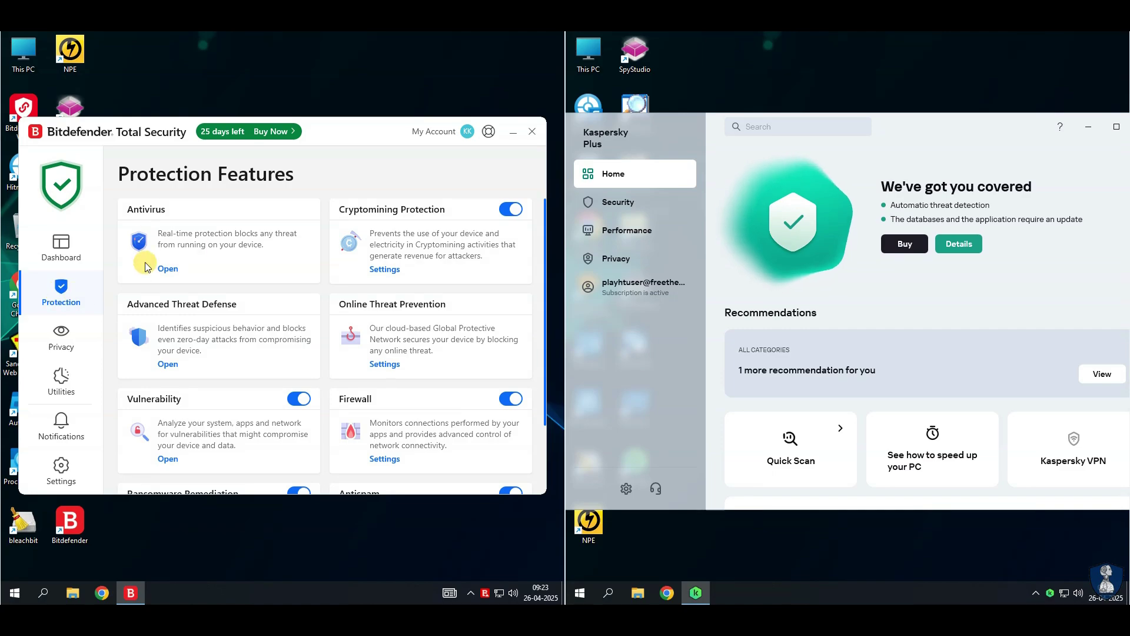
# - Look over the features offered under Bitdefender's Protection, Privacy and Utilities sections
pyautogui.scroll(-2, 177, 423)
pyautogui.scroll(2, 184, 429)
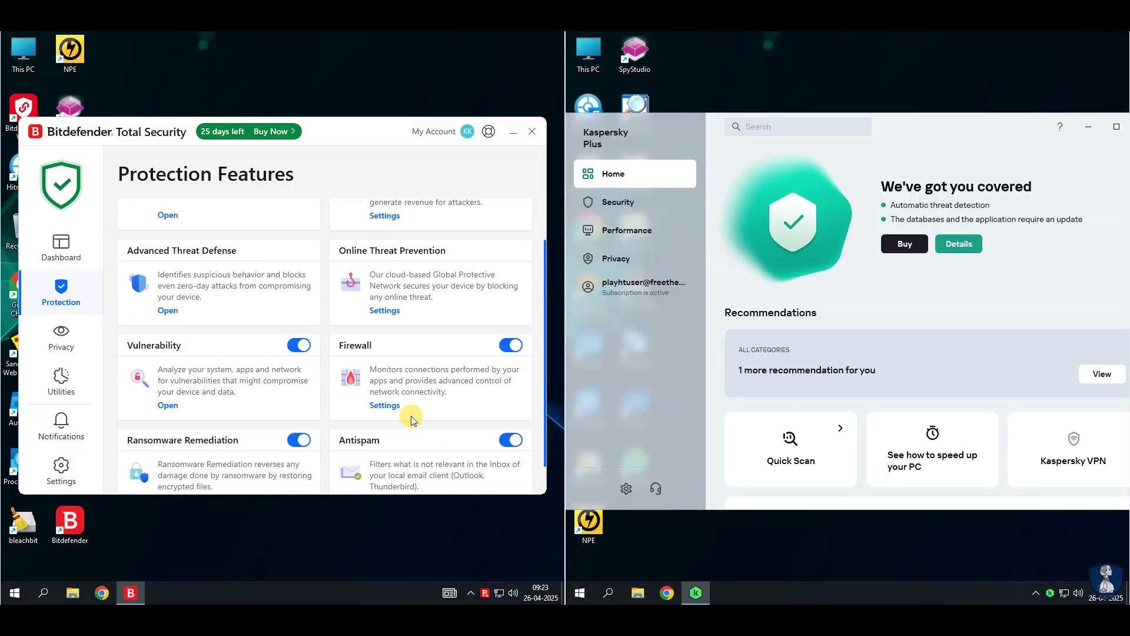
pyautogui.scroll(2, 406, 412)
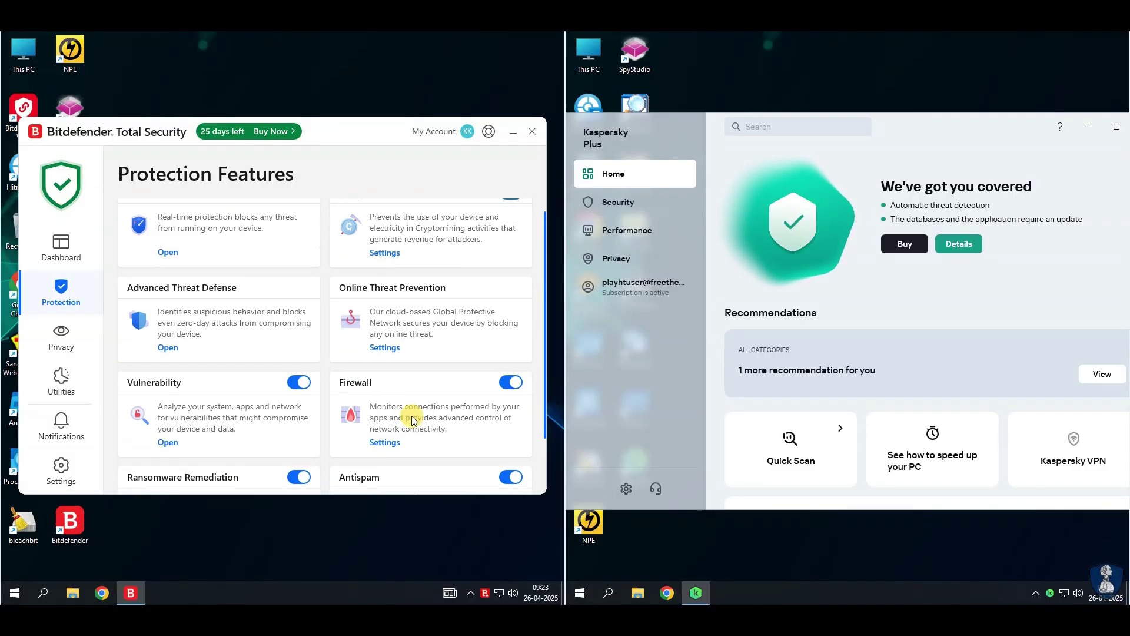
pyautogui.click(66, 347)
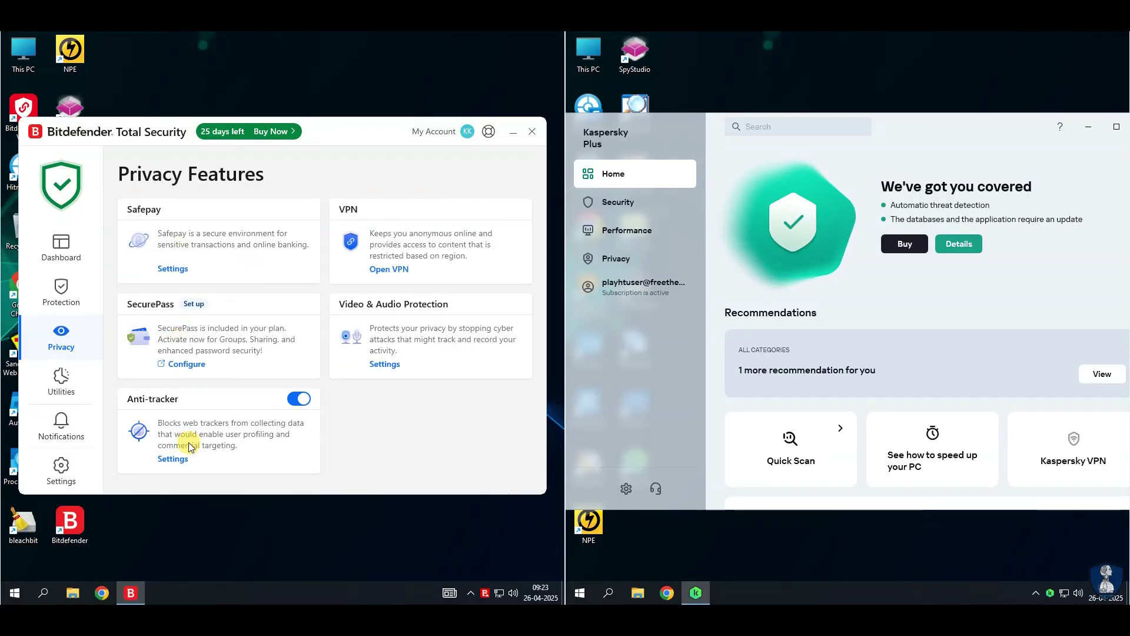
pyautogui.click(59, 379)
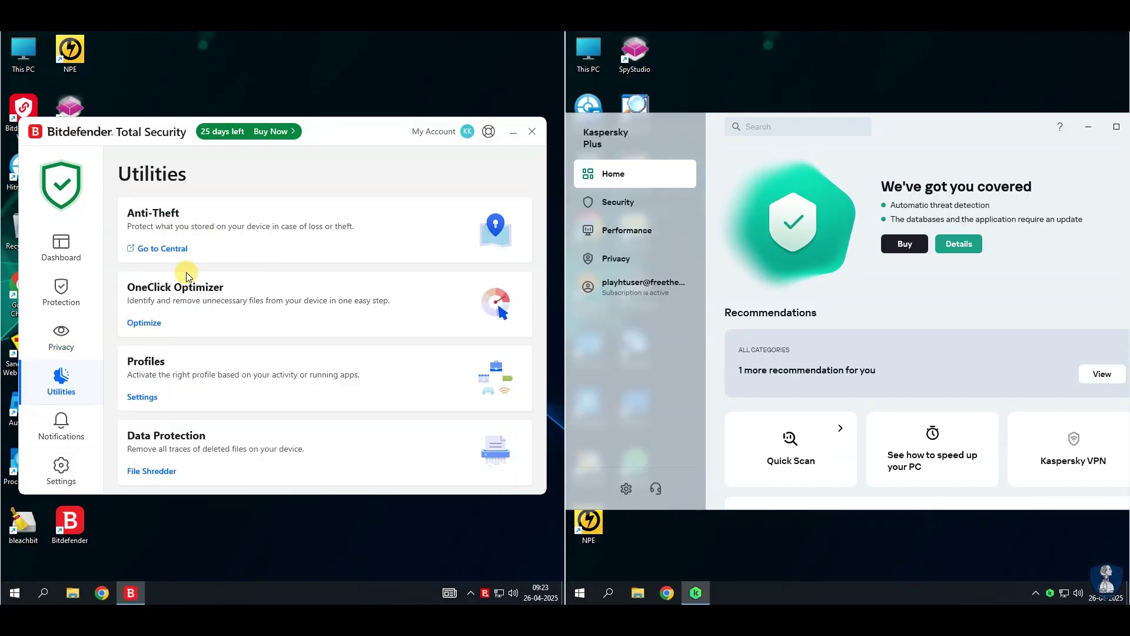
# - Delete all events from the Bitdefender notifications list
pyautogui.click(74, 446)
pyautogui.click(529, 210)
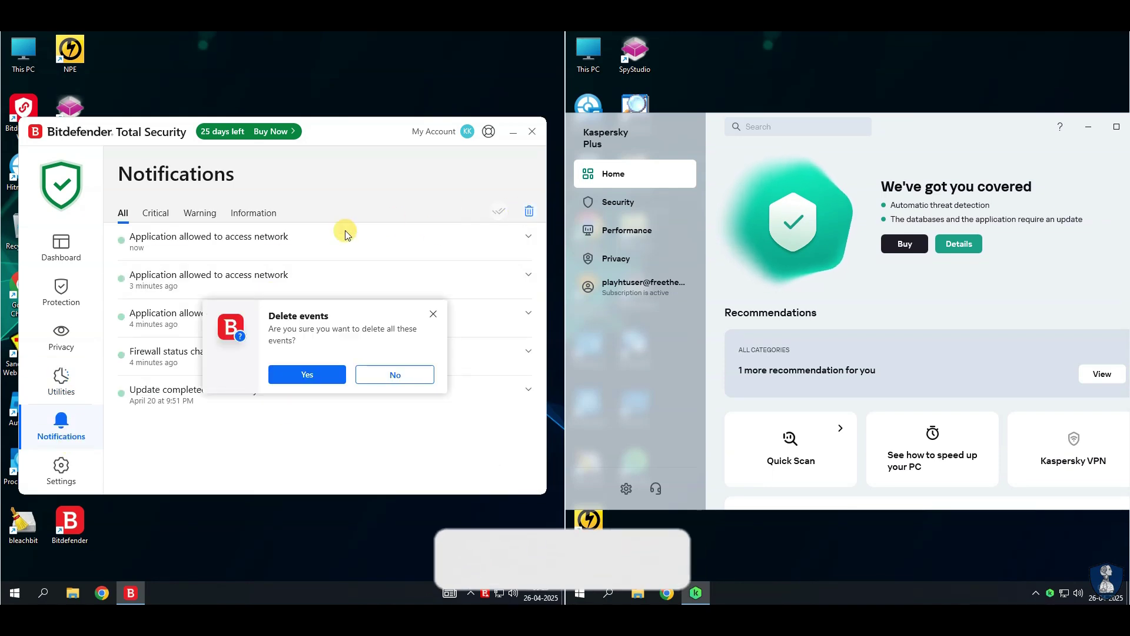
pyautogui.click(305, 373)
# - Review Bitdefender's General, Advanced and Update settings
pyautogui.click(59, 471)
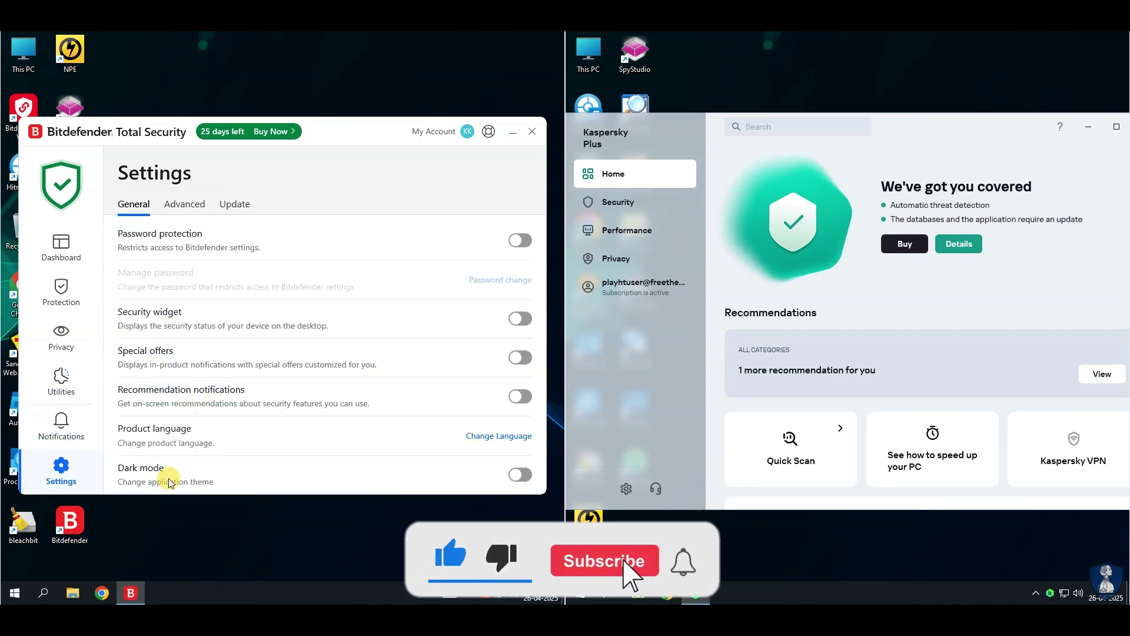
pyautogui.click(170, 203)
pyautogui.click(233, 205)
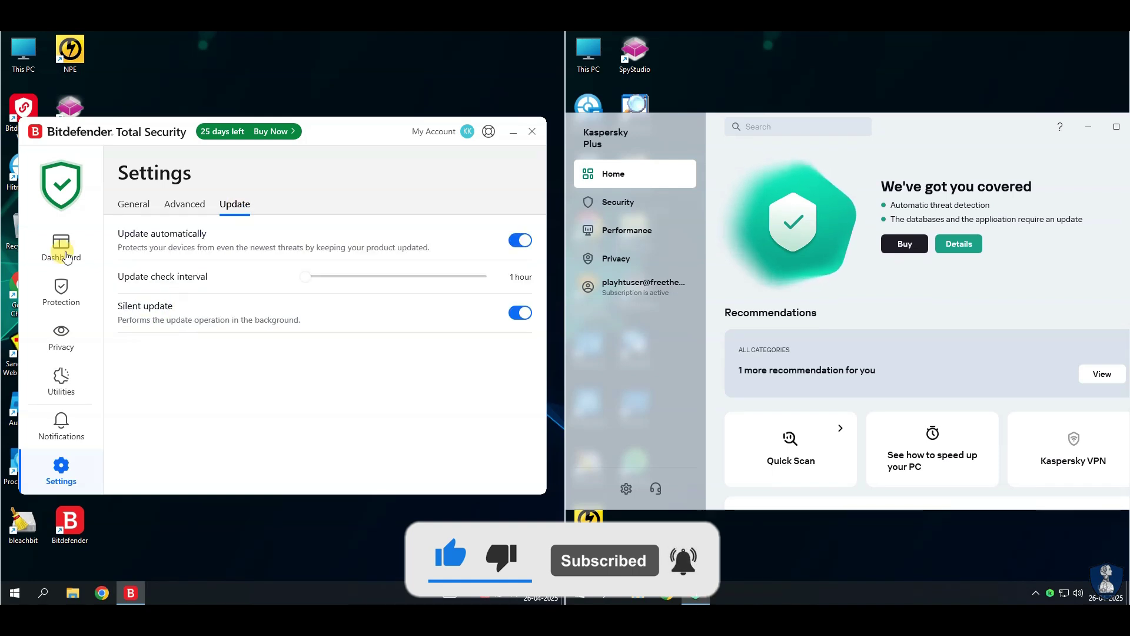
# - Set the Threat actions option in the Antivirus module's advanced settings to Move to quarantine
pyautogui.click(61, 291)
pyautogui.click(160, 265)
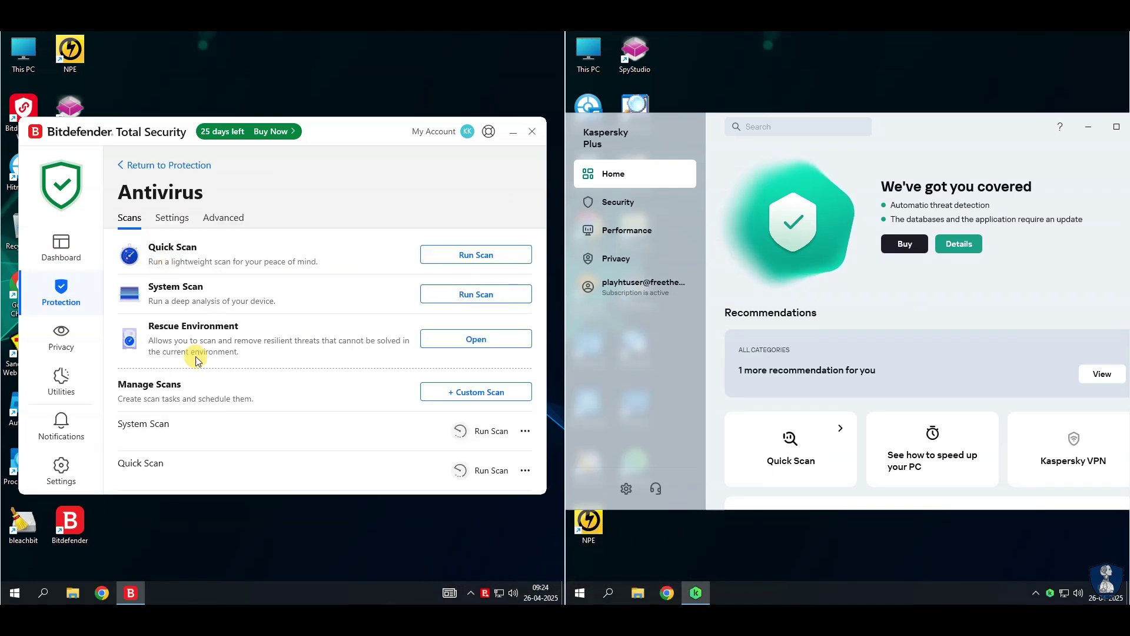
pyautogui.click(172, 221)
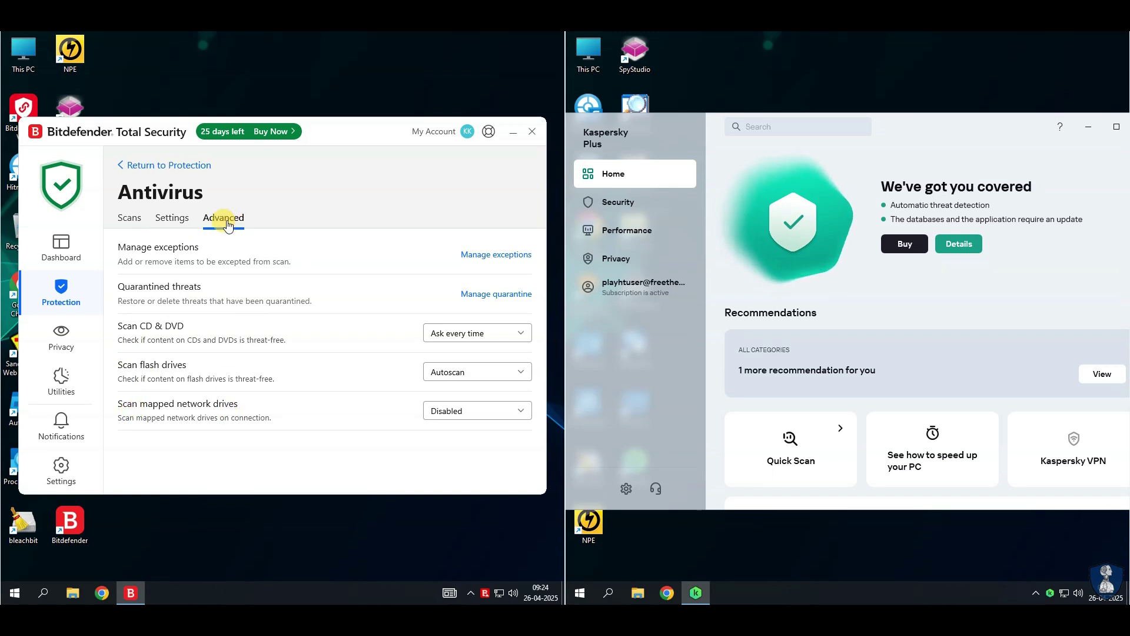
pyautogui.scroll(-2, 185, 317)
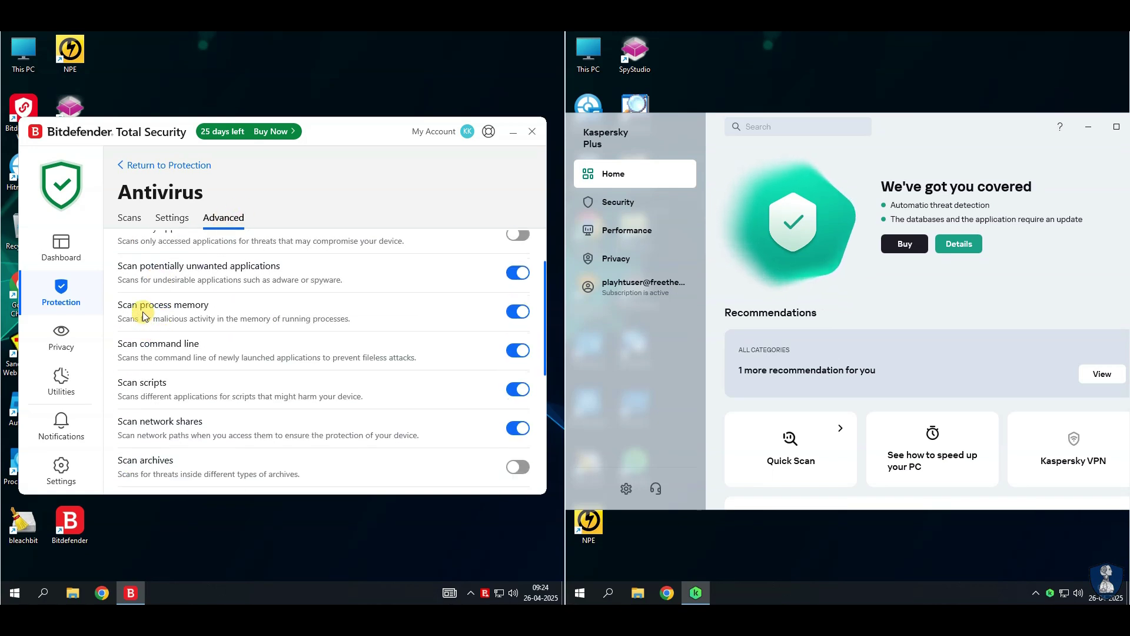
pyautogui.scroll(-4, 130, 420)
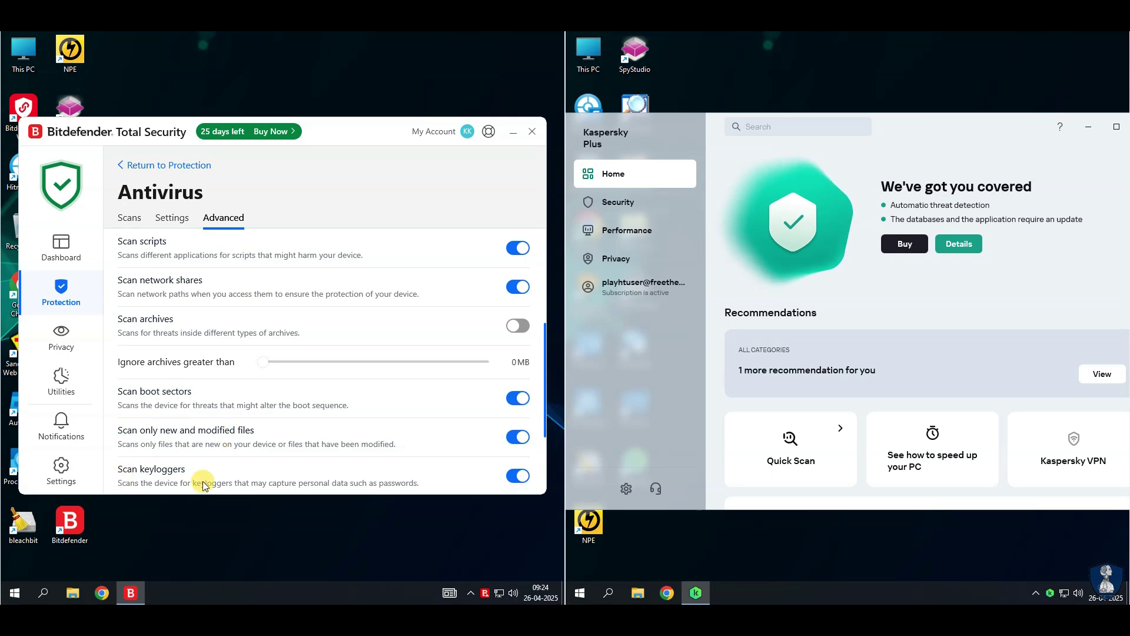
pyautogui.scroll(-4, 204, 485)
pyautogui.click(441, 426)
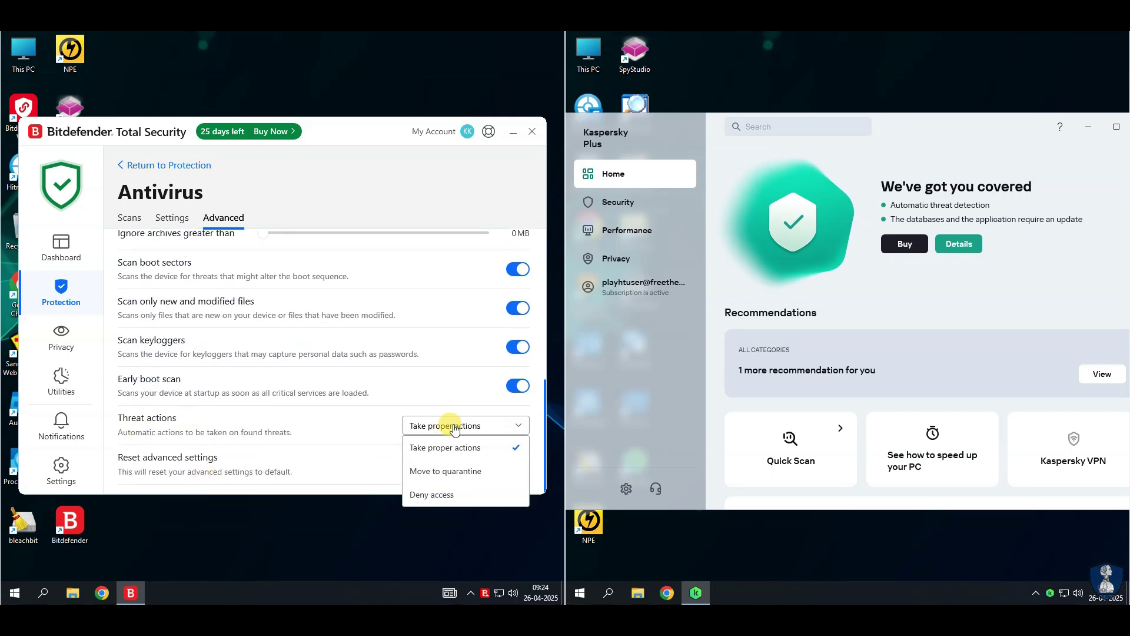
pyautogui.click(442, 470)
pyautogui.scroll(10, 331, 460)
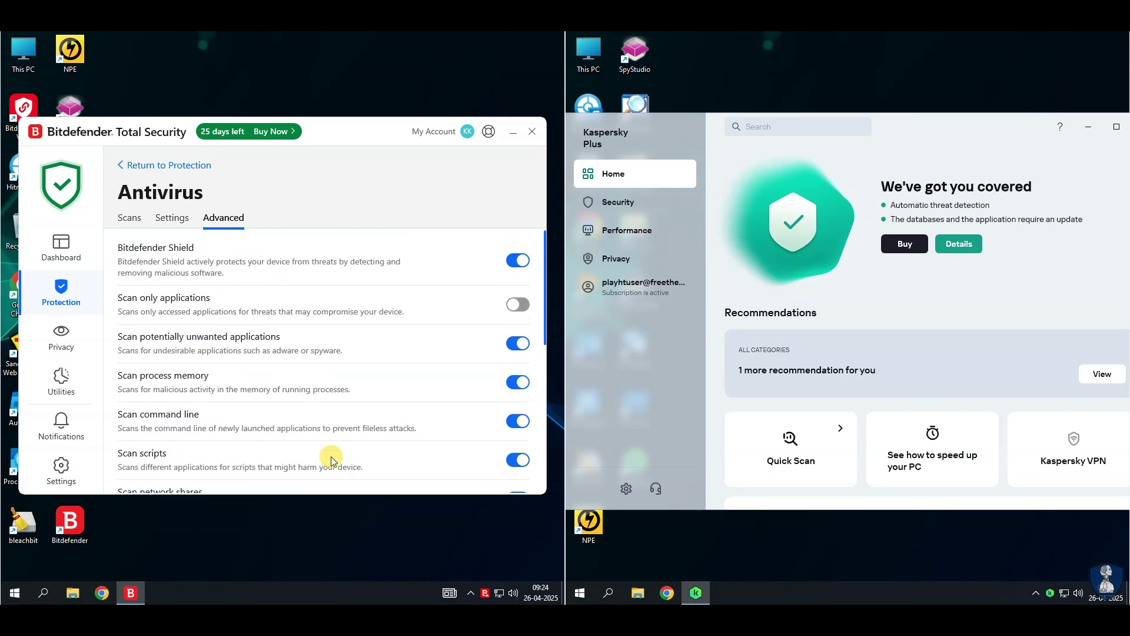
# - Review the blocking, detection and exception options of Cryptomining Protection, and return to the protection features
pyautogui.click(155, 170)
pyautogui.click(61, 340)
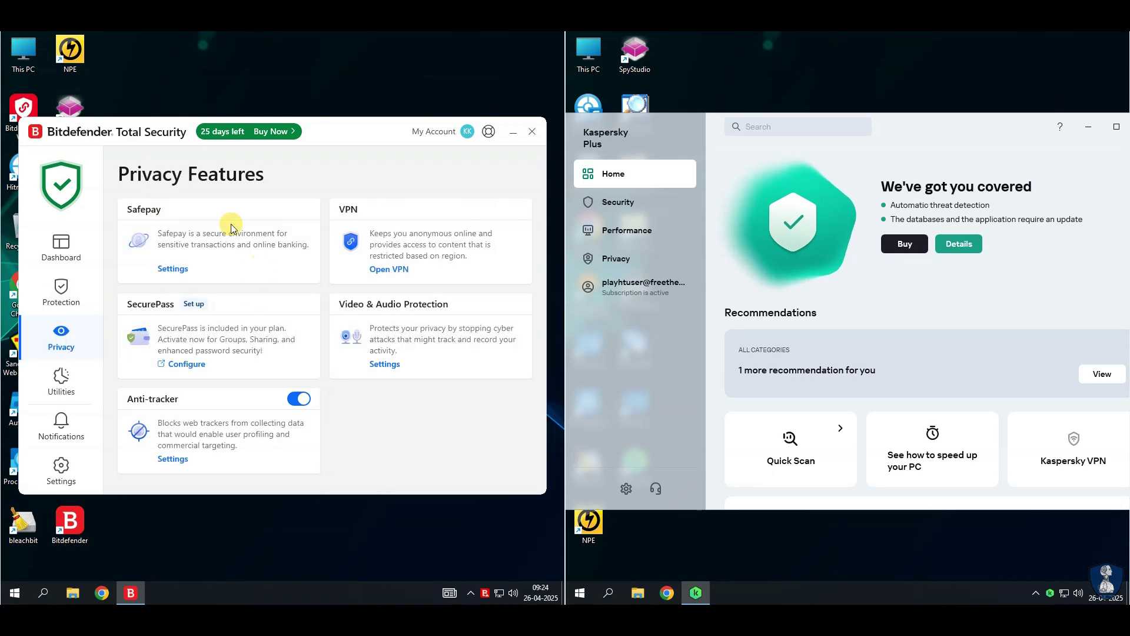
pyautogui.click(62, 291)
pyautogui.click(386, 268)
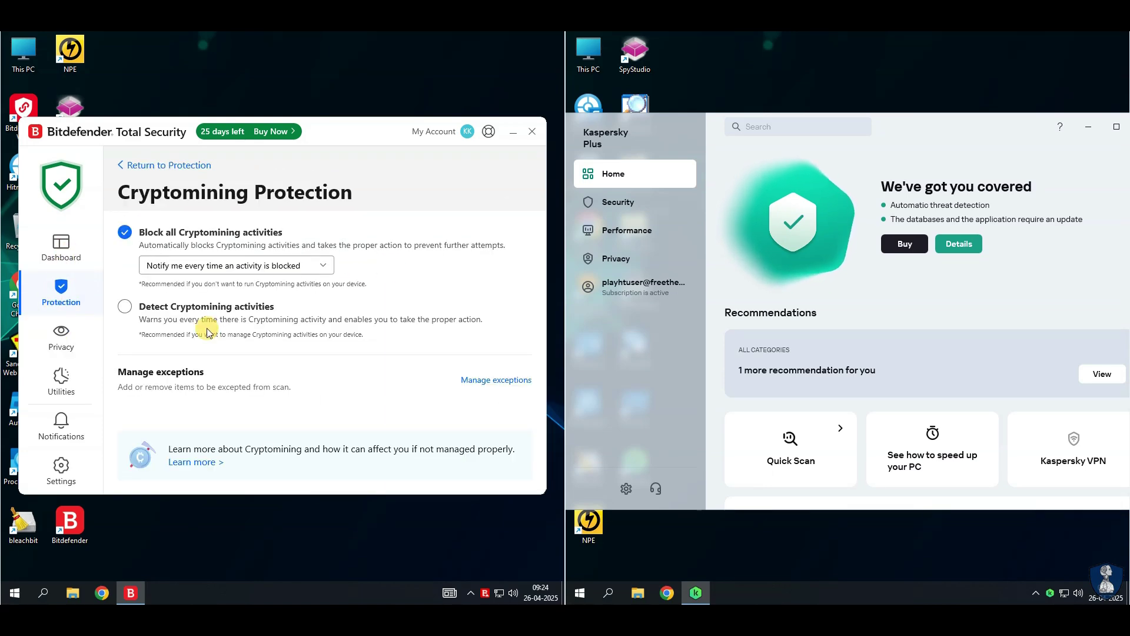
pyautogui.click(136, 171)
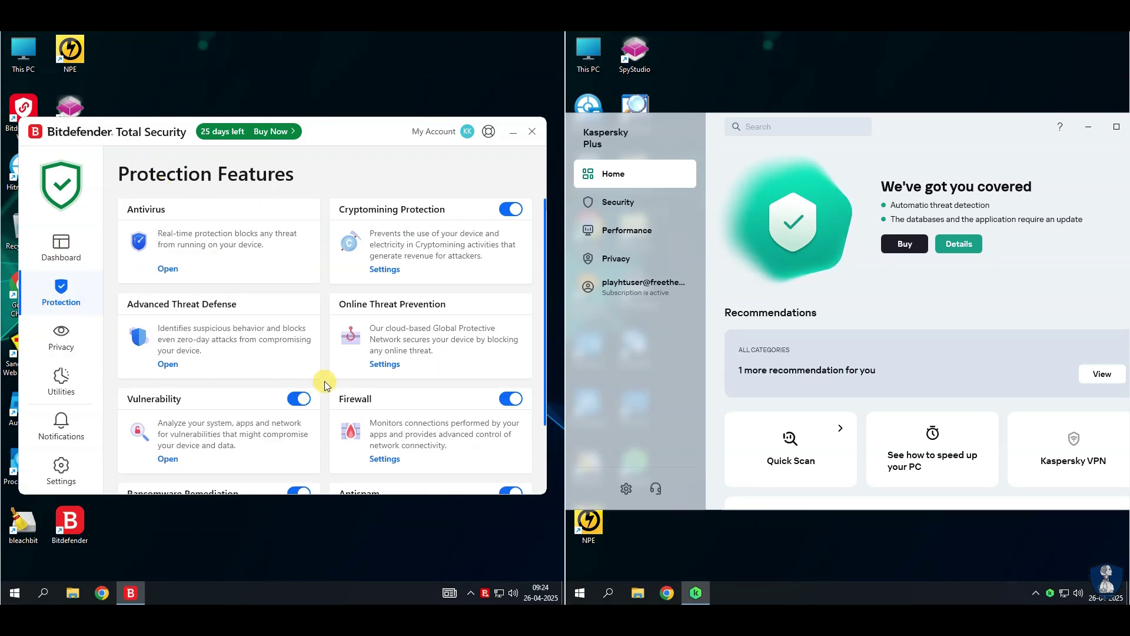
# - Check the phishing, network and local email protection options of Online Threat Prevention, and return to the protection features
pyautogui.click(328, 392)
pyautogui.scroll(-5, 219, 377)
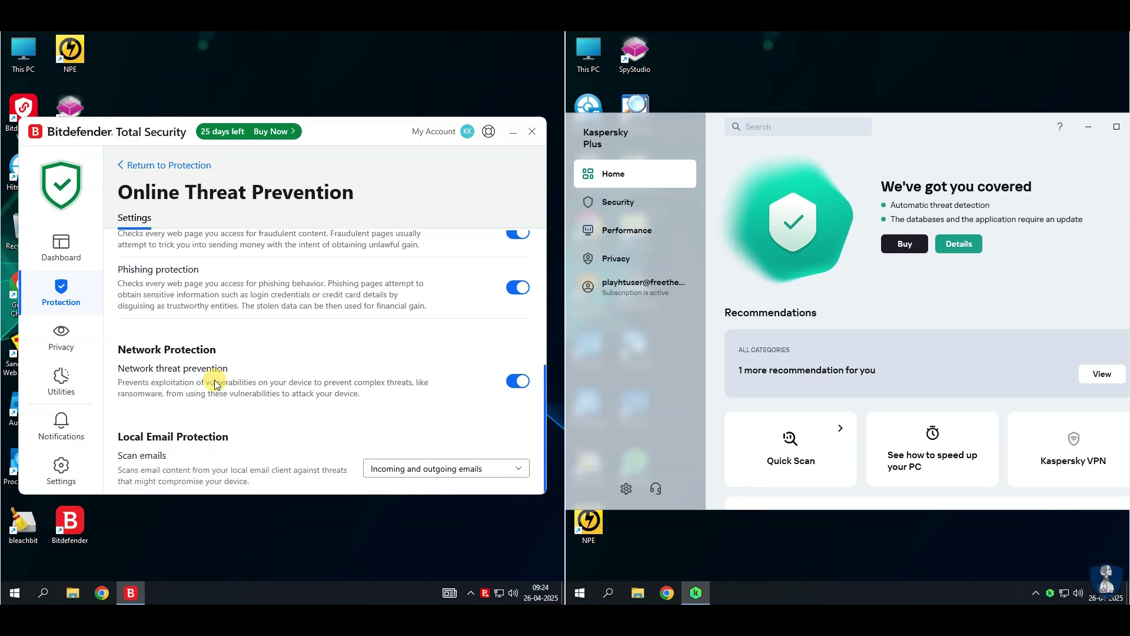
pyautogui.click(144, 167)
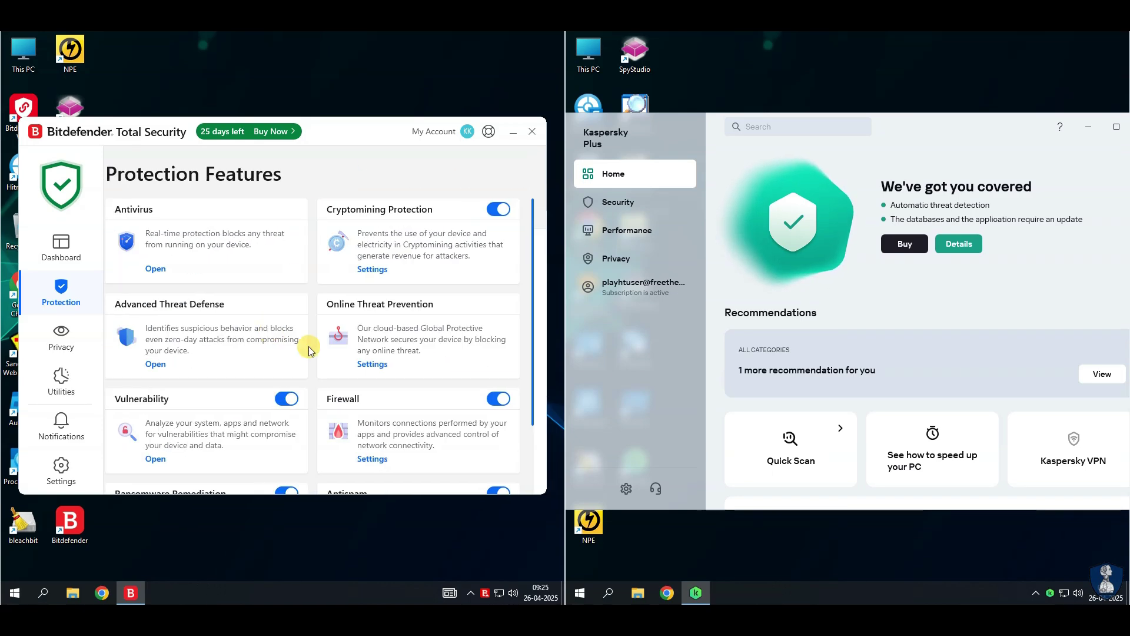
# - Review the Advanced Threat Defense settings, including exploit detection, and return to the protection features
pyautogui.click(206, 366)
pyautogui.click(210, 217)
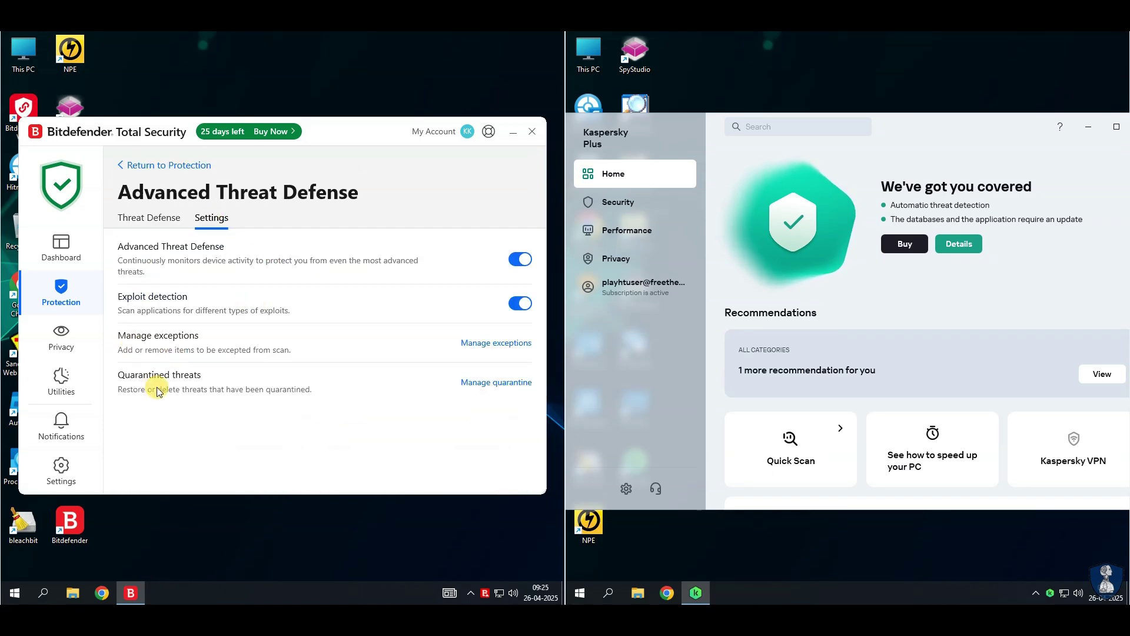
pyautogui.click(155, 171)
# - Look through the Vulnerability module's Wi-Fi Security Advisor and settings, and return to the protection features
pyautogui.scroll(-3, 231, 375)
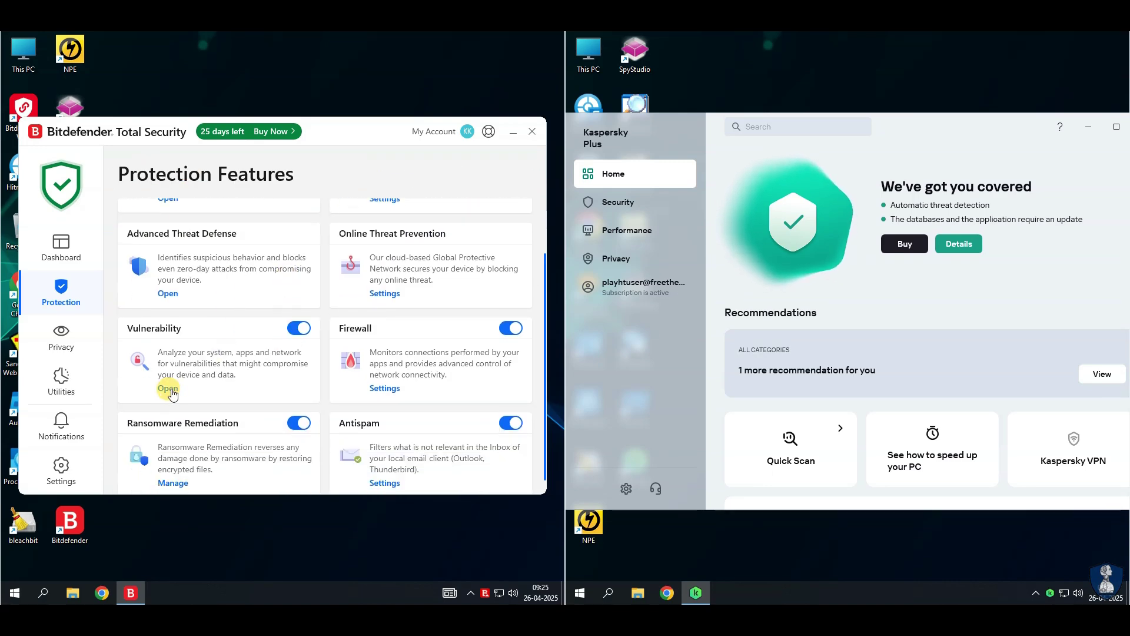
pyautogui.click(265, 347)
pyautogui.click(253, 218)
pyautogui.click(327, 218)
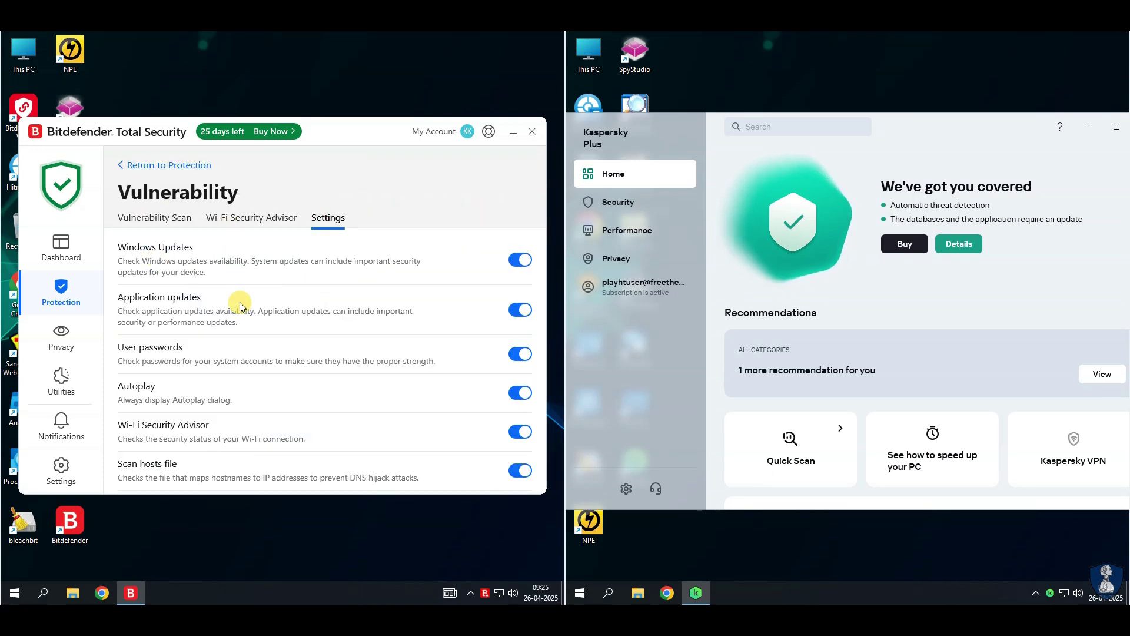
pyautogui.click(155, 164)
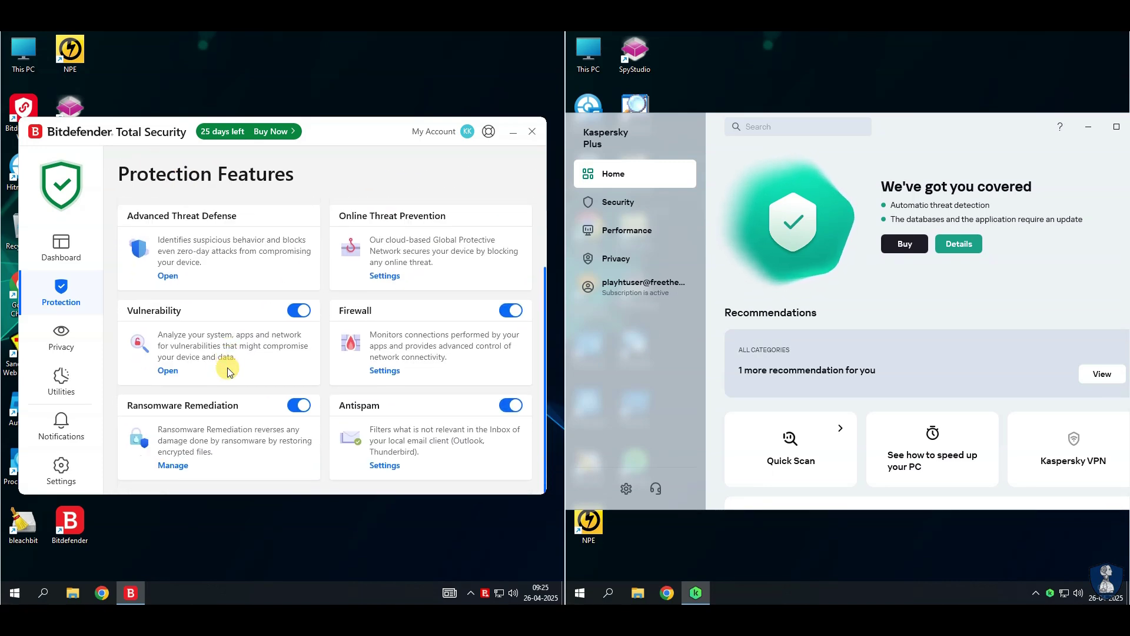
# - Review the Ransomware Remediation settings for restoring encrypted files, and return to the protection features
pyautogui.click(186, 414)
pyautogui.click(193, 218)
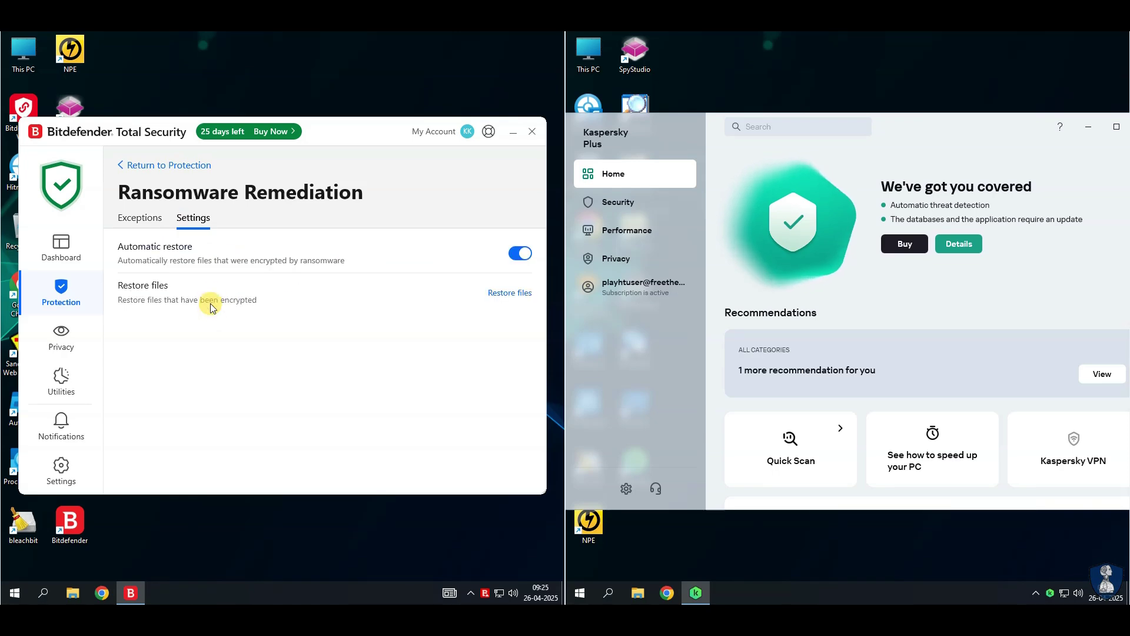
pyautogui.click(145, 166)
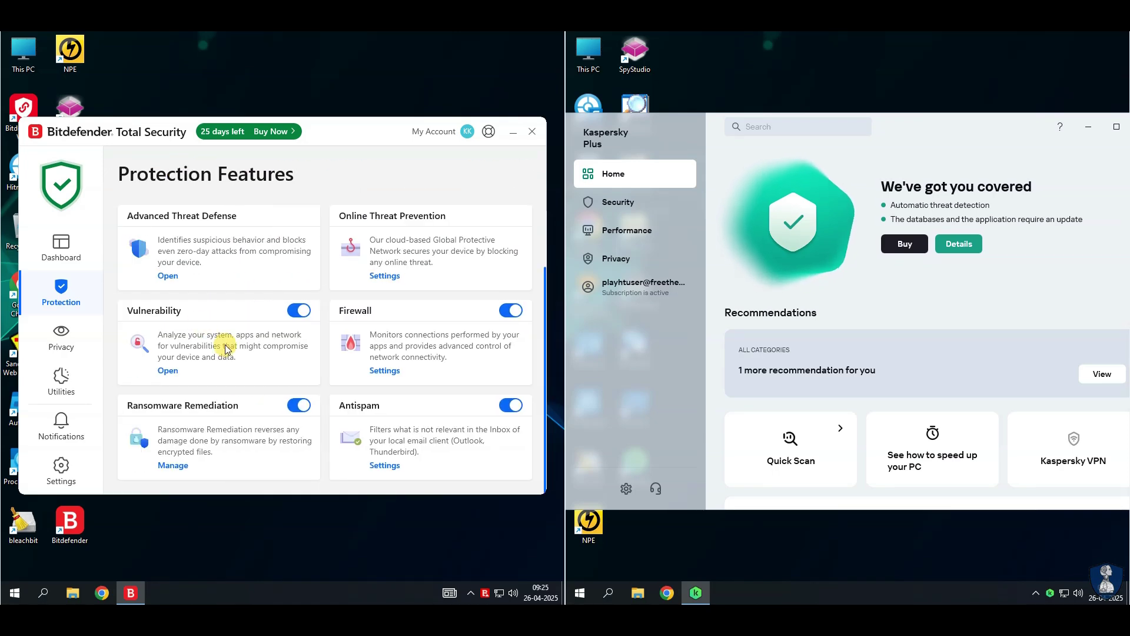
# - Examine the web protection options of Online Threat Prevention, from web attack prevention to phishing protection, and leave the module
pyautogui.click(373, 346)
pyautogui.scroll(5, 300, 360)
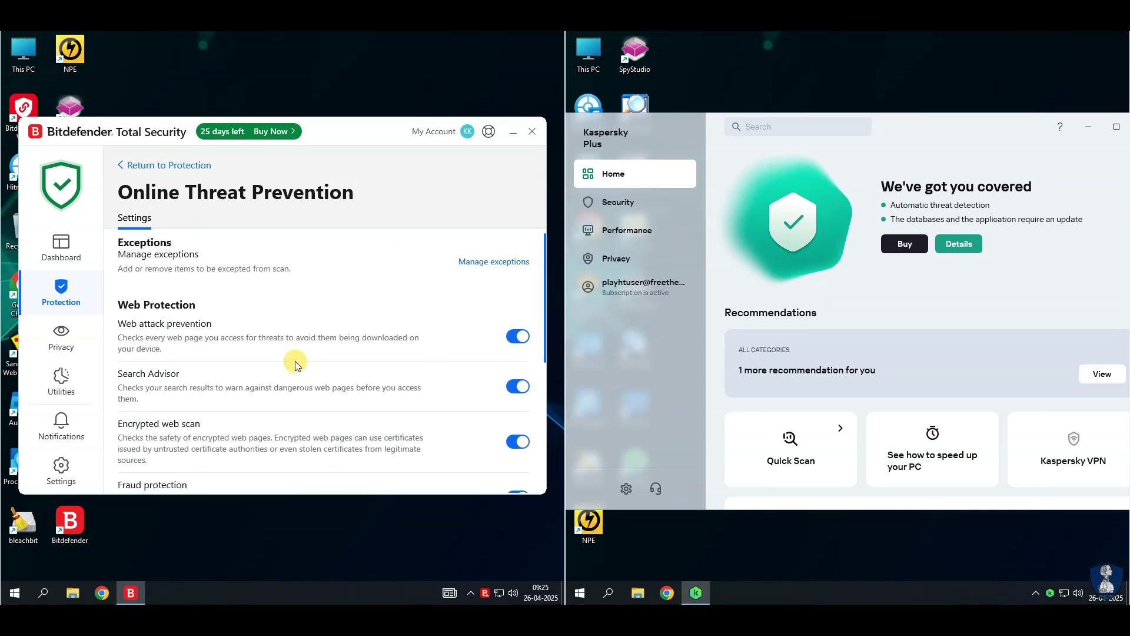
pyautogui.scroll(-5, 254, 386)
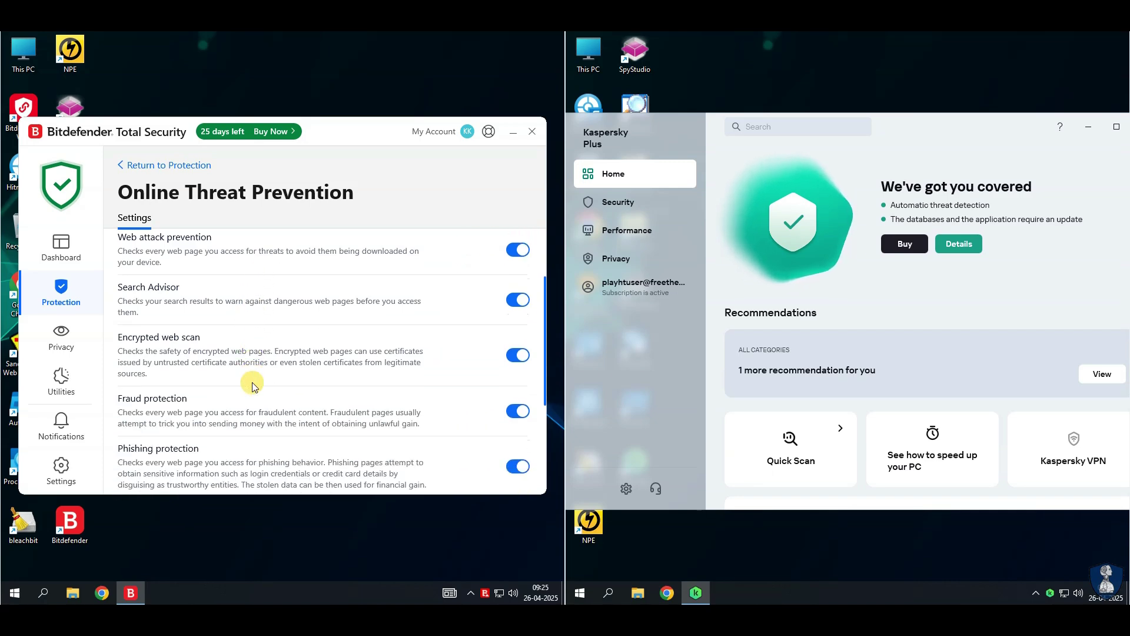
pyautogui.scroll(8, 252, 383)
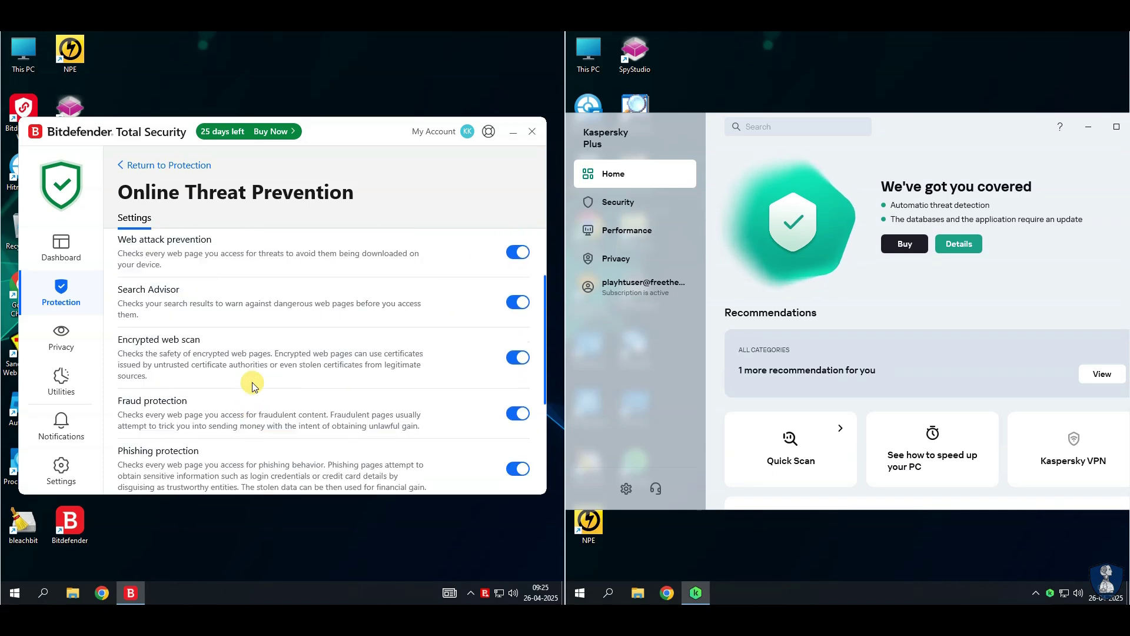
pyautogui.click(170, 166)
# - Review the Firewall's rules and its application access list for the Ethernet0 connection
pyautogui.scroll(-2, 307, 350)
pyautogui.click(383, 385)
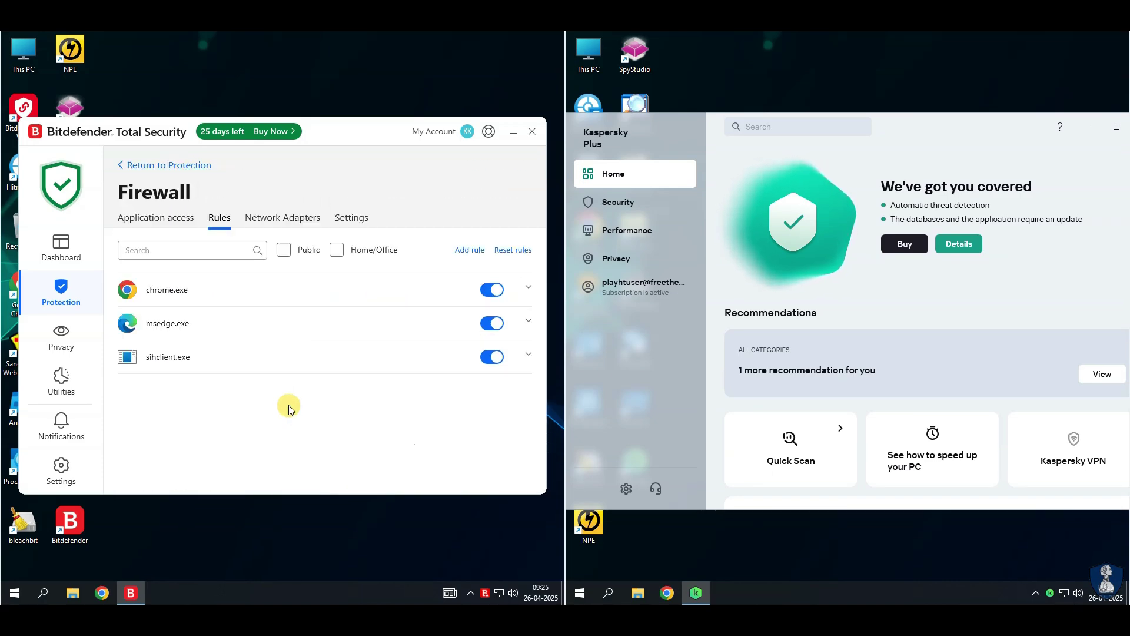
pyautogui.scroll(-1, 237, 382)
pyautogui.click(219, 218)
pyautogui.click(184, 217)
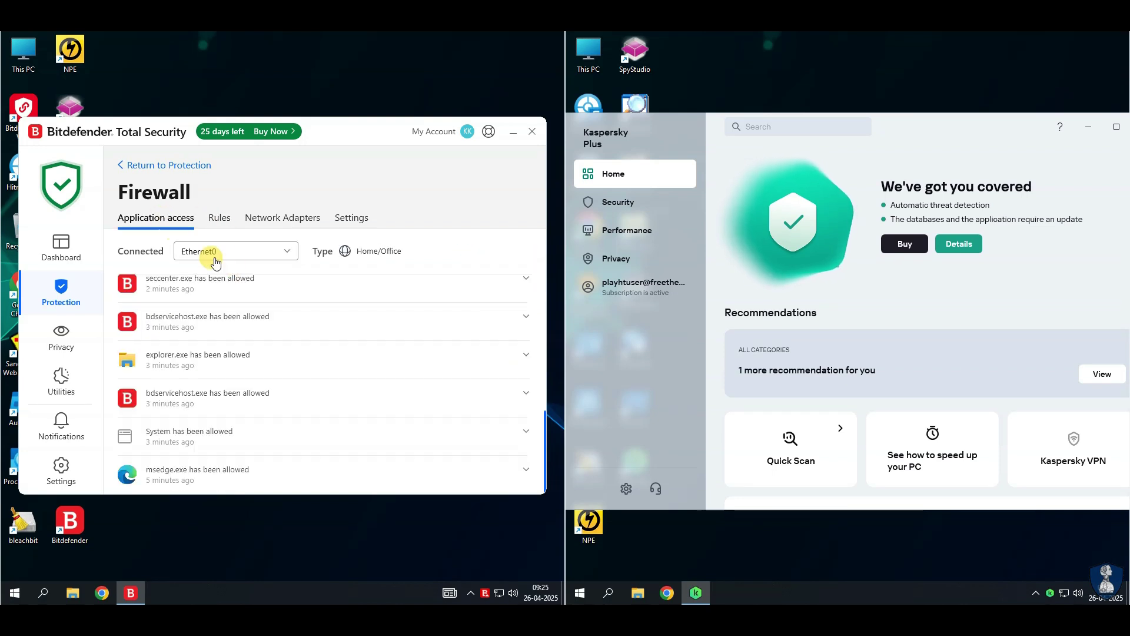
pyautogui.click(222, 255)
pyautogui.click(234, 270)
# - Review the Firewall's network adapter types and its general settings, and return to the protection features
pyautogui.click(223, 222)
pyautogui.click(283, 218)
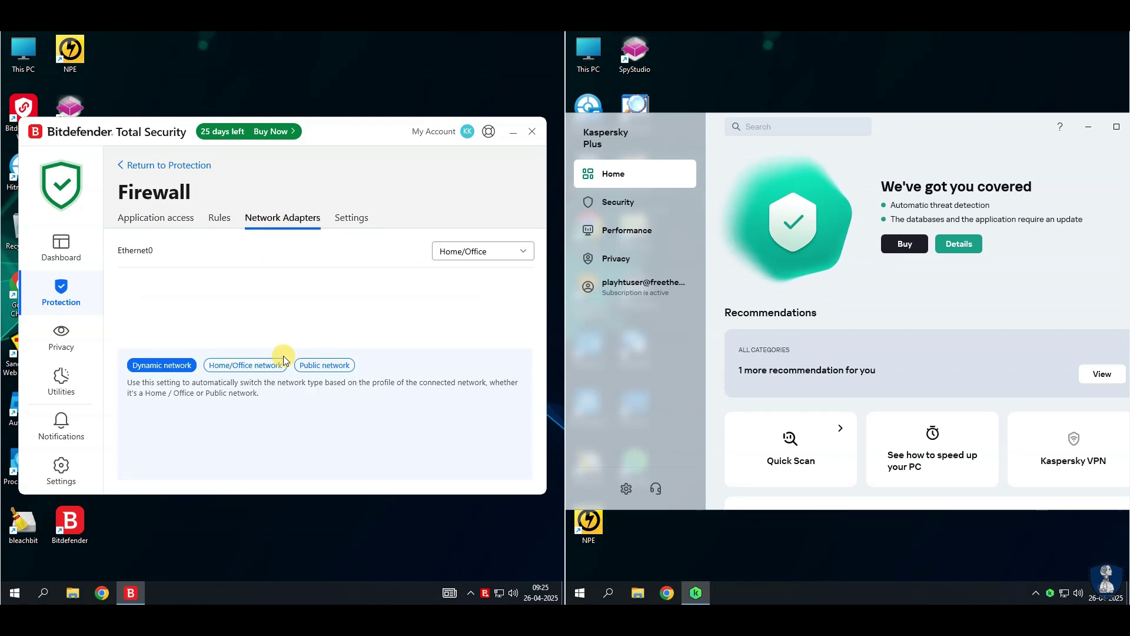
pyautogui.click(352, 219)
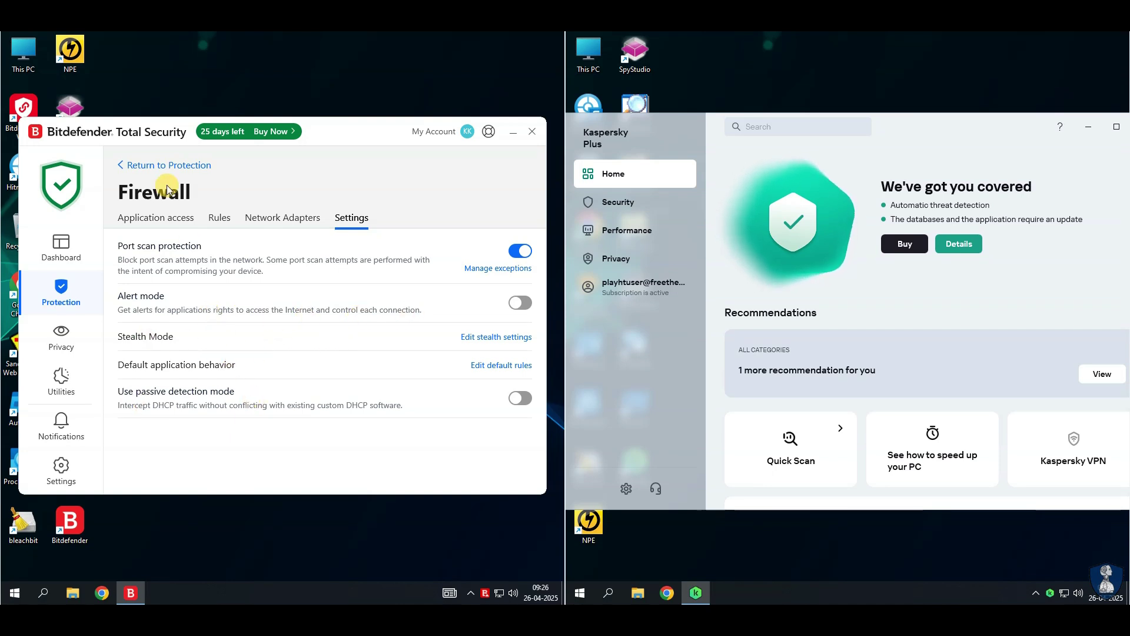
pyautogui.click(169, 165)
# - Look through the Antispam module's friends list, spammers list and settings, and return to the protection features
pyautogui.click(377, 468)
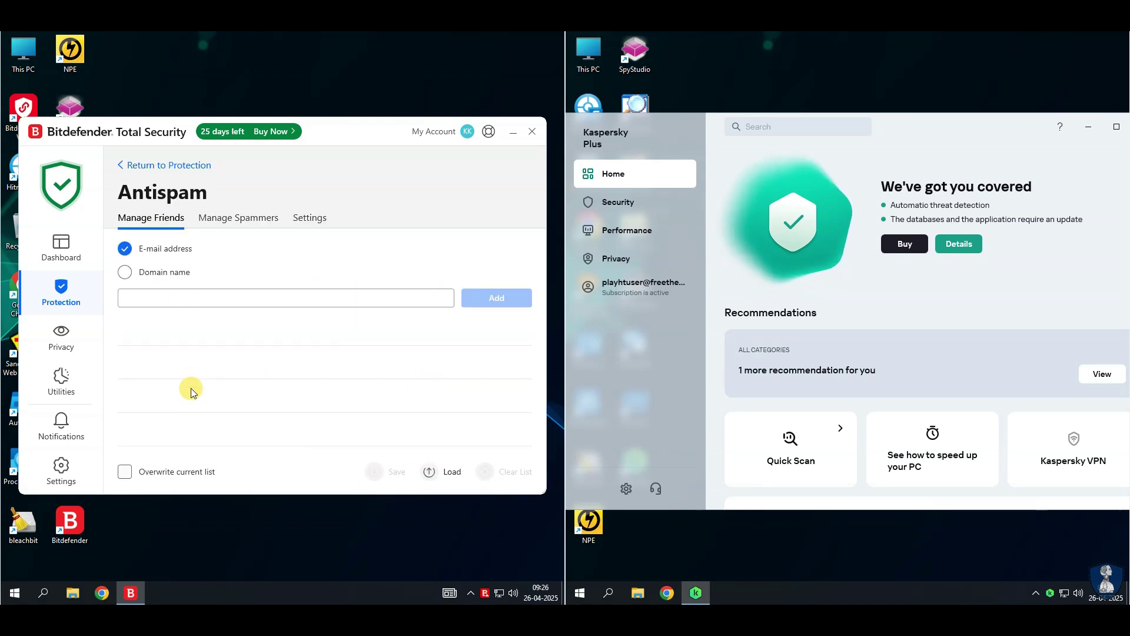
pyautogui.click(216, 219)
pyautogui.click(310, 222)
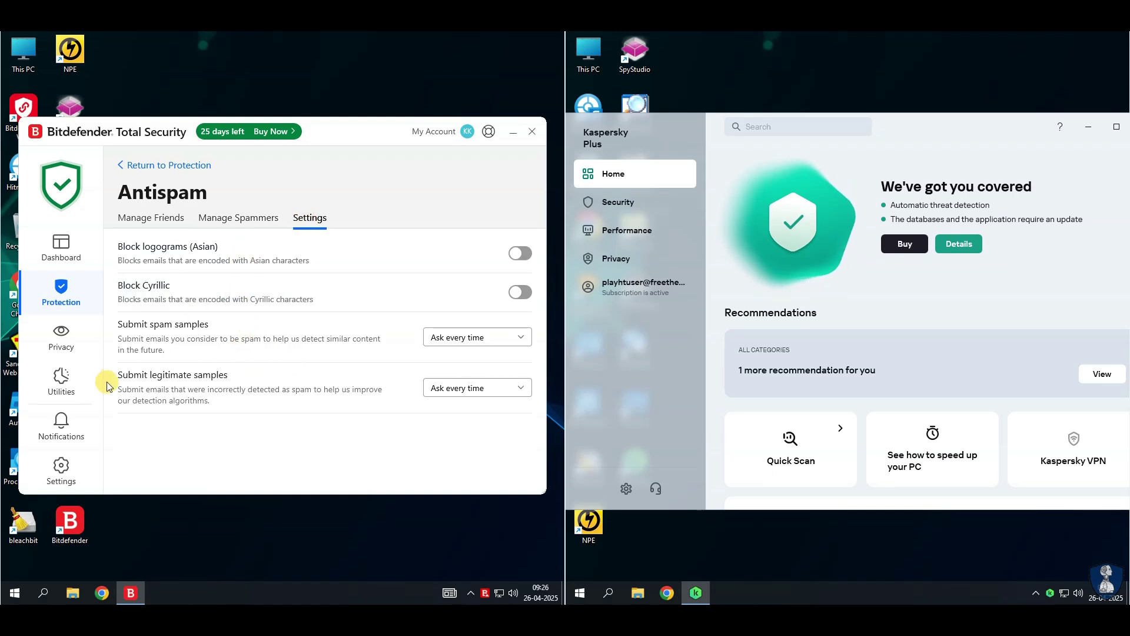
pyautogui.click(146, 165)
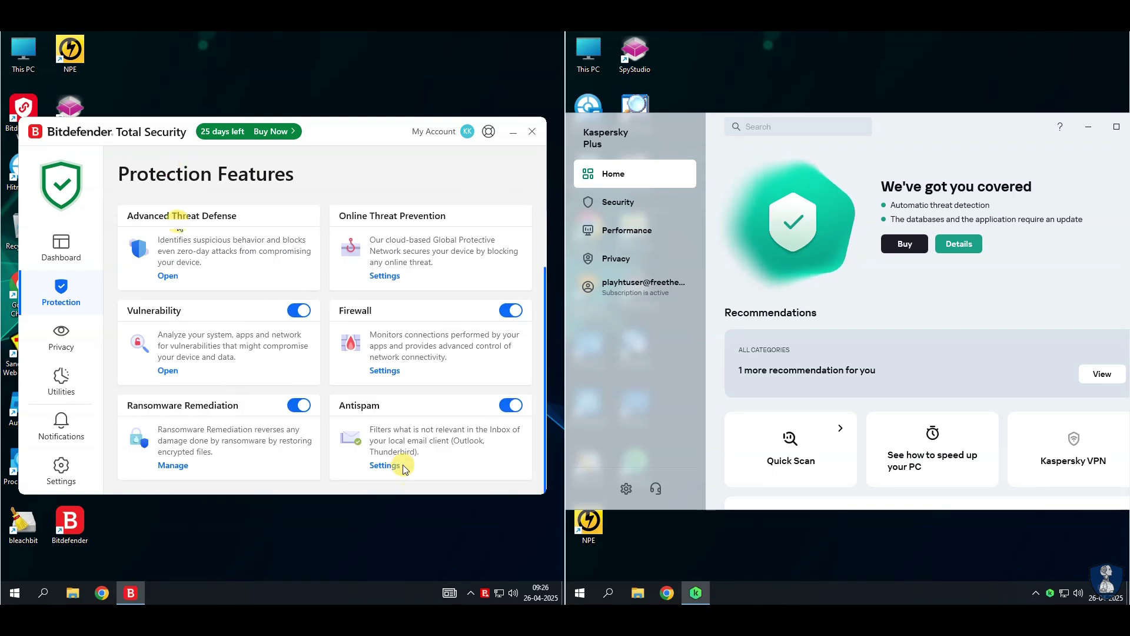
# - Look at the Safepay settings among the privacy features and return to the feature overview
pyautogui.scroll(2, 399, 459)
pyautogui.click(57, 340)
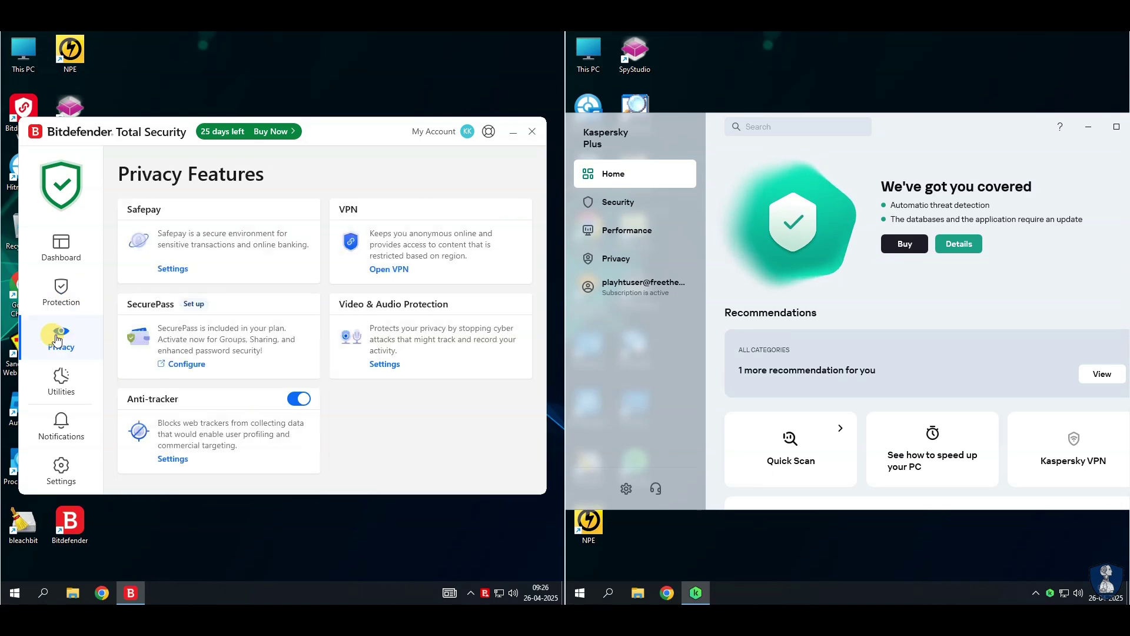
pyautogui.click(173, 269)
pyautogui.click(136, 167)
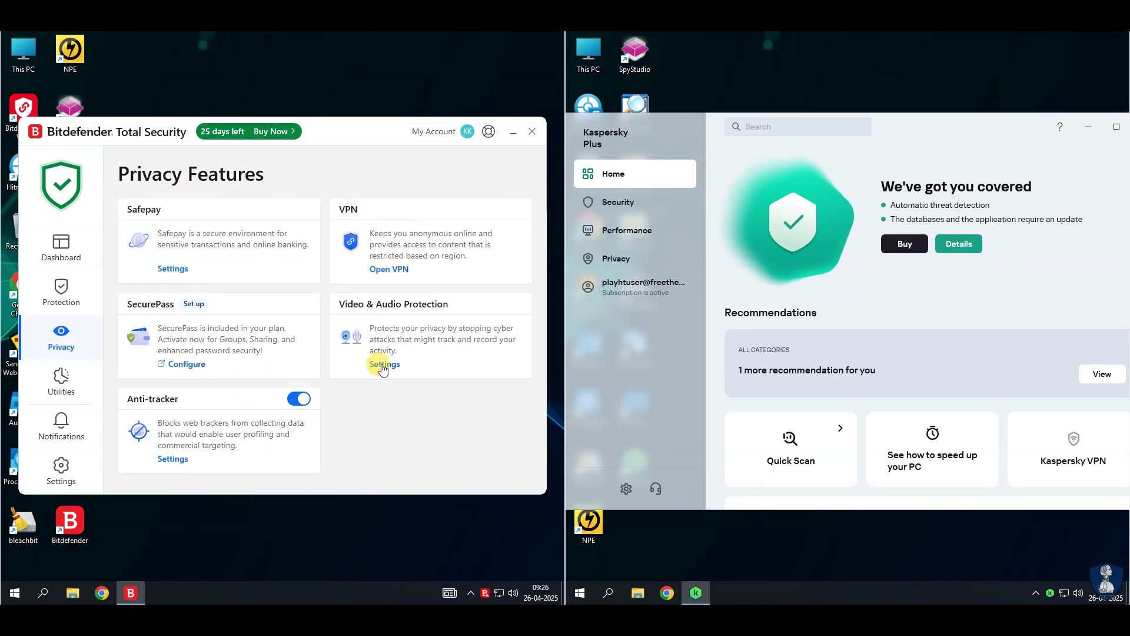
# - Review the Video & Audio Protection options and the Anti-tracker's supported browsers, and return to the privacy features
pyautogui.click(383, 365)
pyautogui.click(267, 219)
pyautogui.click(315, 217)
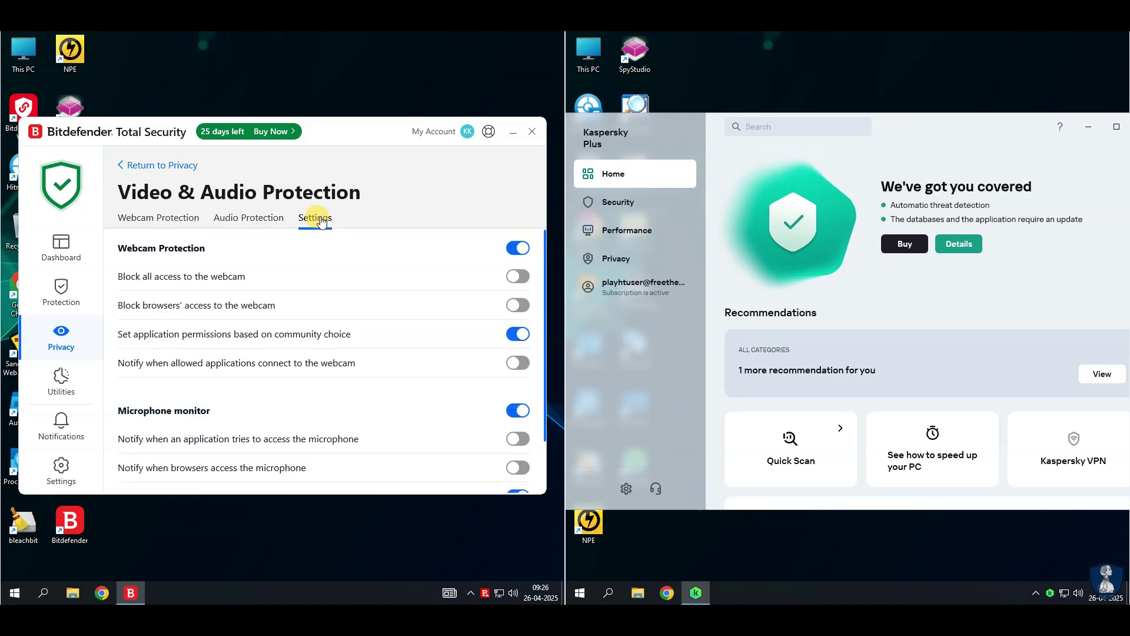
pyautogui.scroll(-3, 172, 304)
pyautogui.scroll(3, 173, 305)
pyautogui.click(132, 167)
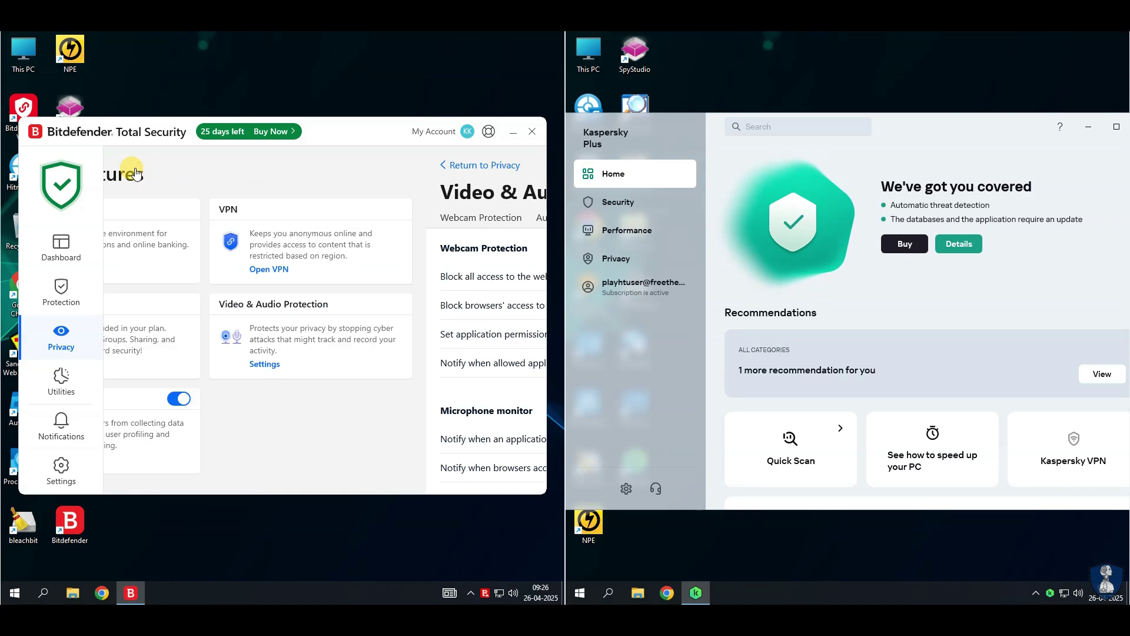
pyautogui.click(175, 459)
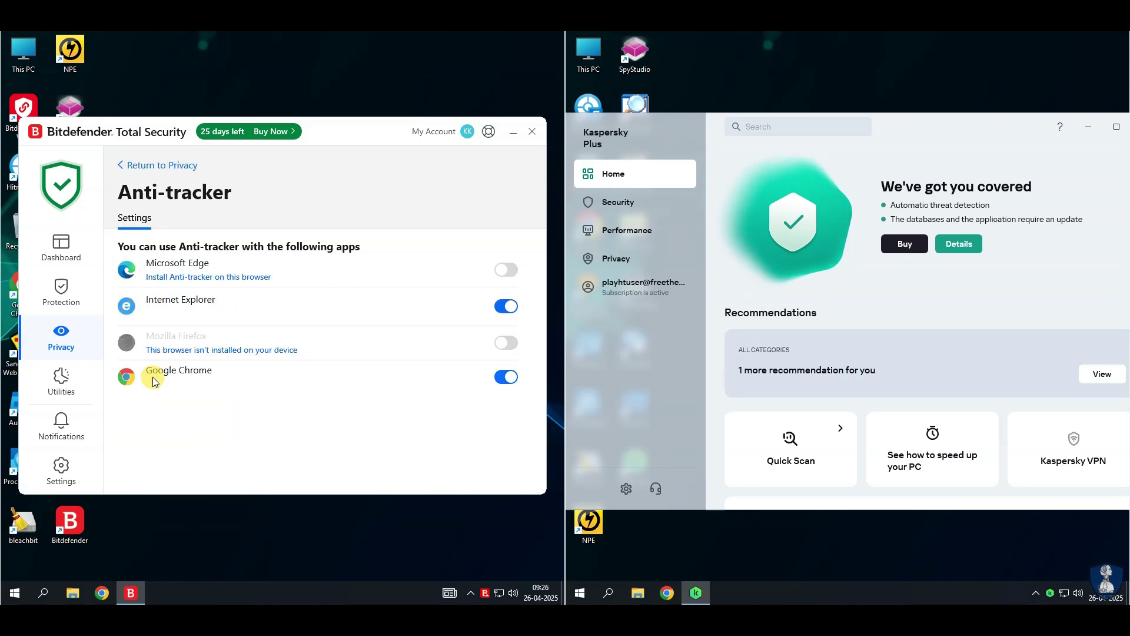
pyautogui.click(161, 167)
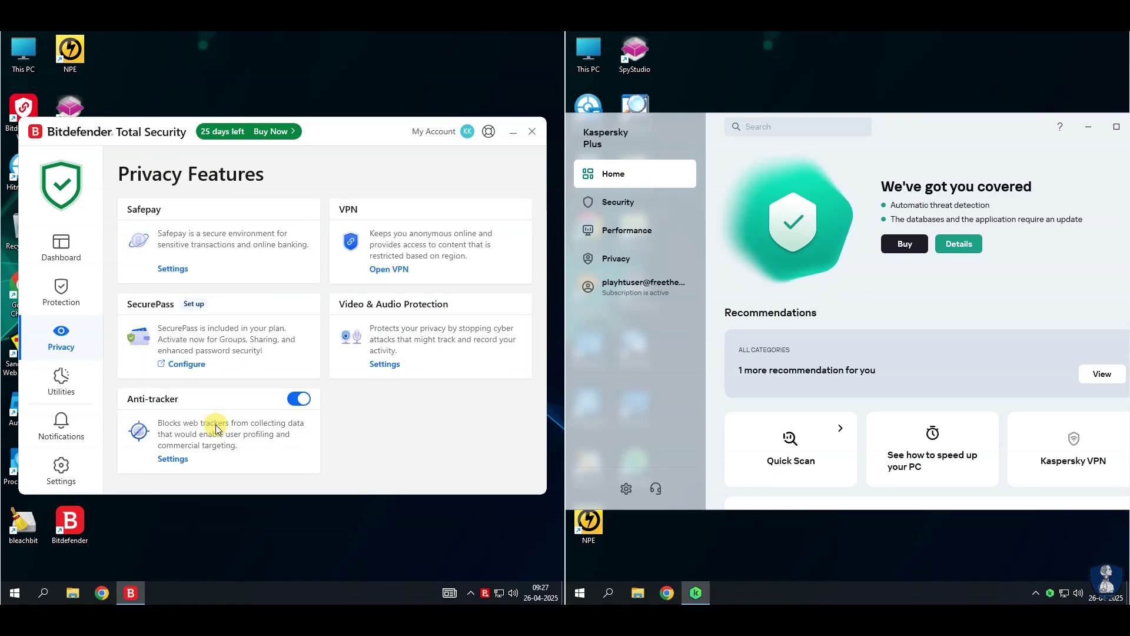
# - Examine the automatic and manual activation options for Profiles in Utilities, and return to the utilities overview
pyautogui.click(61, 380)
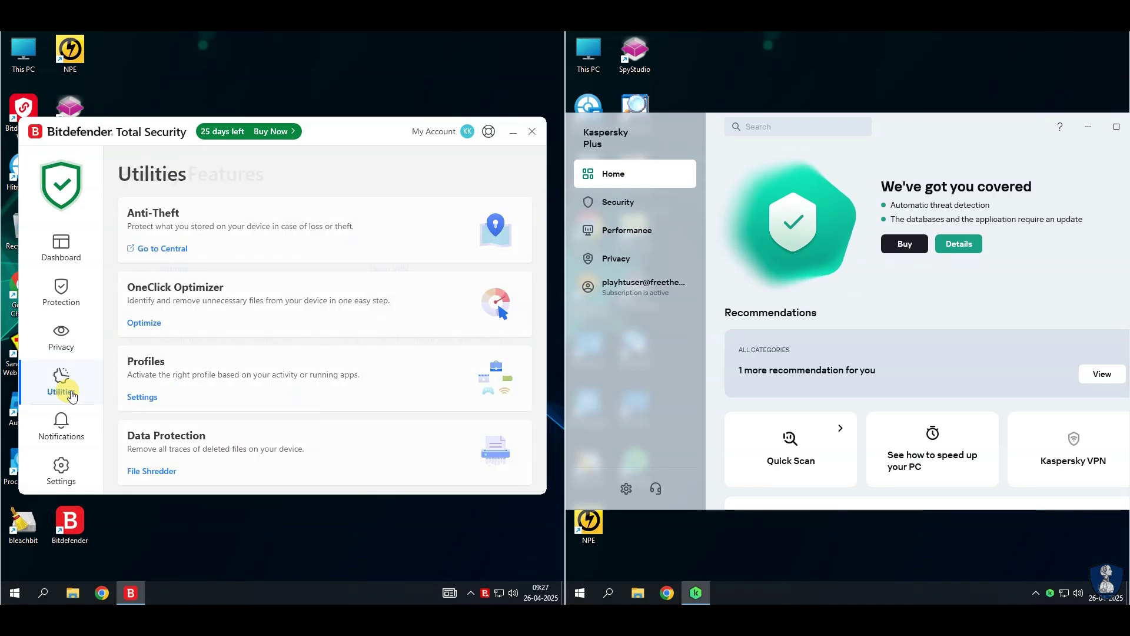
pyautogui.click(146, 398)
pyautogui.scroll(-2, 273, 356)
pyautogui.scroll(2, 272, 359)
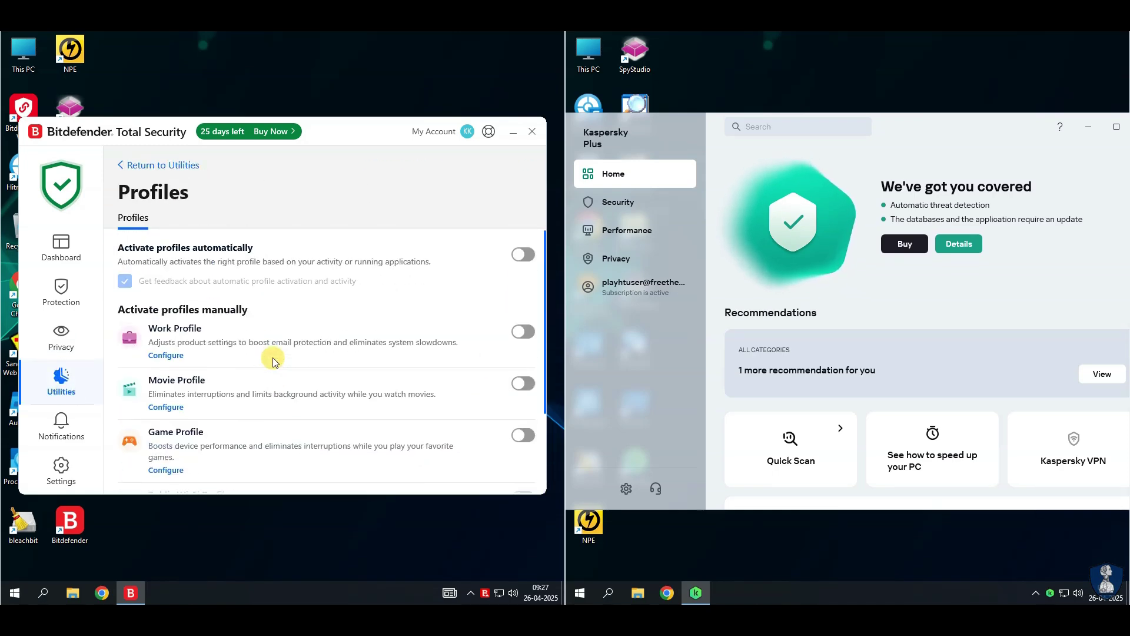
pyautogui.click(160, 165)
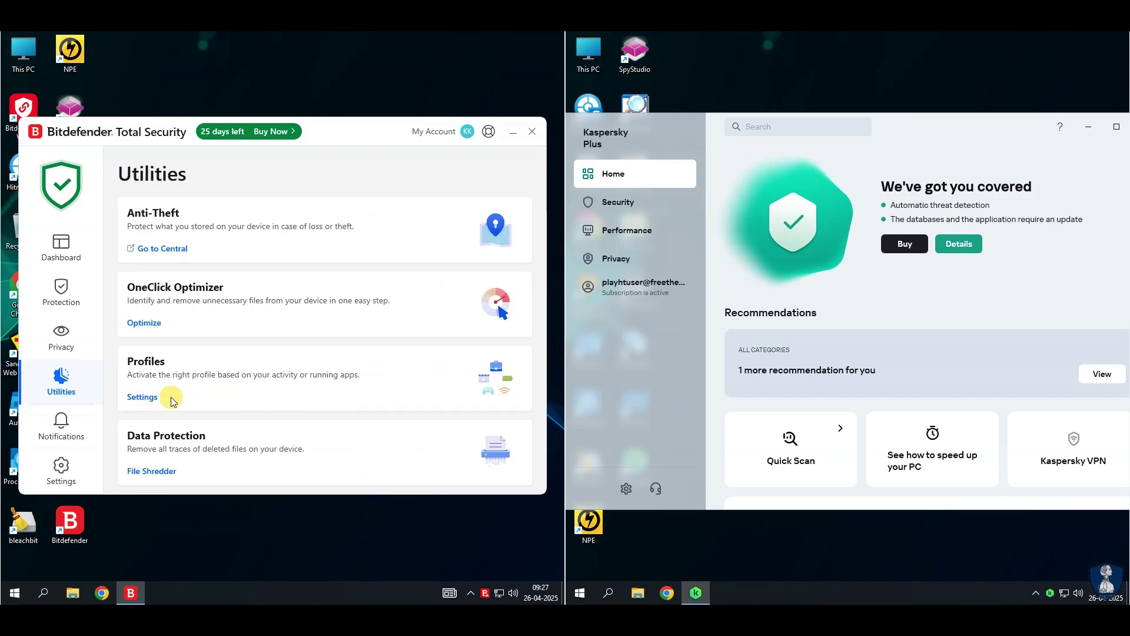
# - Add OneClick Optimizer as a quick action on the dashboard
pyautogui.click(67, 249)
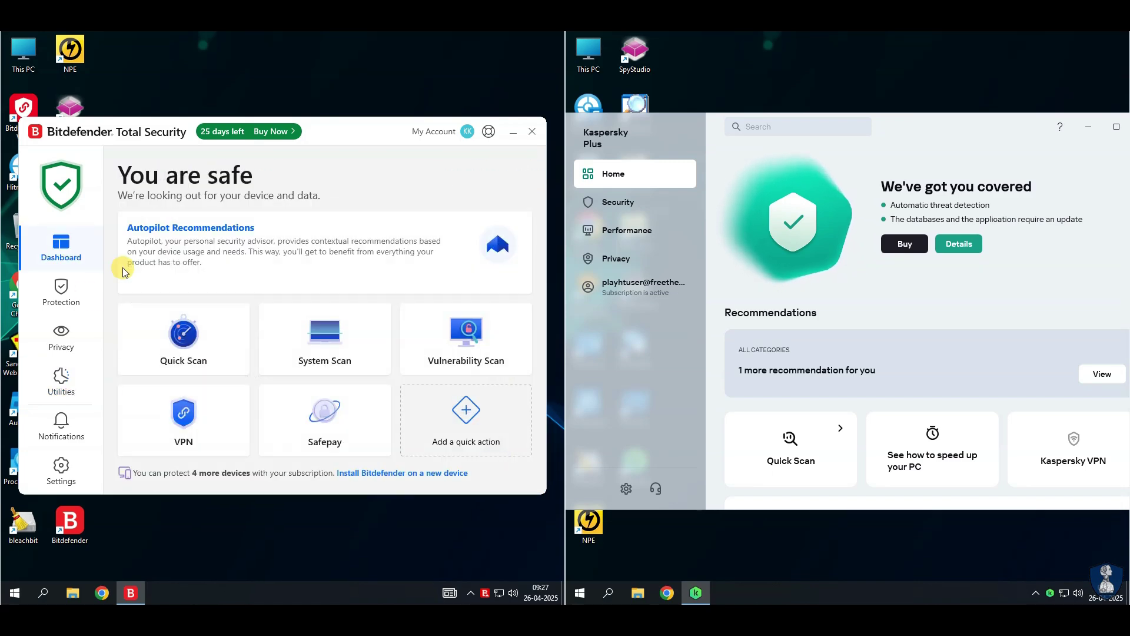
pyautogui.click(429, 435)
pyautogui.scroll(-6, 281, 350)
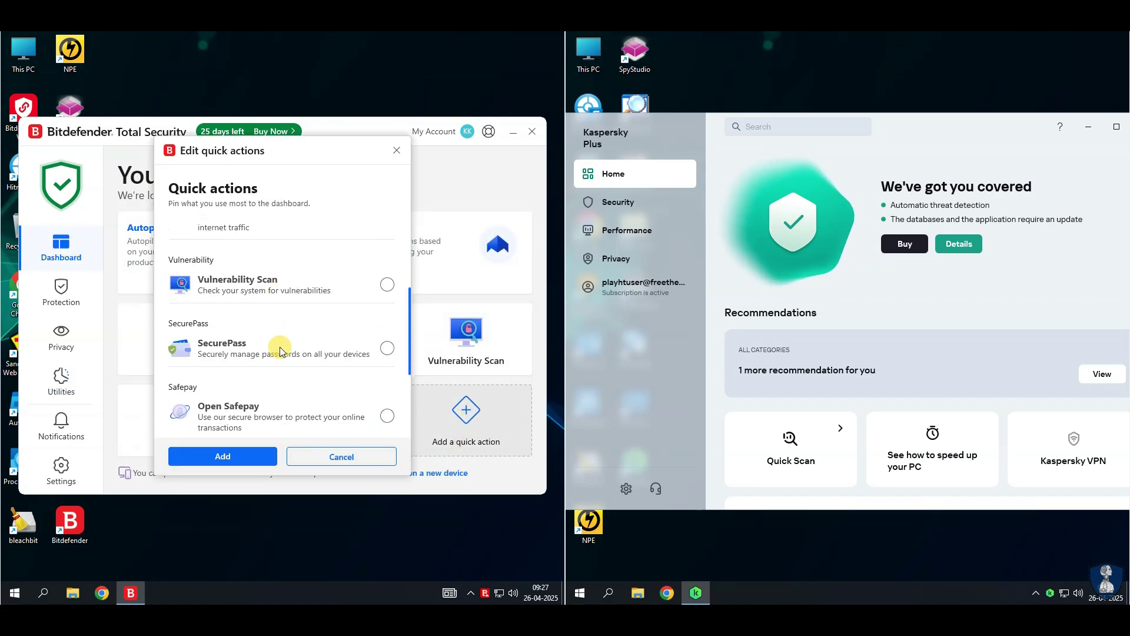
pyautogui.click(386, 404)
pyautogui.click(253, 457)
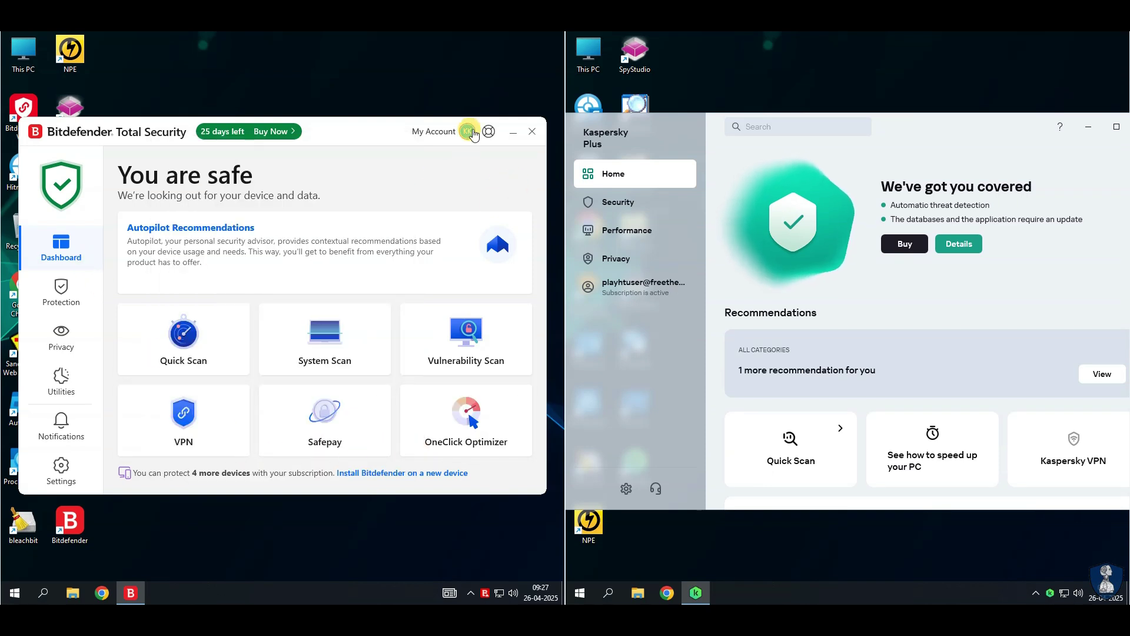
# - Check the account and subscription details, return to the dashboard, and minimize Bitdefender
pyautogui.click(470, 132)
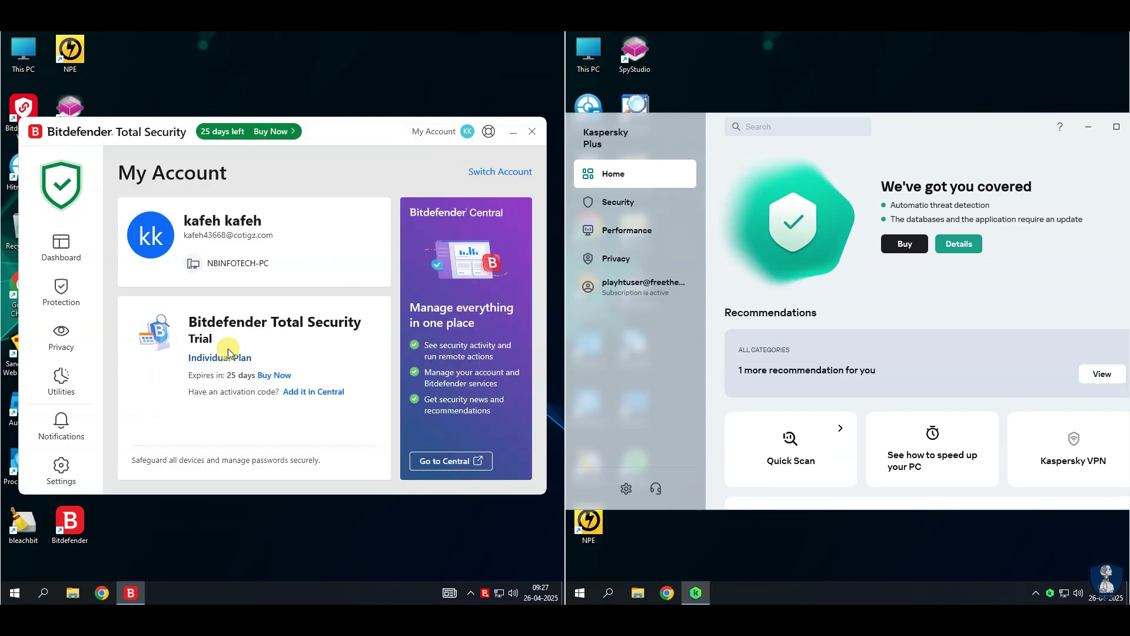
pyautogui.click(62, 241)
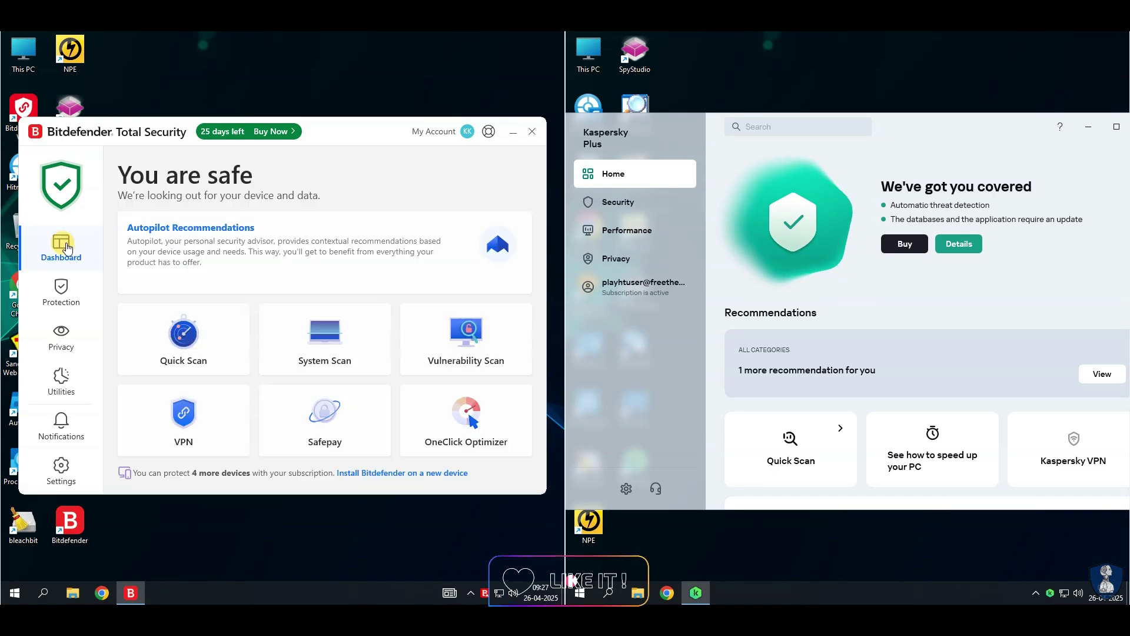
pyautogui.click(511, 132)
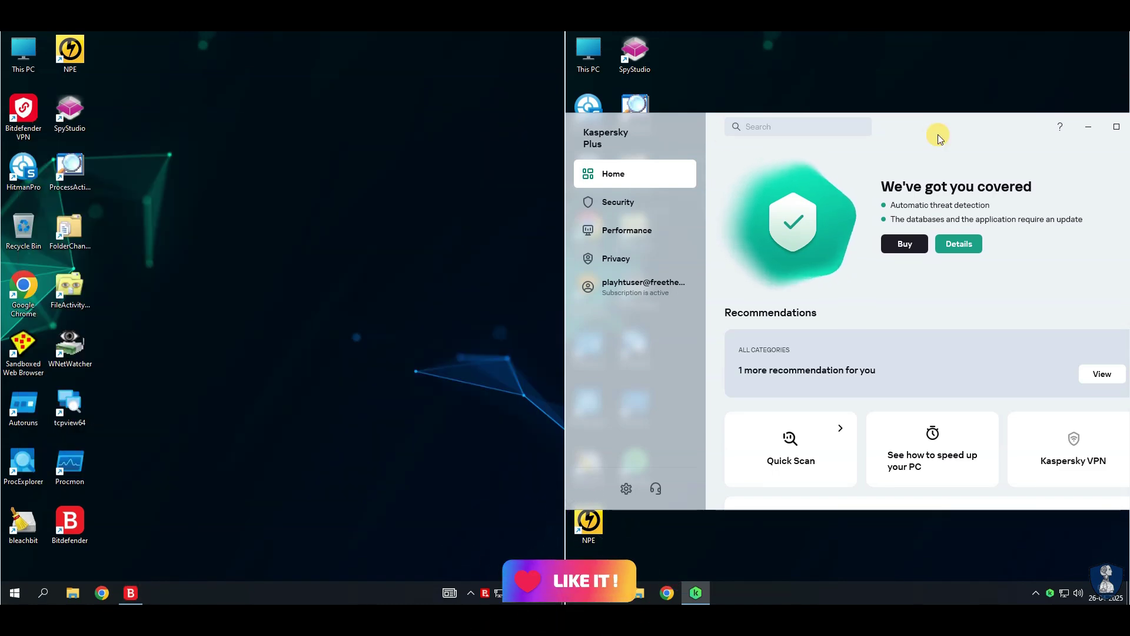
# - Switch to Kaspersky Plus and look through its home page from the recommendations down to the timeline
pyautogui.scroll(-4, 965, 356)
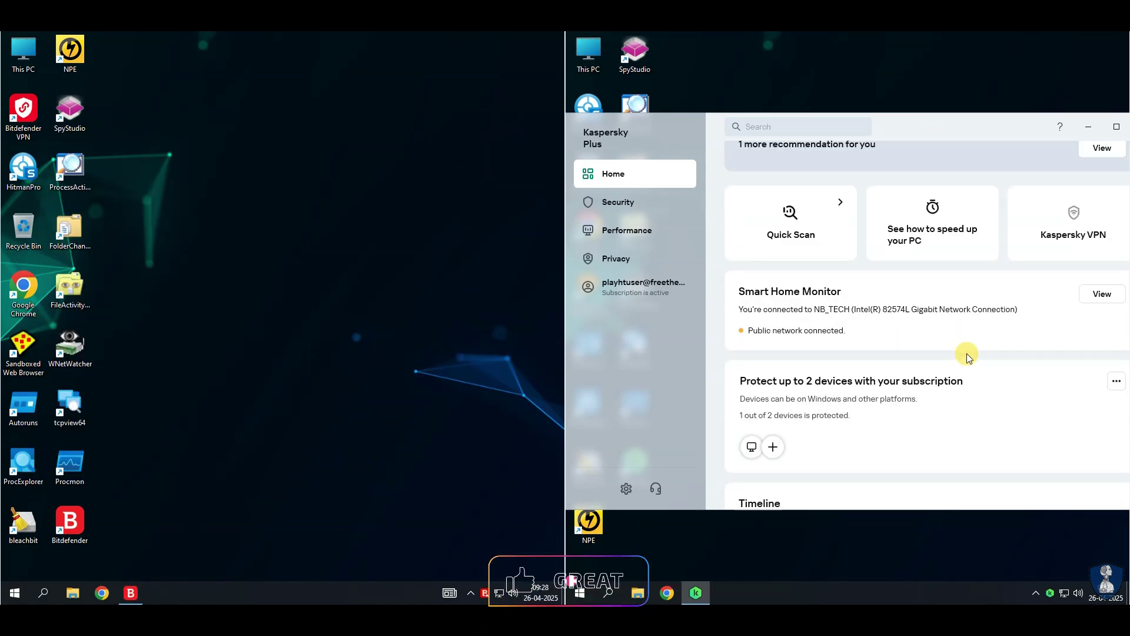
pyautogui.scroll(-2, 966, 353)
pyautogui.scroll(6, 967, 353)
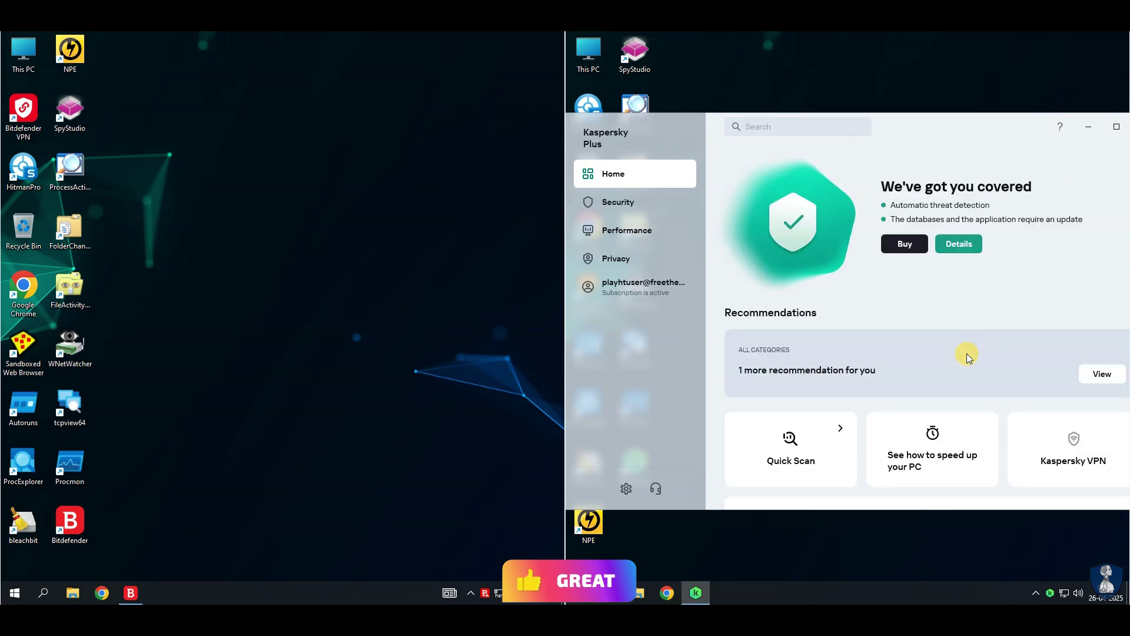
# - Survey Kaspersky's Security features, including scans, Intrusion Prevention, Firewall, Weak Settings Scan and Smart Home Monitor
pyautogui.click(631, 212)
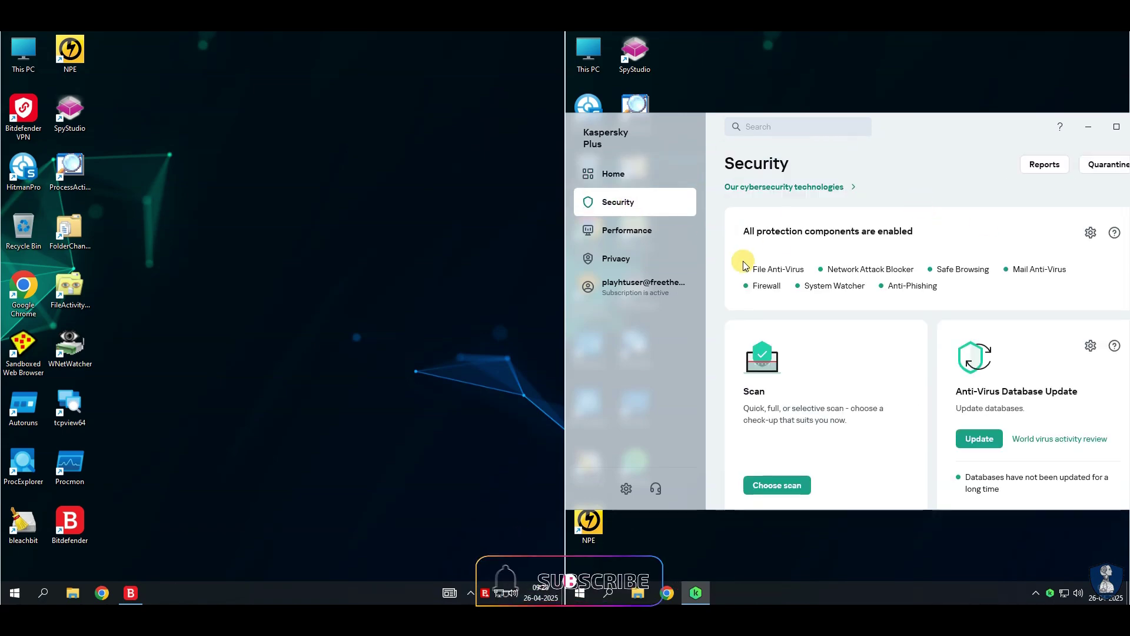
pyautogui.scroll(-6, 936, 331)
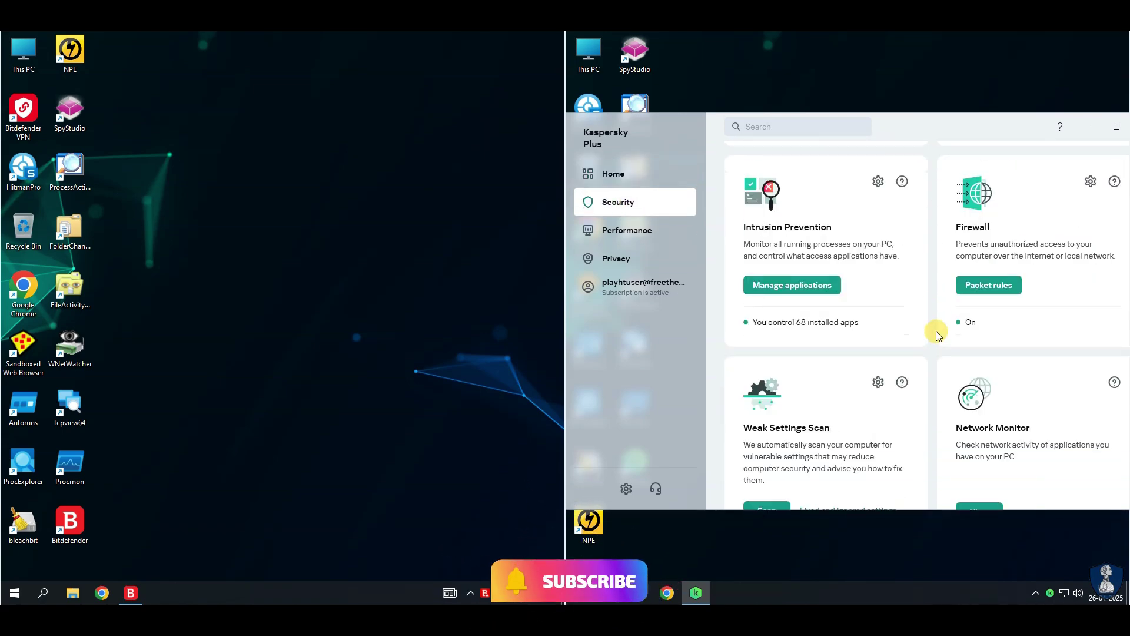
pyautogui.scroll(-8, 936, 331)
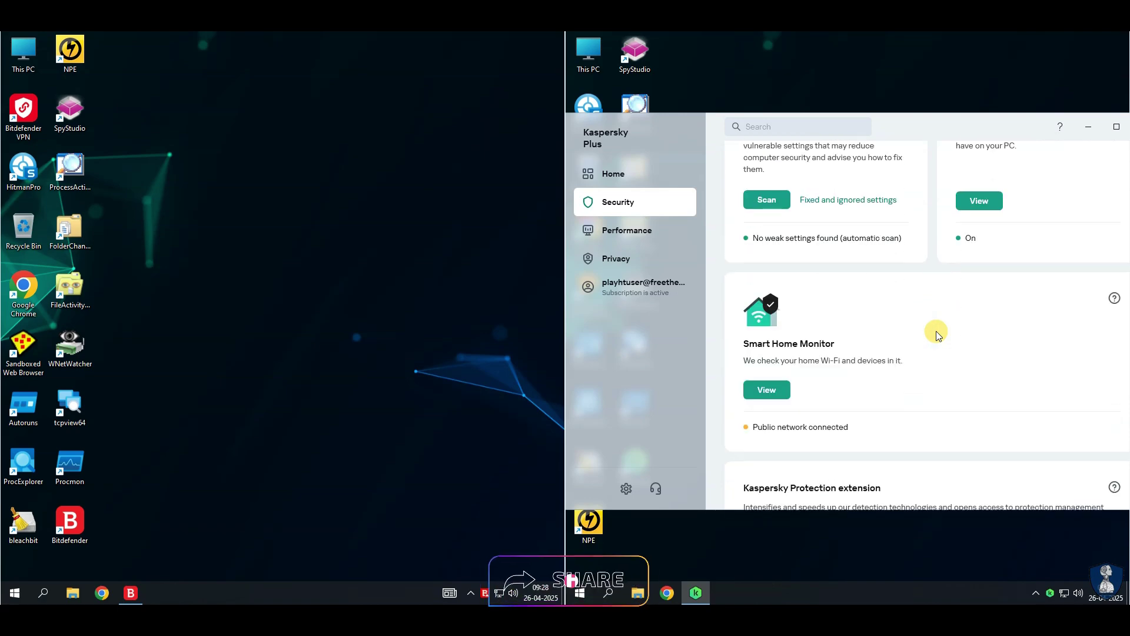
pyautogui.scroll(-3, 936, 331)
pyautogui.scroll(12, 935, 331)
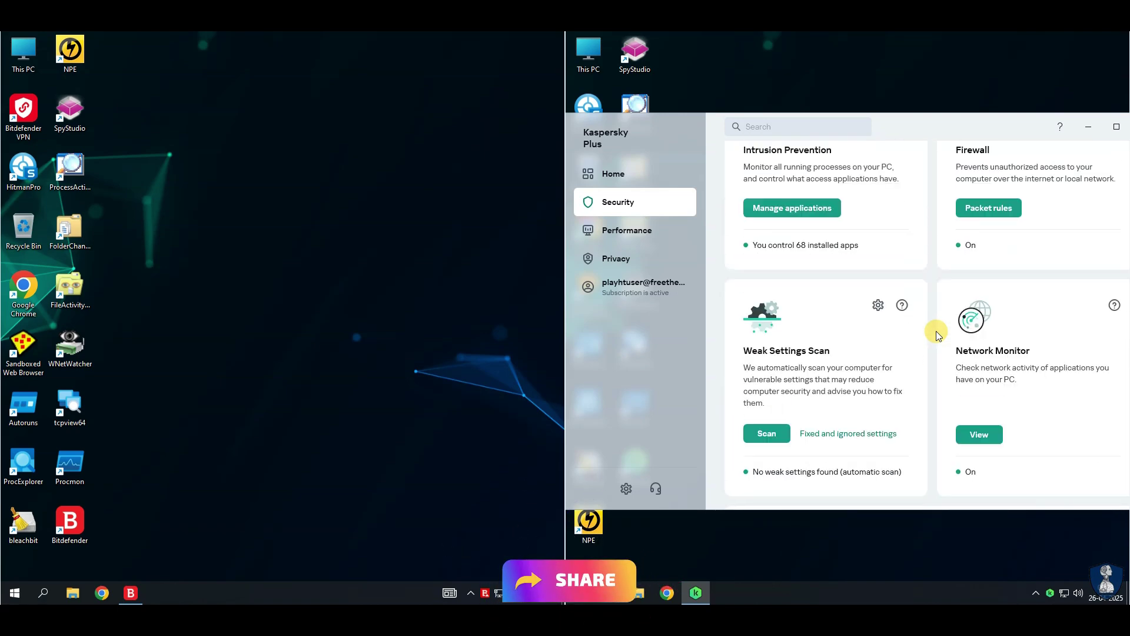
# - Survey Kaspersky's Performance tools, from Quick Startup and disk cleanup to Do not Disturb Mode and Game Mode
pyautogui.click(606, 229)
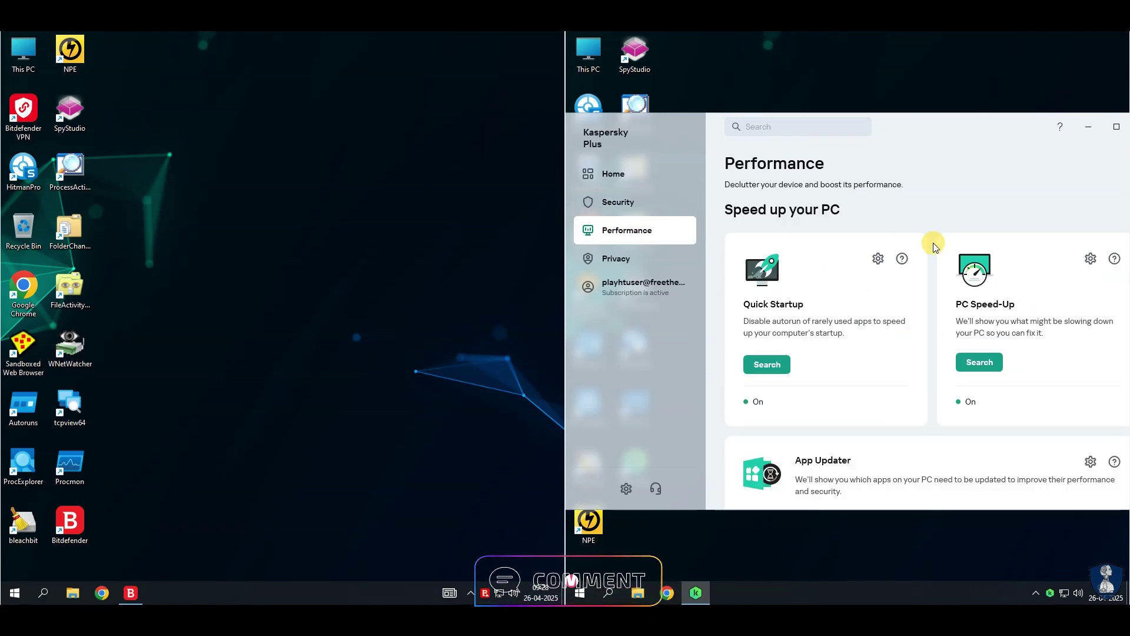
pyautogui.scroll(-7, 934, 243)
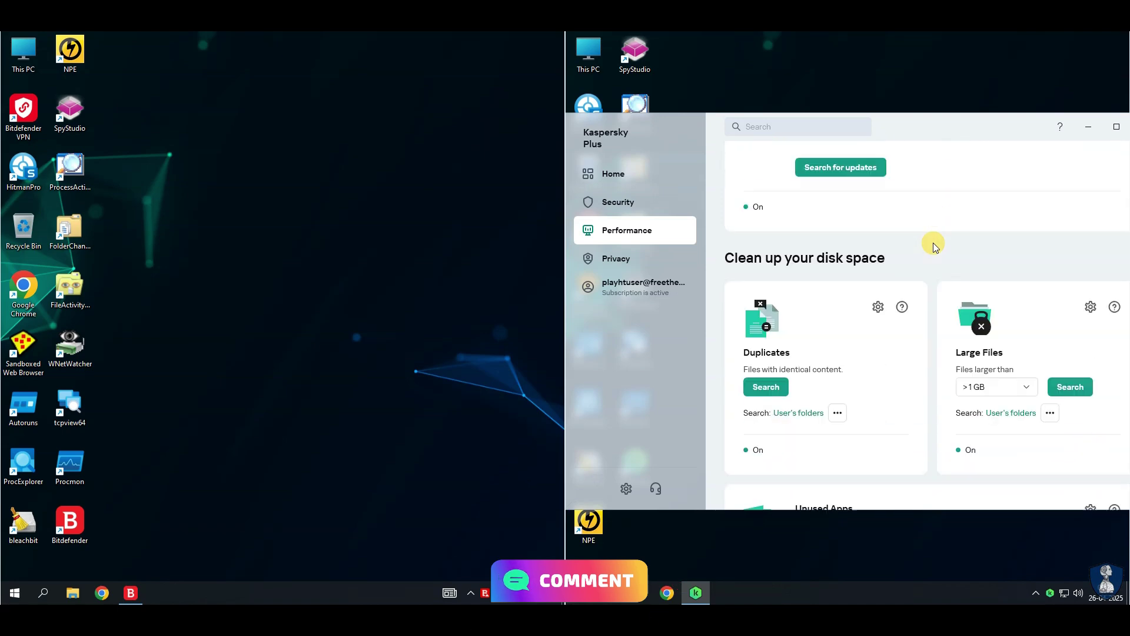
pyautogui.scroll(-8, 934, 242)
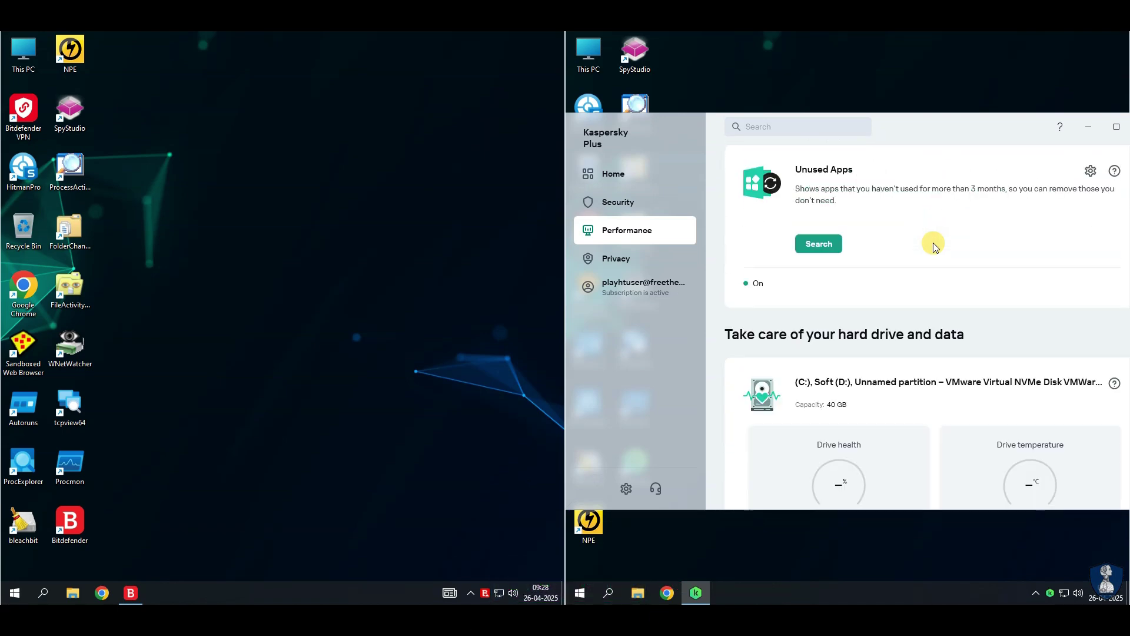
pyautogui.scroll(-8, 934, 242)
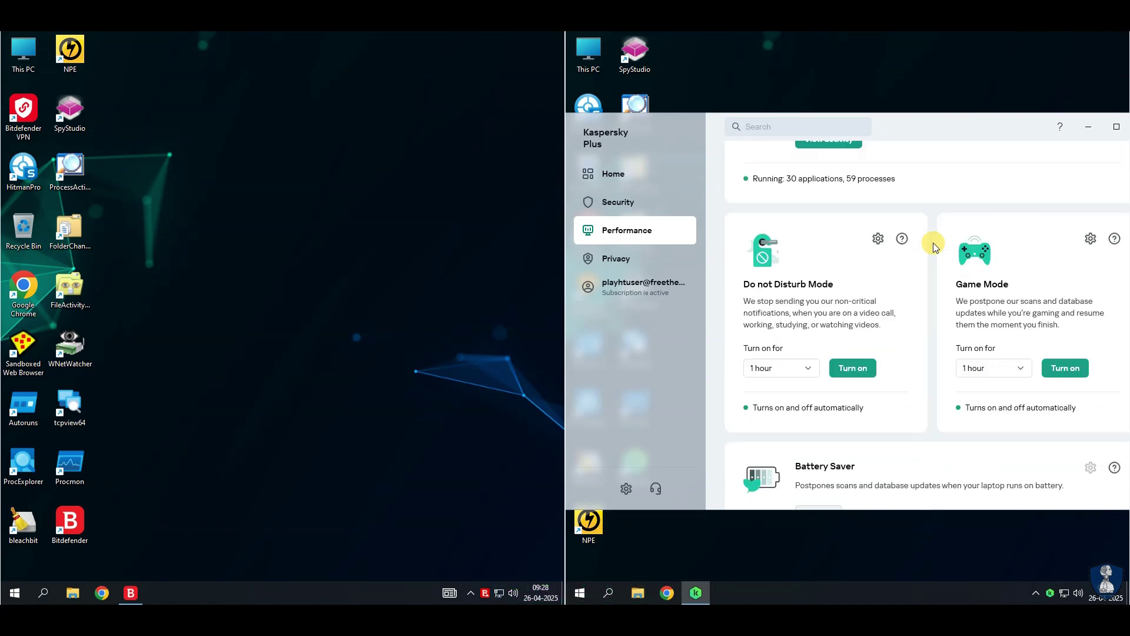
# - Survey Kaspersky's Privacy features, from the VPN and Data Leak Checker to Secret Vault, File Shredder and Privacy Cleaner
pyautogui.click(605, 263)
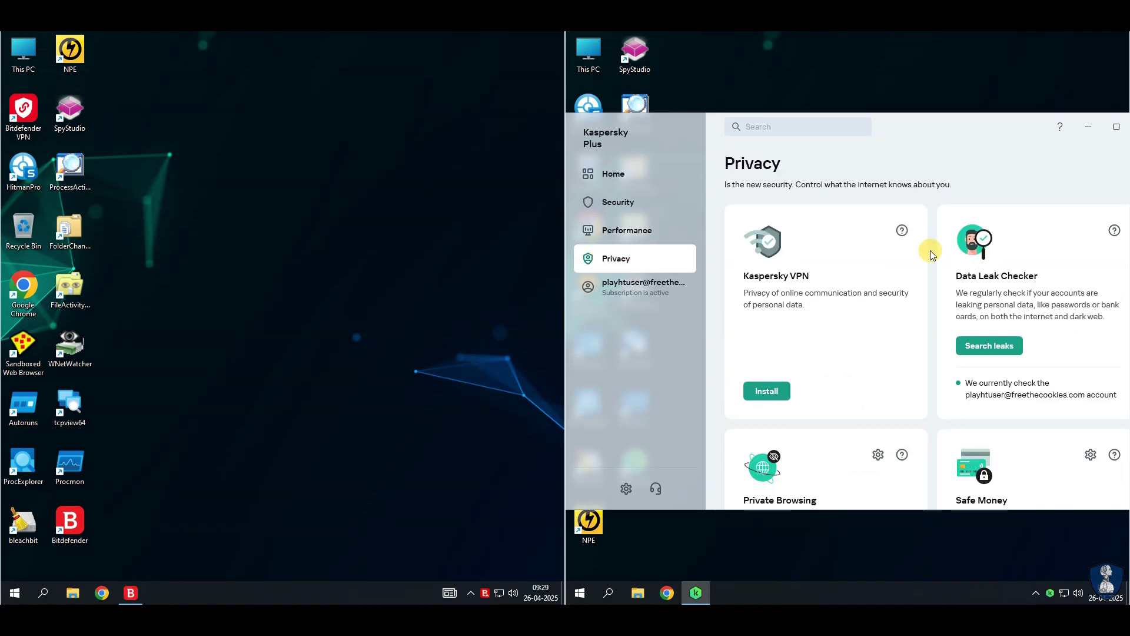
pyautogui.scroll(-4, 931, 251)
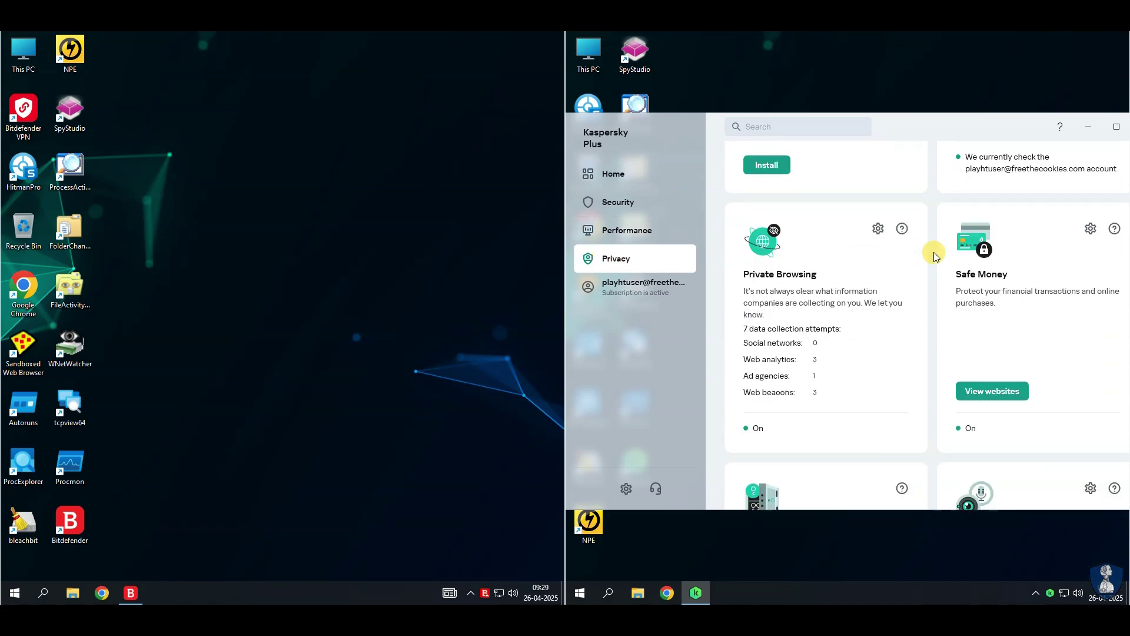
pyautogui.scroll(-1, 933, 252)
pyautogui.scroll(-4, 933, 252)
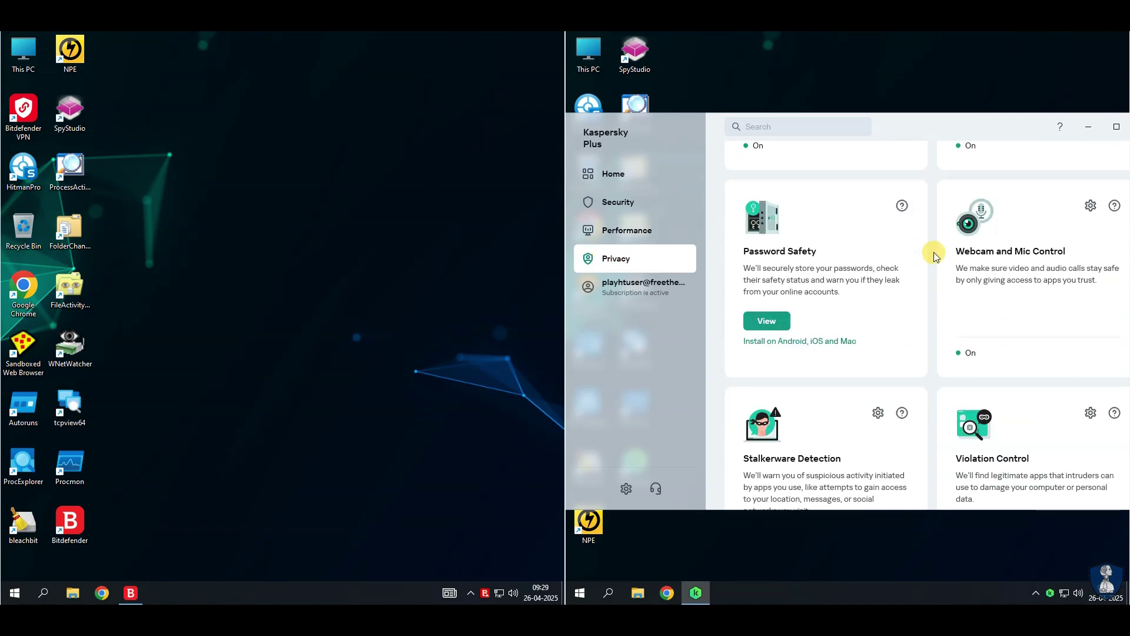
pyautogui.scroll(-5, 933, 252)
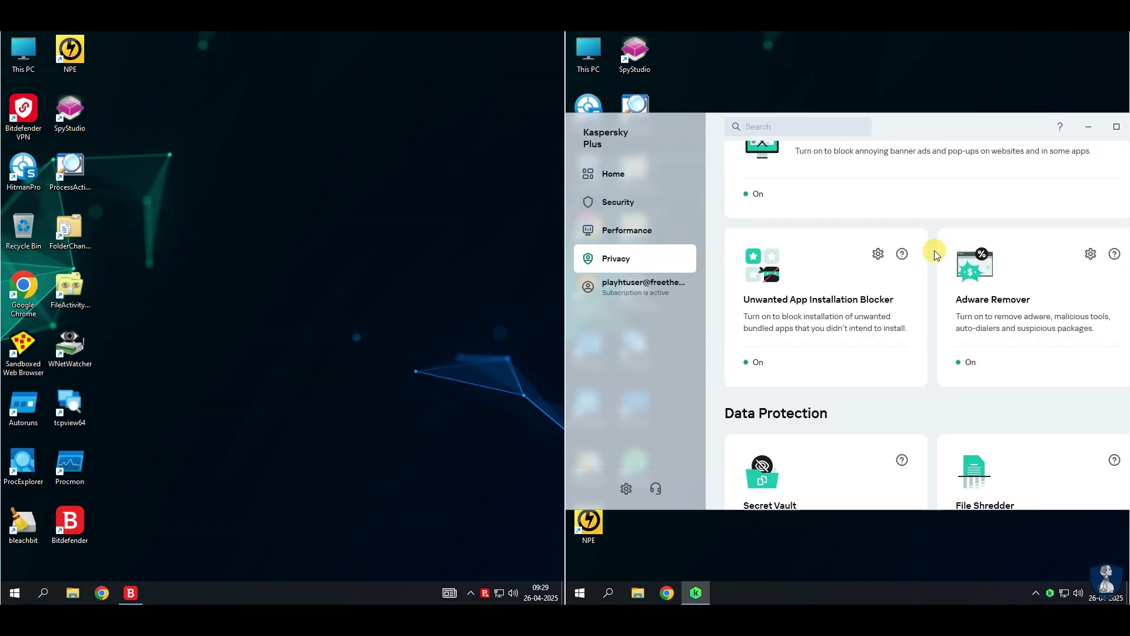
pyautogui.scroll(-4, 935, 254)
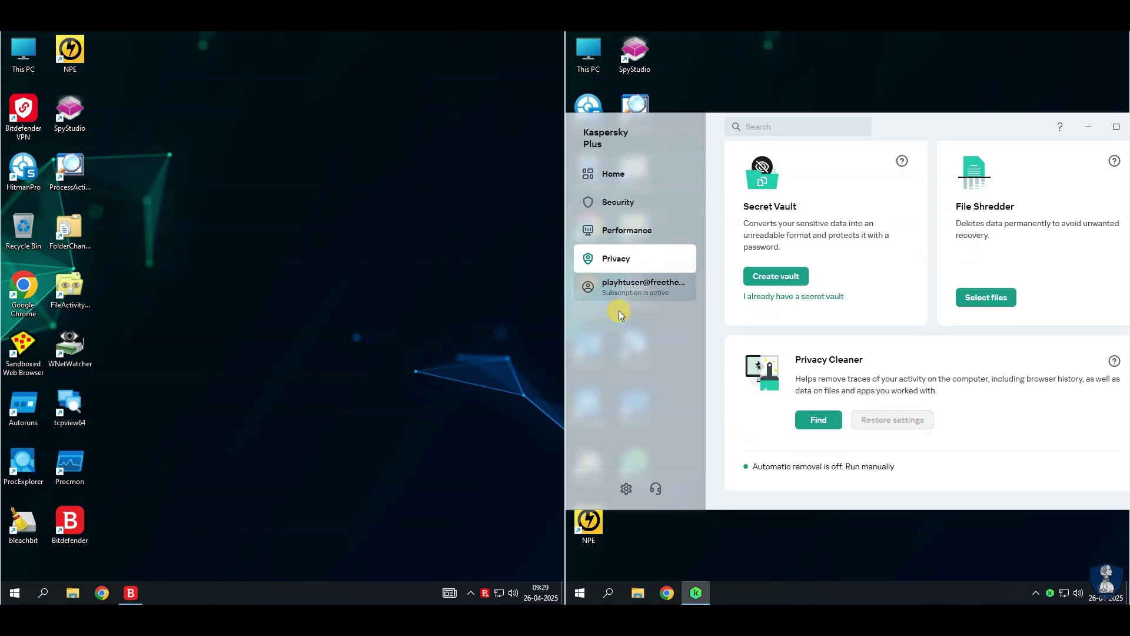
# - Look through Kaspersky's security settings from basic to advanced protection with the whole window in view, and open the network settings
pyautogui.click(626, 489)
pyautogui.click(909, 228)
pyautogui.moveTo(903, 117); pyautogui.dragTo(867, 120)
pyautogui.scroll(-2, 755, 308)
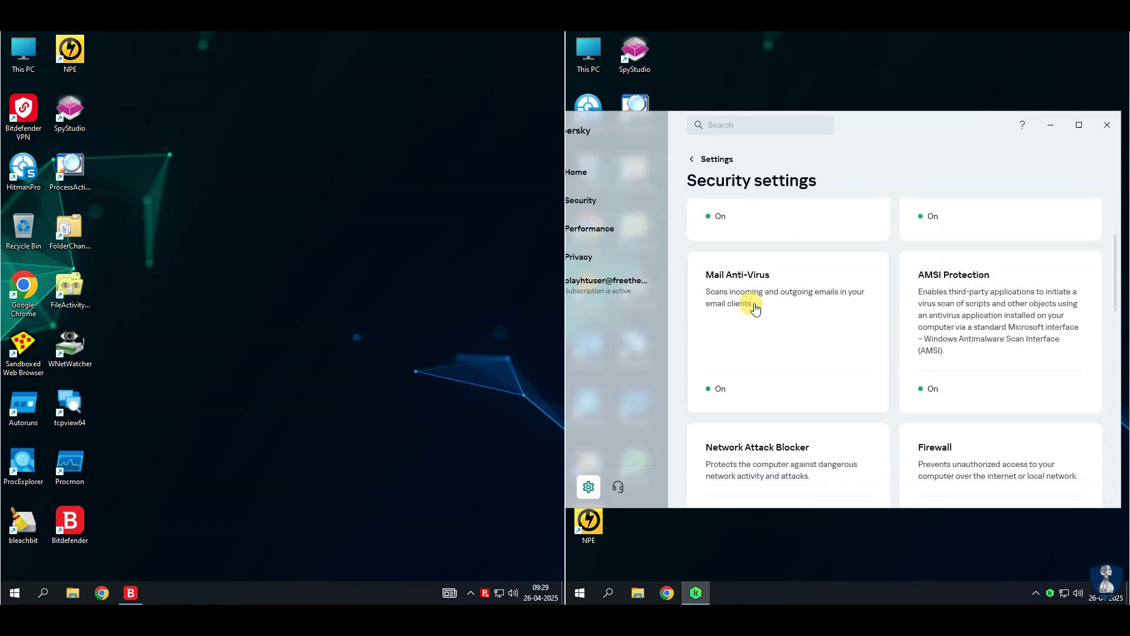
pyautogui.scroll(-6, 900, 373)
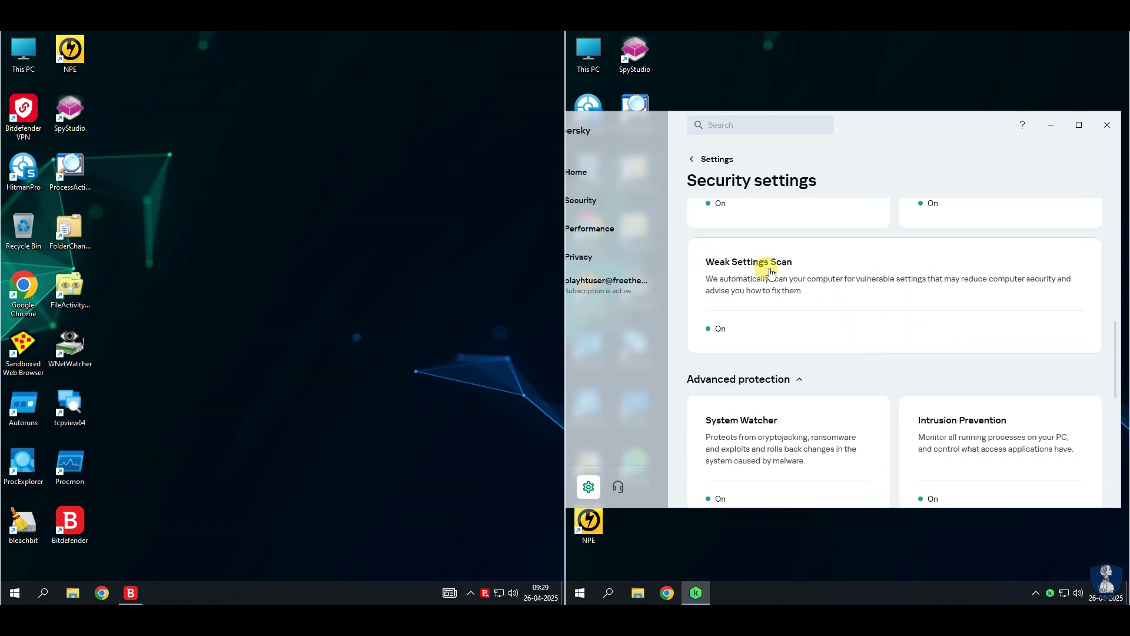
pyautogui.scroll(-6, 771, 272)
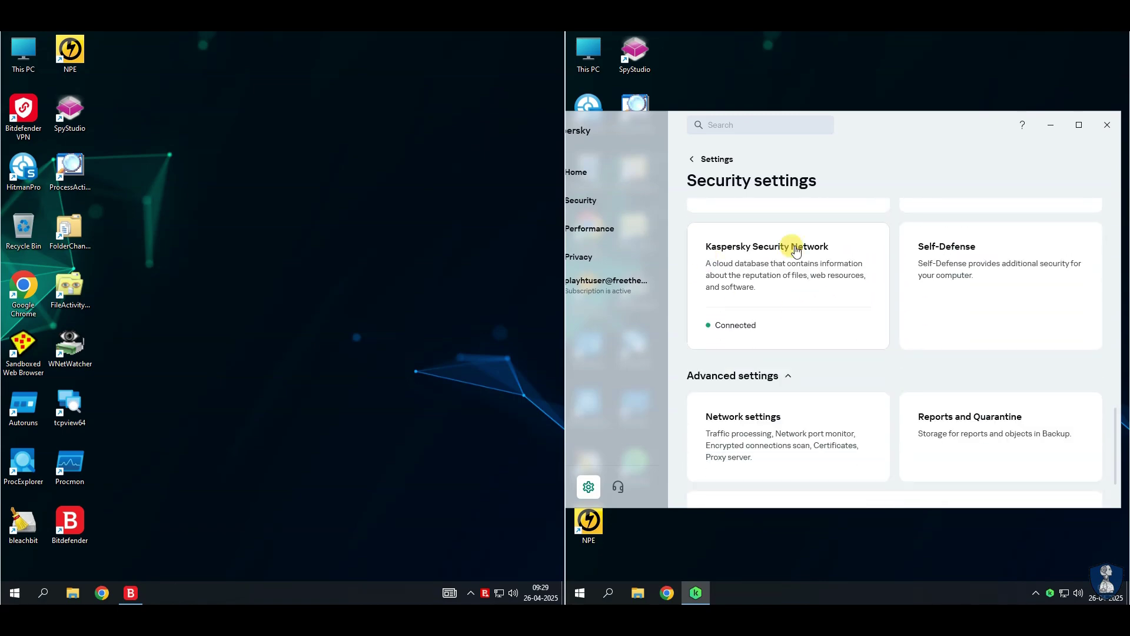
pyautogui.scroll(-1, 892, 312)
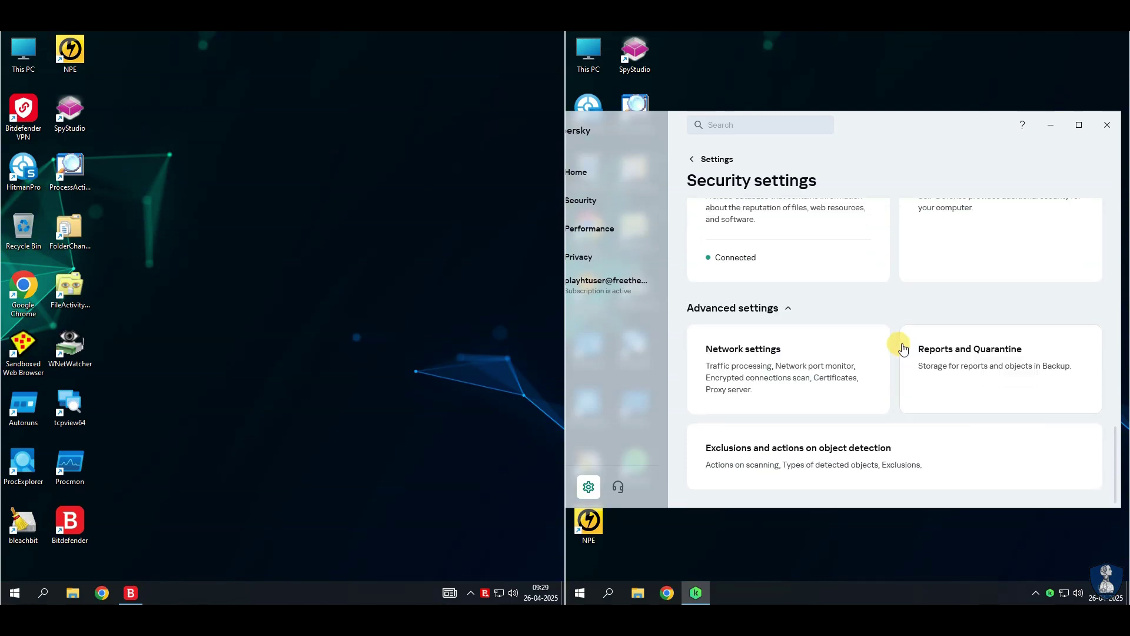
pyautogui.click(787, 410)
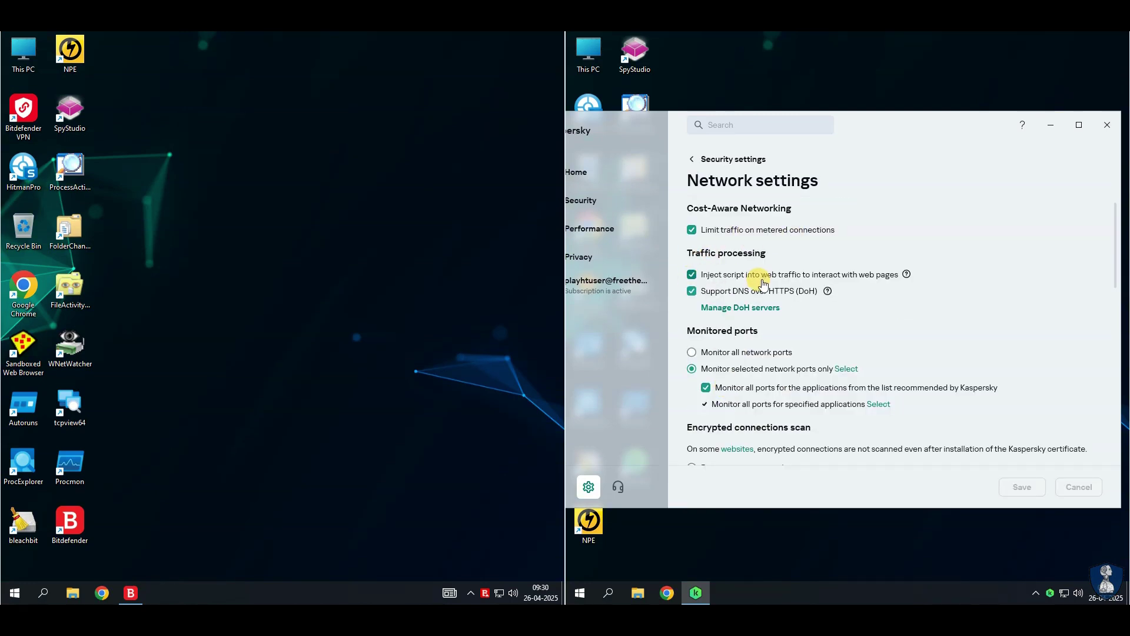
# - Review Kaspersky's network settings, covering traffic processing, monitored ports, encrypted connections scan and blocked protocols, and return to the security settings
pyautogui.scroll(-10, 967, 349)
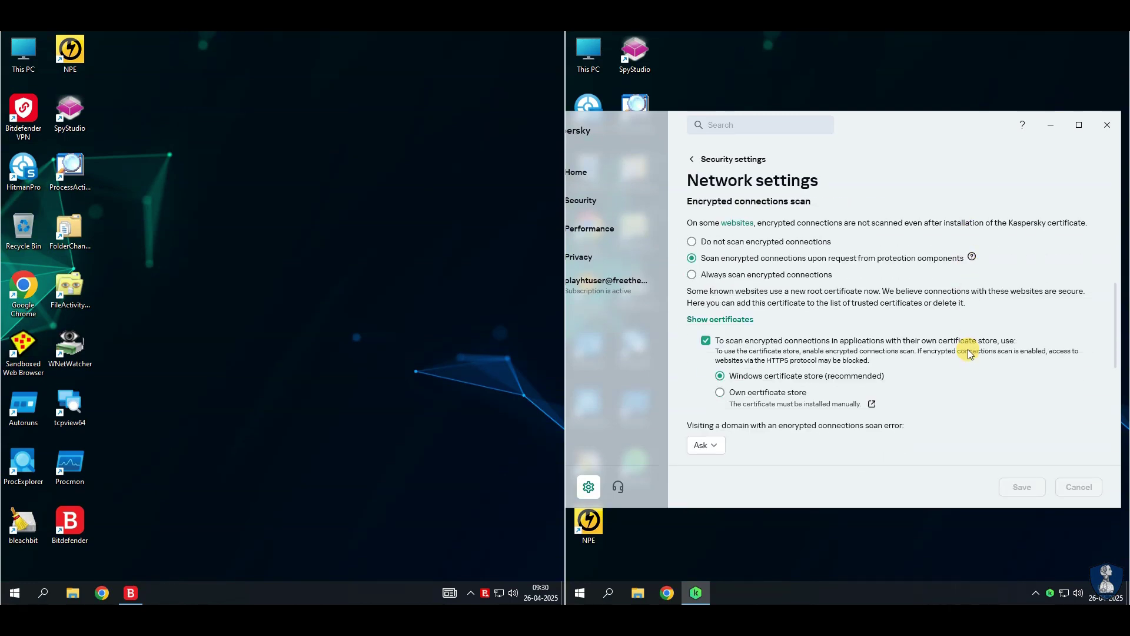
pyautogui.scroll(-1, 968, 353)
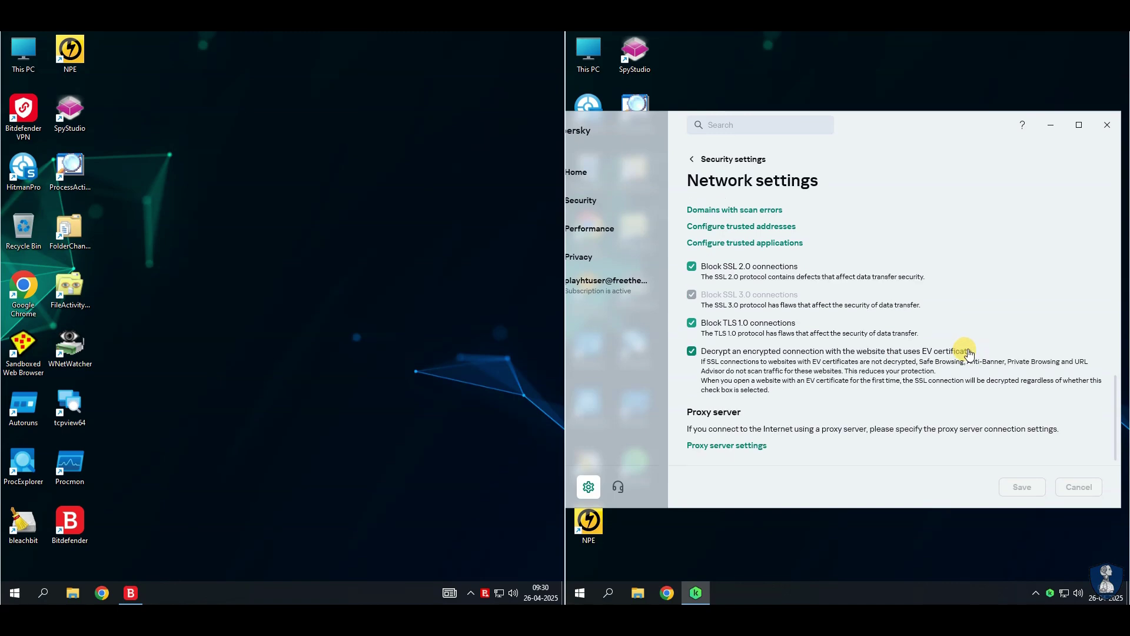
pyautogui.scroll(3, 970, 354)
pyautogui.click(731, 160)
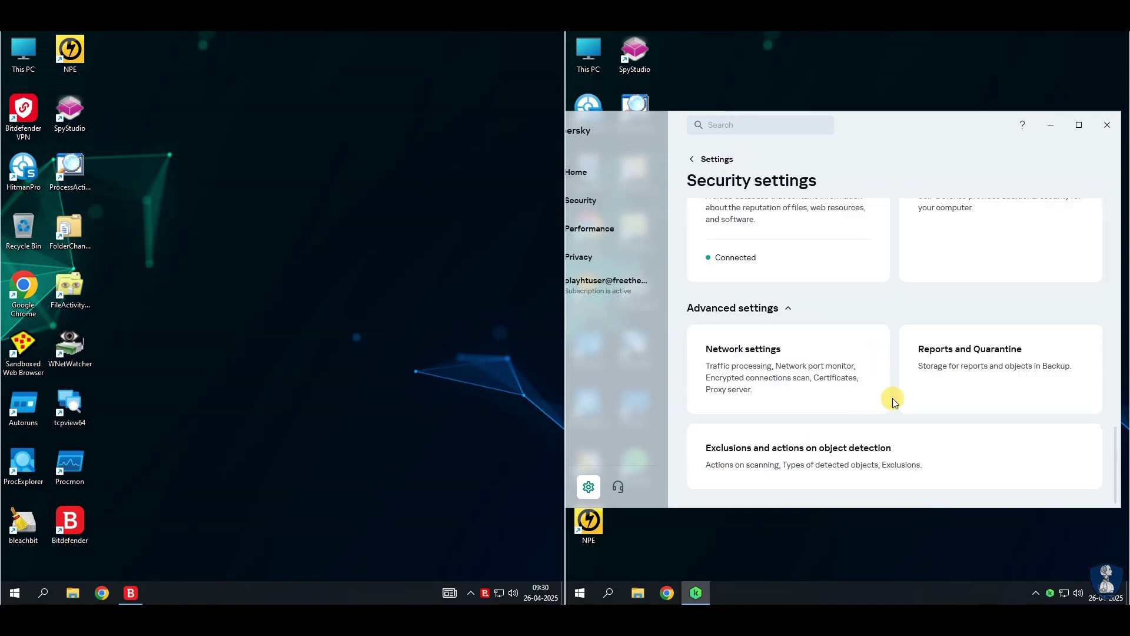
# - Examine the System Watcher and Intrusion Prevention settings in Kaspersky's advanced protection section
pyautogui.scroll(2, 892, 398)
pyautogui.click(782, 331)
pyautogui.press('Escape')
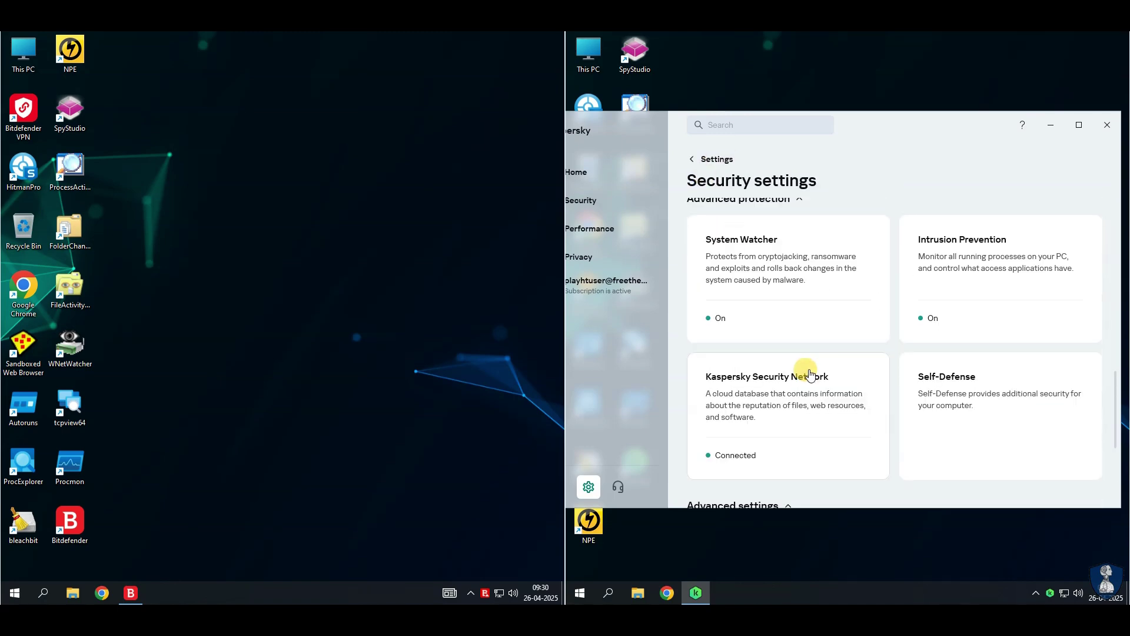
pyautogui.click(789, 266)
pyautogui.scroll(-4, 898, 340)
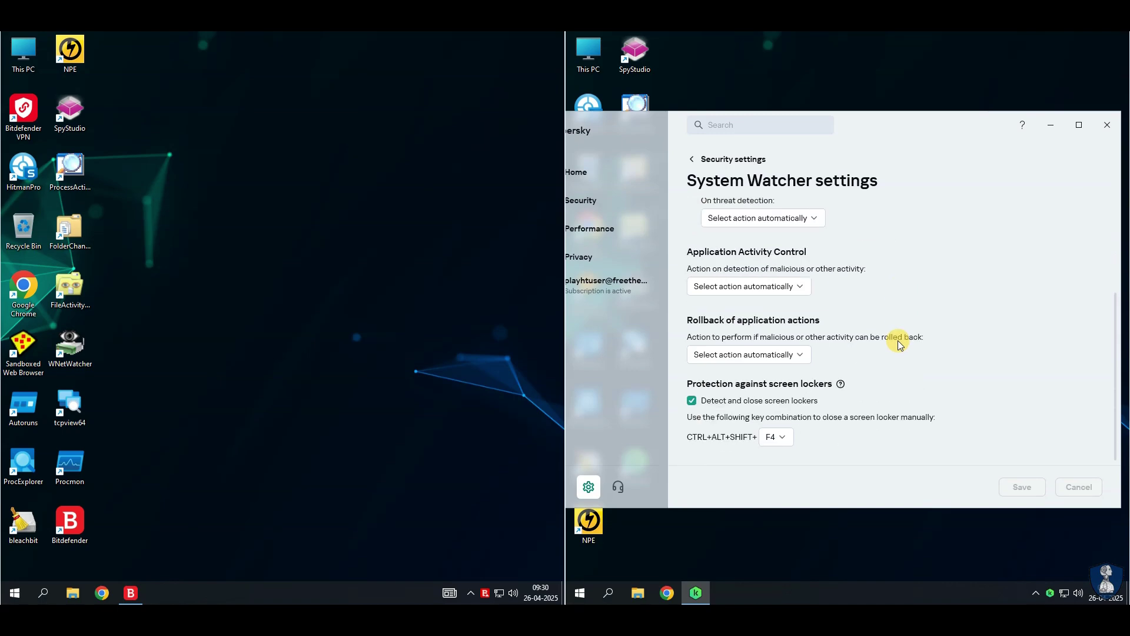
pyautogui.scroll(4, 898, 340)
pyautogui.press('Escape')
pyautogui.click(906, 336)
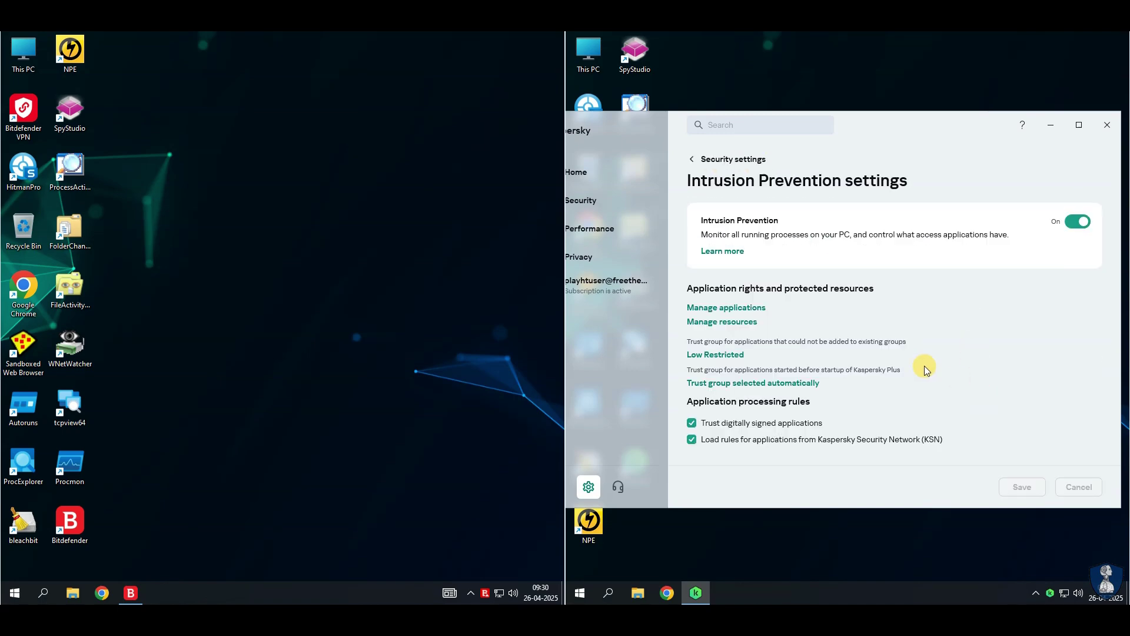
# - Check Kaspersky's Weak Settings Scan, Network Attack Blocker and AMSI Protection settings, and return to the security settings
pyautogui.press('Escape')
pyautogui.scroll(-5, 896, 358)
pyautogui.click(895, 359)
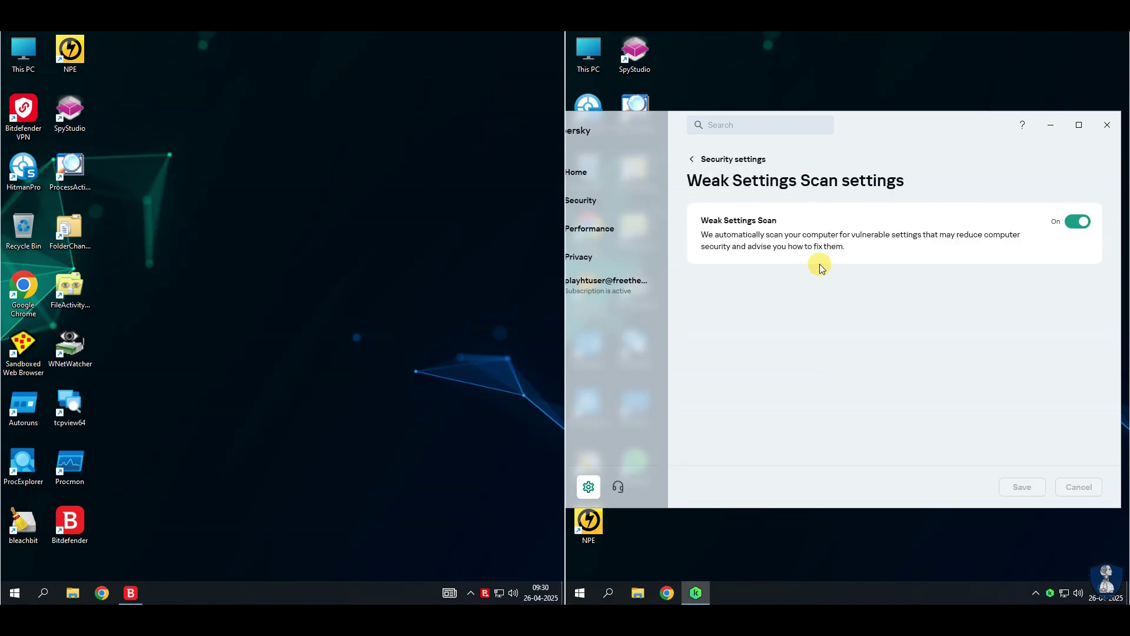
pyautogui.press('Escape')
pyautogui.click(852, 363)
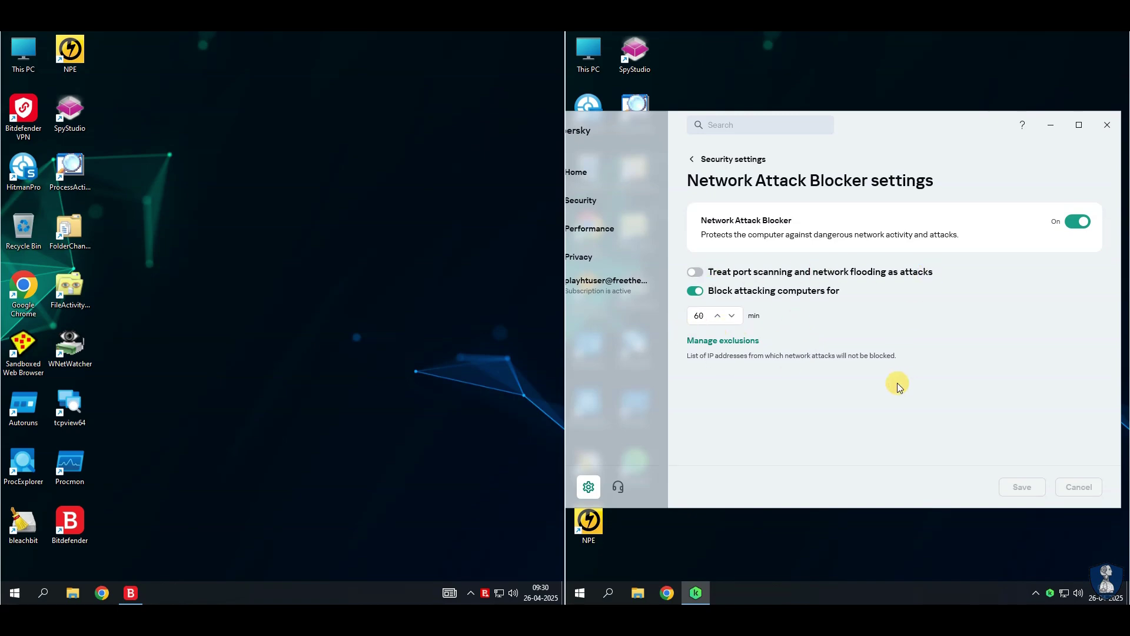
pyautogui.click(693, 162)
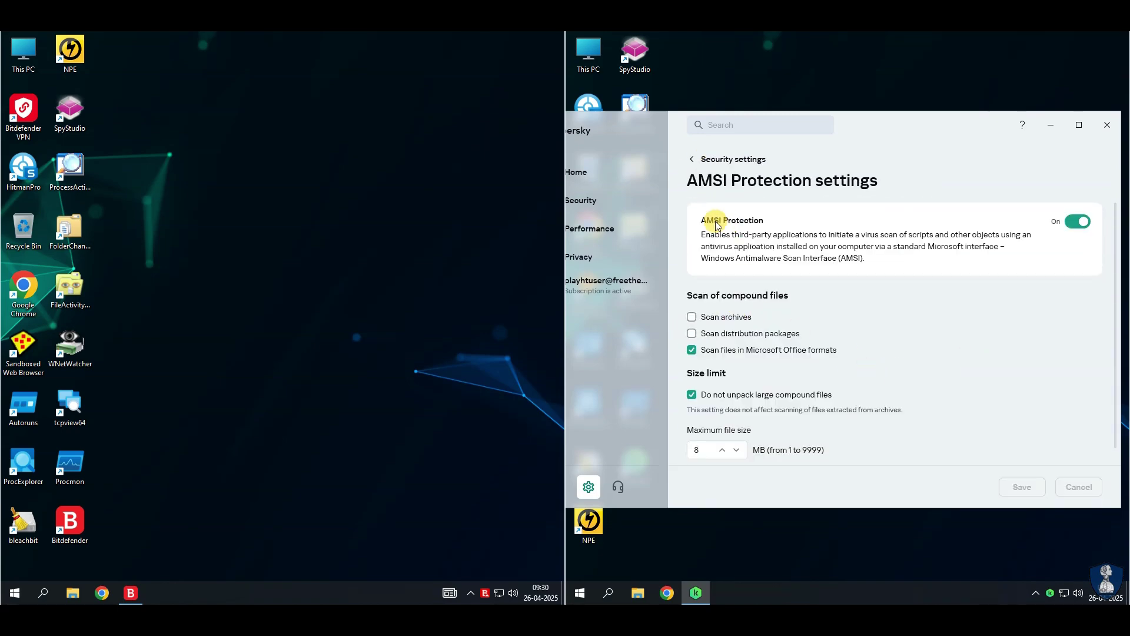
pyautogui.click(705, 159)
# - Review the File Anti-Virus settings, including advanced file types, scan methods, scan mode and scan technologies
pyautogui.click(749, 293)
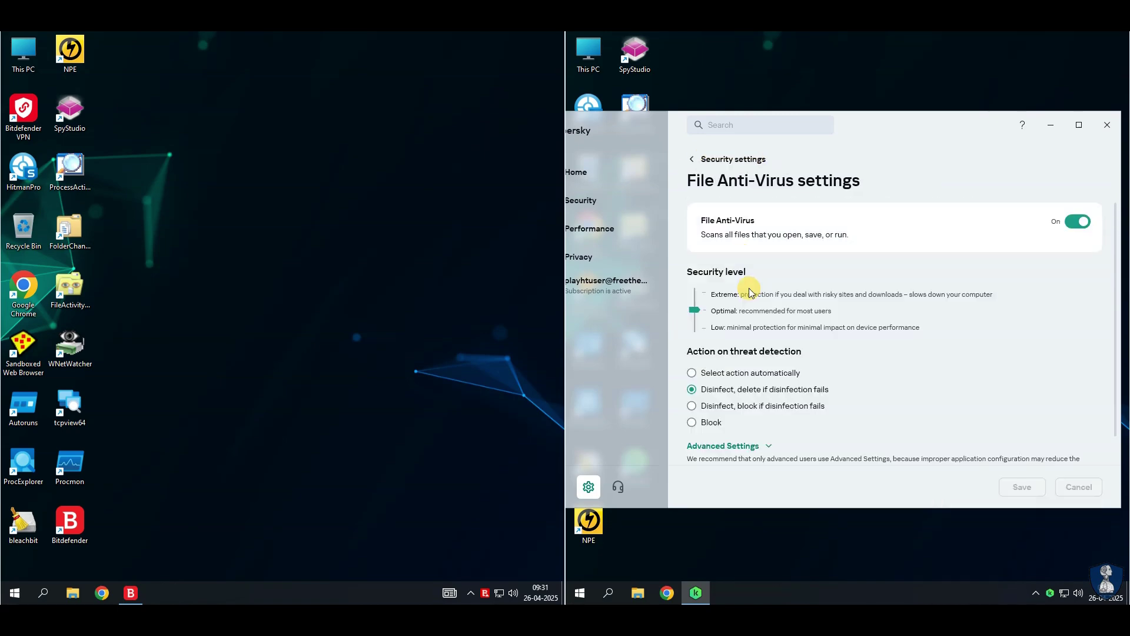
pyautogui.scroll(-1, 920, 380)
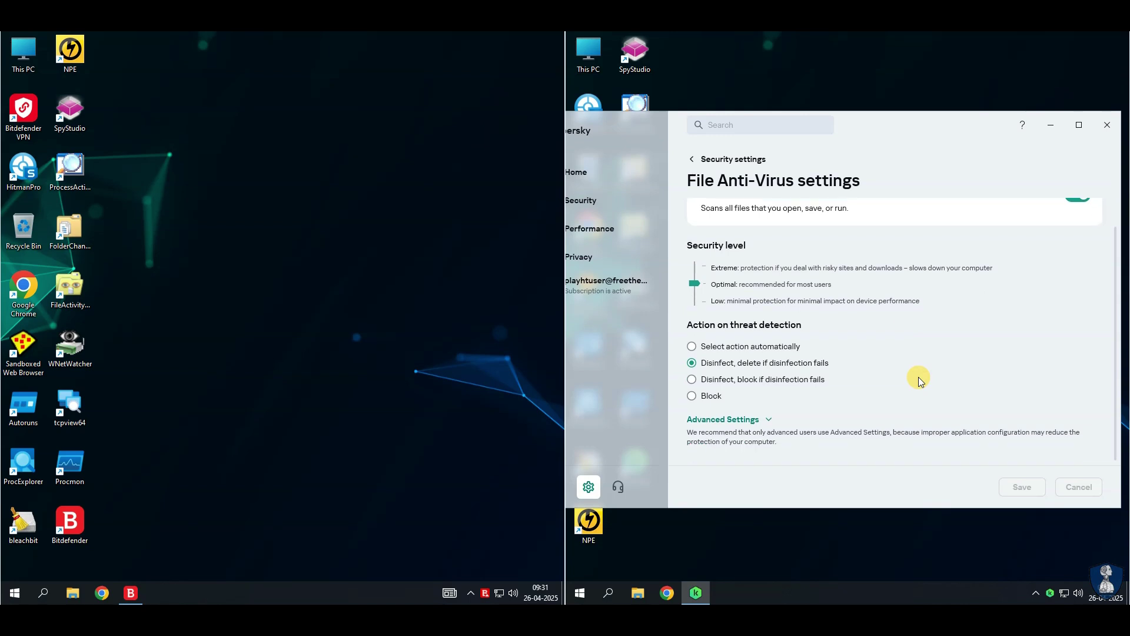
pyautogui.click(767, 421)
pyautogui.scroll(-3, 897, 399)
pyautogui.scroll(-5, 897, 399)
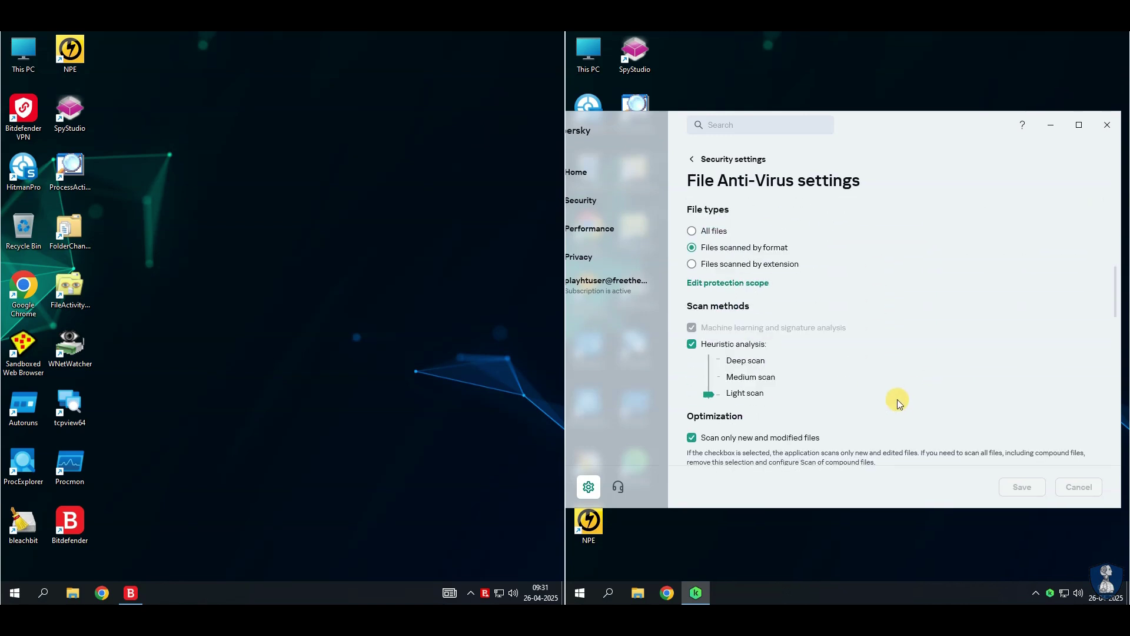
pyautogui.scroll(-15, 897, 399)
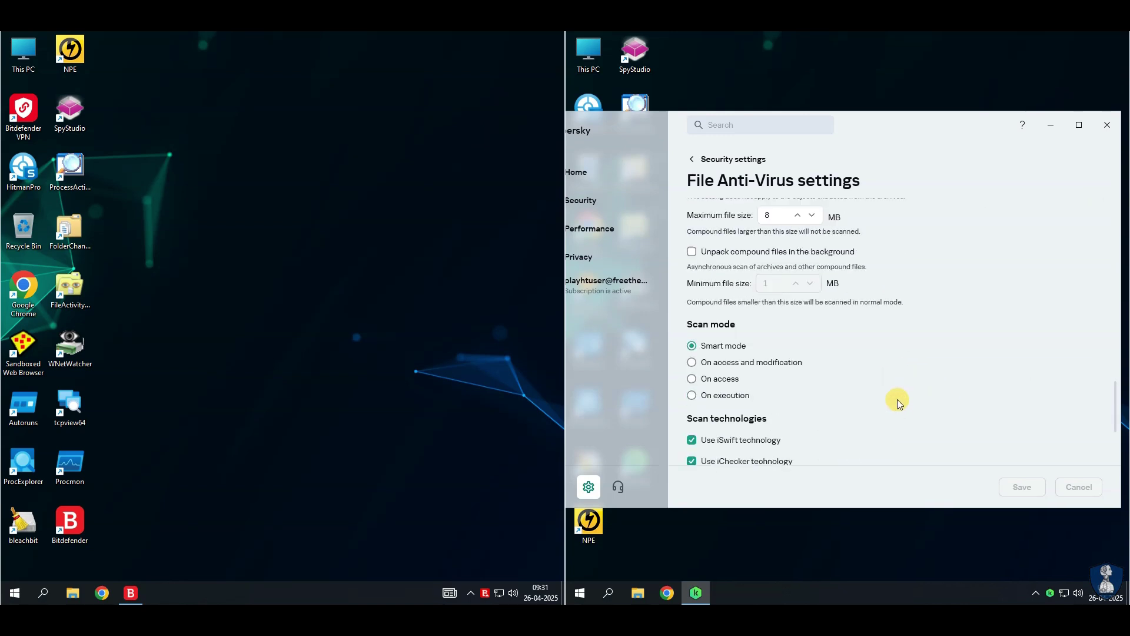
pyautogui.scroll(20, 897, 399)
pyautogui.click(692, 159)
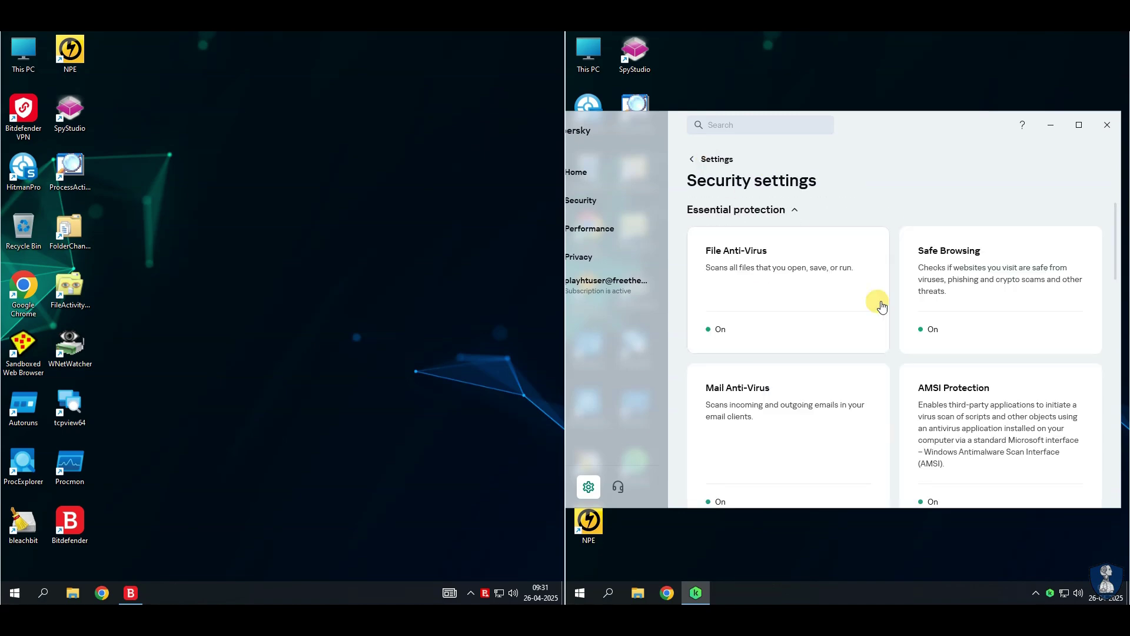
# - Review the Safe Browsing settings, including the advanced scan methods and Anti-Phishing options
pyautogui.click(989, 290)
pyautogui.scroll(-1, 765, 415)
pyautogui.click(765, 416)
pyautogui.scroll(-8, 895, 396)
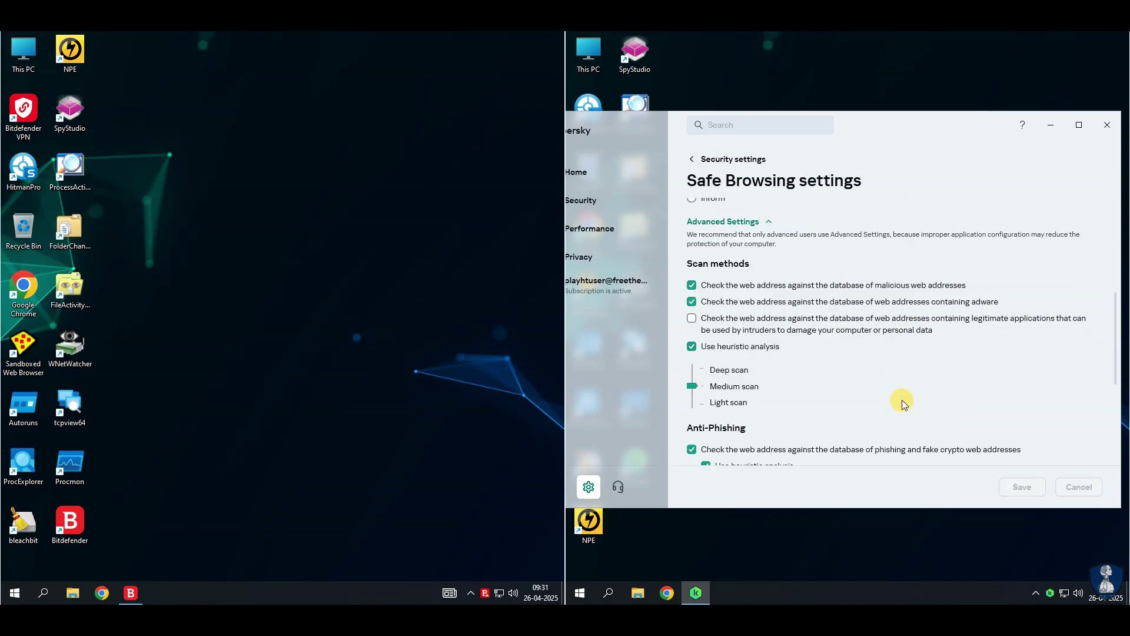
pyautogui.scroll(-1, 903, 403)
pyautogui.scroll(10, 900, 396)
pyautogui.click(724, 158)
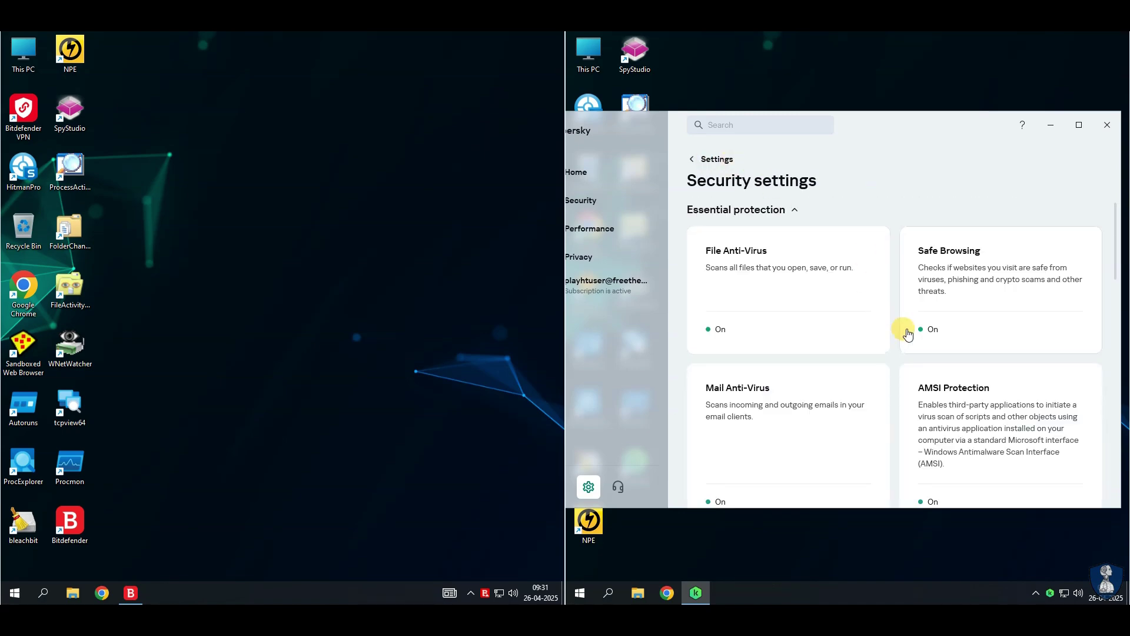
# - Leave the settings for Kaspersky's Security overview and start an Anti-Virus Database Update
pyautogui.click(717, 158)
pyautogui.moveTo(870, 120); pyautogui.dragTo(912, 145)
pyautogui.click(624, 208)
pyautogui.click(1085, 242)
pyautogui.click(732, 167)
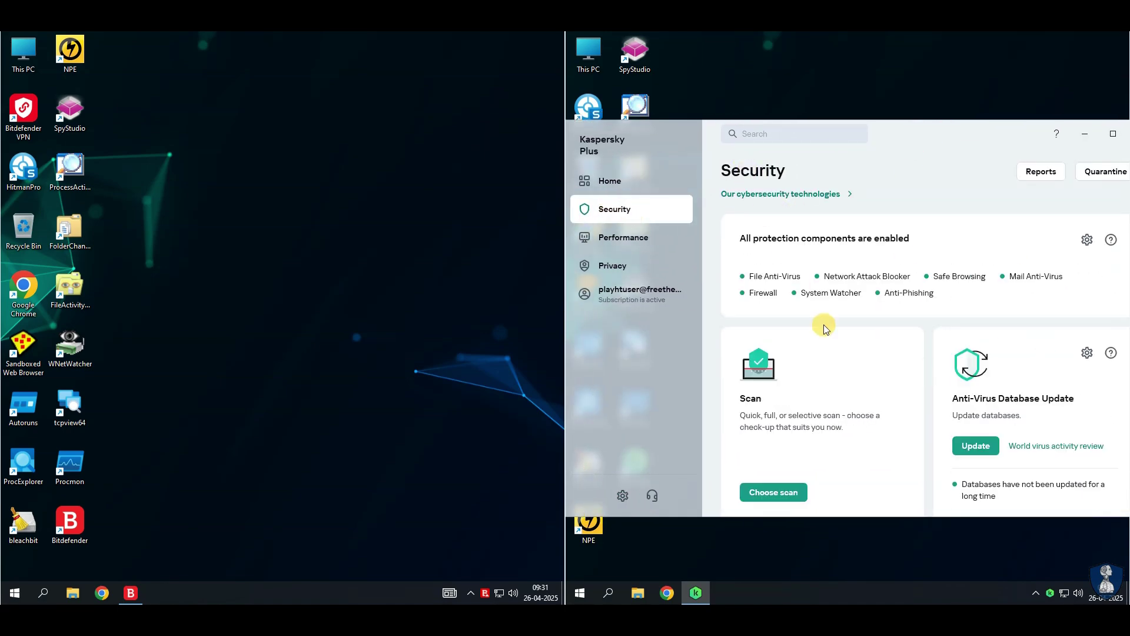
pyautogui.scroll(-3, 824, 324)
pyautogui.click(970, 282)
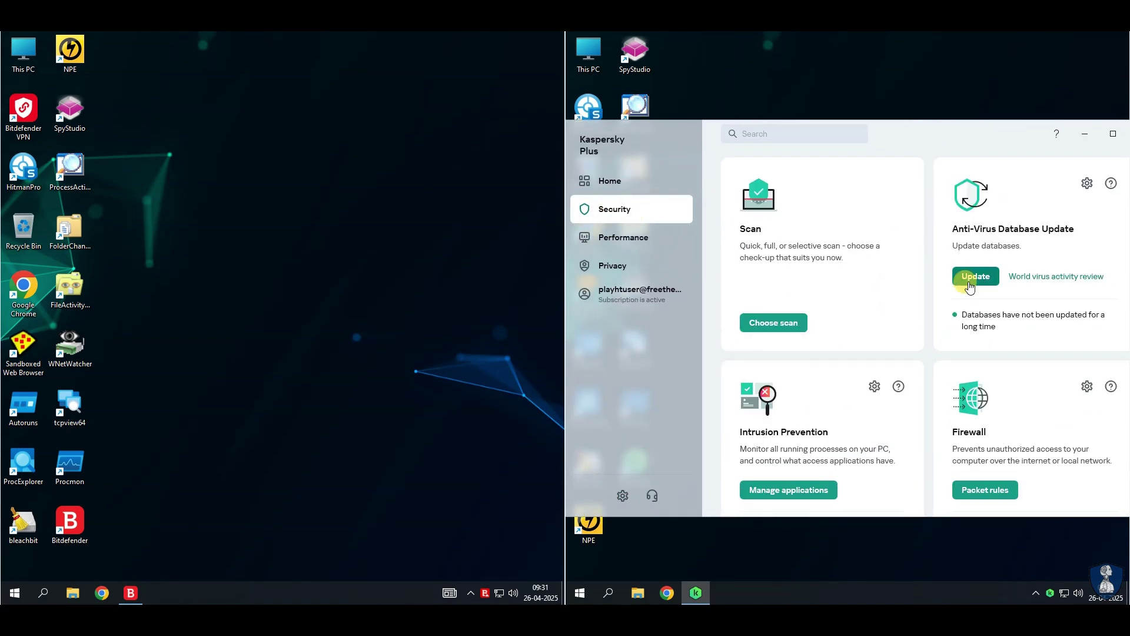
# - Run an update check in Bitdefender, and put away the Bitdefender Update and Kaspersky windows
pyautogui.rightClick(499, 599)
pyautogui.click(459, 562)
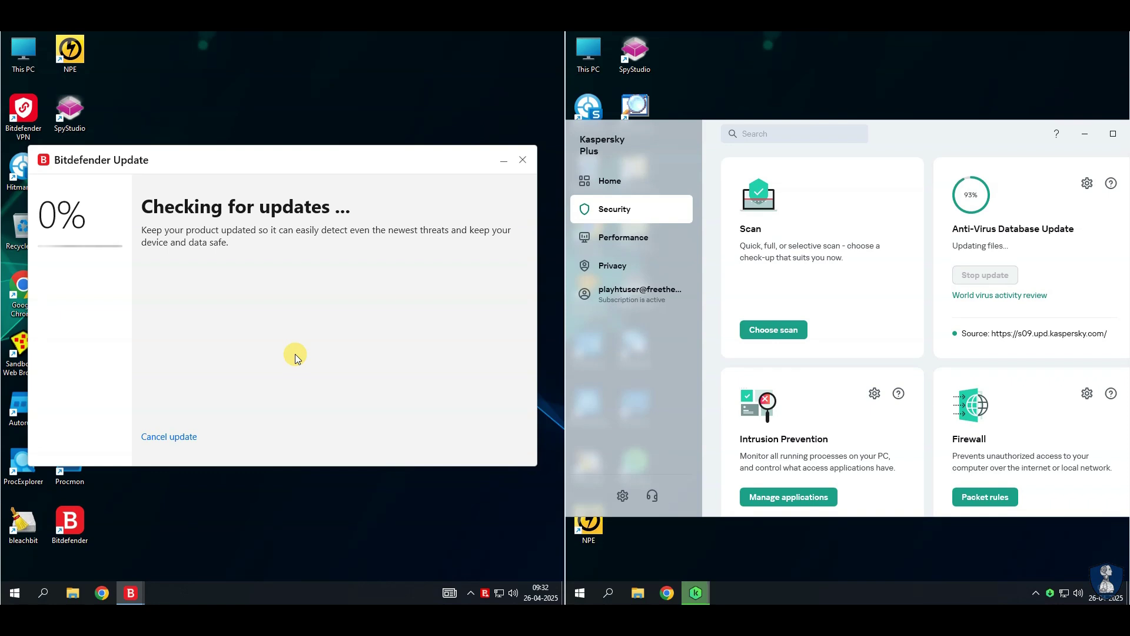
pyautogui.click(168, 440)
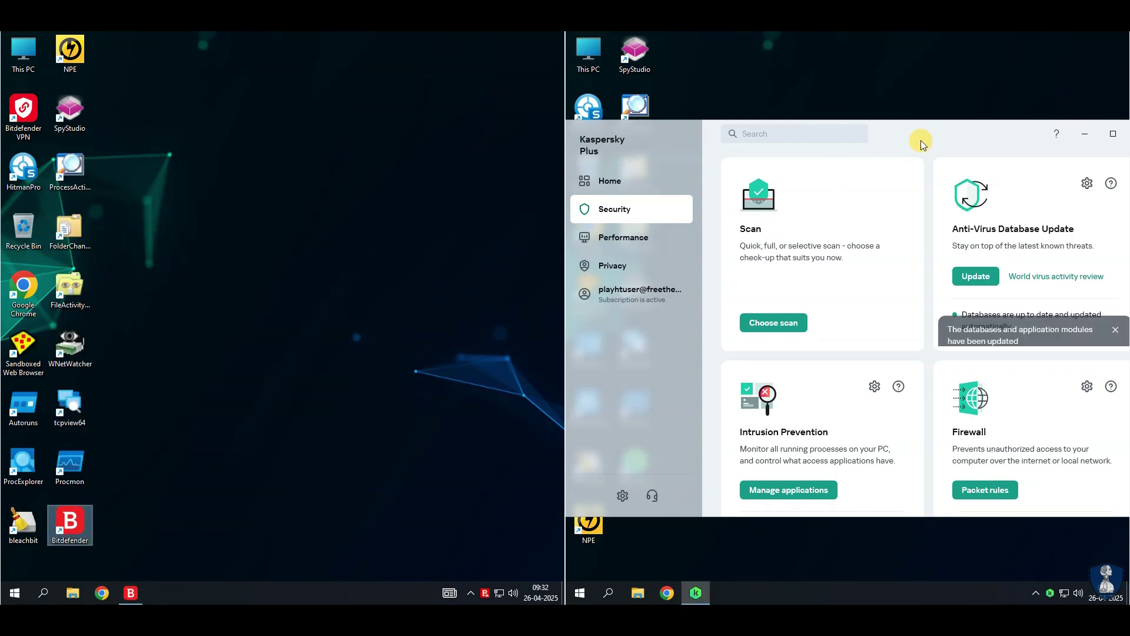
pyautogui.click(610, 185)
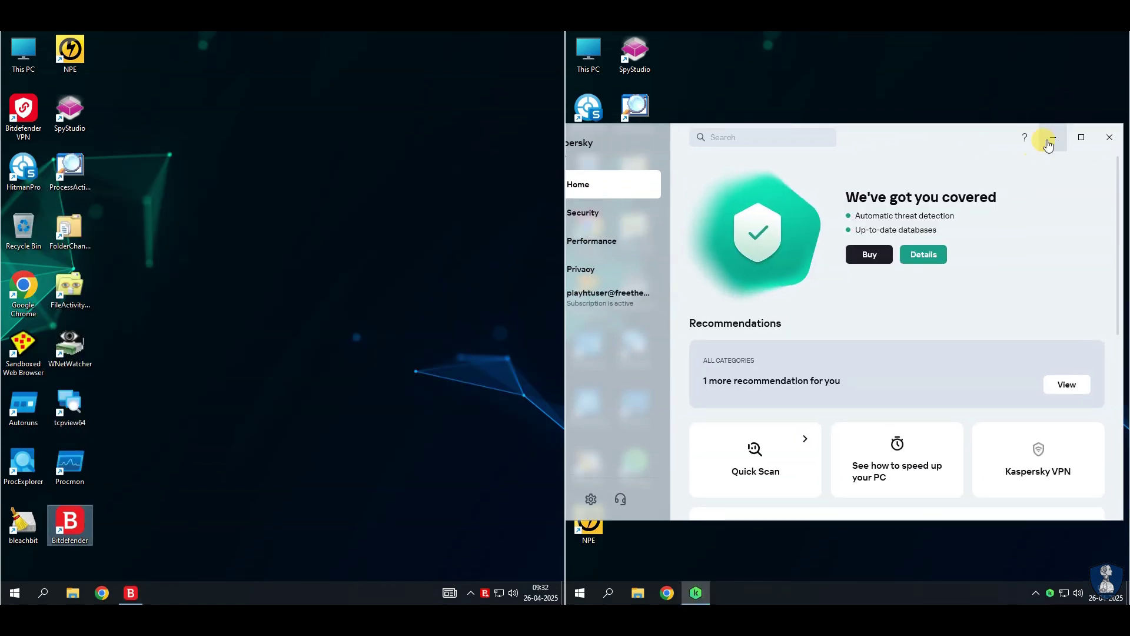
pyautogui.click(1085, 133)
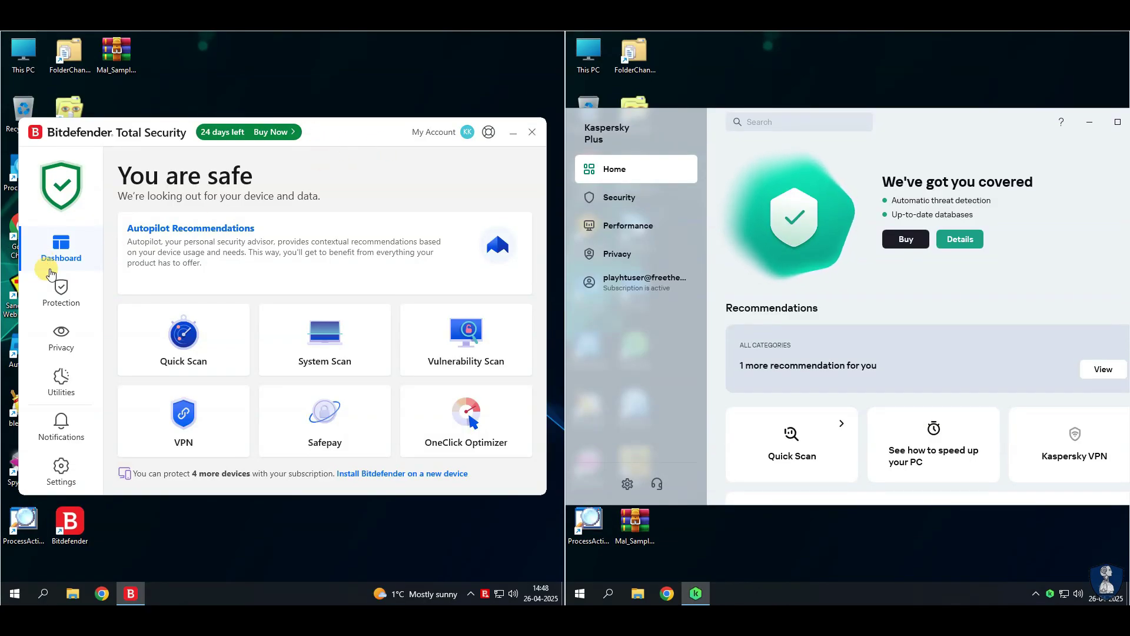
# - Disable Bitdefender Shield permanently in the advanced Antivirus protection settings, and minimize Bitdefender from its dashboard
pyautogui.click(54, 298)
pyautogui.click(58, 252)
pyautogui.click(70, 297)
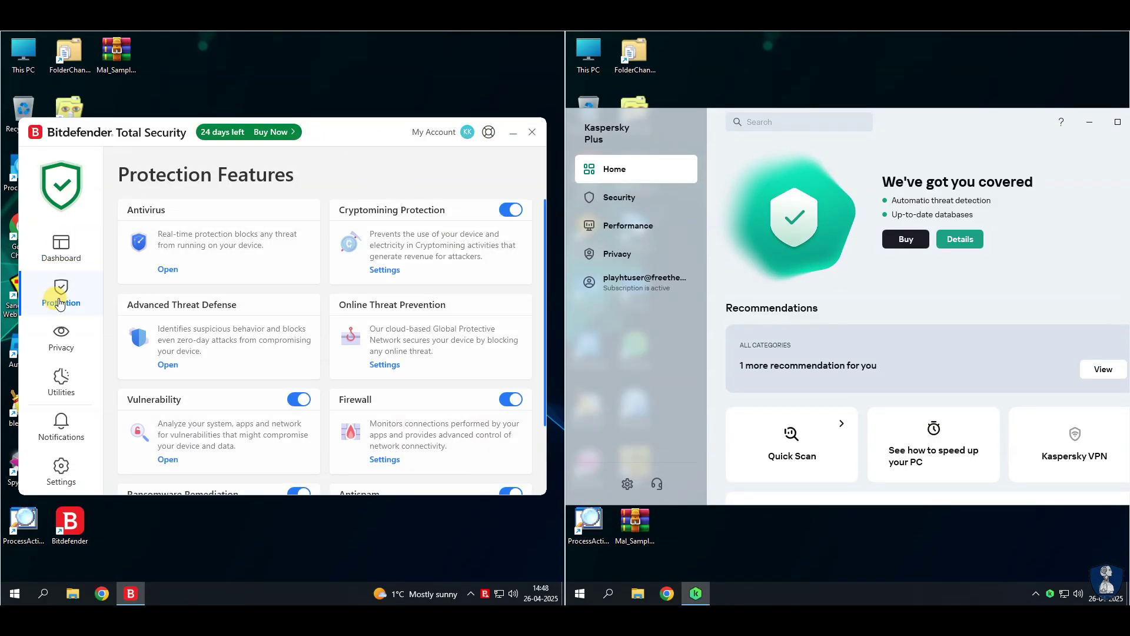
pyautogui.click(166, 272)
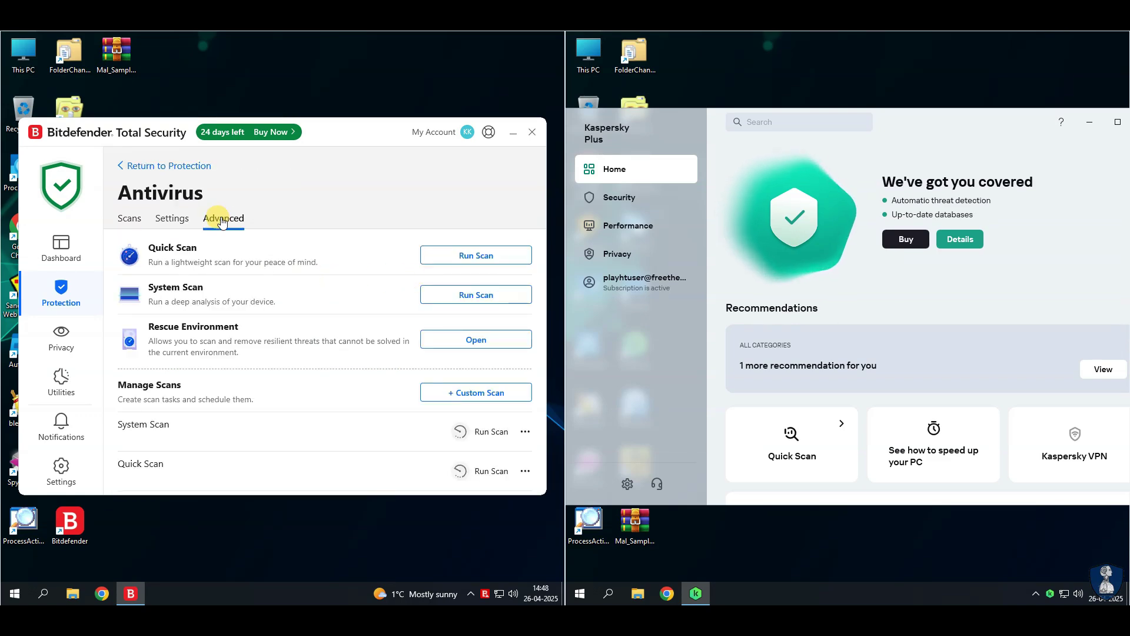
pyautogui.click(518, 259)
pyautogui.click(228, 324)
pyautogui.click(191, 445)
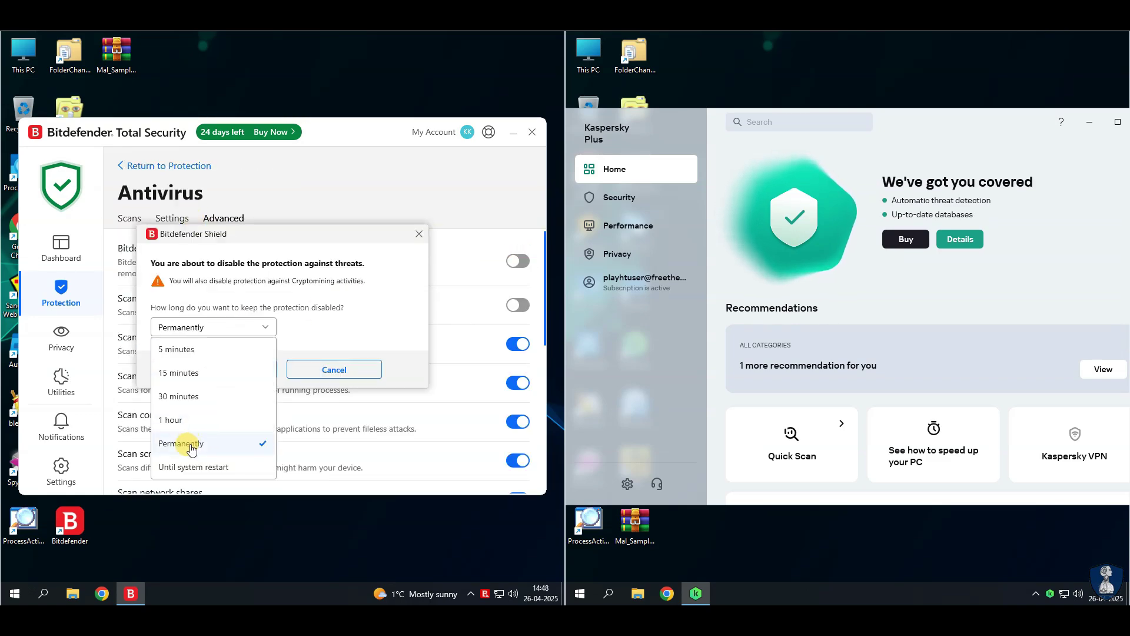
pyautogui.click(222, 368)
pyautogui.click(51, 254)
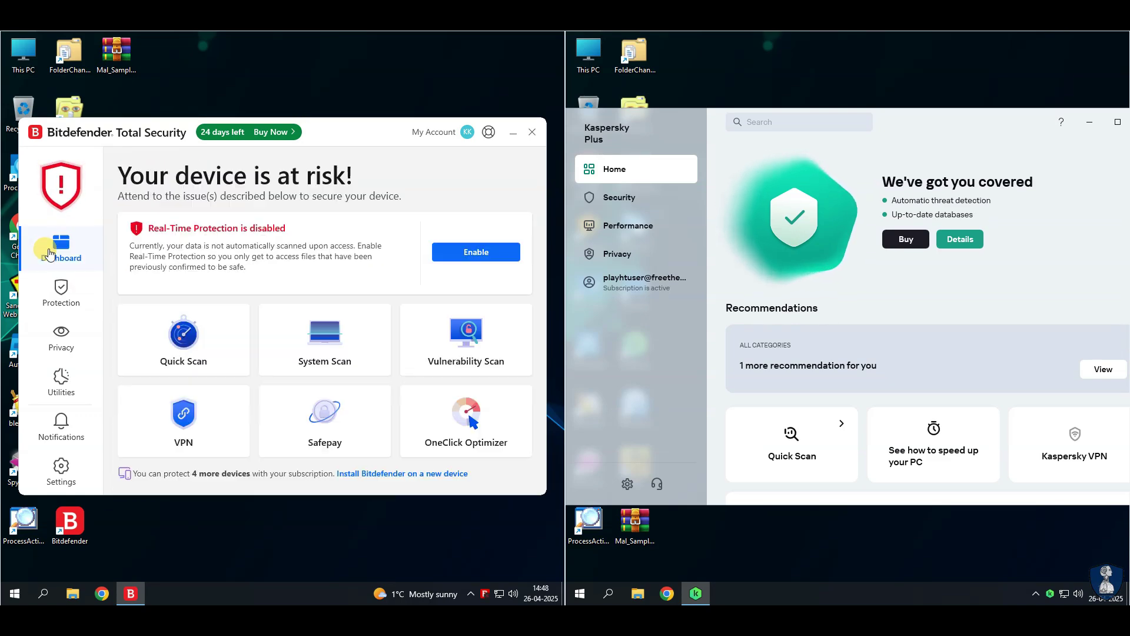
pyautogui.click(509, 133)
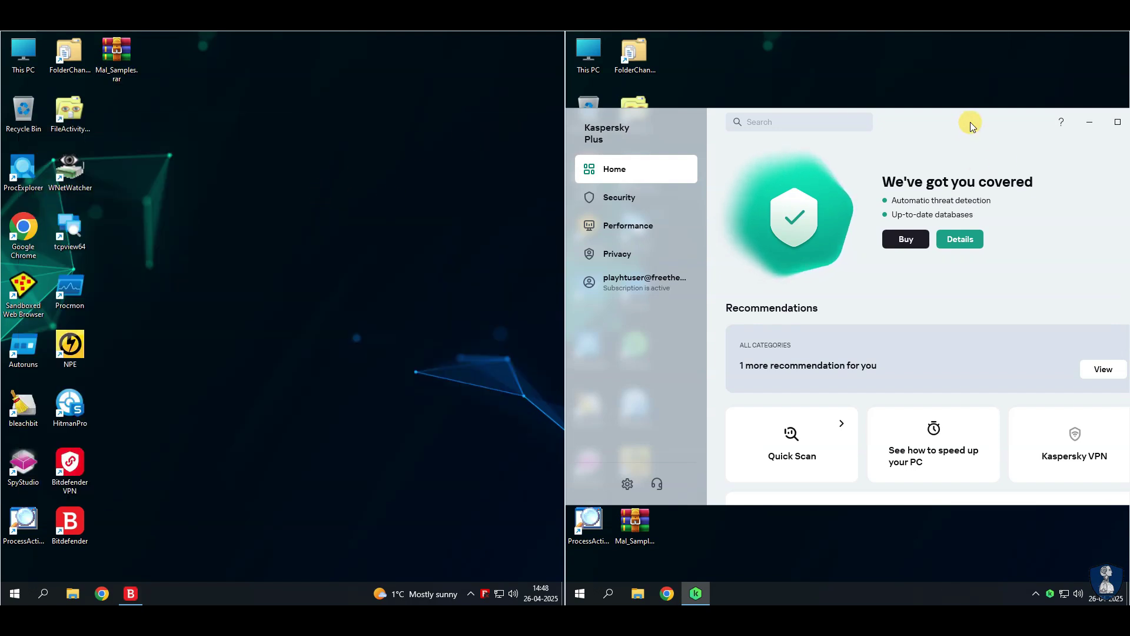
# - Pause Kaspersky's protection with the option that has no time limit, confirm the choice, and minimize its window
pyautogui.rightClick(1049, 593)
pyautogui.click(1052, 508)
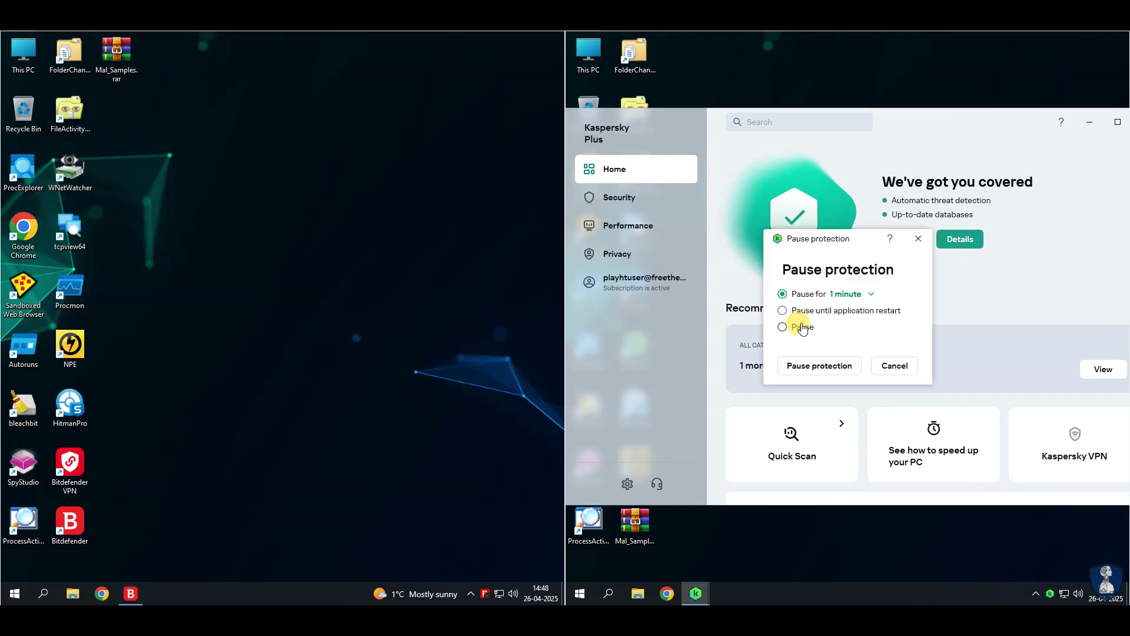
pyautogui.click(821, 366)
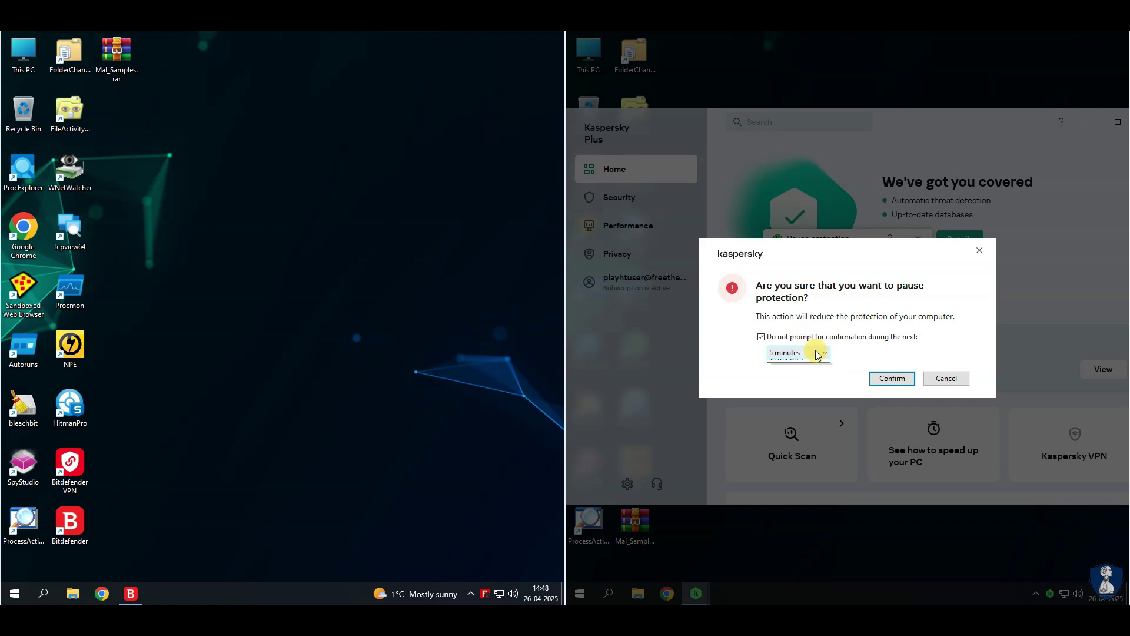
pyautogui.click(797, 384)
pyautogui.click(882, 379)
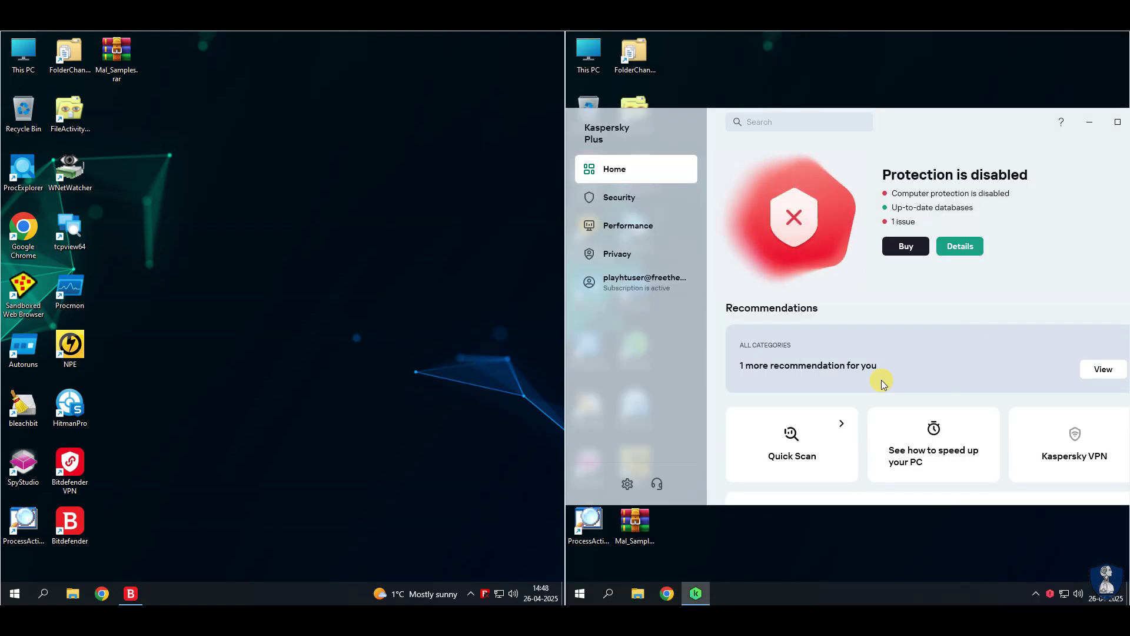
pyautogui.click(1086, 129)
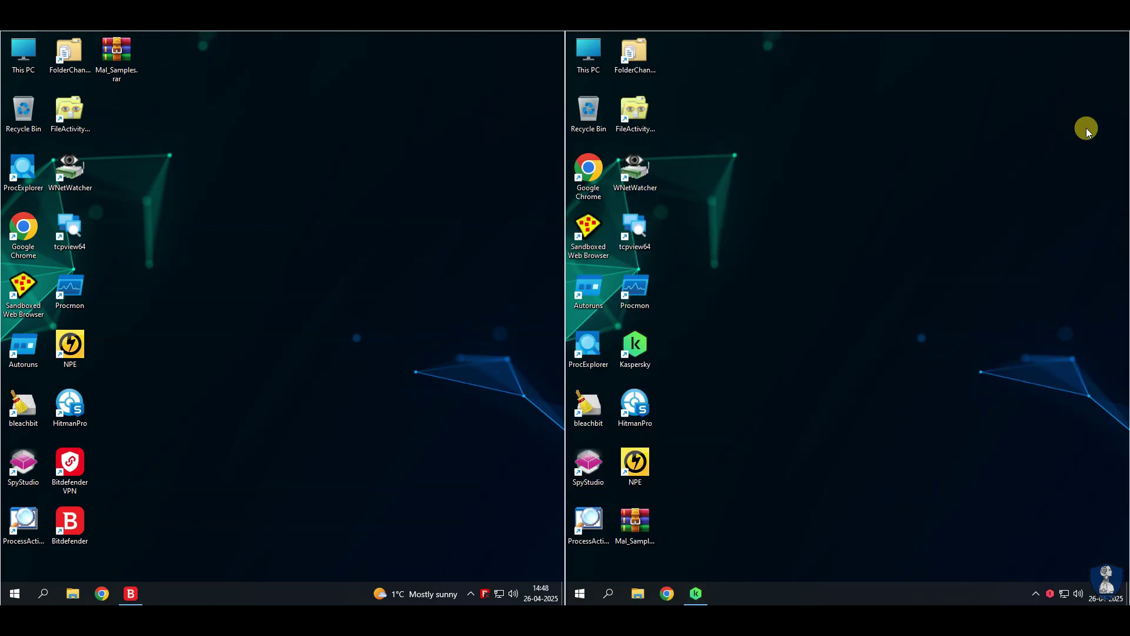
# - Extract Mal_Samples.rar onto the Kaspersky machine's desktop using the archive password, and move the extracted folder to the third icon column
pyautogui.rightClick(641, 529)
pyautogui.click(715, 304)
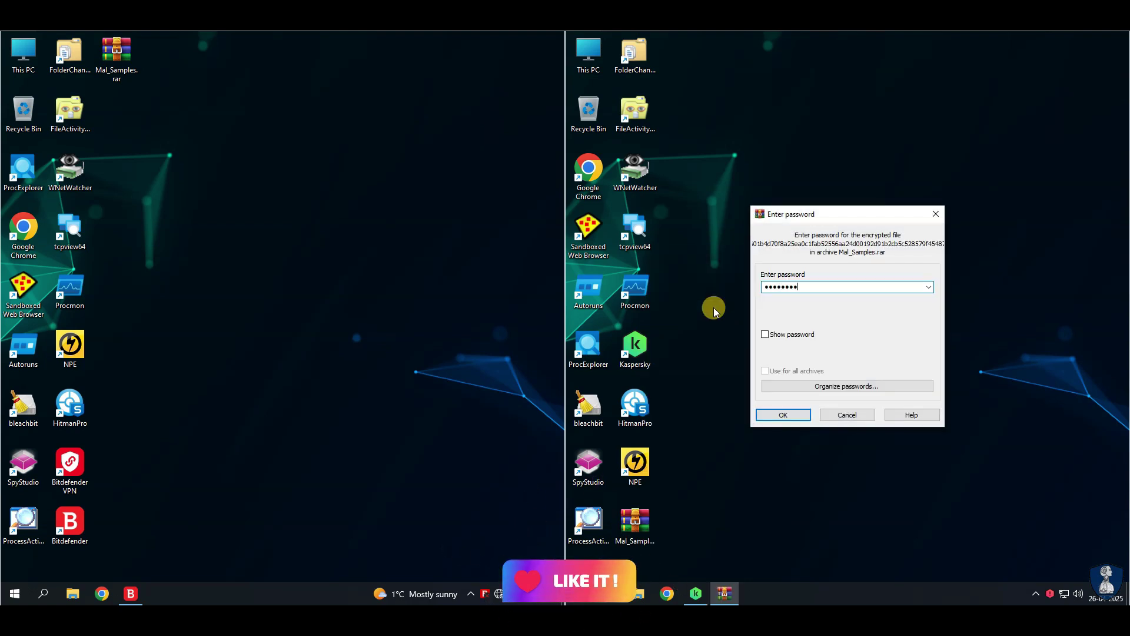
pyautogui.press('Return')
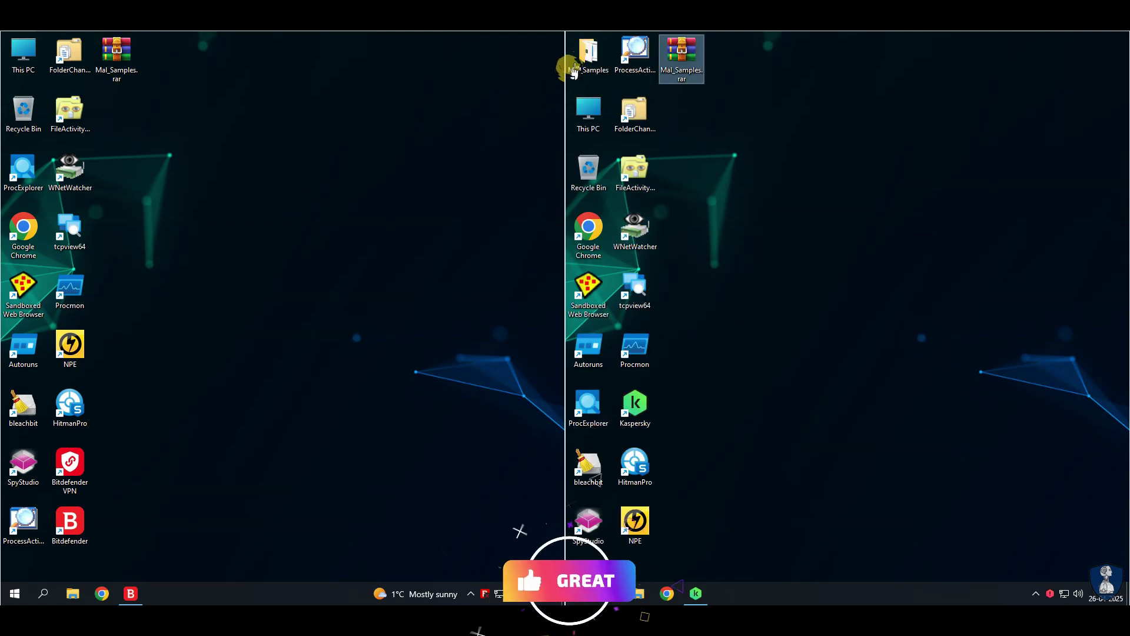
pyautogui.click(589, 73)
pyautogui.moveTo(674, 134); pyautogui.dragTo(695, 107)
pyautogui.click(695, 107)
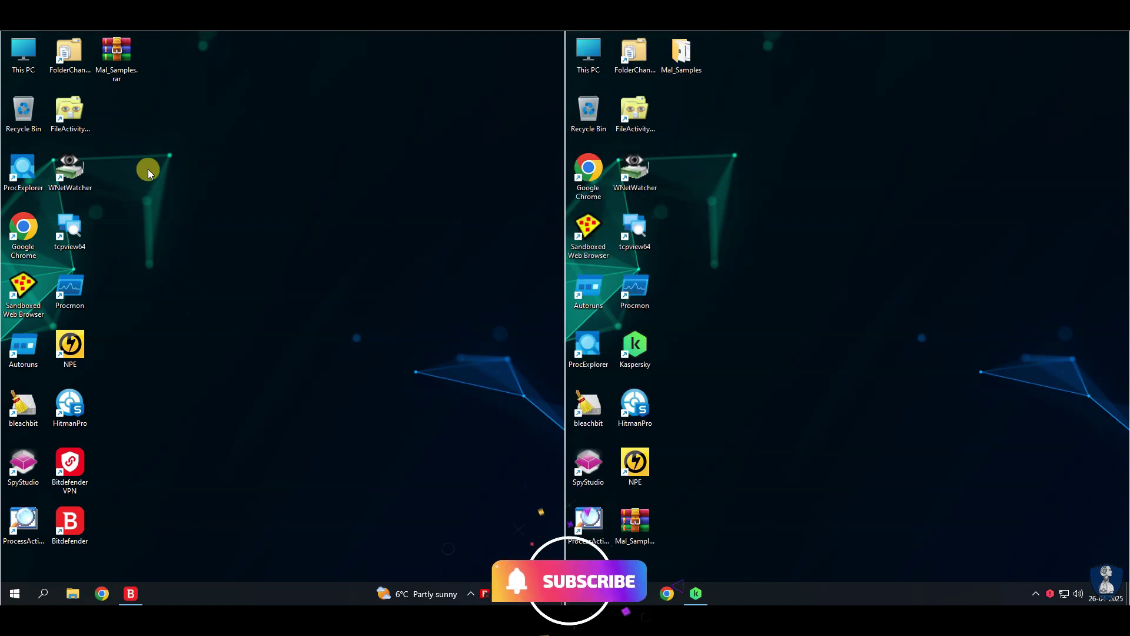
# - Extract Mal_Samples.rar onto the Bitdefender machine's desktop using the archive password, and place the extracted folder in the third icon column
pyautogui.rightClick(117, 64)
pyautogui.click(143, 122)
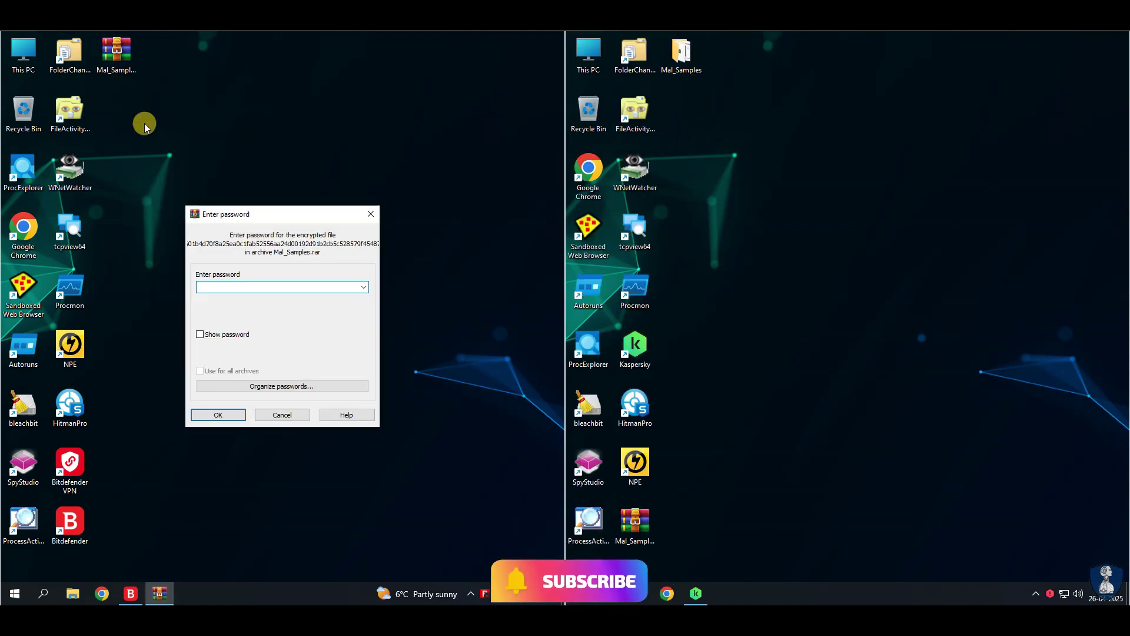
pyautogui.write('infected')
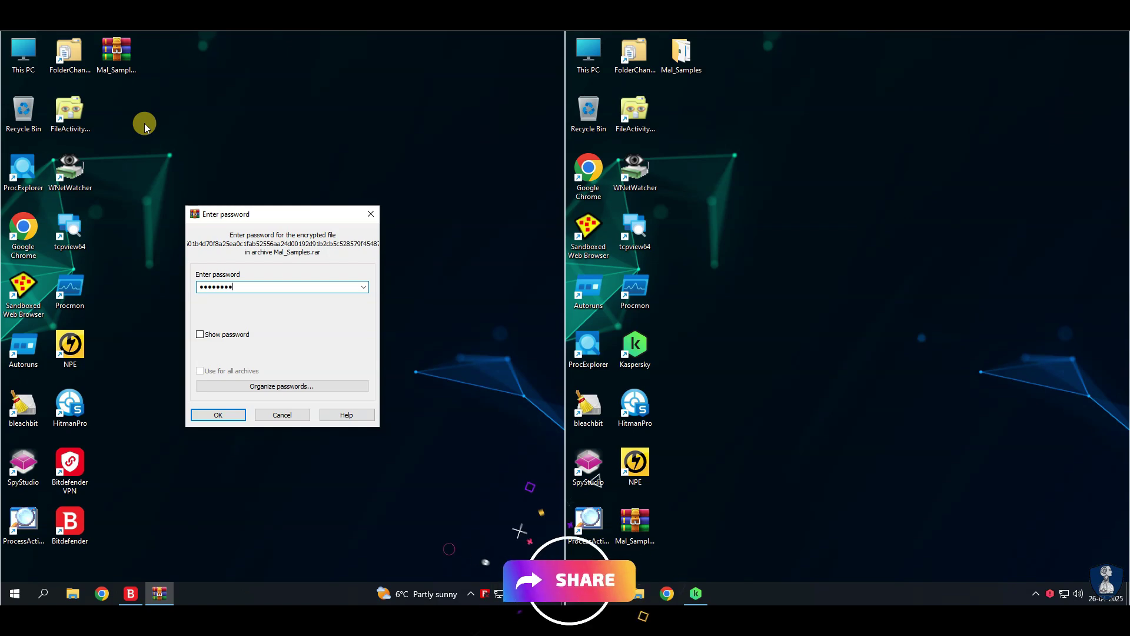
pyautogui.press('Return')
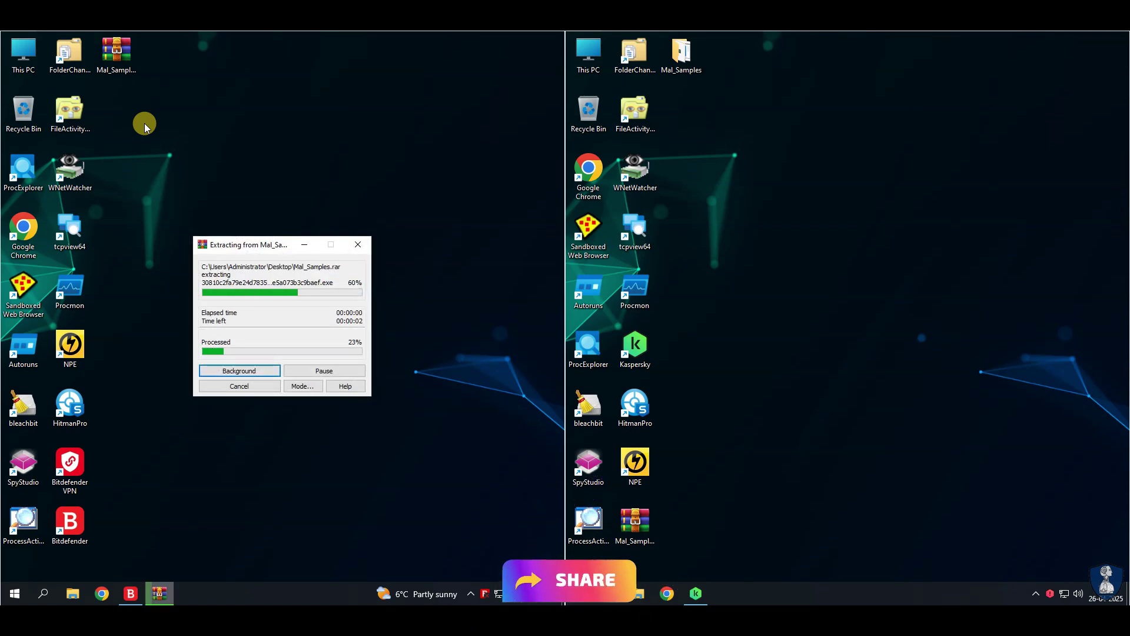
pyautogui.moveTo(23, 53); pyautogui.dragTo(123, 165)
# - Open the extracted Mal_Samples folder on both machines and look through the list of sample executables
pyautogui.doubleClick(116, 111)
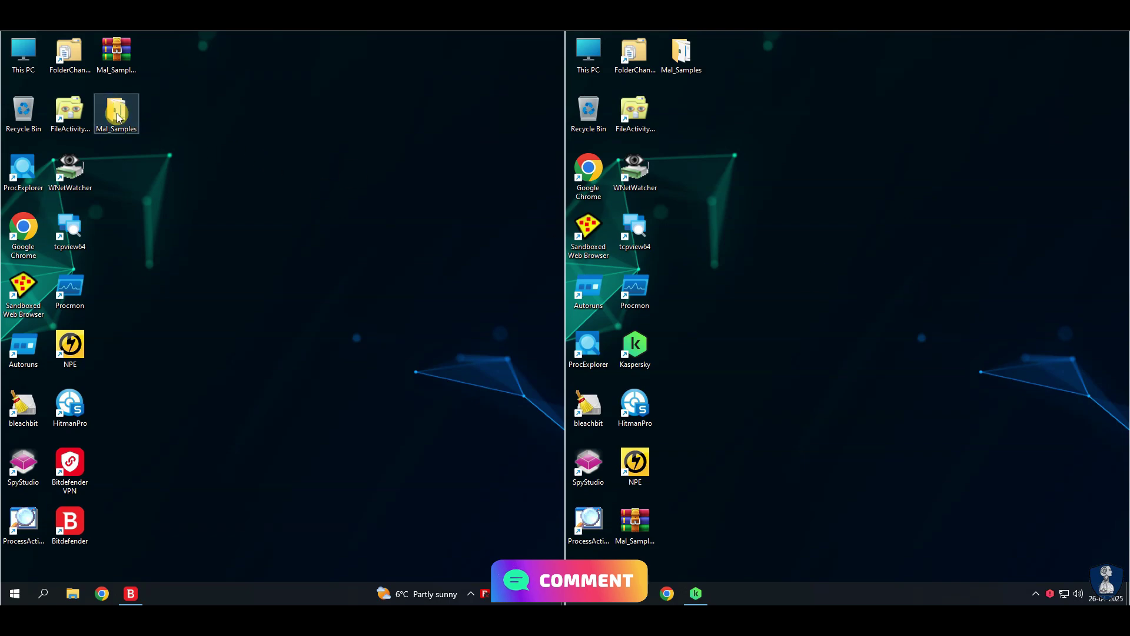
pyautogui.doubleClick(681, 59)
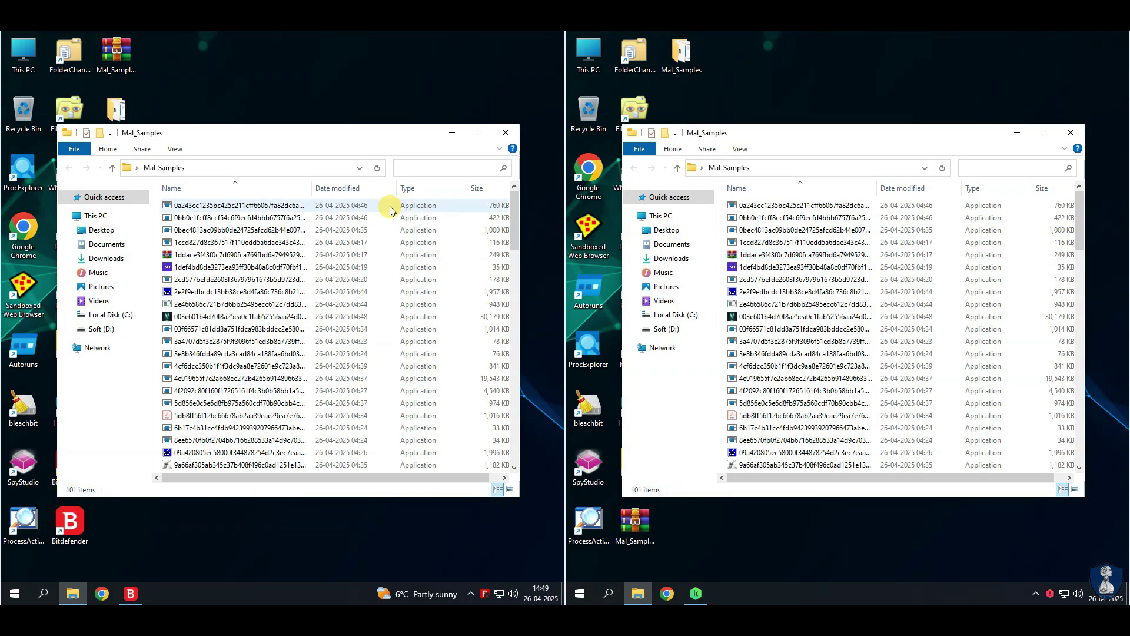
pyautogui.scroll(-20, 347, 295)
pyautogui.scroll(-2, 350, 299)
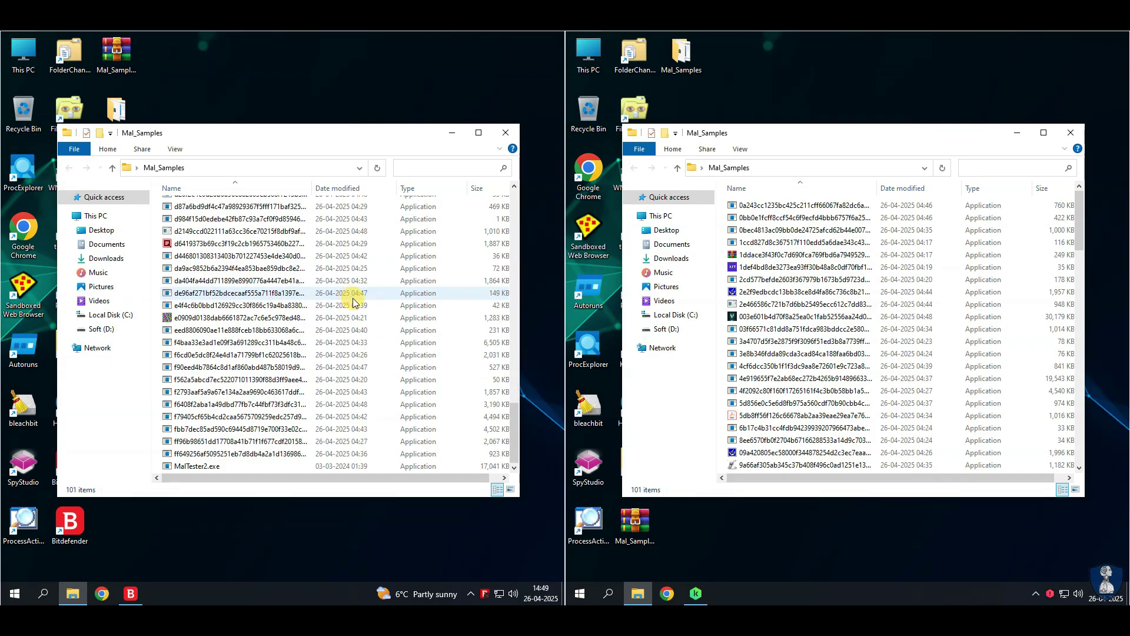
pyautogui.scroll(-18, 921, 251)
pyautogui.scroll(-5, 921, 254)
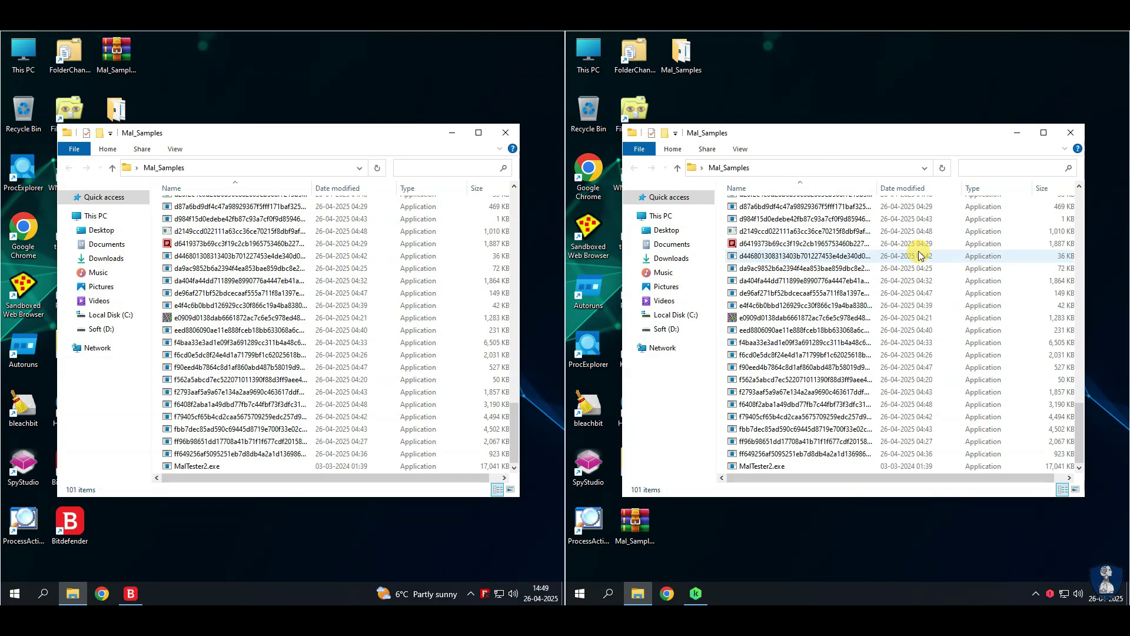
pyautogui.scroll(20, 920, 250)
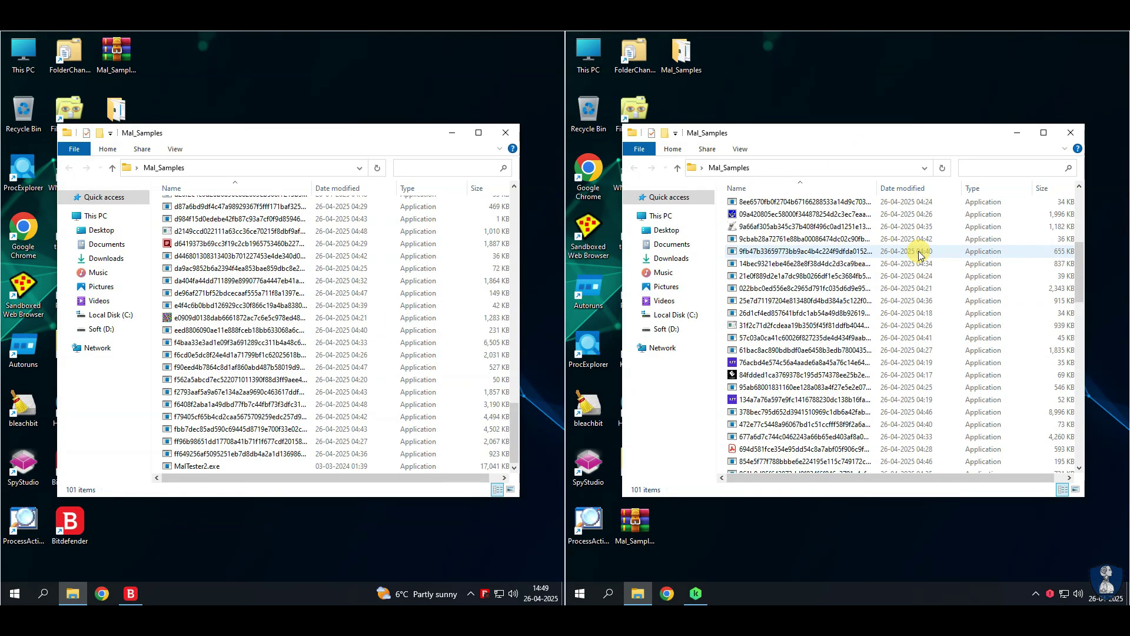
pyautogui.scroll(20, 358, 269)
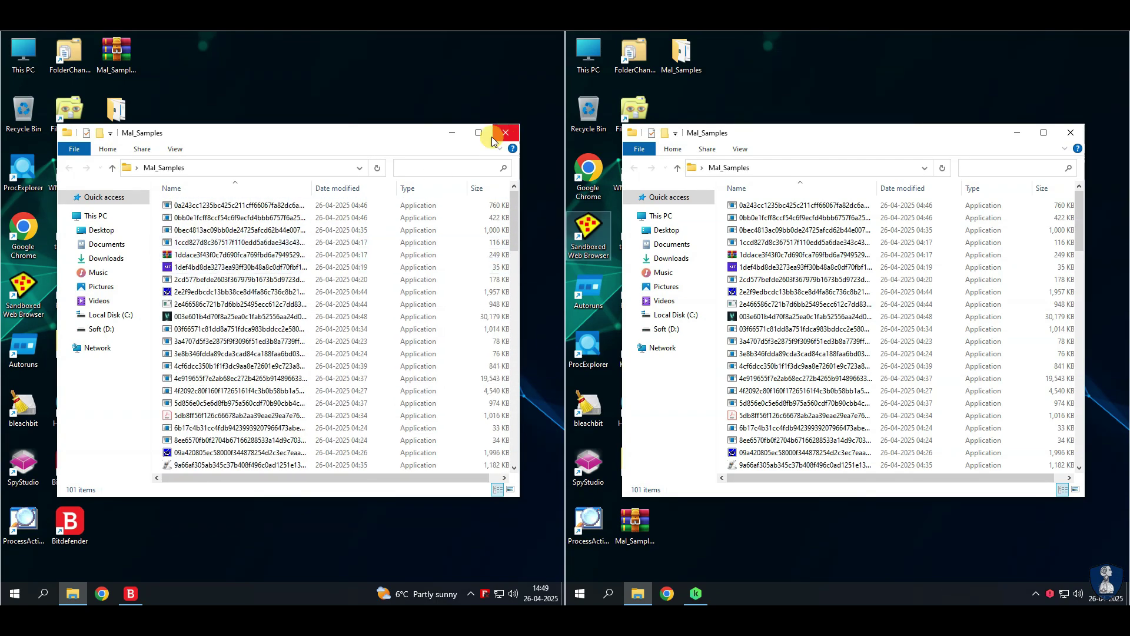
# - Launch MalTester2.exe from the Mal_Samples folder on the Bitdefender machine and on the Kaspersky machine
pyautogui.scroll(-20, 294, 300)
pyautogui.rightClick(192, 466)
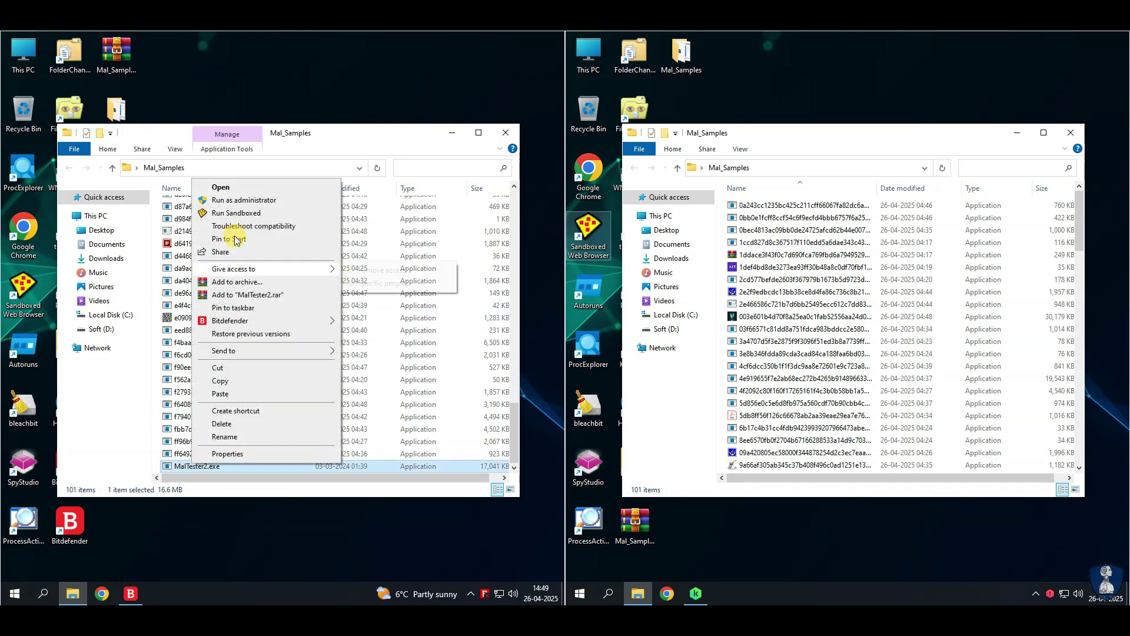
pyautogui.click(226, 186)
pyautogui.moveTo(1080, 232); pyautogui.dragTo(1080, 462)
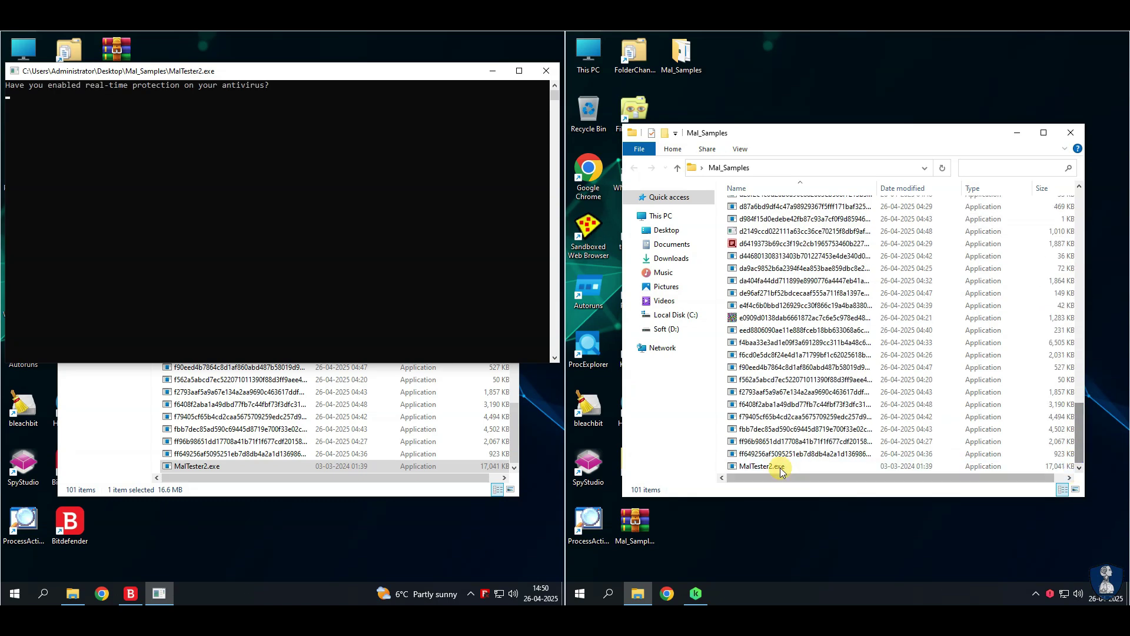
pyautogui.click(765, 465)
pyautogui.rightClick(765, 466)
pyautogui.click(760, 167)
pyautogui.click(669, 469)
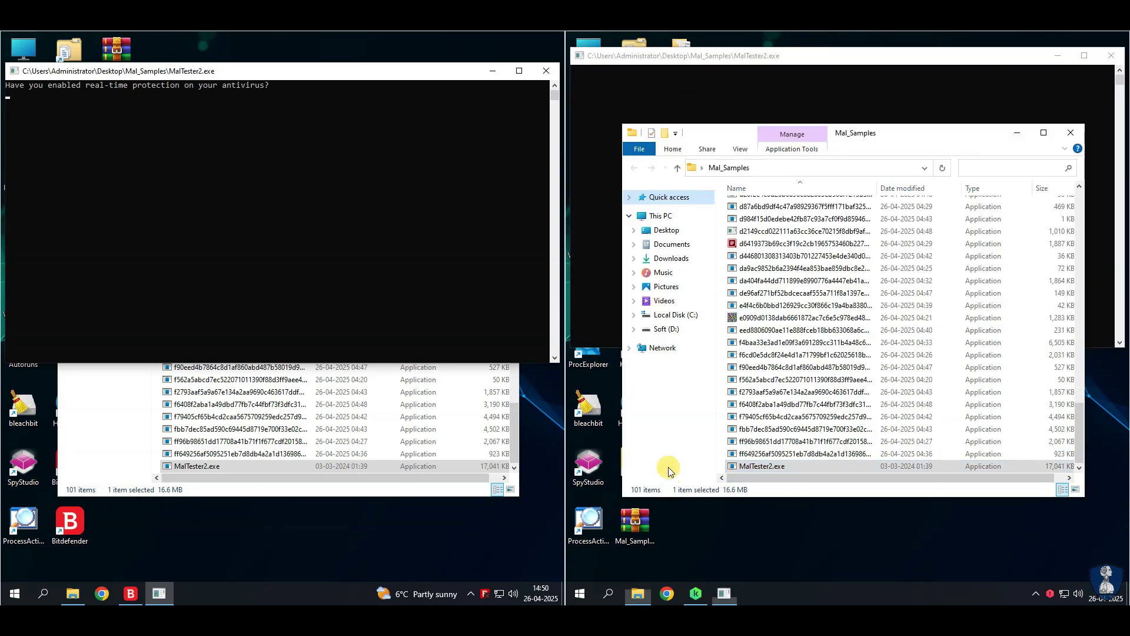
# - Close the Mal_Samples folder windows on both machines, keeping the MalTester2 consoles open
pyautogui.click(1068, 133)
pyautogui.click(114, 450)
pyautogui.click(507, 133)
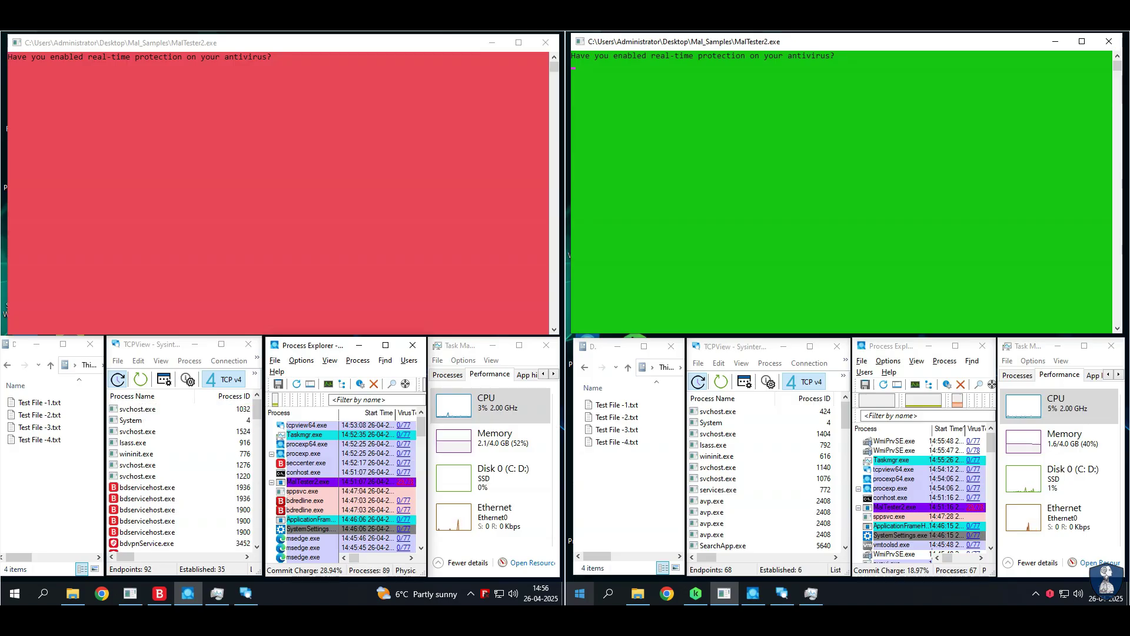
# - Open Bitdefender, check its general settings and dashboard, and start a product update
pyautogui.click(259, 46)
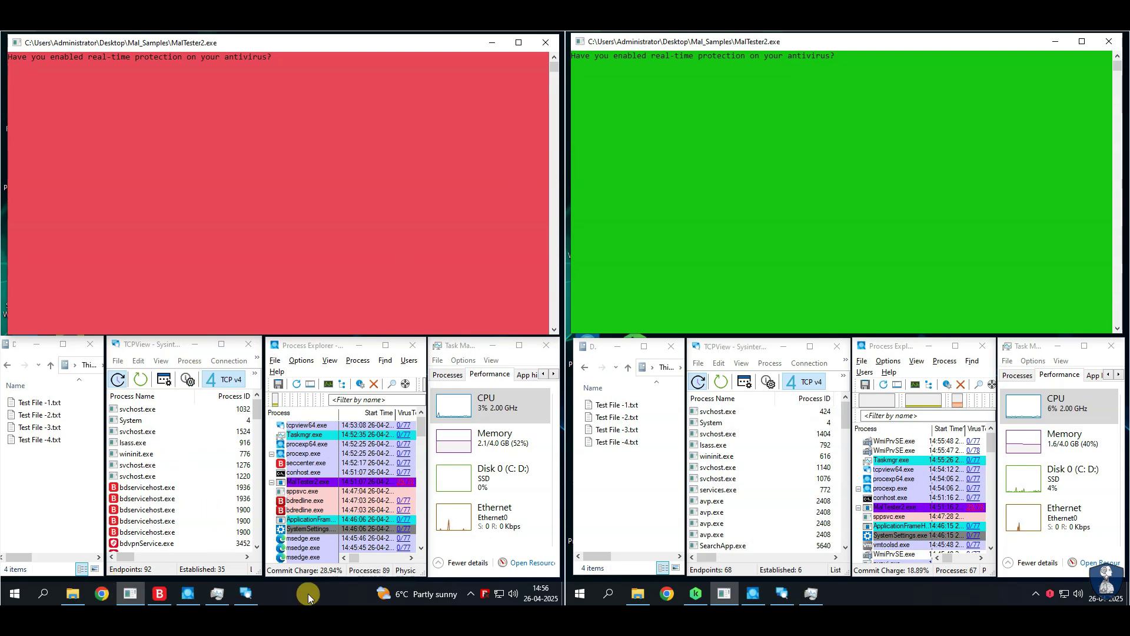
pyautogui.click(159, 593)
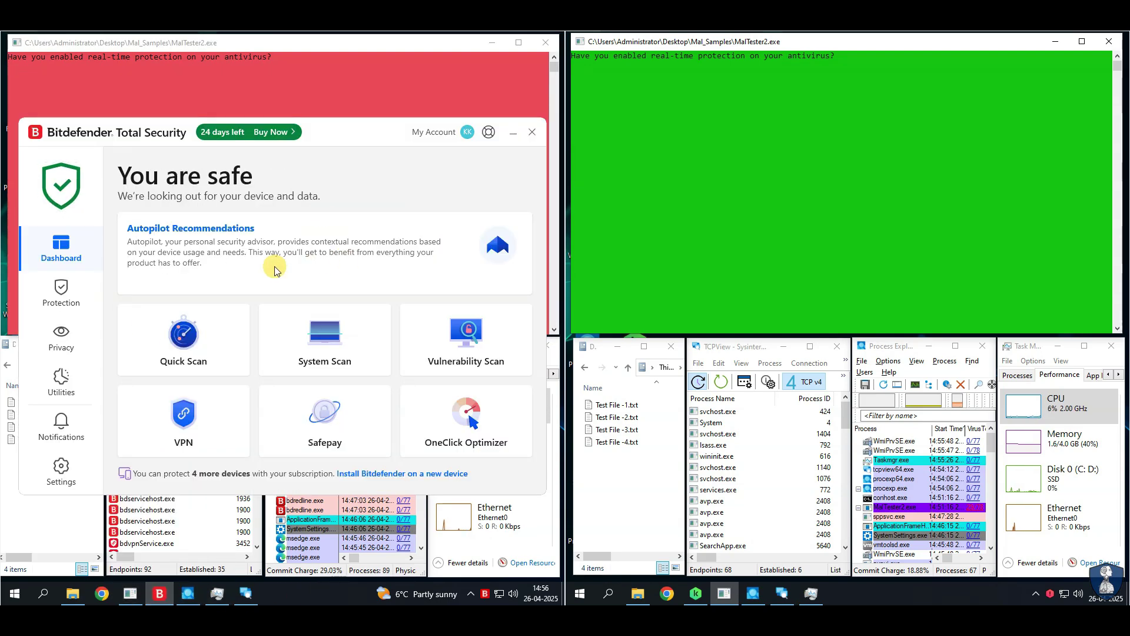
pyautogui.click(61, 468)
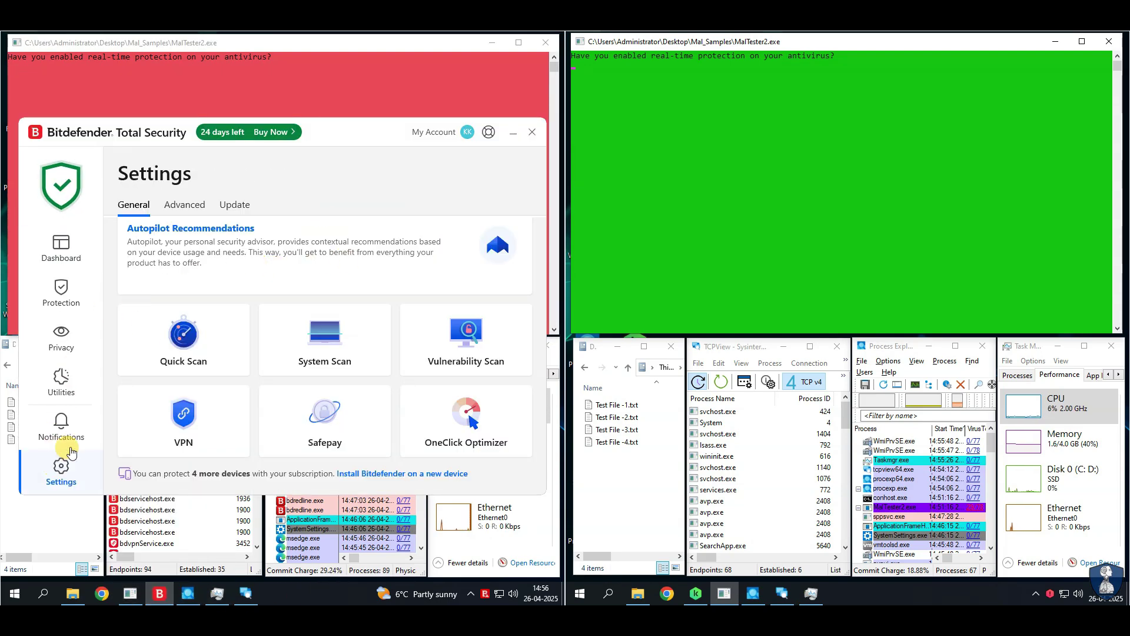
pyautogui.click(73, 254)
pyautogui.rightClick(482, 595)
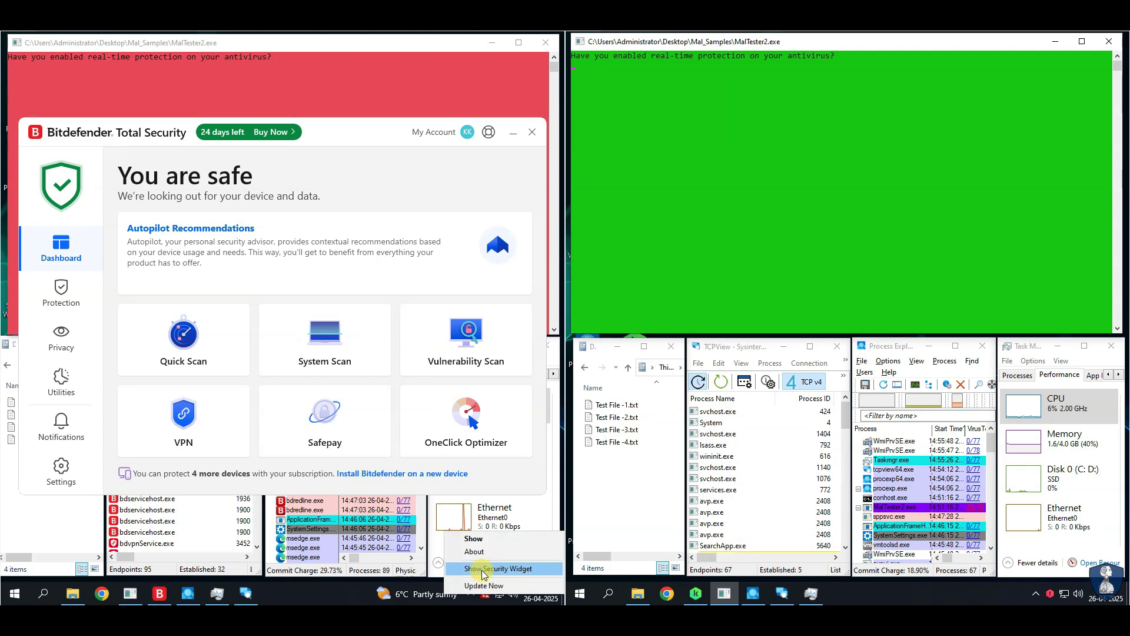
pyautogui.click(489, 567)
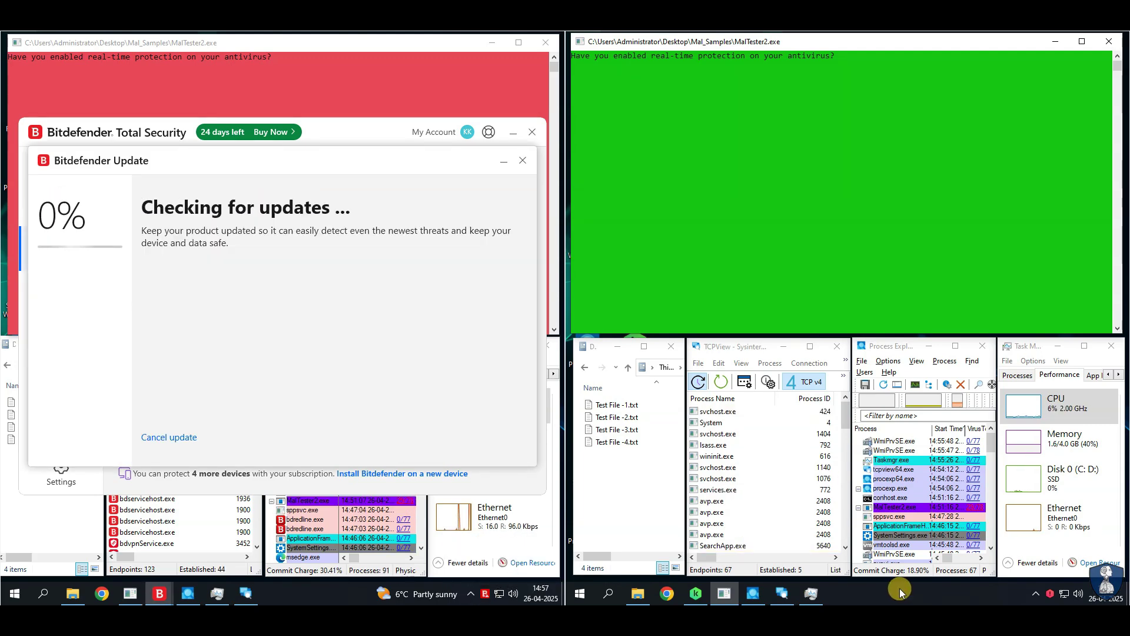
# - Open Kaspersky Plus, resume its protection and check the Home page, and close its window
pyautogui.click(696, 593)
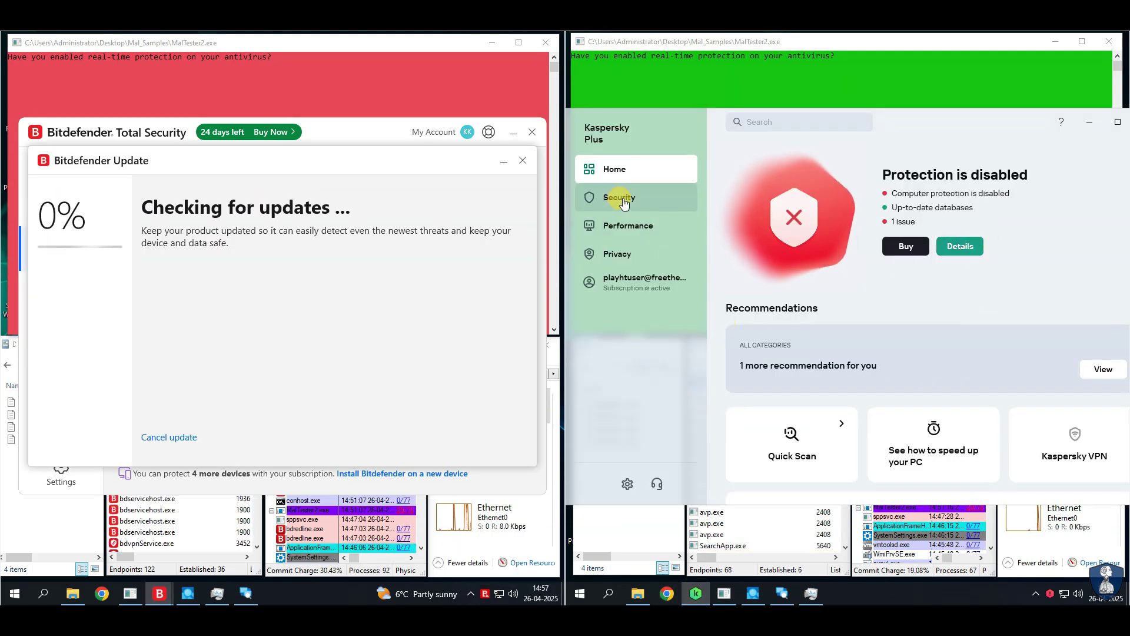
pyautogui.scroll(-2, 941, 330)
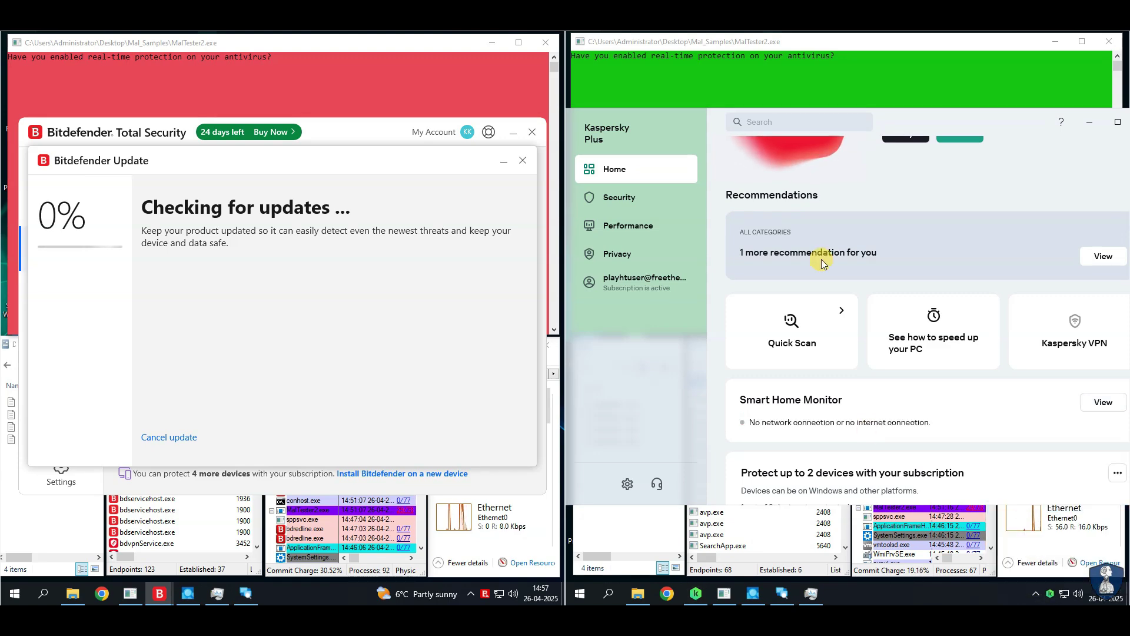
pyautogui.scroll(2, 853, 277)
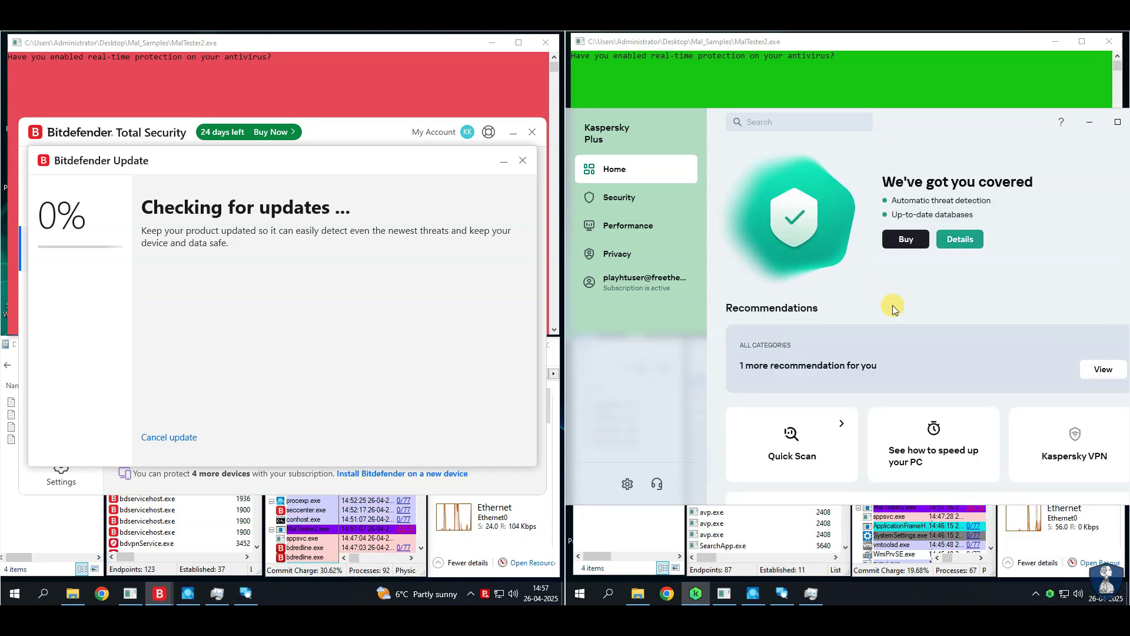
pyautogui.scroll(-2, 892, 308)
pyautogui.scroll(2, 892, 308)
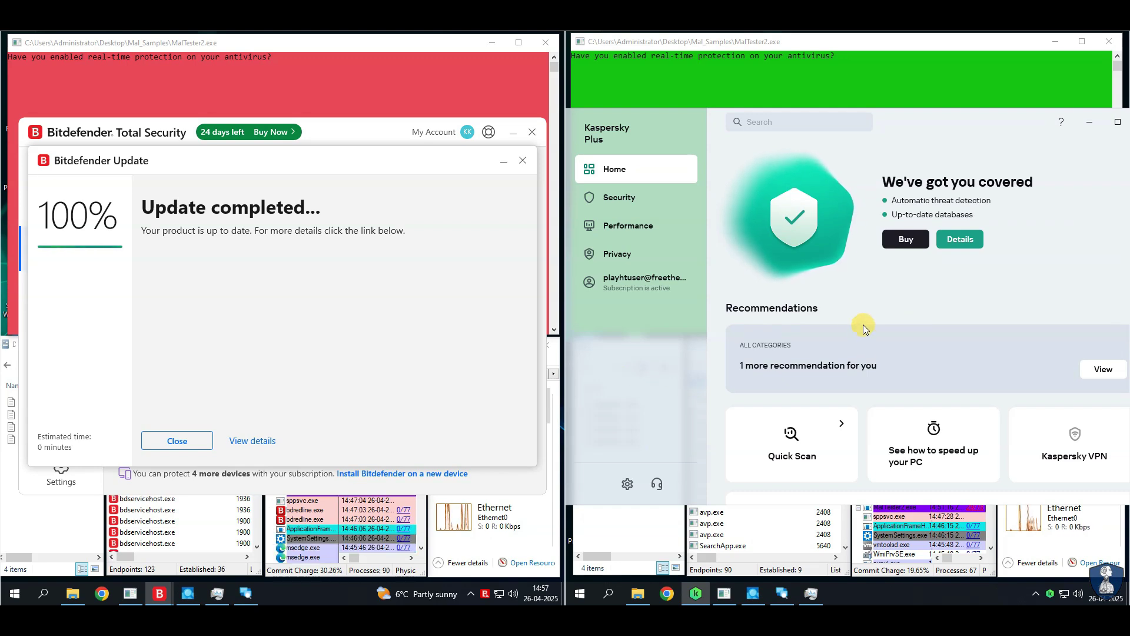
pyautogui.moveTo(1030, 130); pyautogui.dragTo(954, 133)
pyautogui.click(1071, 127)
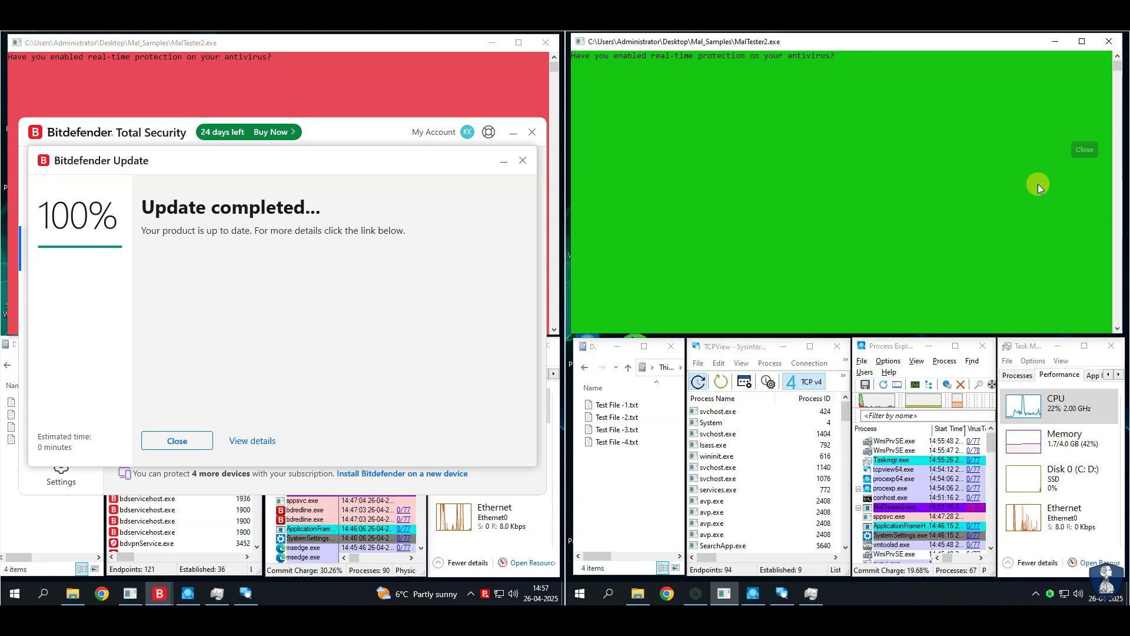
# - Reopen Kaspersky Plus and start an Anti-Virus Database Update from its Security section
pyautogui.rightClick(1050, 594)
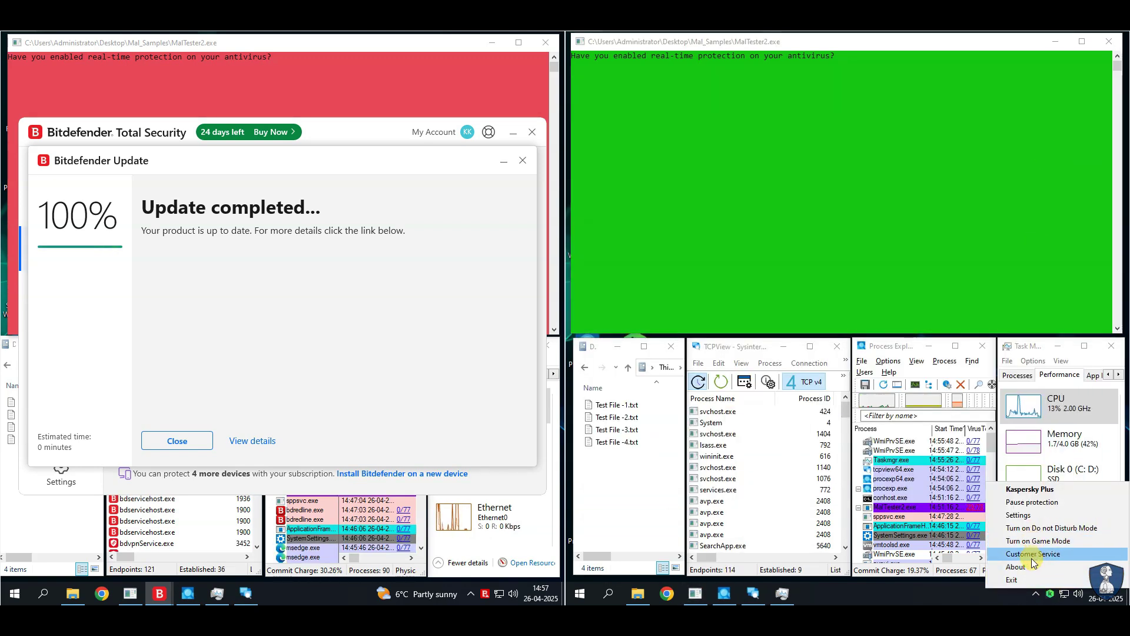
pyautogui.click(1030, 490)
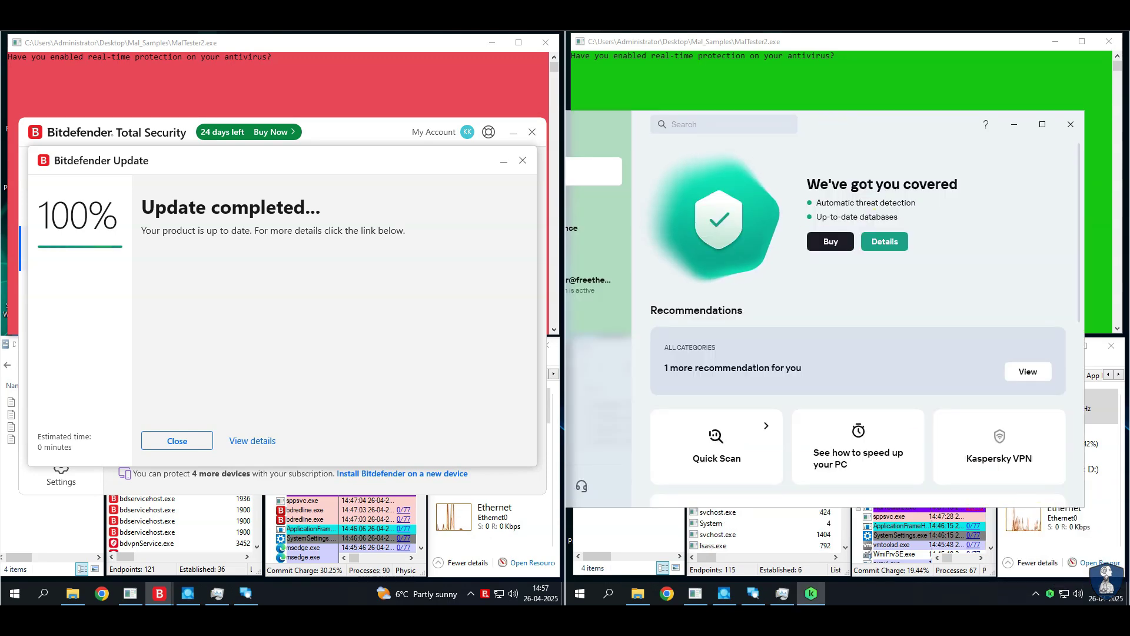
pyautogui.click(605, 194)
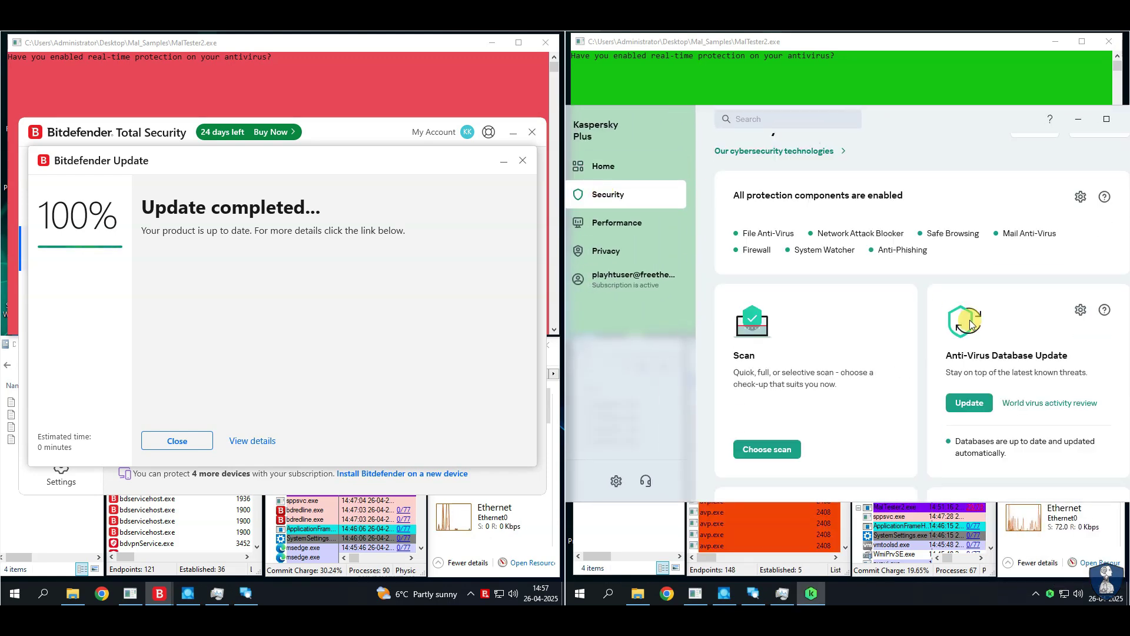
pyautogui.click(966, 403)
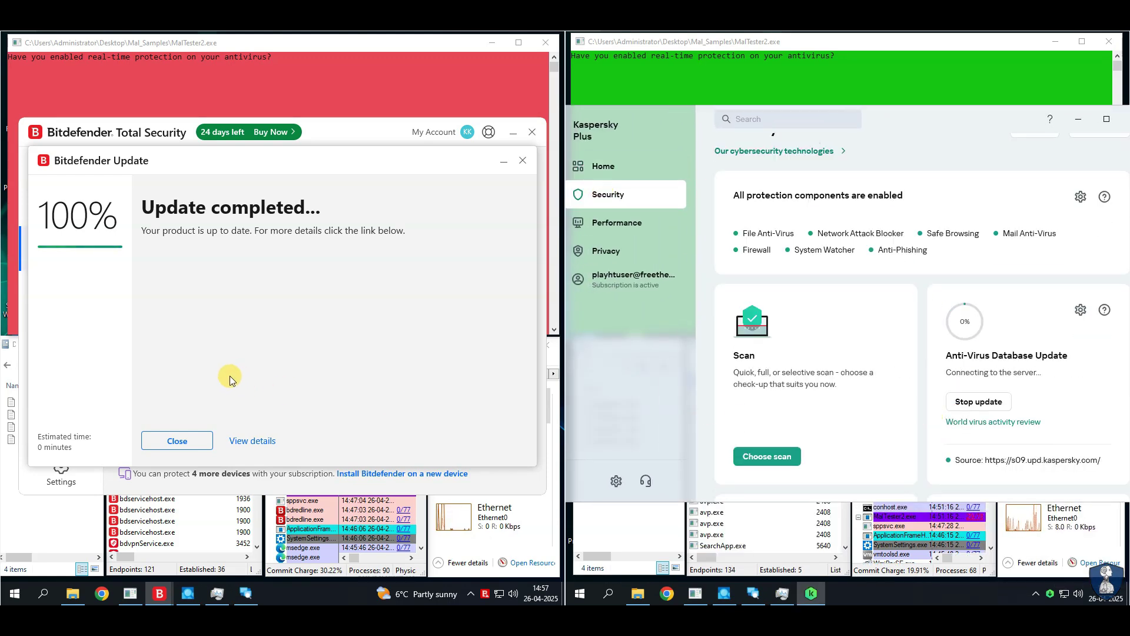
# - Close the Bitdefender Update and dashboard windows, and select the Memory graph in that machine's Task Manager
pyautogui.click(177, 440)
pyautogui.click(532, 132)
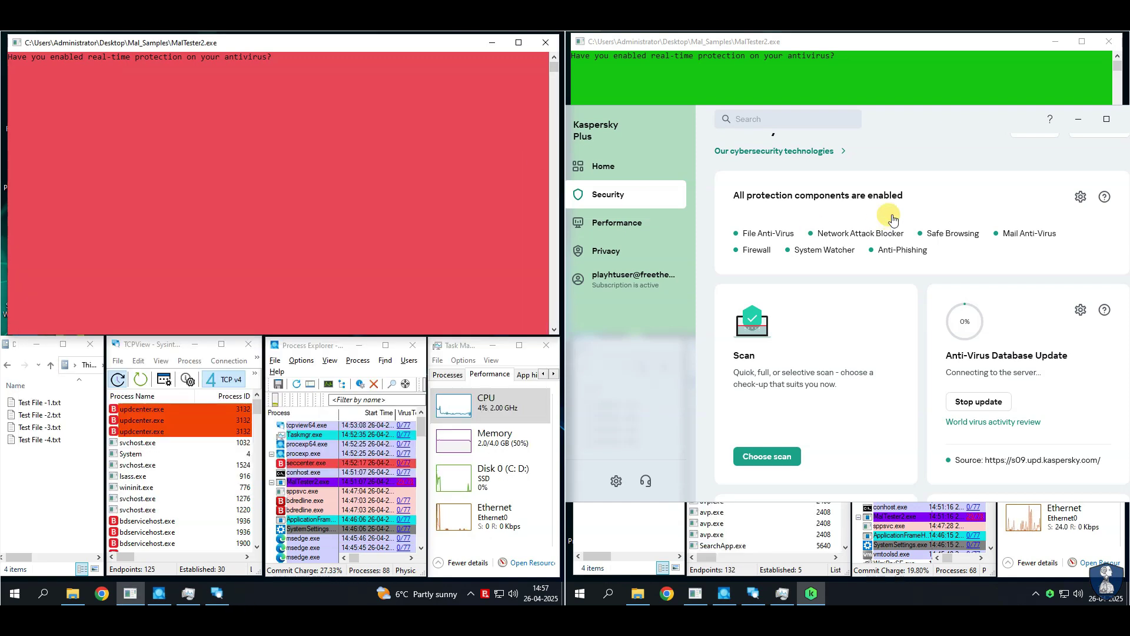
pyautogui.click(484, 450)
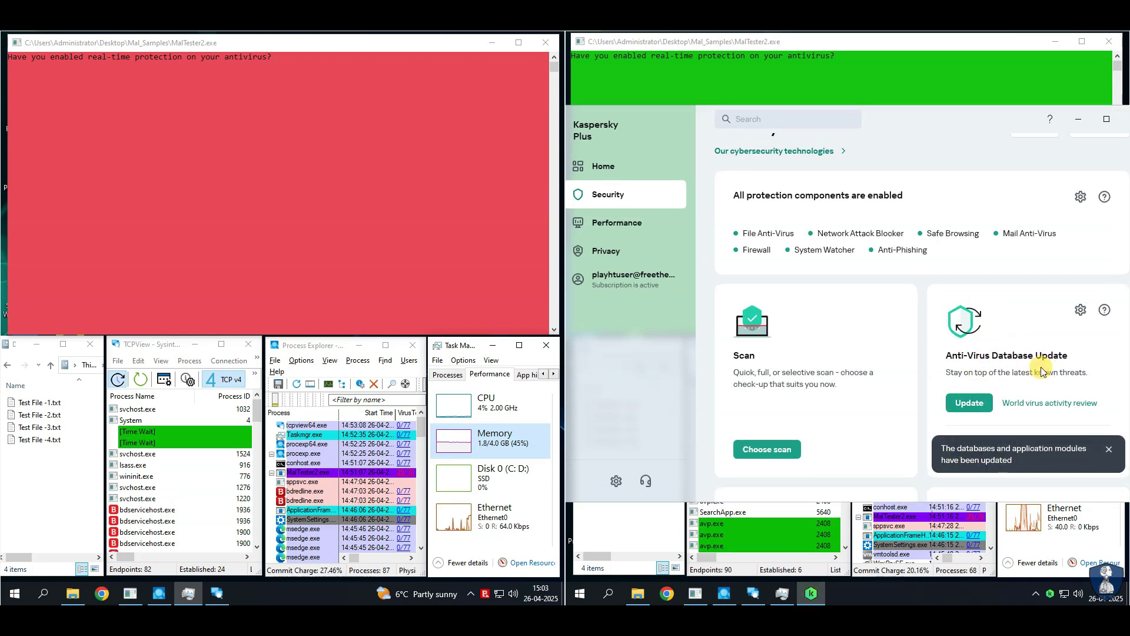
# - Reposition the Kaspersky window so its window controls are reachable, and close it
pyautogui.moveTo(997, 126); pyautogui.dragTo(894, 157)
pyautogui.click(628, 176)
pyautogui.click(1074, 157)
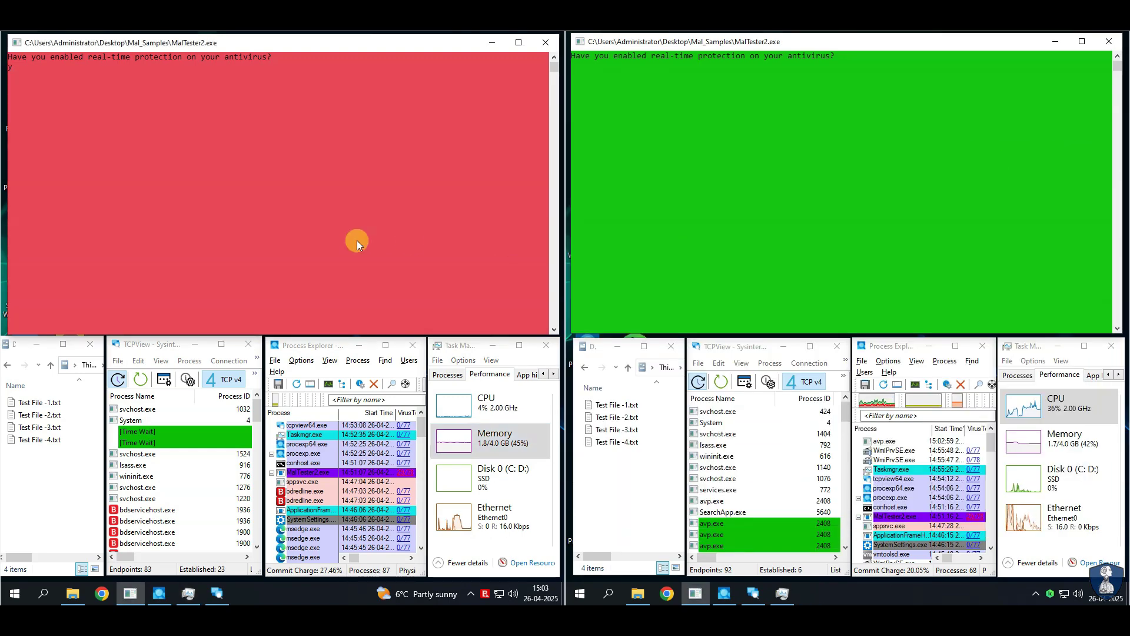
# - Start the malware test on both machines by answering y to MalTester2's question about real-time protection
pyautogui.press('Return')
pyautogui.click(838, 232)
pyautogui.write('y')
pyautogui.press('Return')
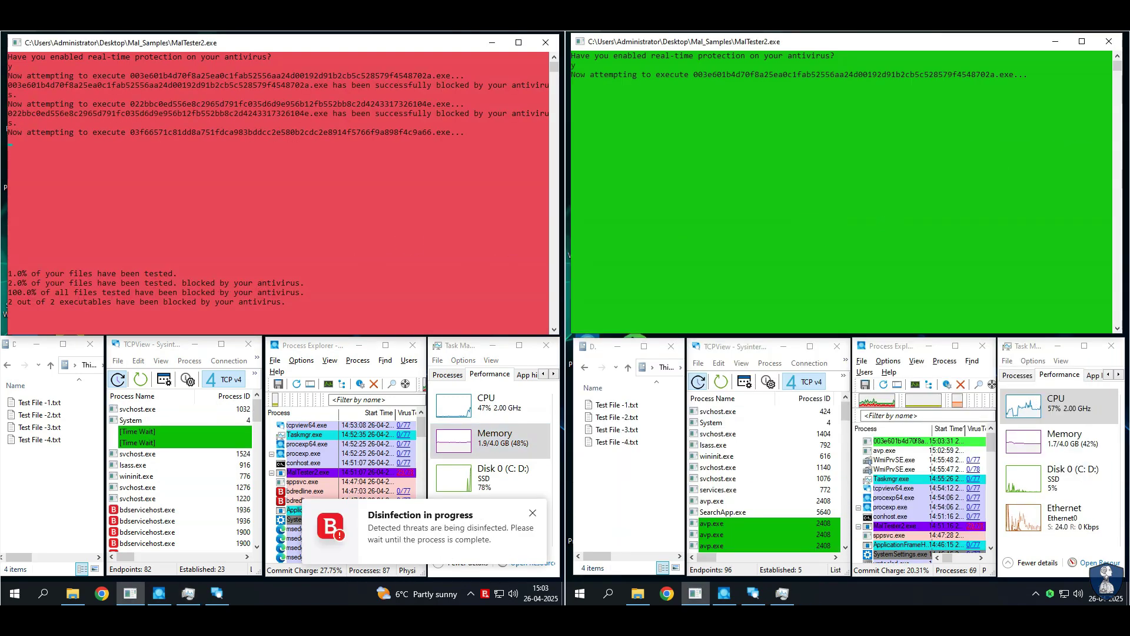
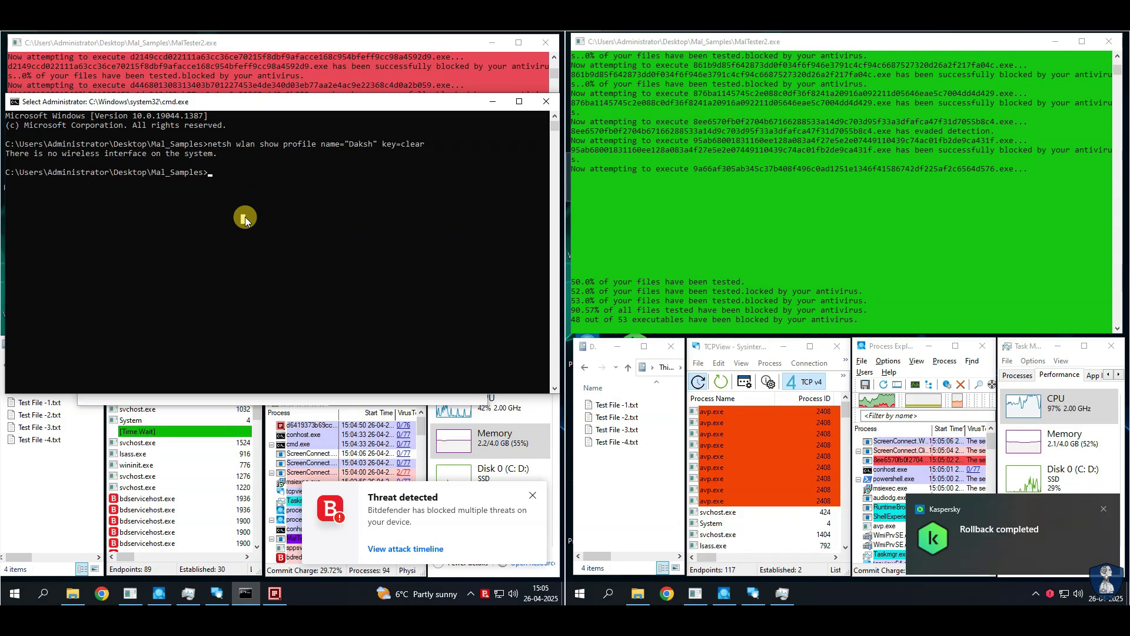
# - Release the paused command prompt and close it on the Bitdefender machine, and dismiss the "Rename the Loader!" dialog on the Kaspersky machine
pyautogui.press('Return')
pyautogui.press('Return')
pyautogui.press('Return')
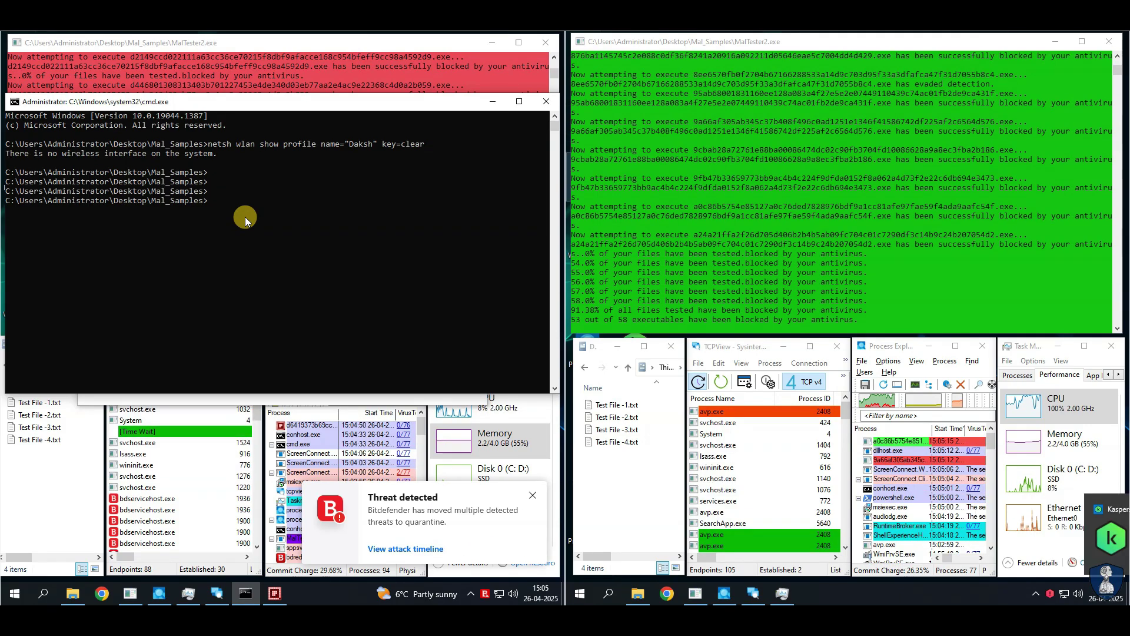
pyautogui.click(545, 102)
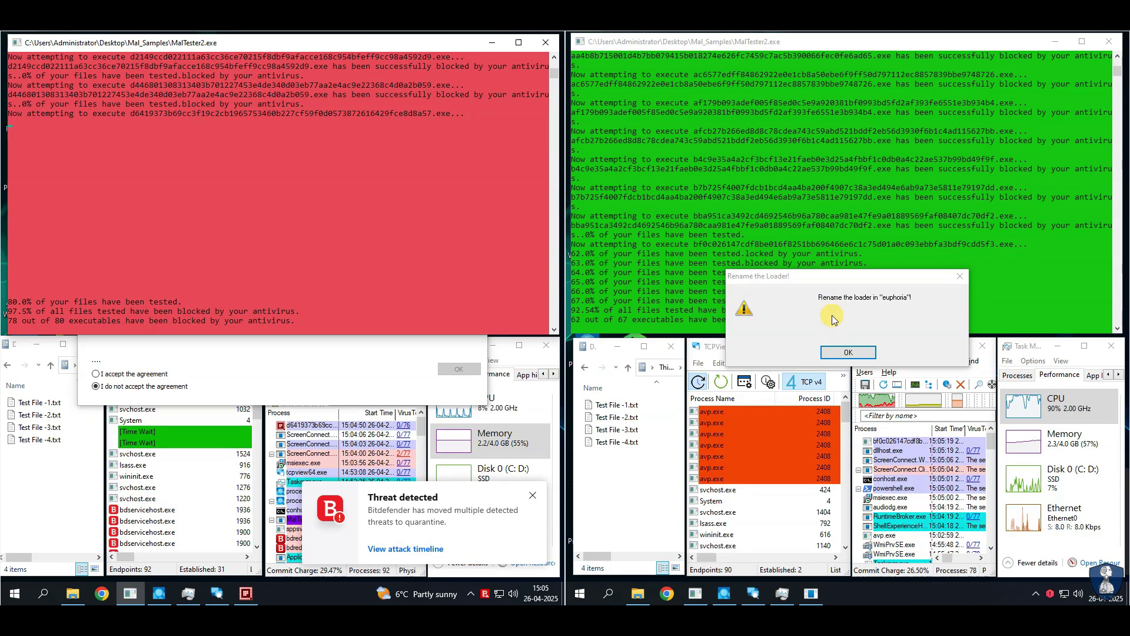
pyautogui.click(850, 352)
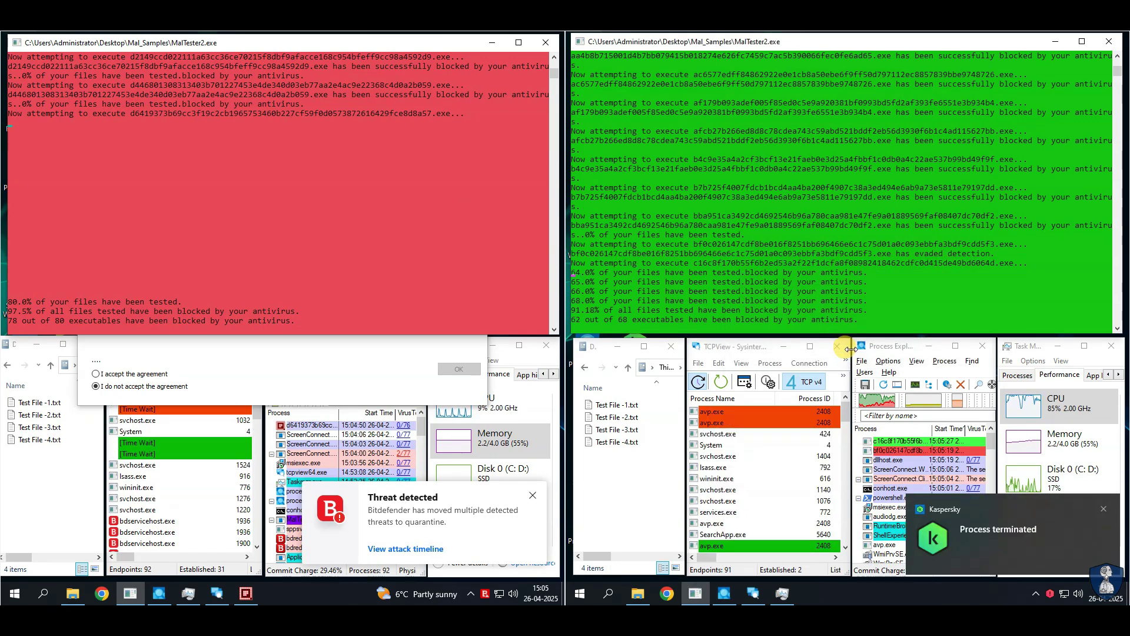
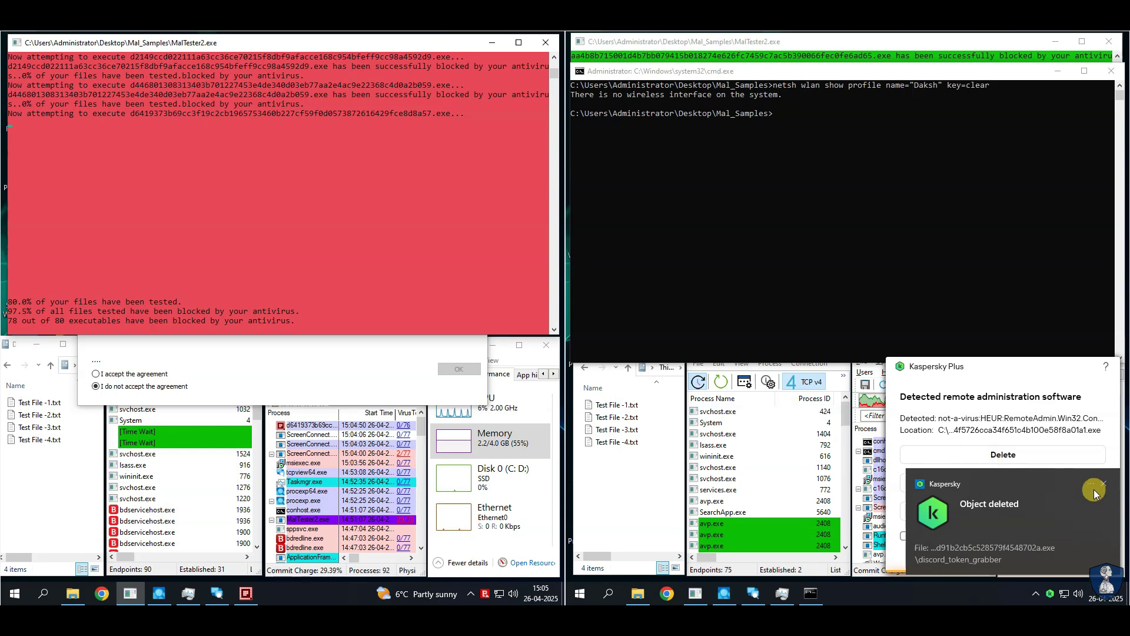
# - Dismiss the Kaspersky pop-up notifications covering the remote administration software alert on the Kaspersky machine
pyautogui.click(1103, 484)
pyautogui.click(1103, 483)
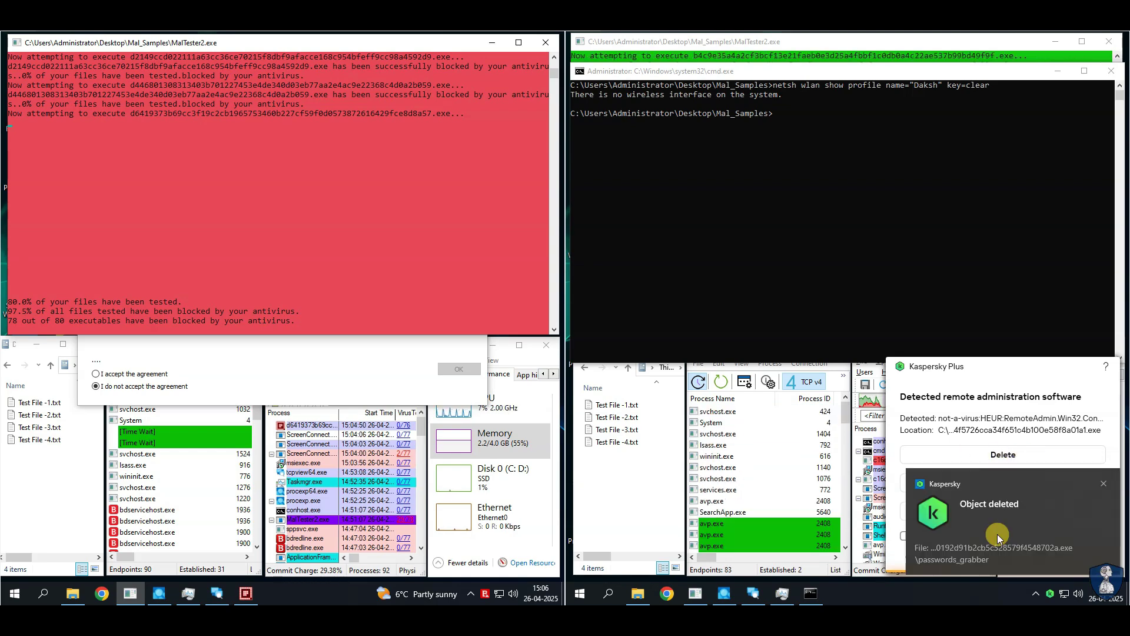
pyautogui.click(1103, 483)
pyautogui.click(1102, 484)
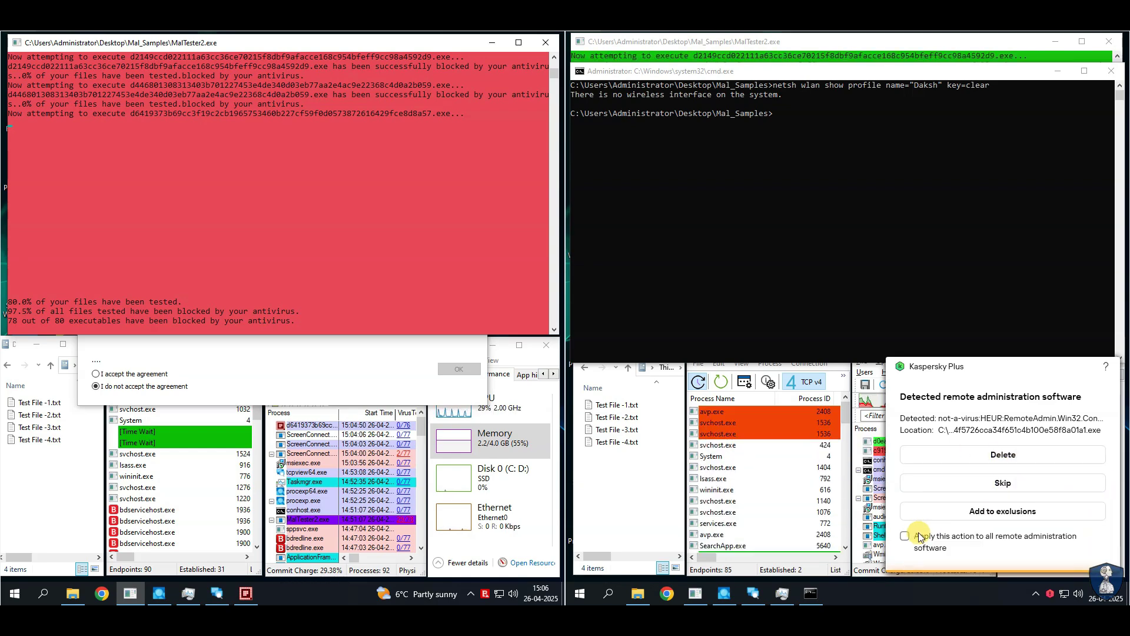
pyautogui.click(1103, 483)
pyautogui.click(922, 534)
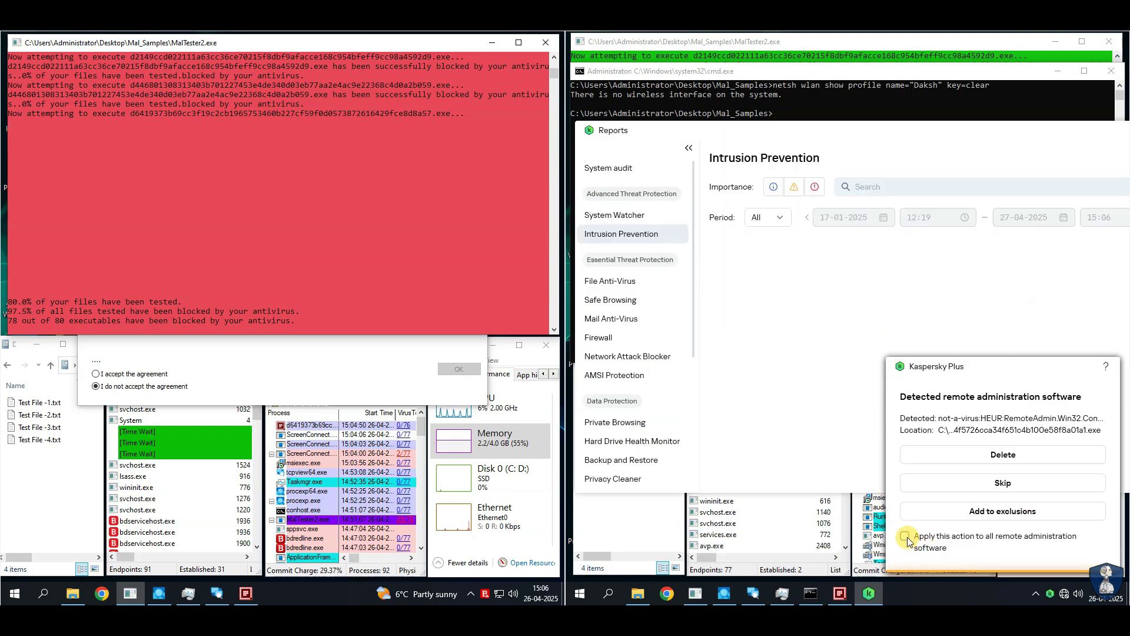
pyautogui.click(1104, 483)
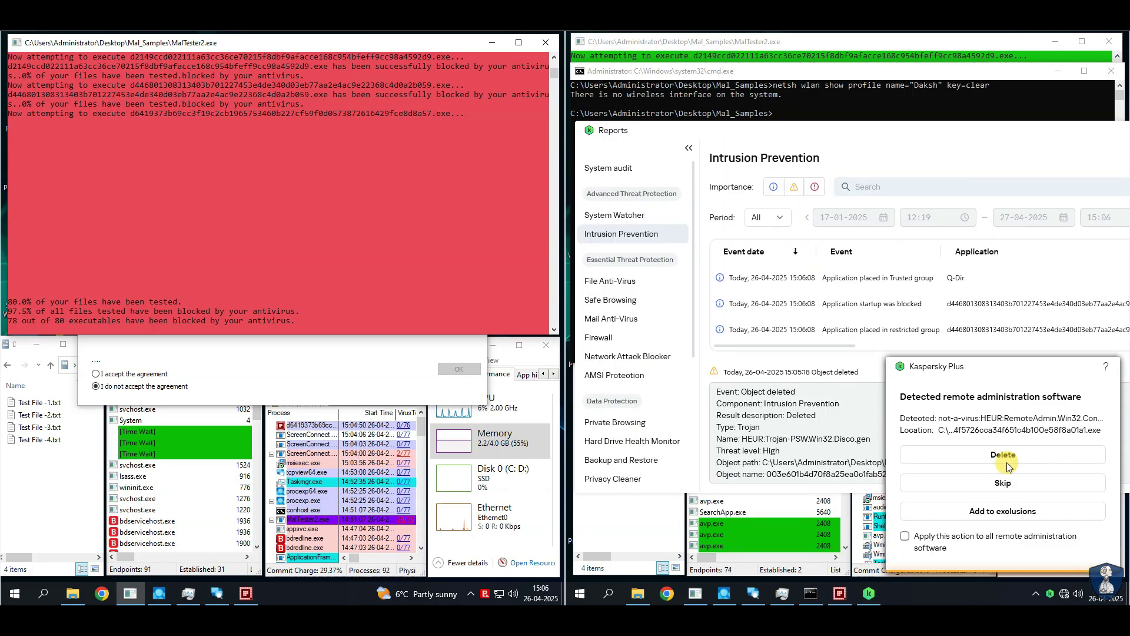
pyautogui.click(1104, 487)
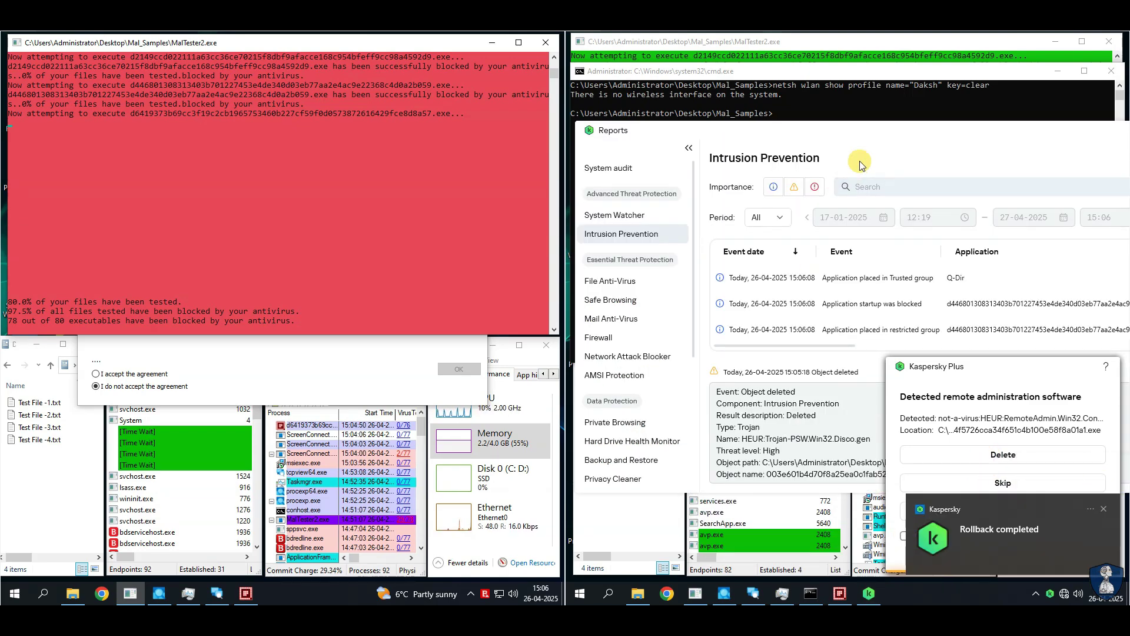
# - Close the Intrusion Prevention report window and the License-Agreement dialog on the Kaspersky machine
pyautogui.moveTo(876, 136); pyautogui.dragTo(686, 170)
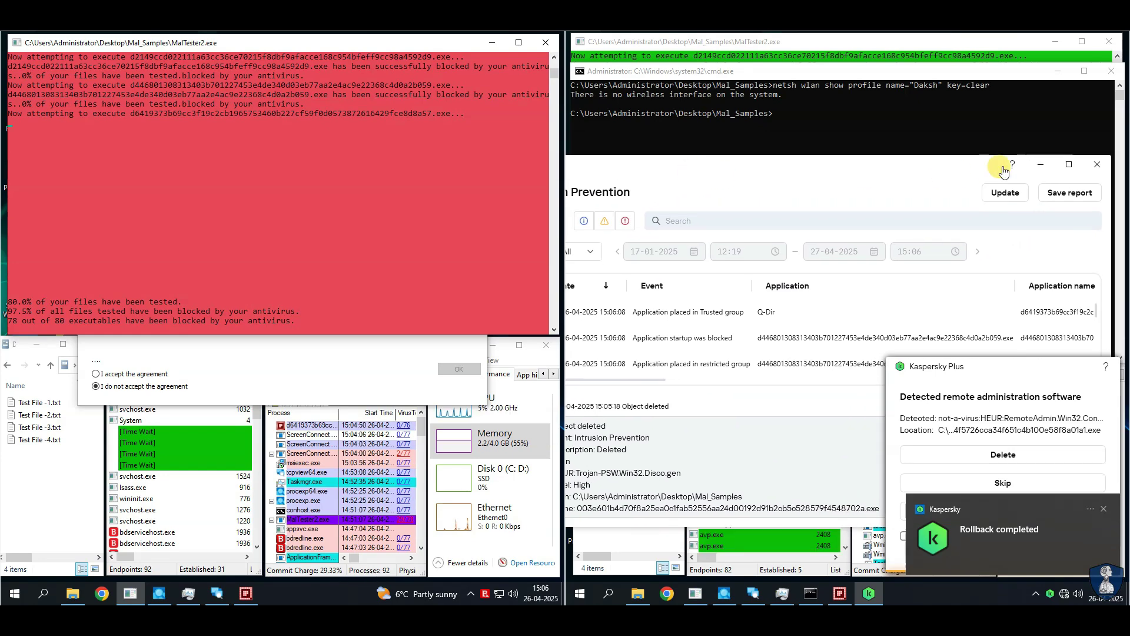
pyautogui.click(1097, 165)
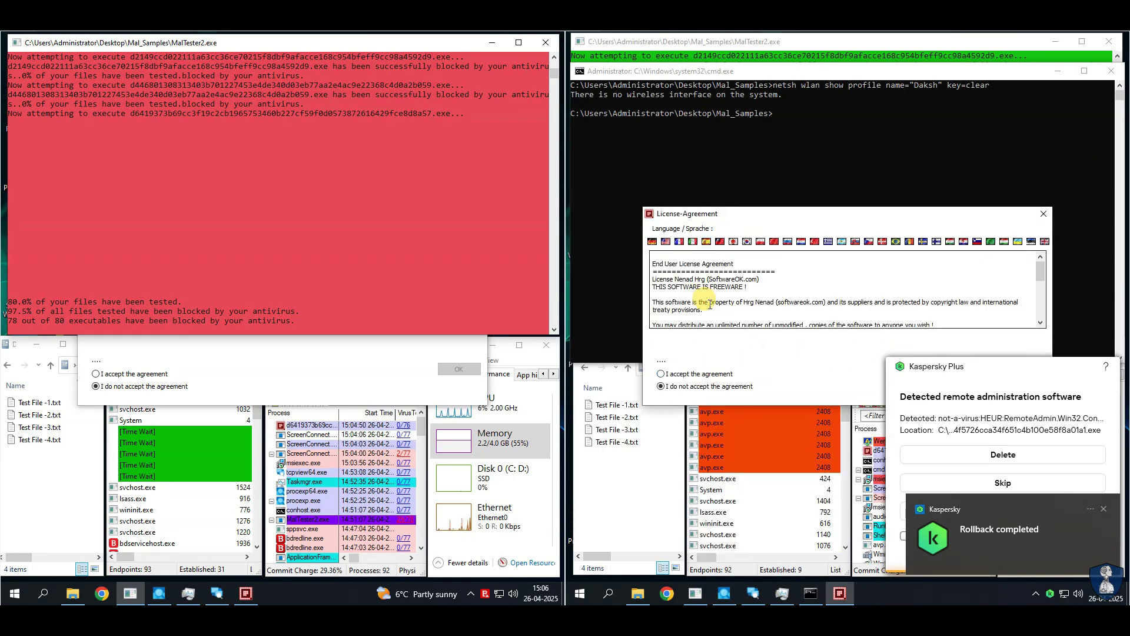
pyautogui.click(1043, 213)
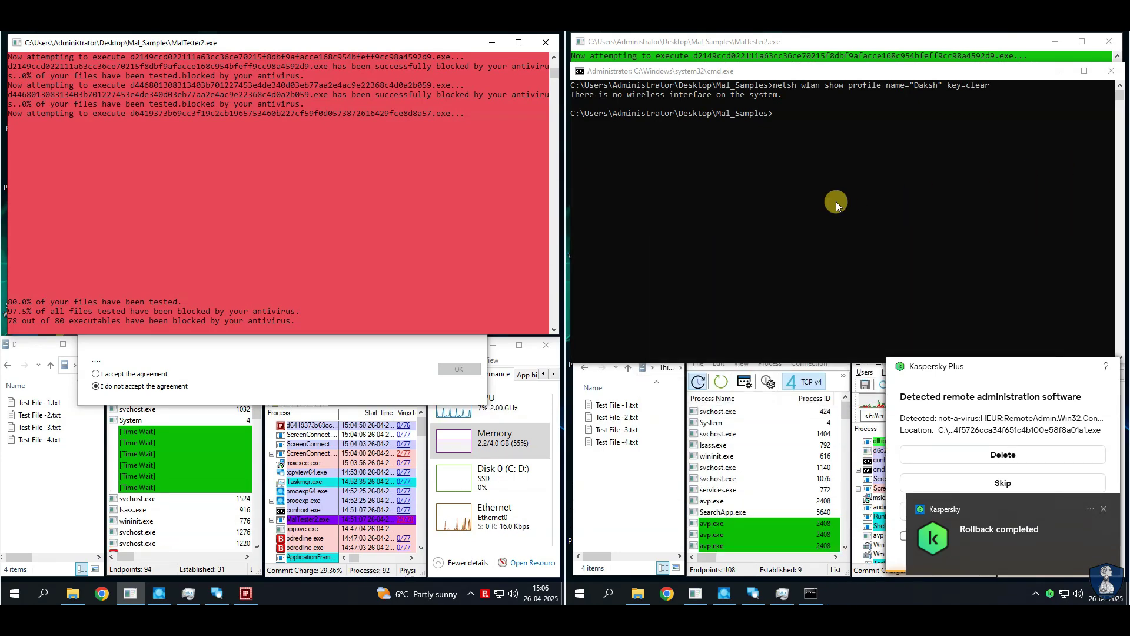
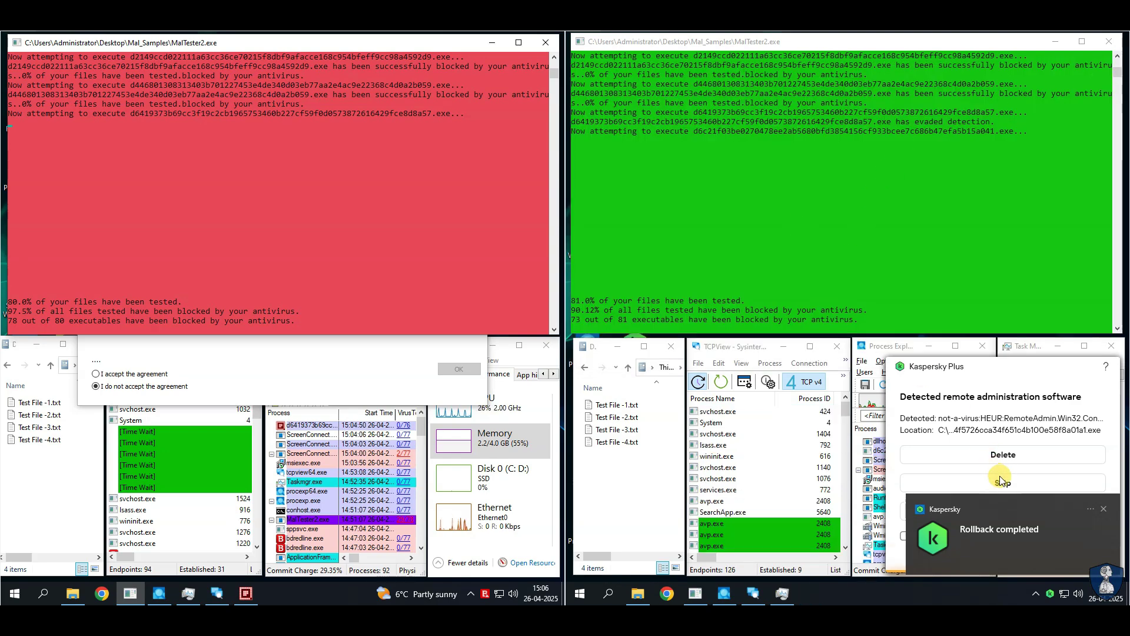
# - Dismiss the Kaspersky pop-up notifications and close the License-Agreement dialog on the Bitdefender machine
pyautogui.click(1104, 509)
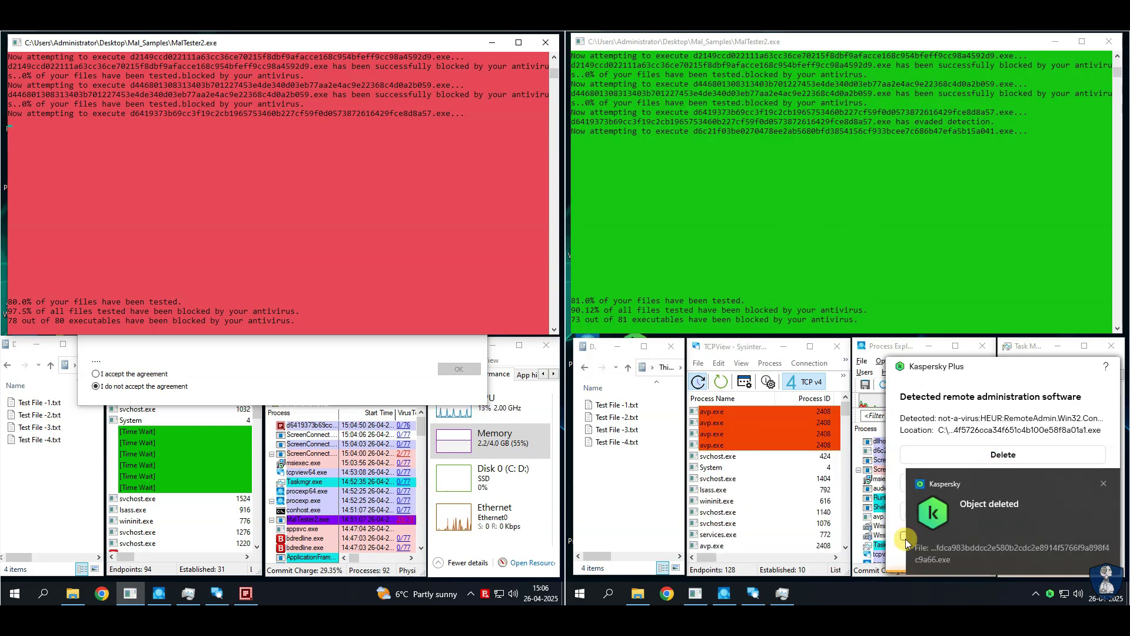
pyautogui.click(1103, 484)
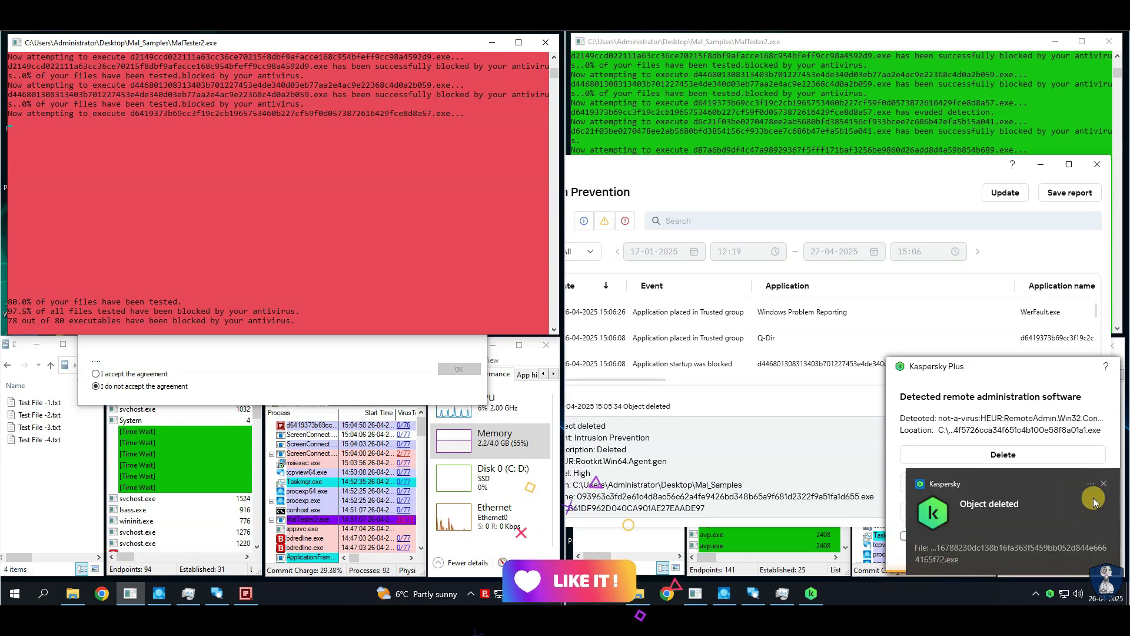
pyautogui.click(1103, 485)
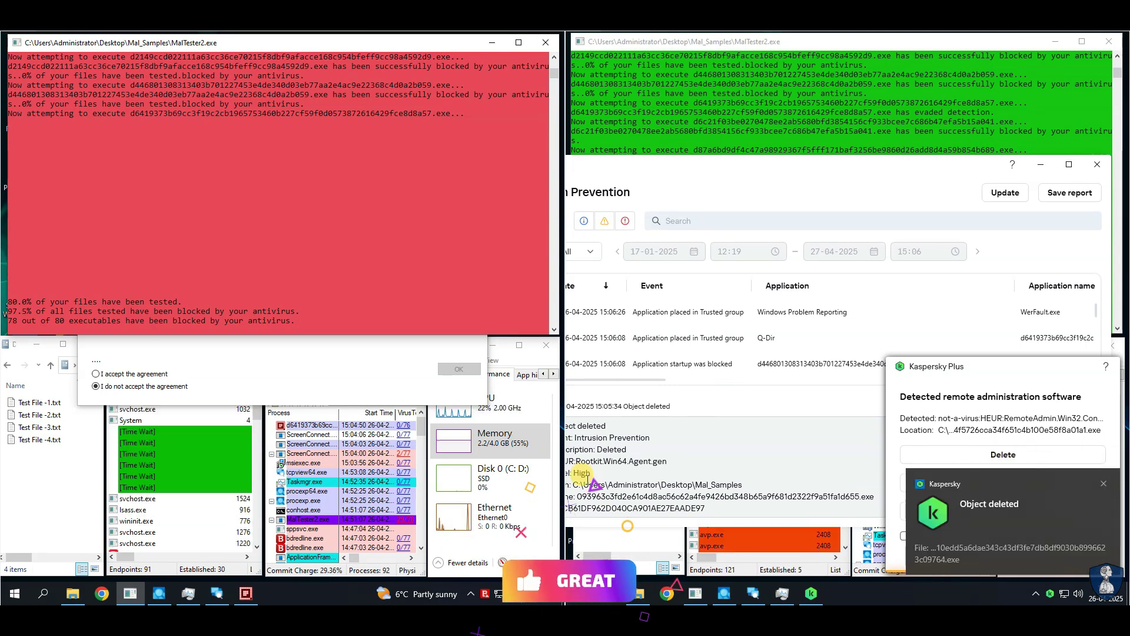
pyautogui.click(467, 217)
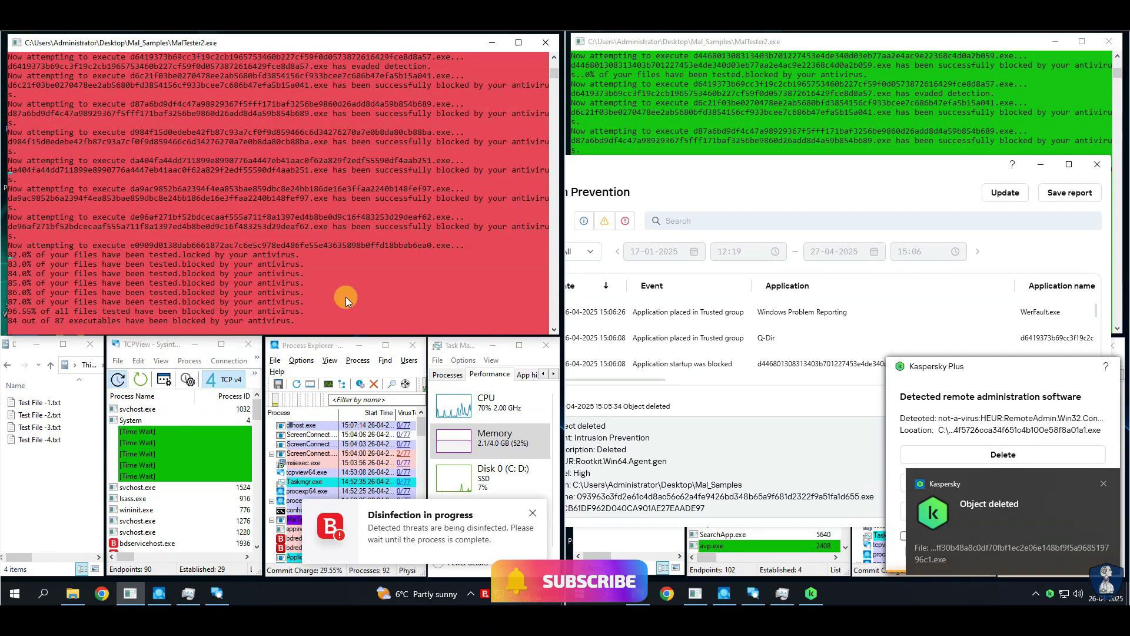
# - Close the Intrusion Prevention report window on the Kaspersky machine and clear the notification covering the alert
pyautogui.moveTo(846, 173); pyautogui.dragTo(812, 174)
pyautogui.click(1063, 165)
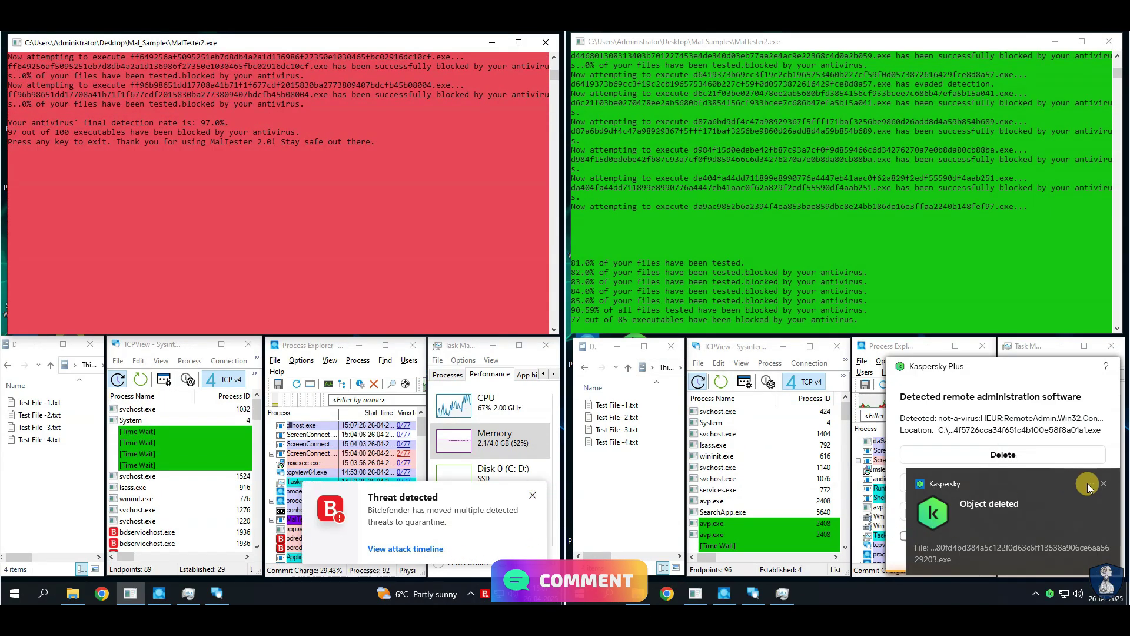
pyautogui.click(1001, 462)
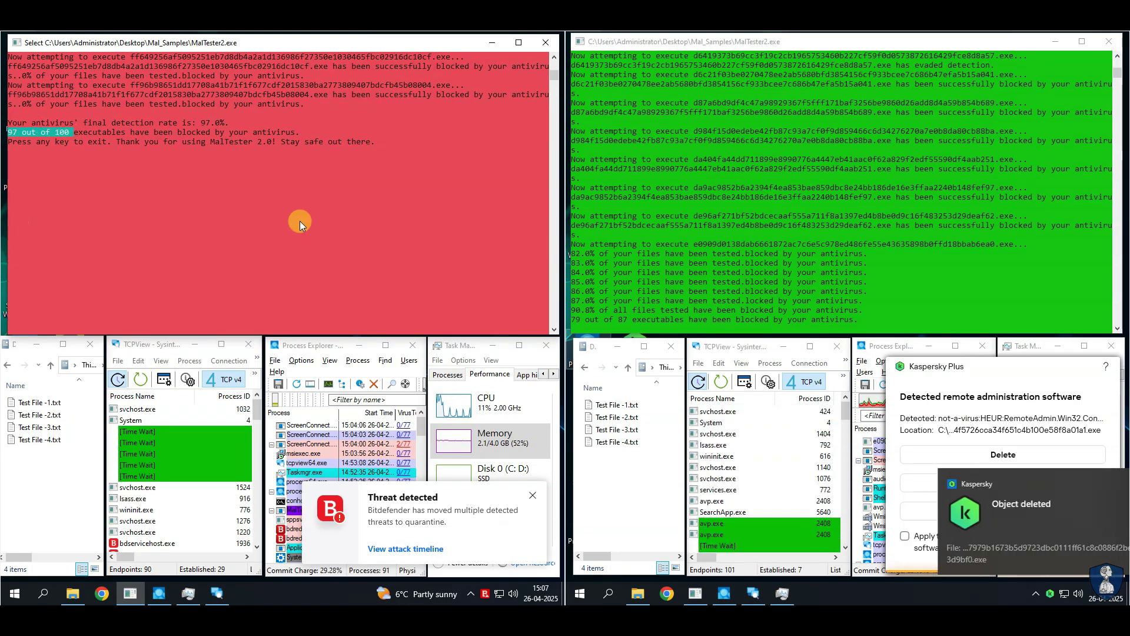
# - Highlight the final detection rate and blocked-executables lines in the Bitdefender machine's MalTester2 results, and close the console
pyautogui.moveTo(159, 113); pyautogui.dragTo(241, 124)
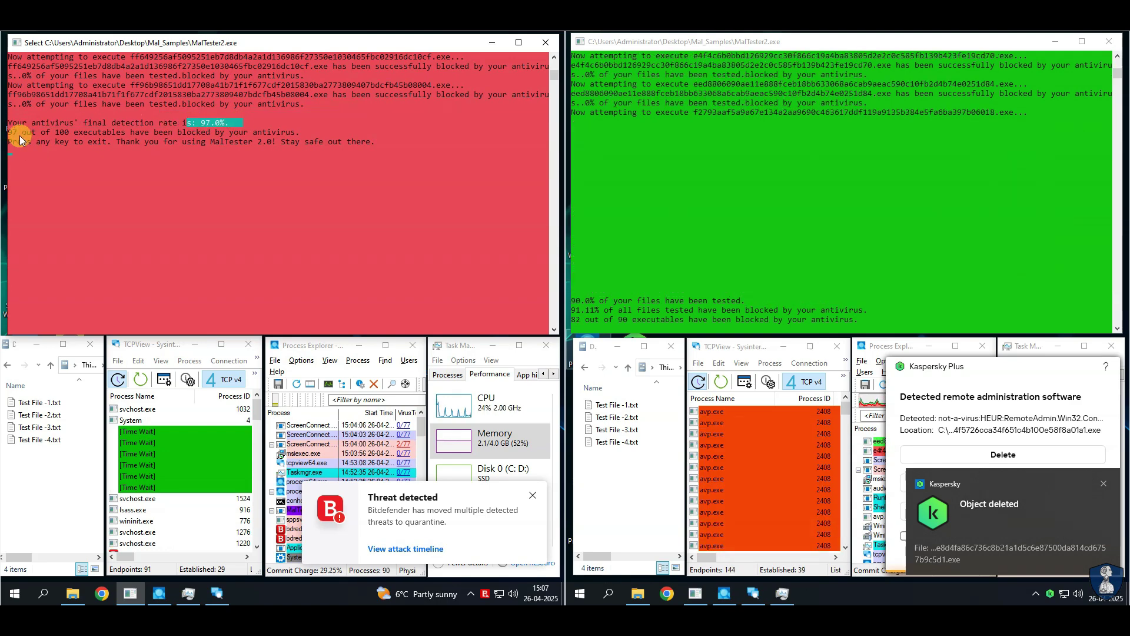
pyautogui.moveTo(10, 134); pyautogui.dragTo(328, 141)
pyautogui.click(546, 42)
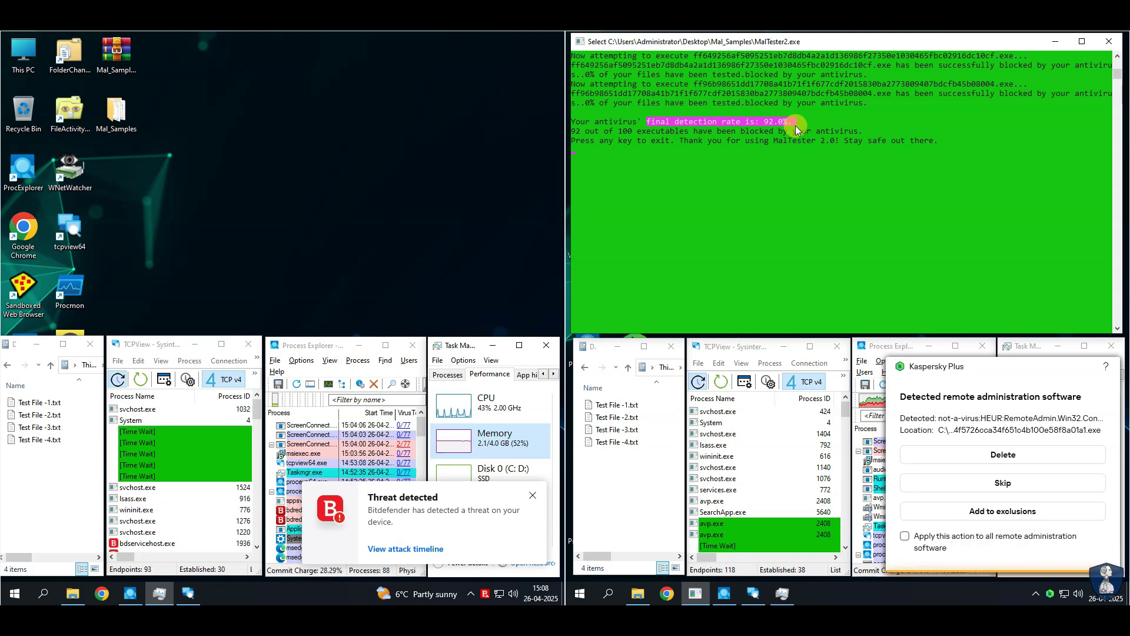
# - Highlight the blocked-executables line in the Kaspersky machine's MalTester2 results and exit the tester
pyautogui.moveTo(575, 130); pyautogui.dragTo(633, 130)
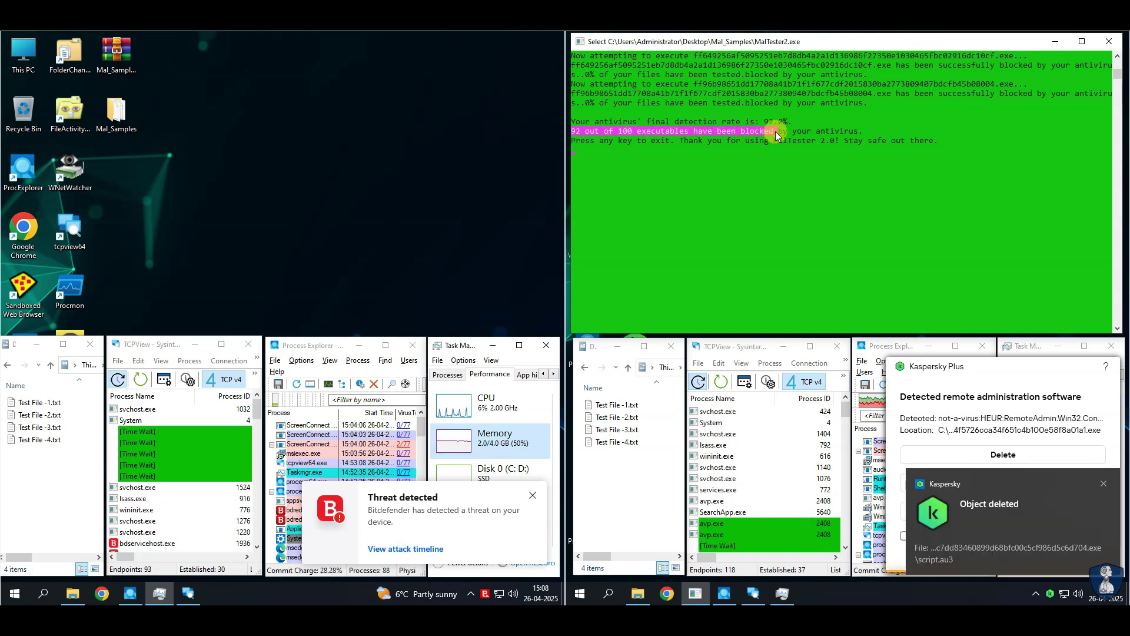
pyautogui.click(893, 281)
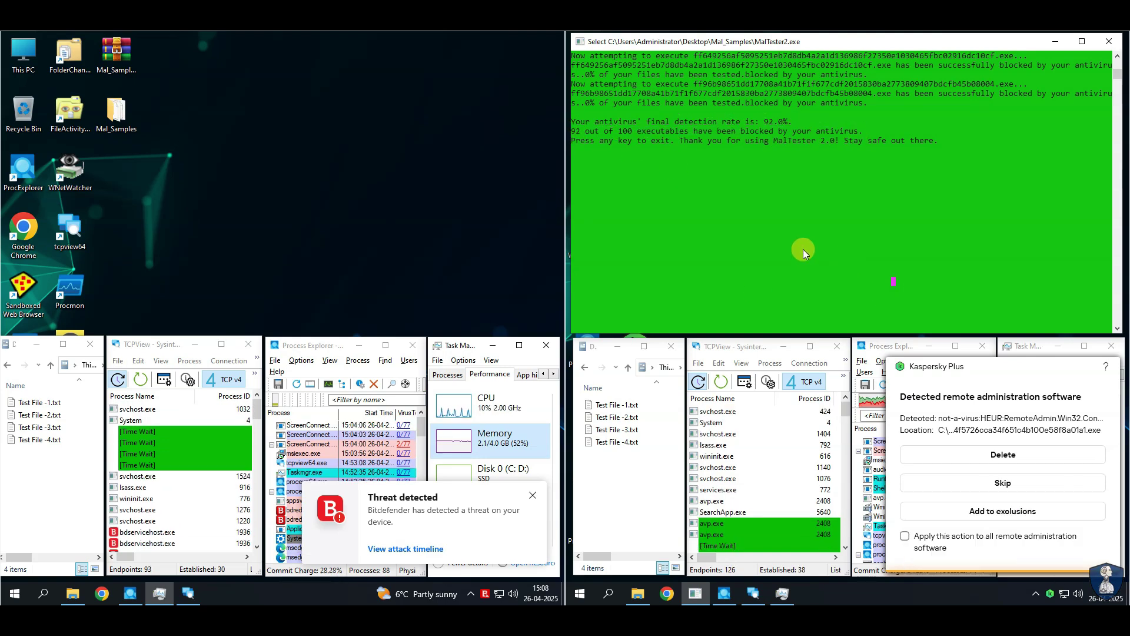
pyautogui.press('Return')
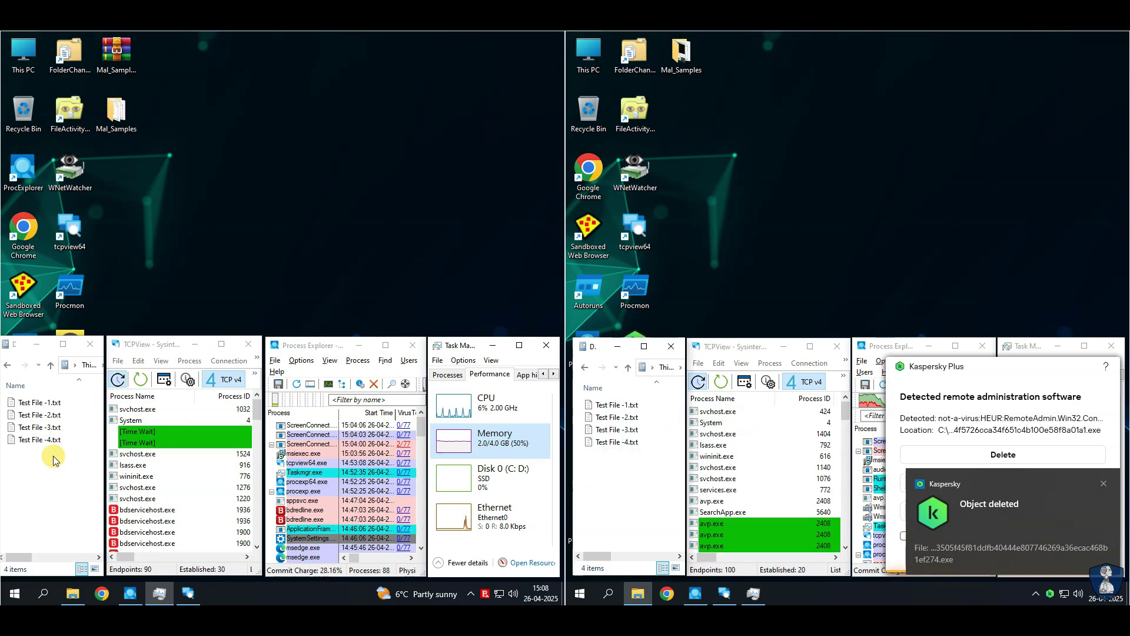
# - Open Test File -1.txt on the Bitdefender machine, check that its text is still readable, and close it
pyautogui.doubleClick(36, 402)
pyautogui.moveTo(459, 120); pyautogui.dragTo(215, 81)
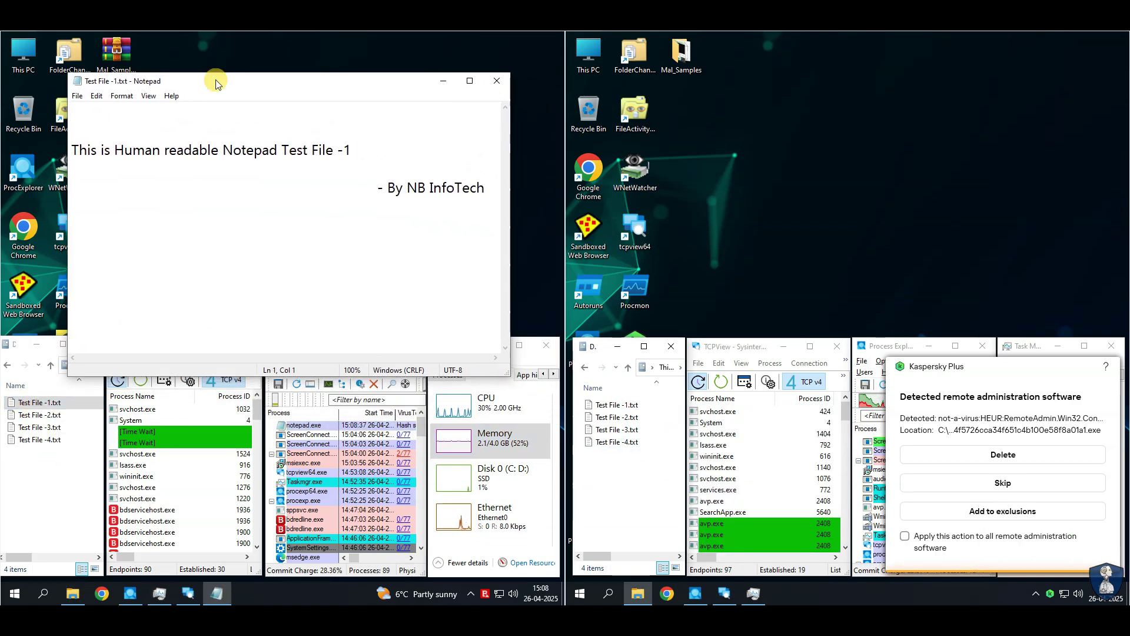
pyautogui.moveTo(87, 150); pyautogui.dragTo(488, 144)
pyautogui.click(496, 81)
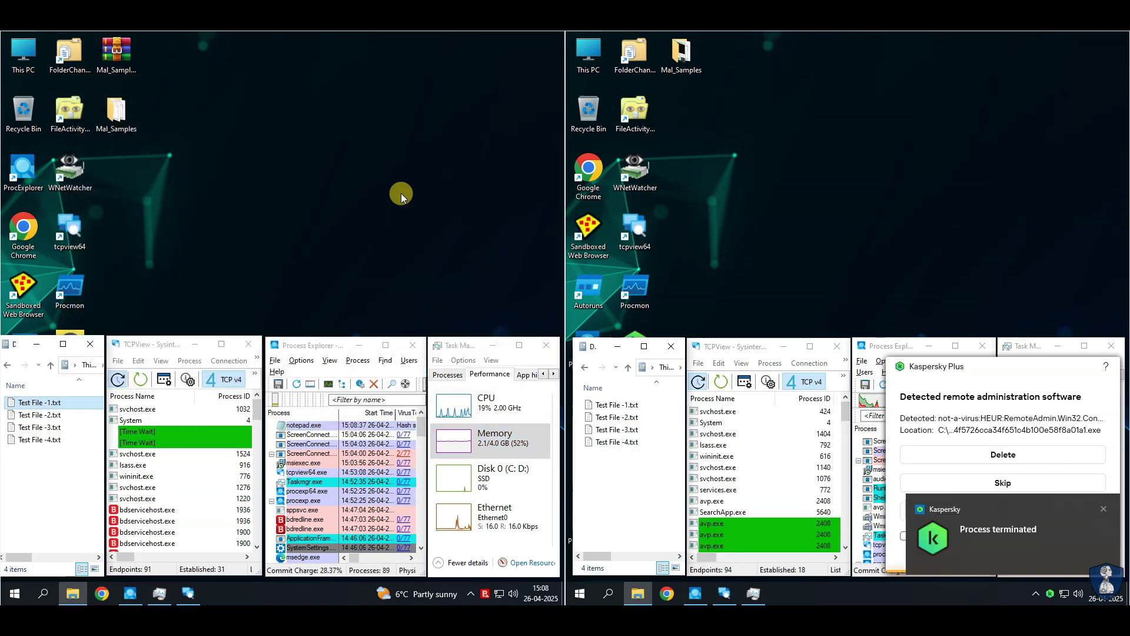
# - Open Test File -3.txt on the Kaspersky machine, check that its text is still readable, and close it
pyautogui.doubleClick(620, 436)
pyautogui.moveTo(658, 122); pyautogui.dragTo(1043, 179)
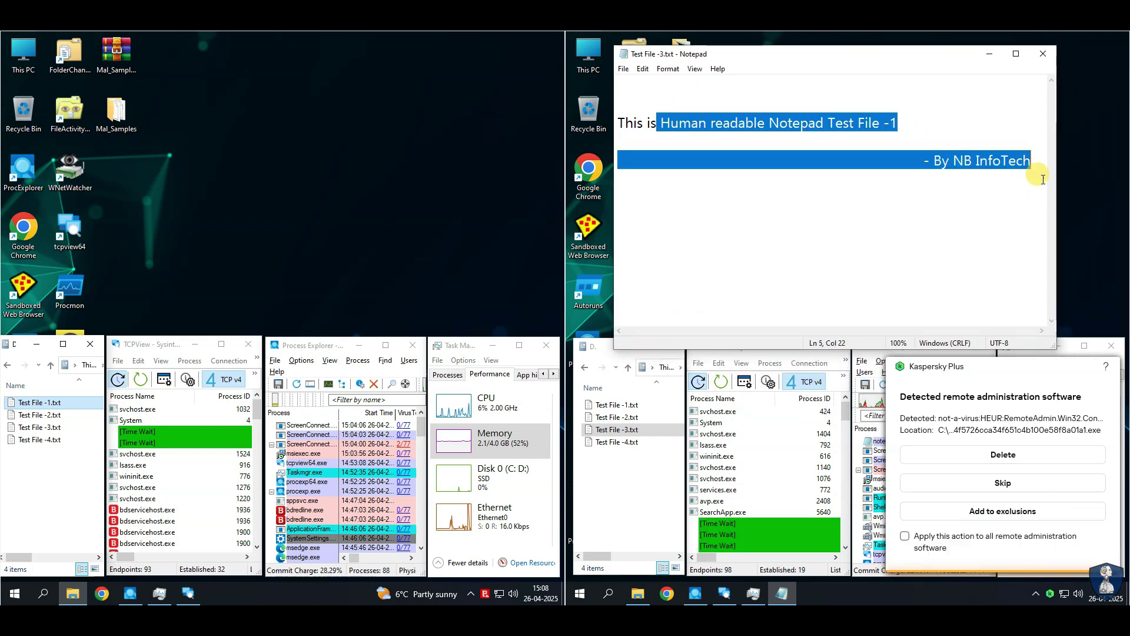
pyautogui.click(1042, 54)
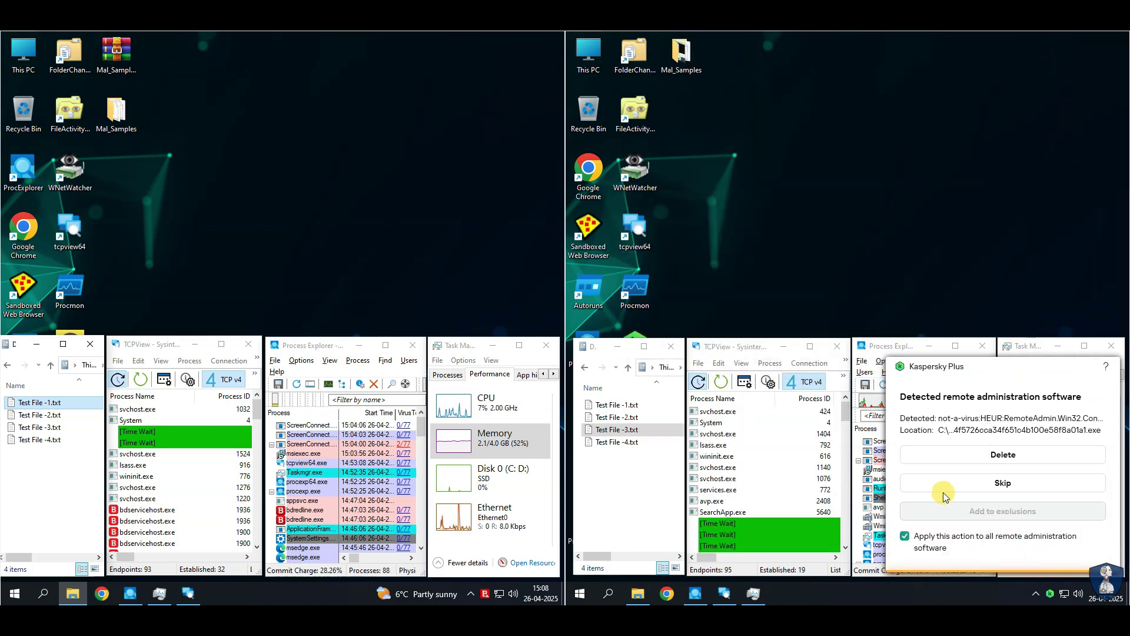
# - Delete the detected remote administration software from the Kaspersky alert, applying the action to all such software
pyautogui.click(943, 497)
pyautogui.click(962, 499)
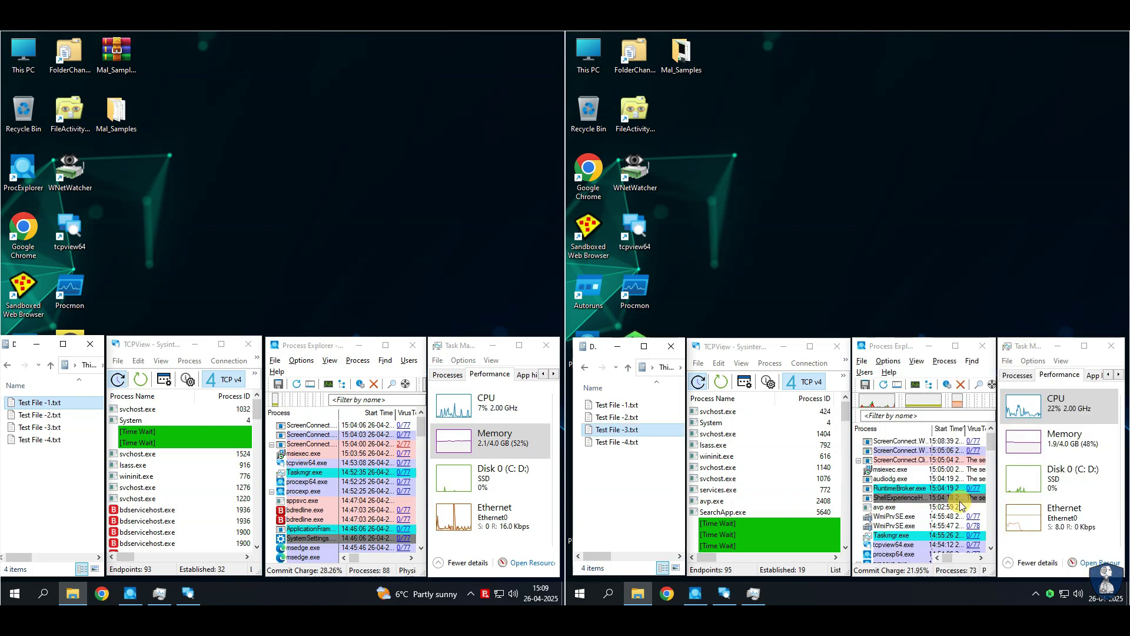
# - Sort the Process Explorer lists on both machines by VirusTotal score
pyautogui.click(990, 440)
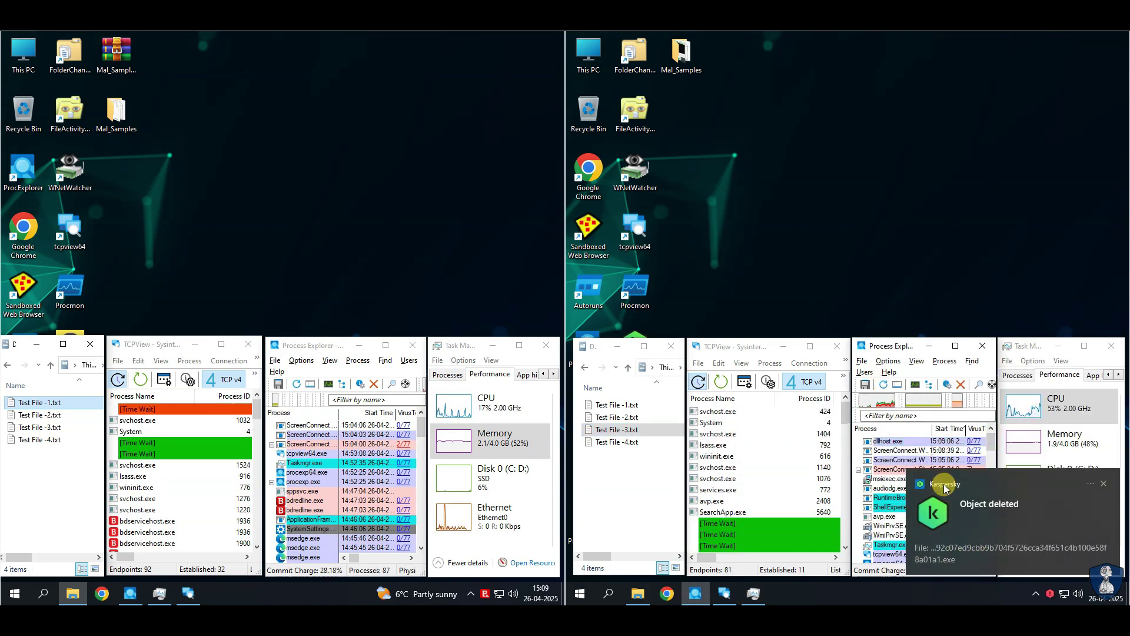
pyautogui.click(976, 429)
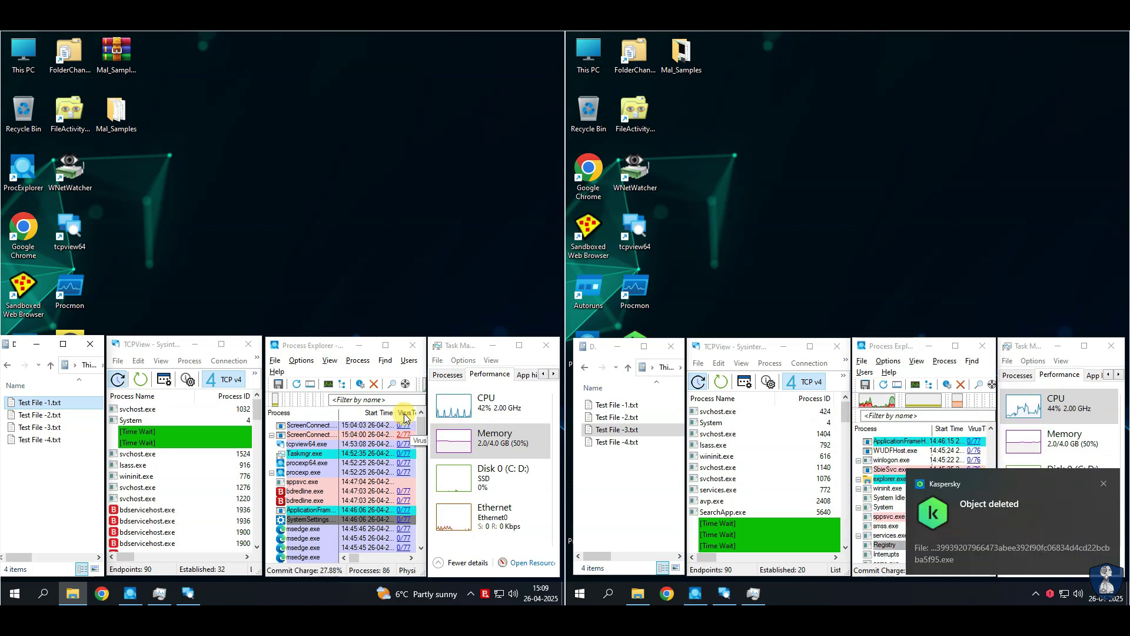
pyautogui.click(311, 436)
pyautogui.click(405, 412)
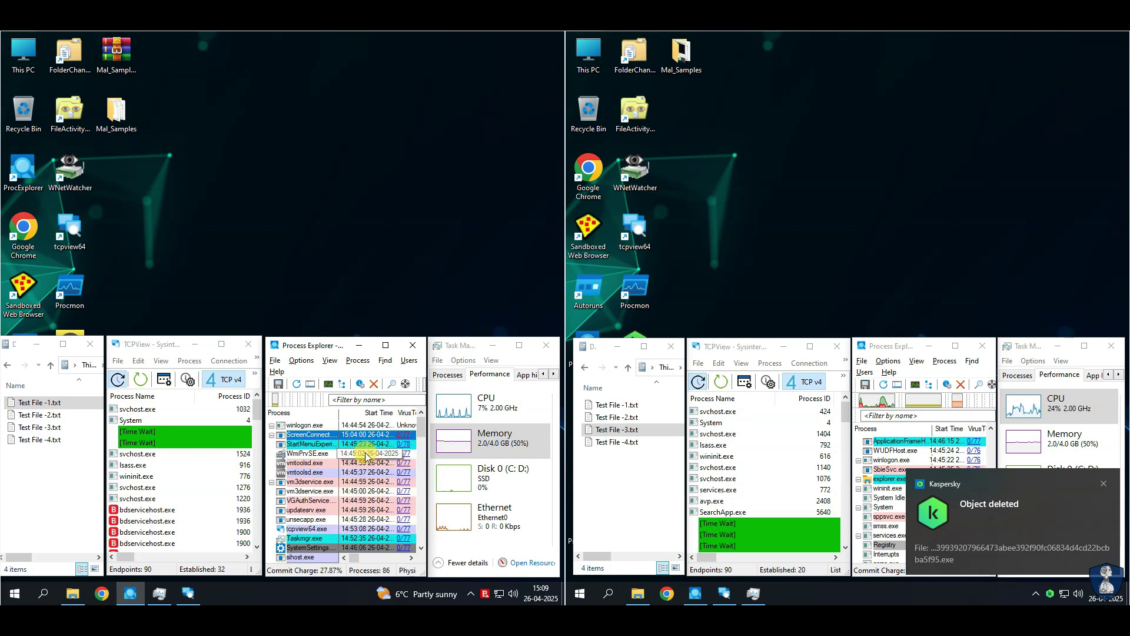
# - Close the test files folder on the Bitdefender machine, shifting TCPView and widening Process Explorer into the freed space
pyautogui.click(90, 344)
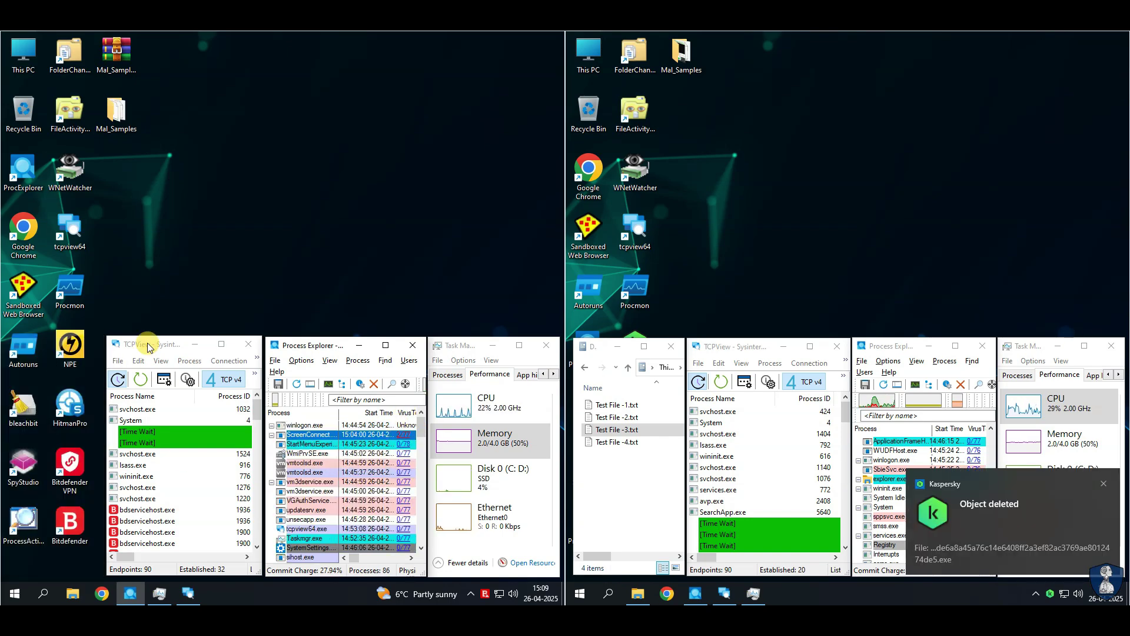
pyautogui.moveTo(148, 344); pyautogui.dragTo(47, 348)
pyautogui.moveTo(266, 354); pyautogui.dragTo(166, 355)
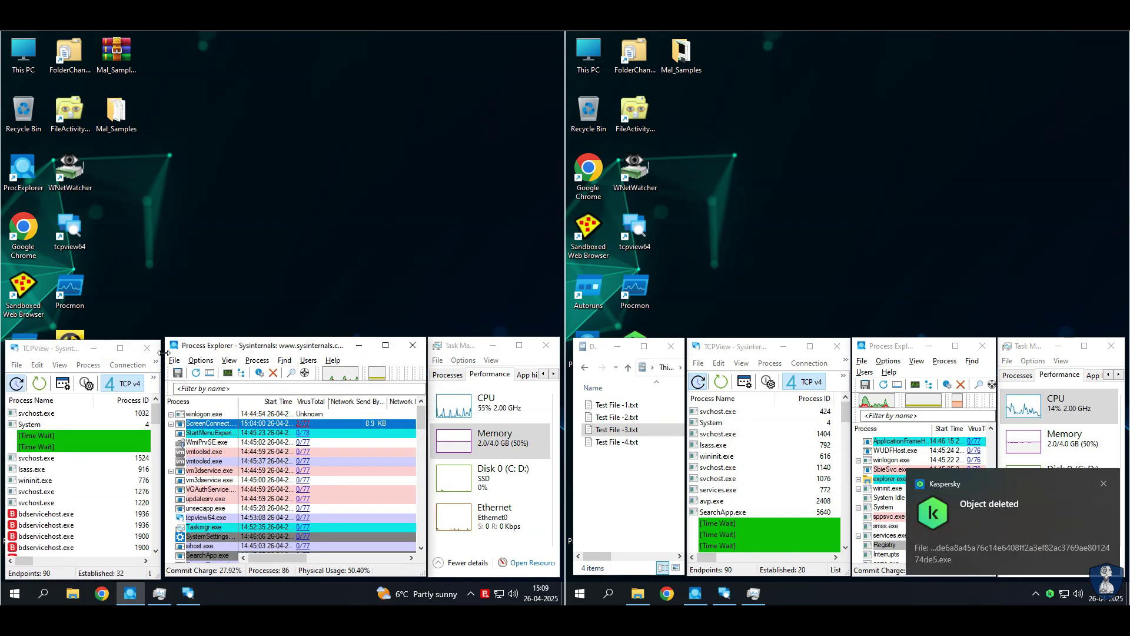
# - Reverse the VirusTotal sort order in the Bitdefender machine's Process Explorer and switch it back to examine the flagged processes
pyautogui.click(308, 402)
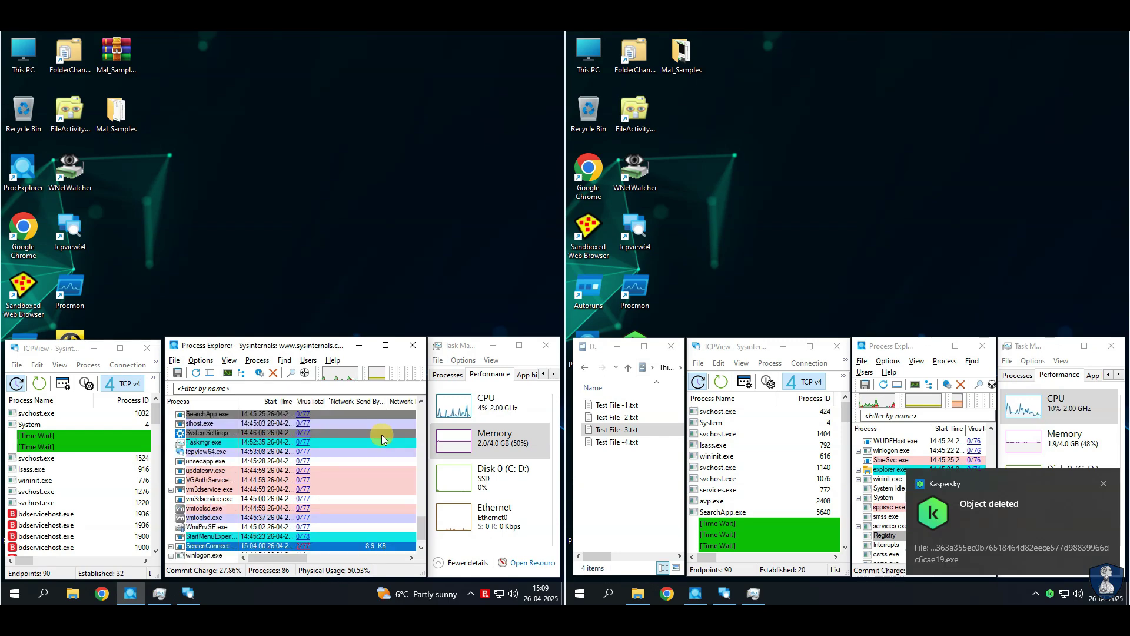
pyautogui.scroll(20, 423, 422)
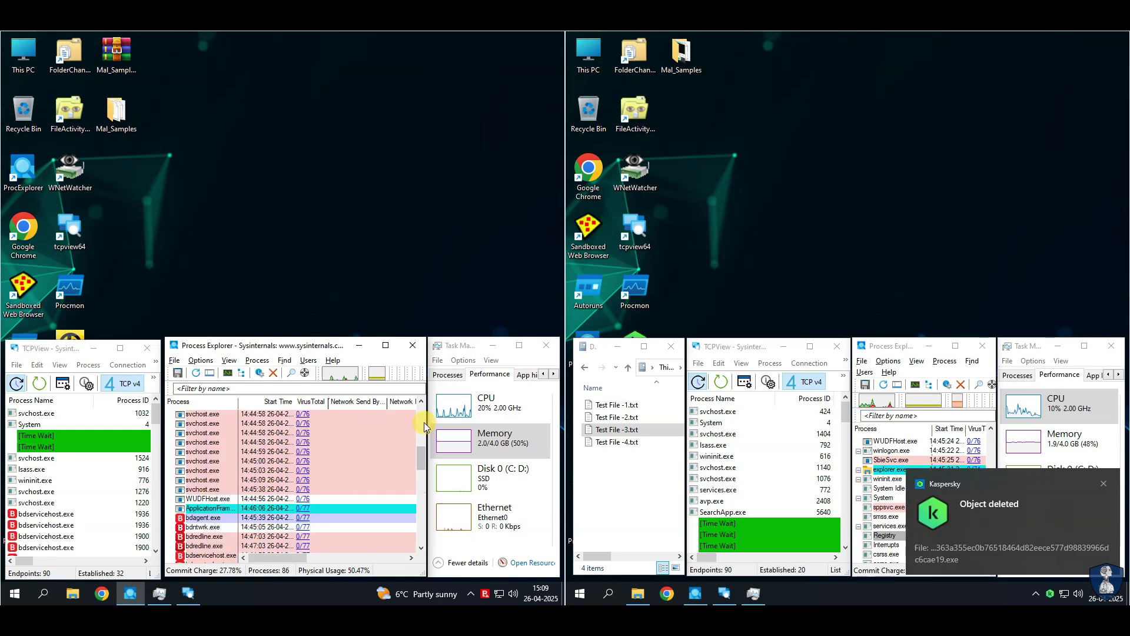
pyautogui.click(308, 402)
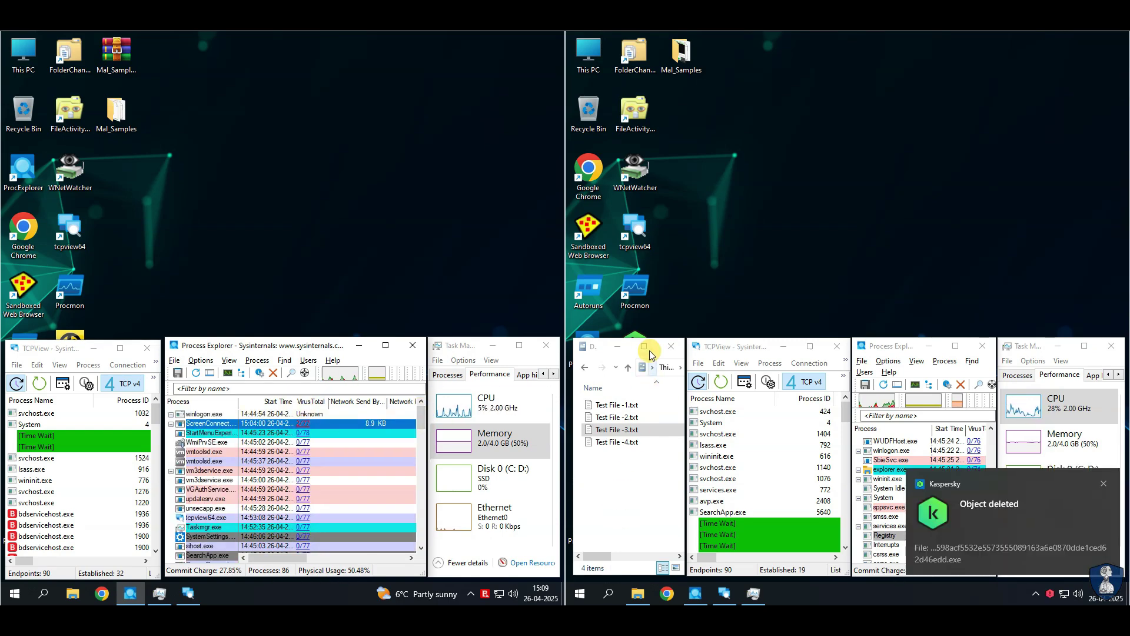
# - Close the test files folder on the Kaspersky machine and use the freed space to widen Process Explorer for reviewing its VirusTotal scores
pyautogui.click(670, 347)
pyautogui.moveTo(736, 347); pyautogui.dragTo(618, 350)
pyautogui.click(879, 348)
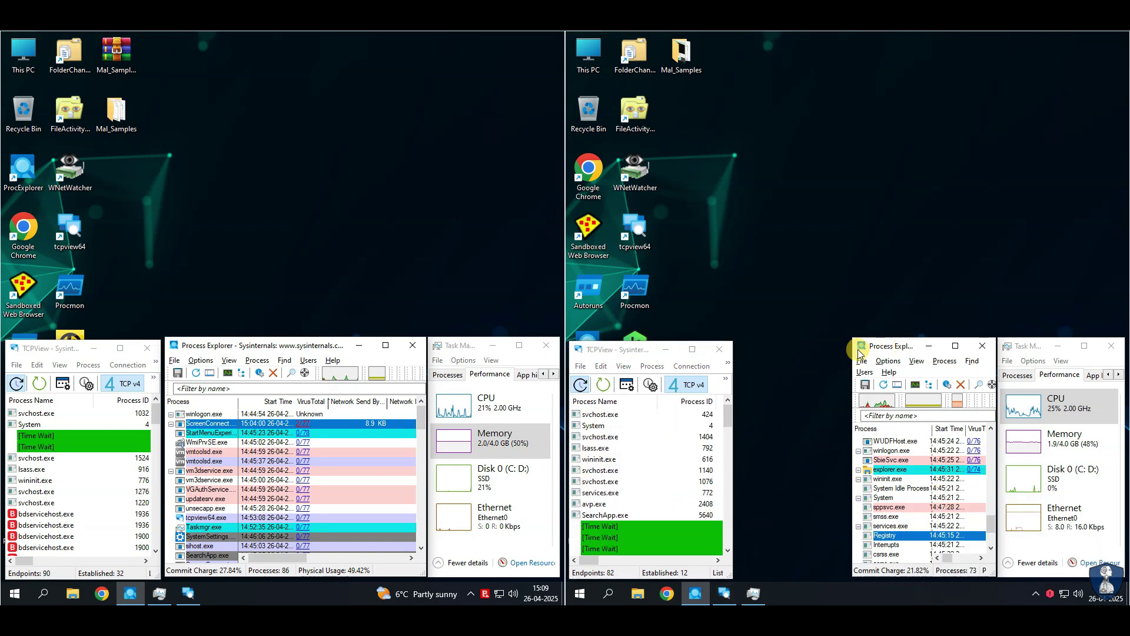
pyautogui.moveTo(853, 353); pyautogui.dragTo(738, 353)
pyautogui.click(992, 417)
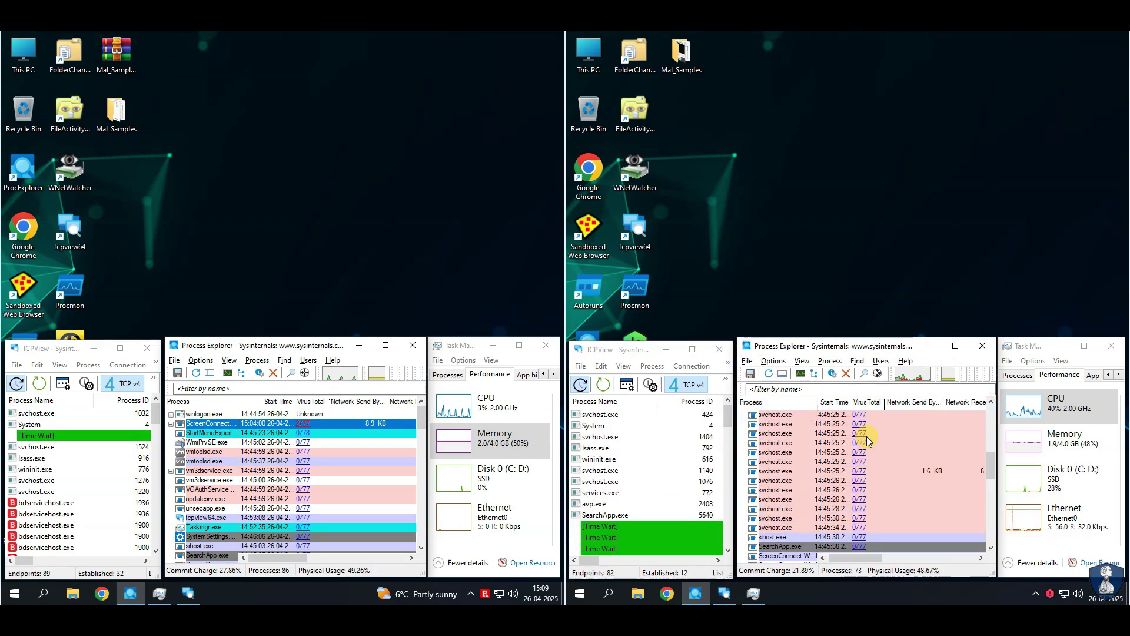
pyautogui.scroll(7, 868, 441)
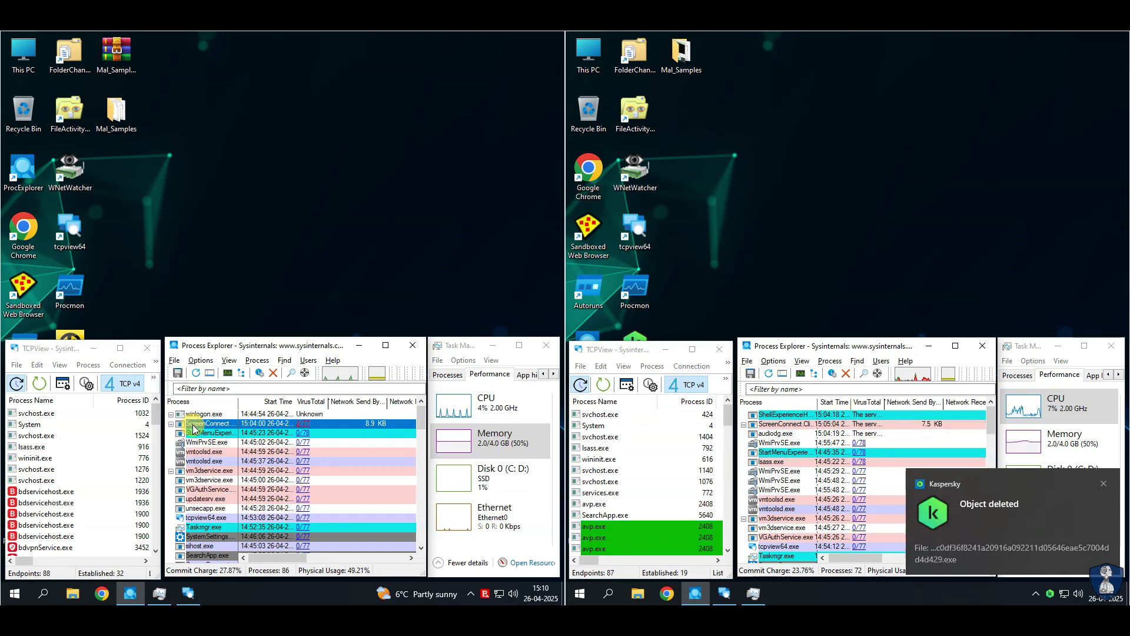
# - Check the running processes in the Bitdefender machine's Task Manager and return to the performance view
pyautogui.click(472, 352)
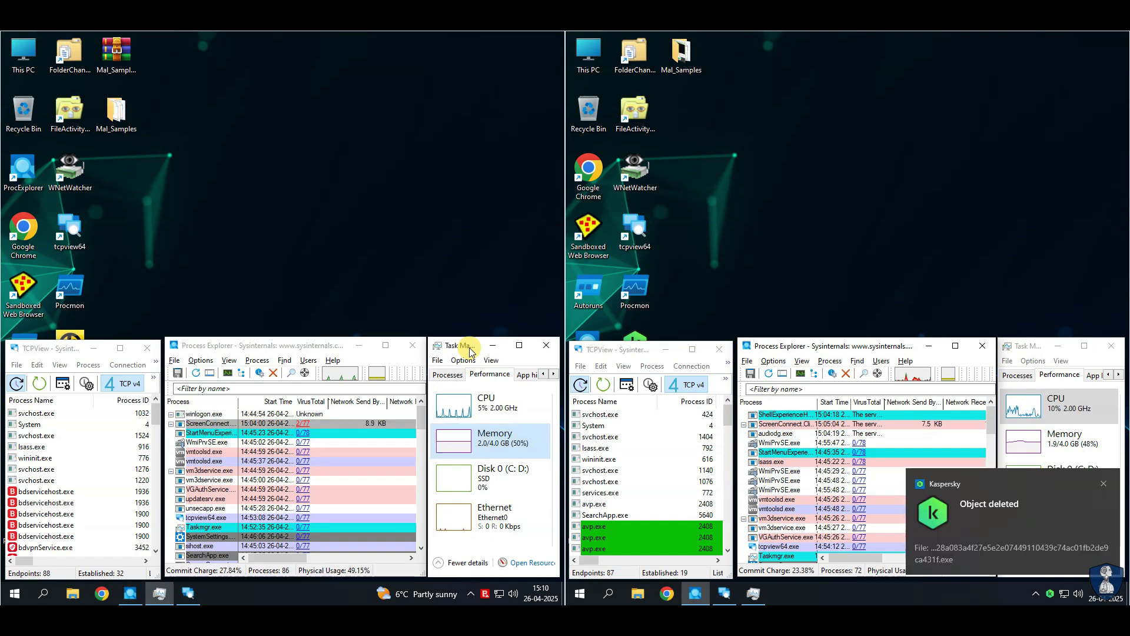
pyautogui.click(445, 375)
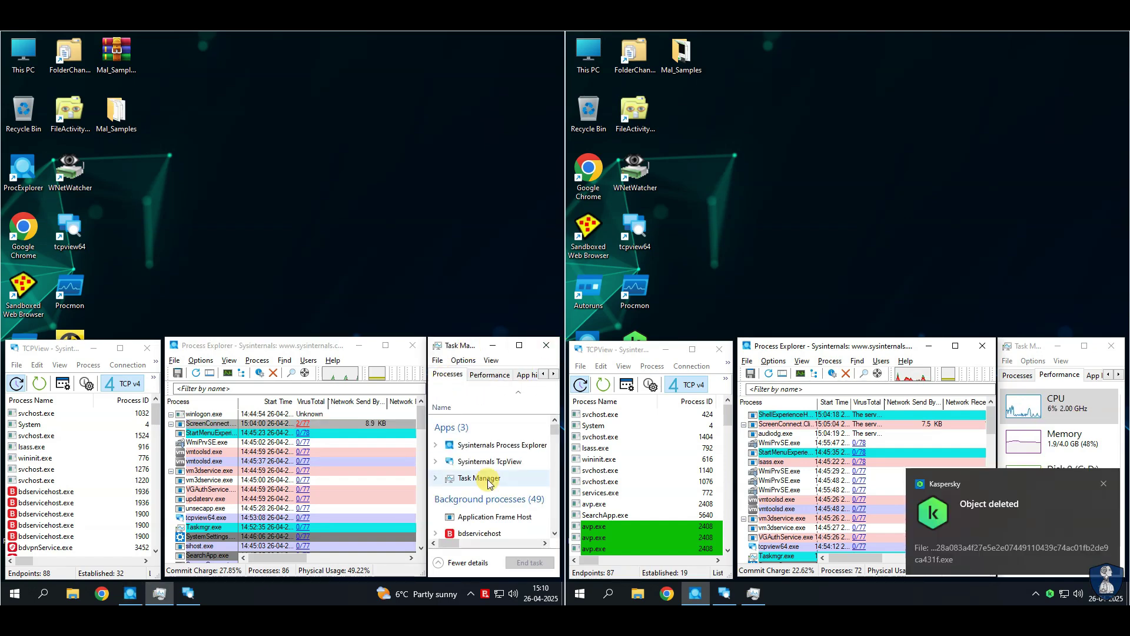
pyautogui.click(485, 375)
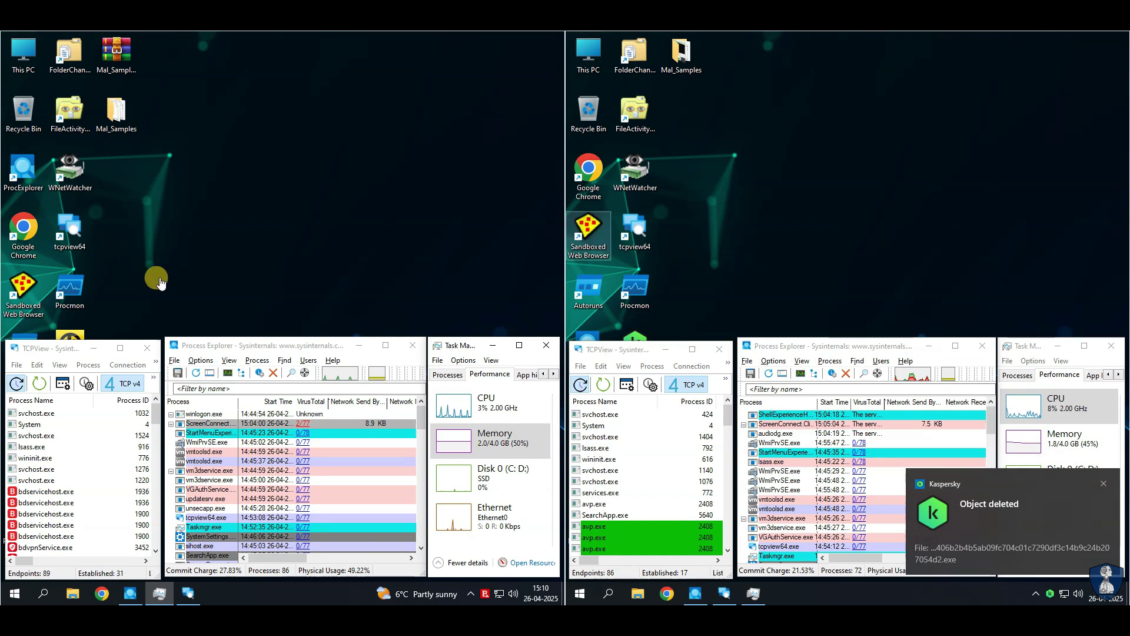
# - Open the Mal_Samples folder on the Bitdefender machine and fit its window into the area above the monitoring tools
pyautogui.doubleClick(113, 124)
pyautogui.moveTo(35, 343); pyautogui.dragTo(36, 58)
pyautogui.moveTo(118, 288); pyautogui.dragTo(498, 323)
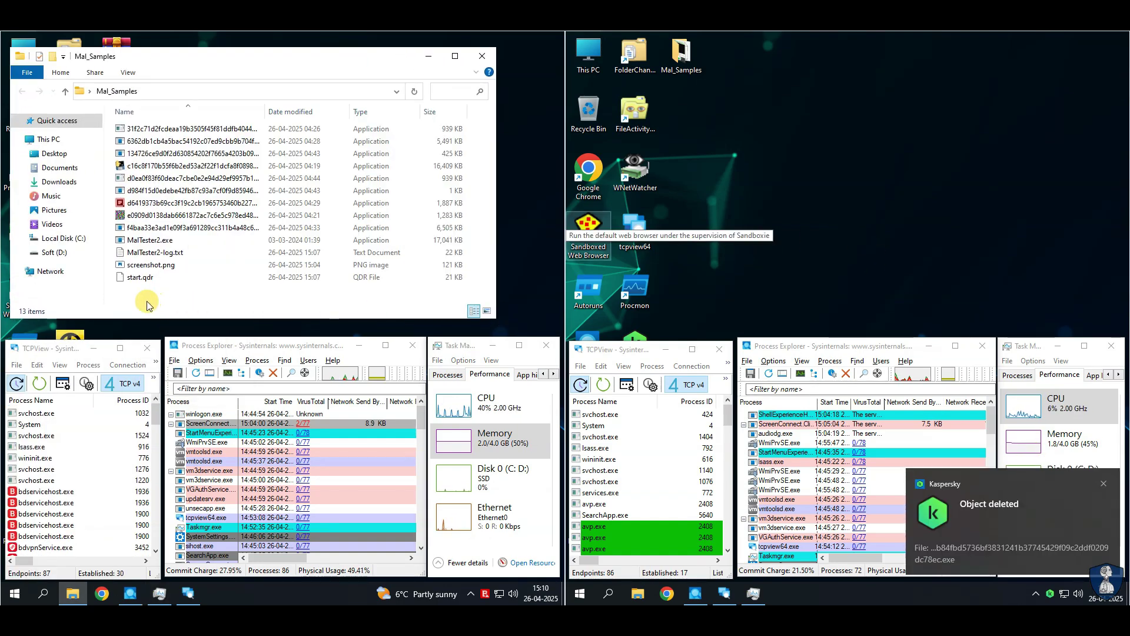
# - Delete MalTester2.exe and MalTester2-log.txt from the Mal_Samples folder
pyautogui.click(142, 243)
pyautogui.hotkey('shift', 'Down')
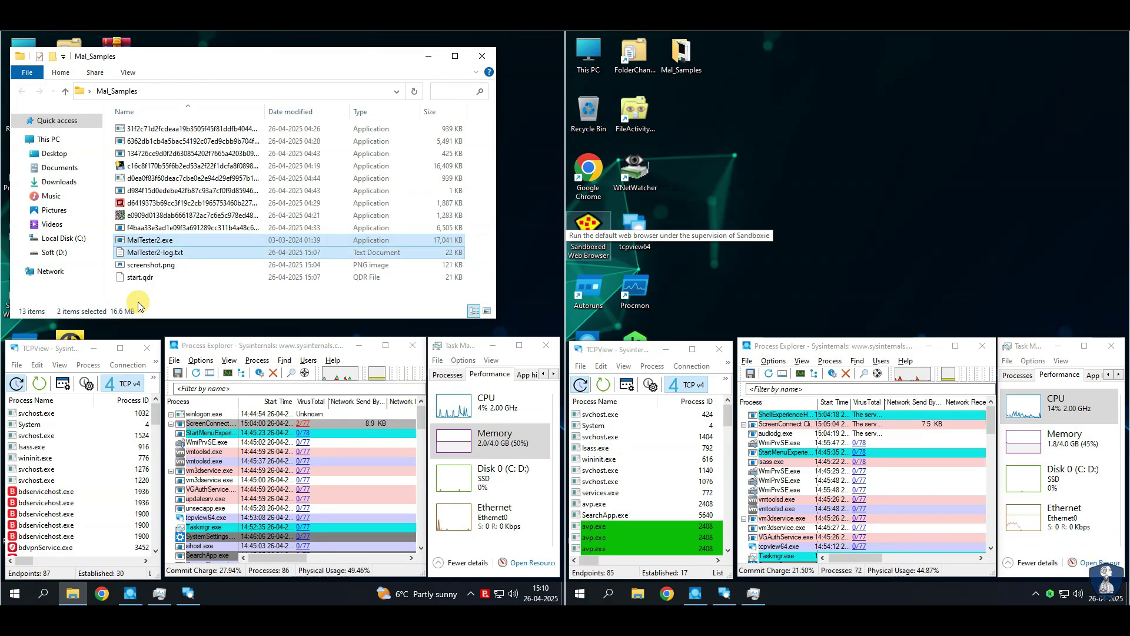
pyautogui.press('Delete')
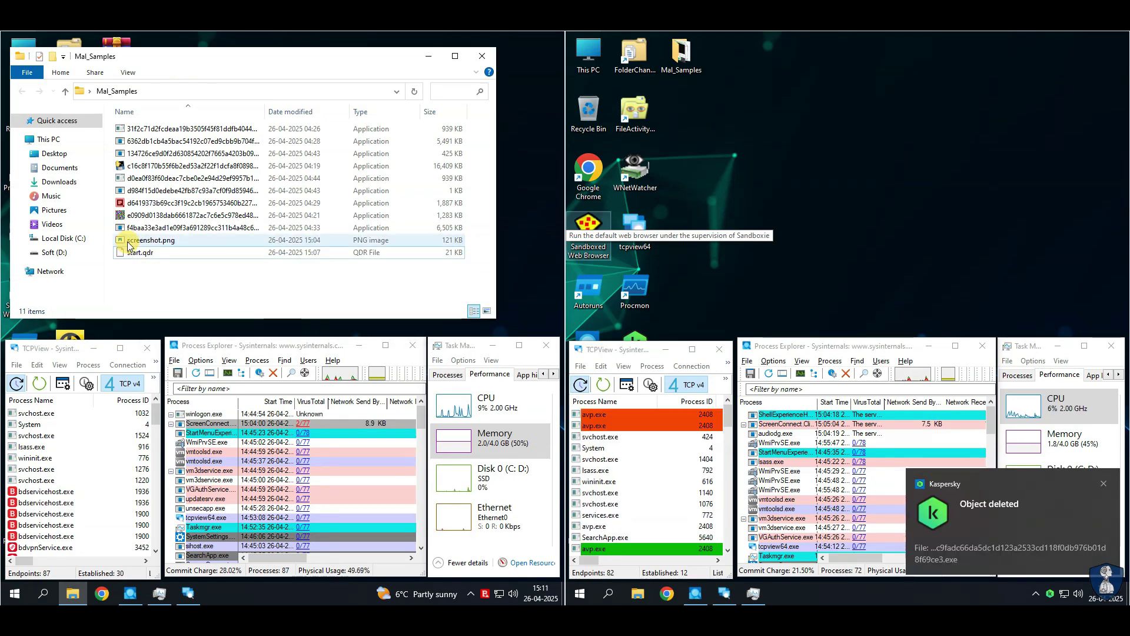
# - Permanently delete screenshot.png and start.qdr from the Mal_Samples folder, and fit the Name column to the full file names
pyautogui.click(128, 245)
pyautogui.hotkey('shift', 'Down')
pyautogui.hotkey('shift', 'Delete')
pyautogui.press('Return')
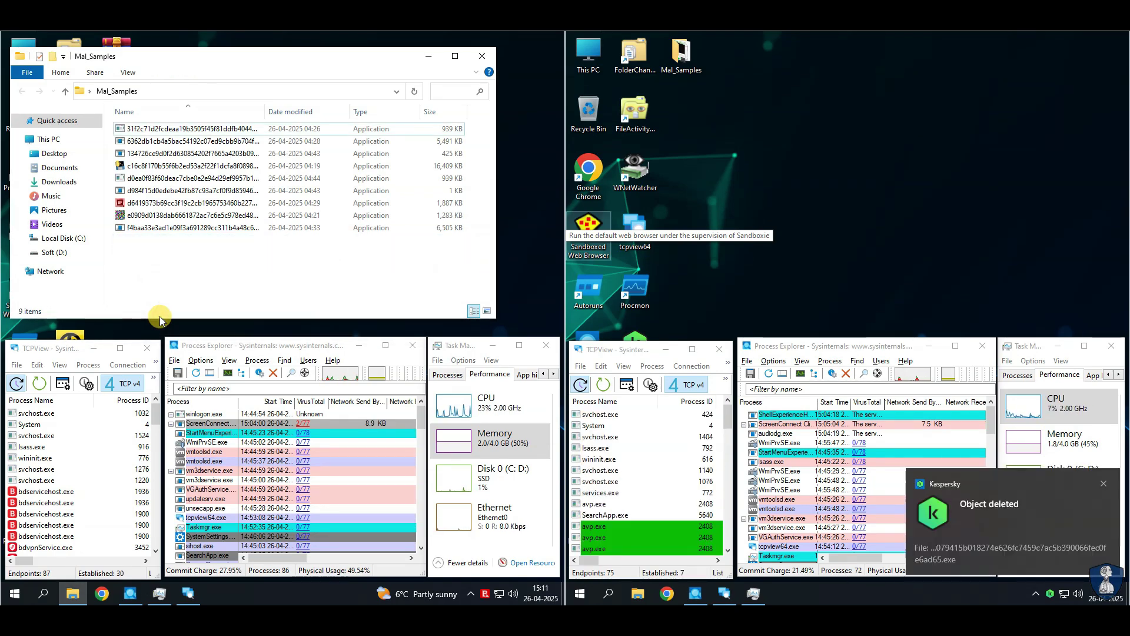
pyautogui.doubleClick(265, 111)
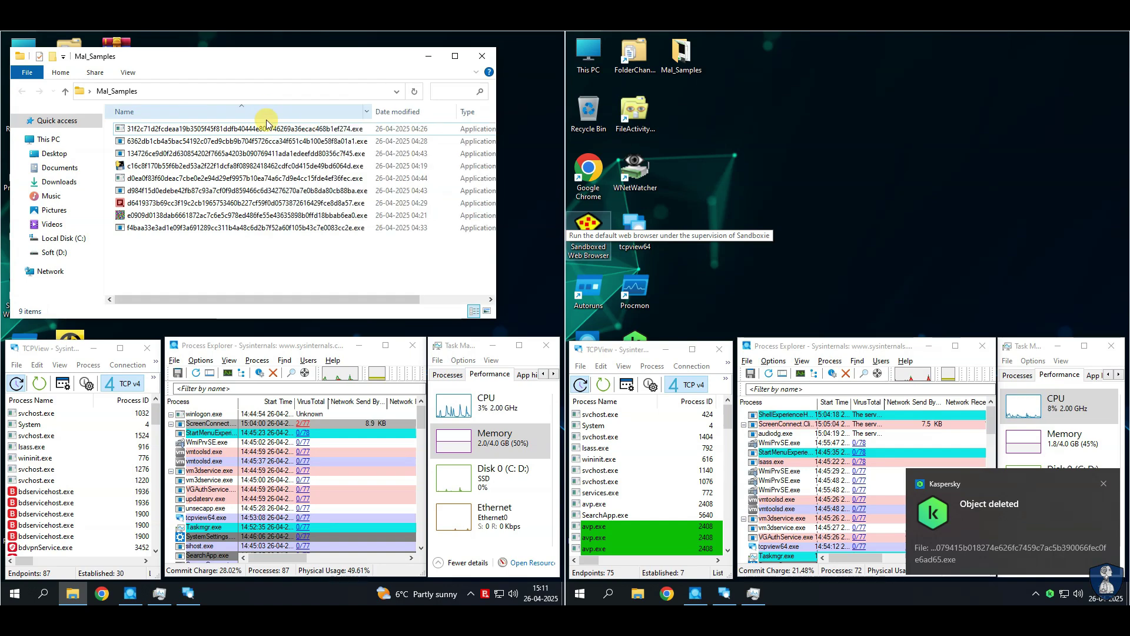
# - Check the samples remaining in the Bitdefender machine's Mal_Samples folder and close the folder window
pyautogui.moveTo(166, 254); pyautogui.dragTo(182, 123)
pyautogui.click(158, 267)
pyautogui.click(482, 57)
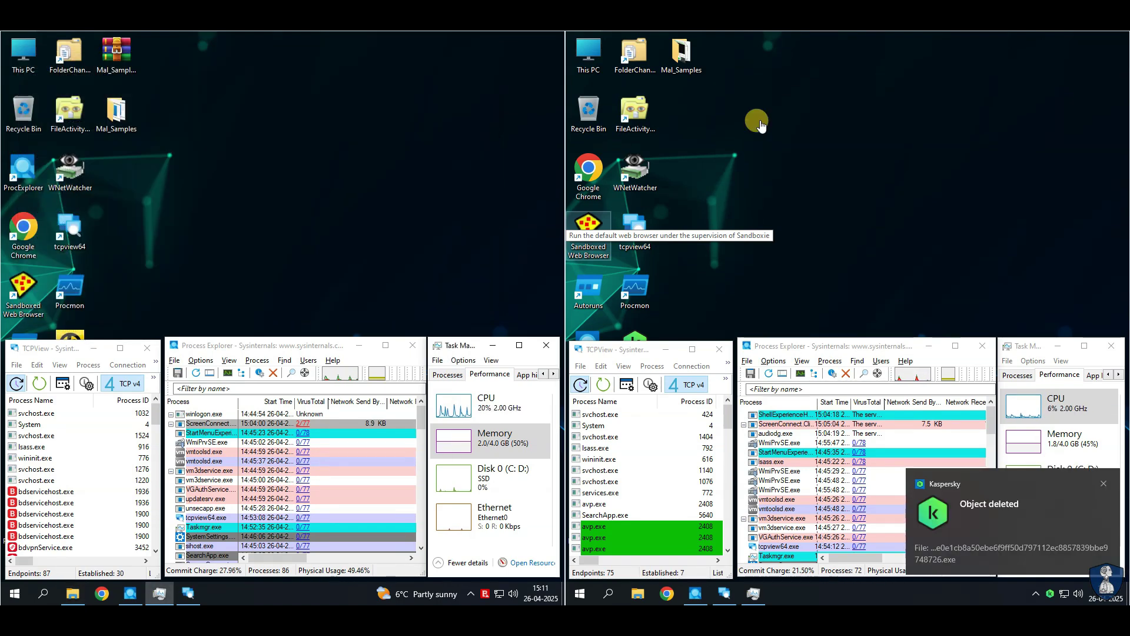
# - Open the Mal_Samples folder on the Kaspersky machine, widen its window, and delete MalTester2.exe and MalTester2-log.txt
pyautogui.doubleClick(680, 56)
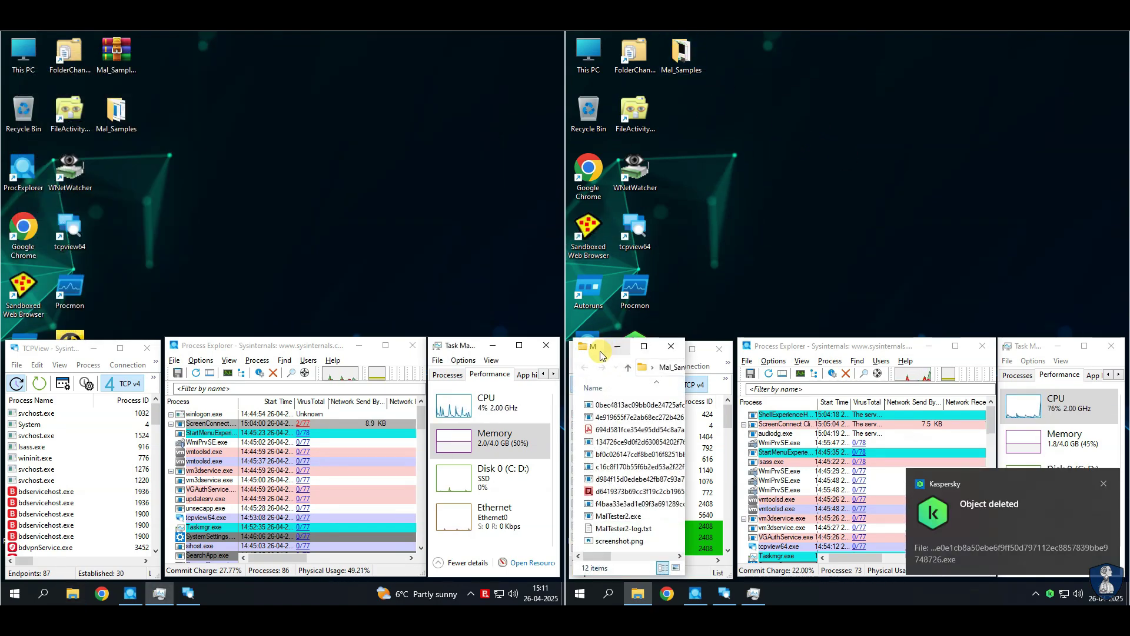
pyautogui.moveTo(684, 252); pyautogui.dragTo(1046, 252)
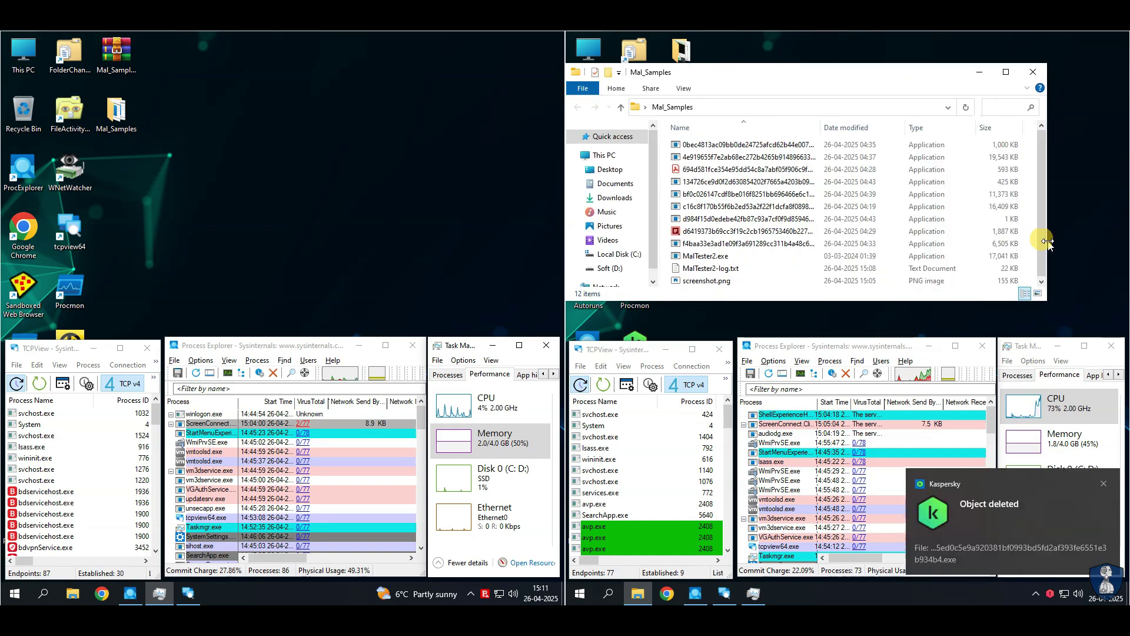
pyautogui.click(709, 255)
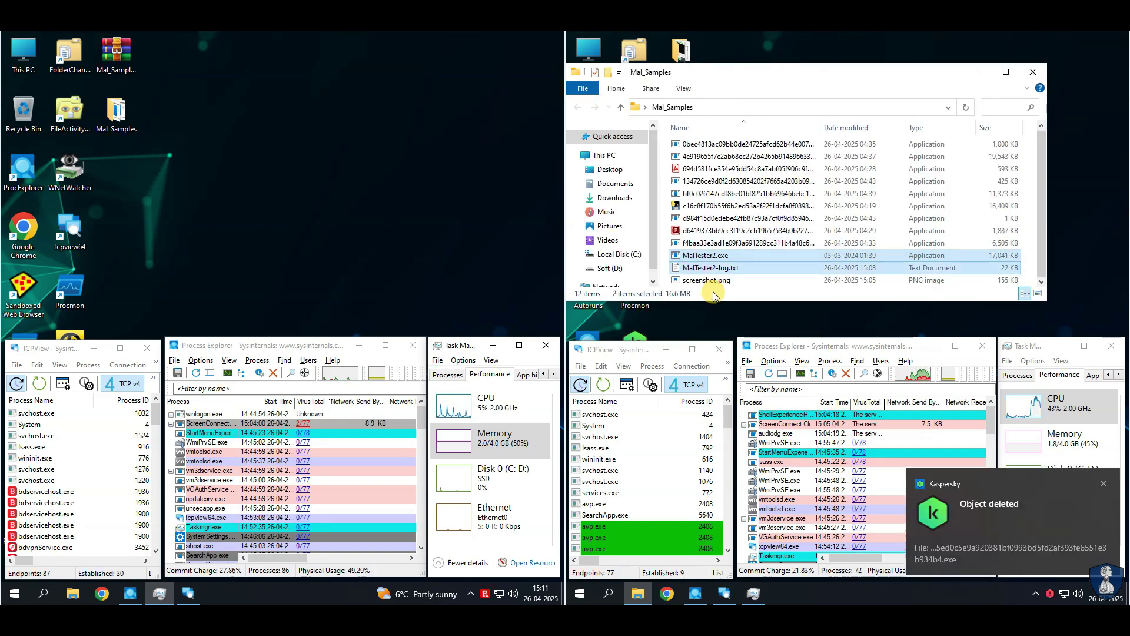
# - View screenshot.png from the Kaspersky machine's Mal_Samples folder in a maximized Windows Photo Viewer window
pyautogui.doubleClick(709, 245)
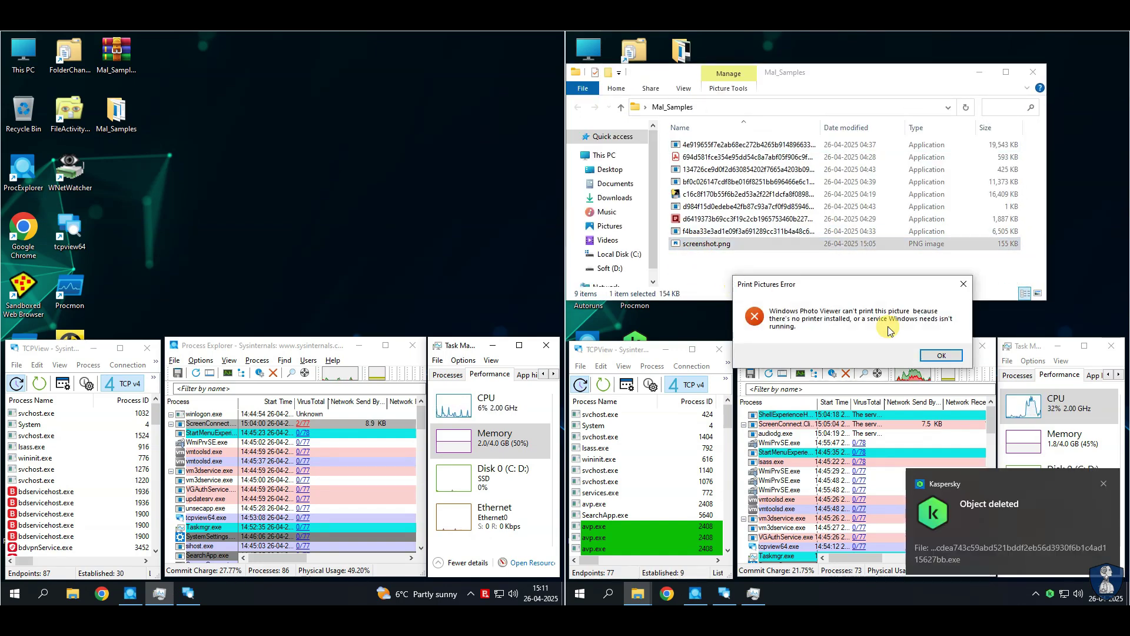
pyautogui.rightClick(692, 248)
pyautogui.click(764, 381)
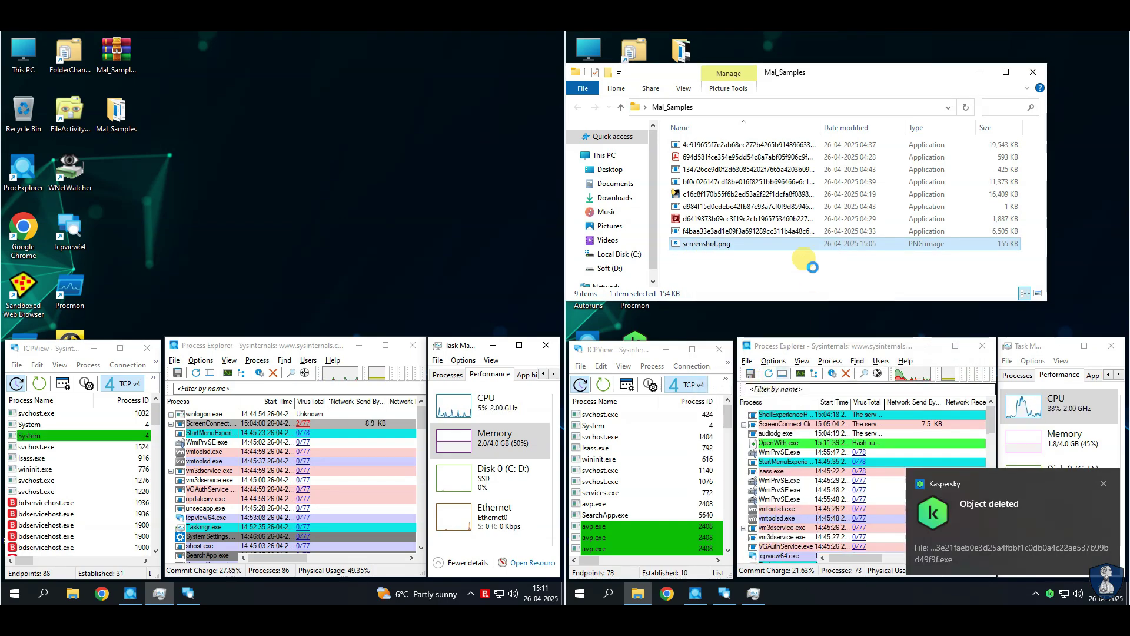
pyautogui.click(883, 313)
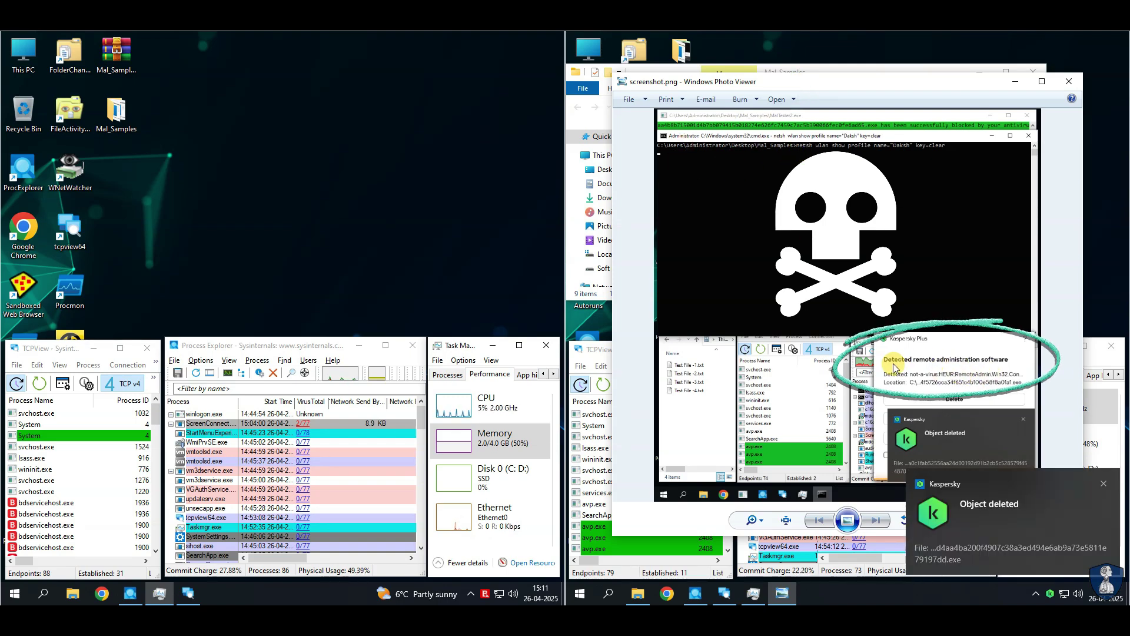
pyautogui.doubleClick(795, 86)
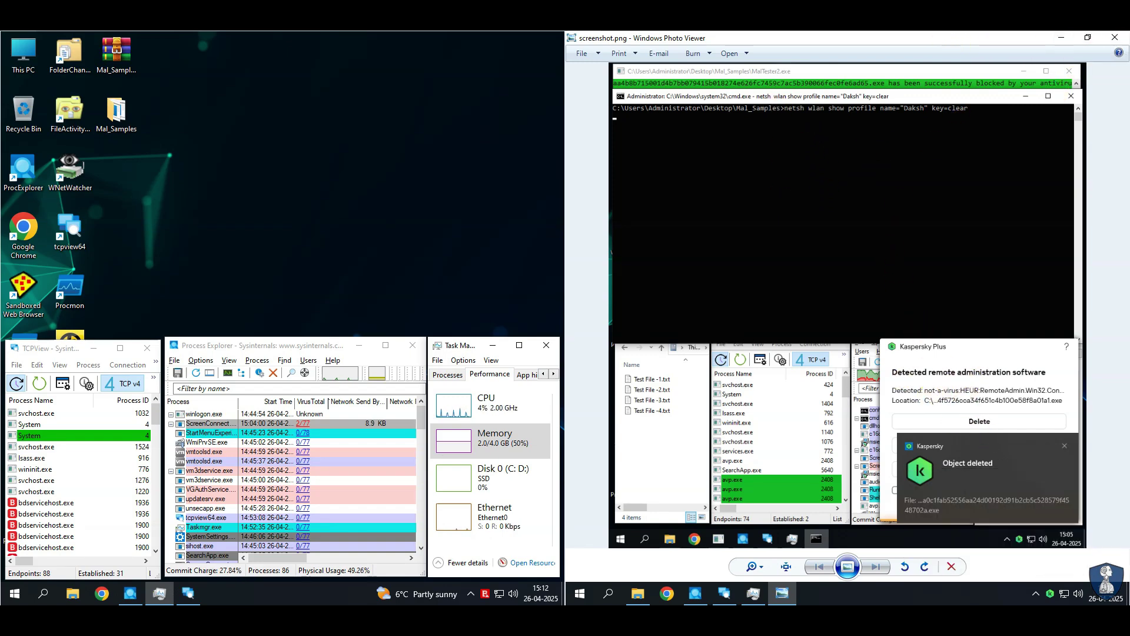
# - Close the image viewer and permanently delete screenshot.png from the Kaspersky machine's Mal_Samples folder
pyautogui.click(1115, 40)
pyautogui.click(704, 244)
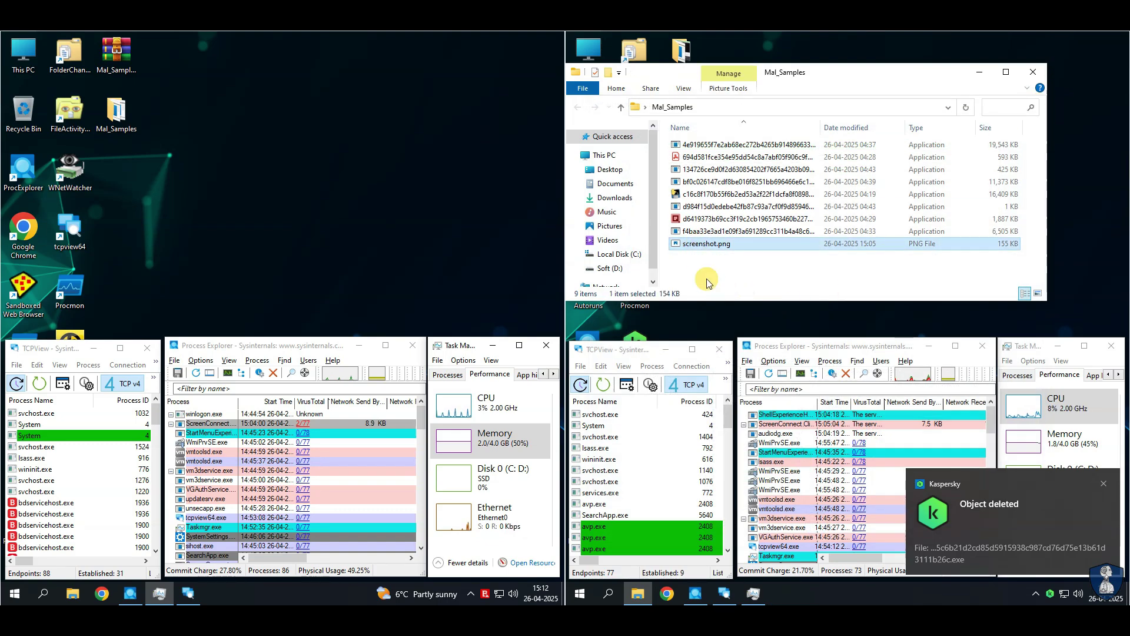
pyautogui.hotkey('shift', 'Delete')
pyautogui.press('Return')
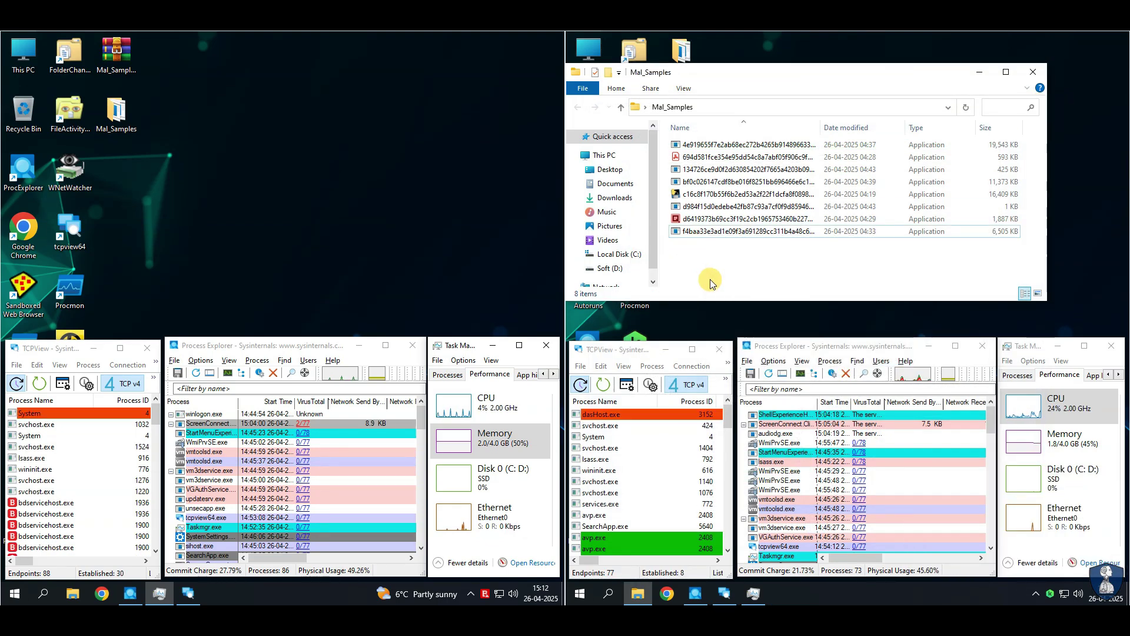
# - Compare the samples left in the Mal_Samples folders of the Kaspersky and Bitdefender machines, and close both folders
pyautogui.moveTo(736, 282); pyautogui.dragTo(737, 141)
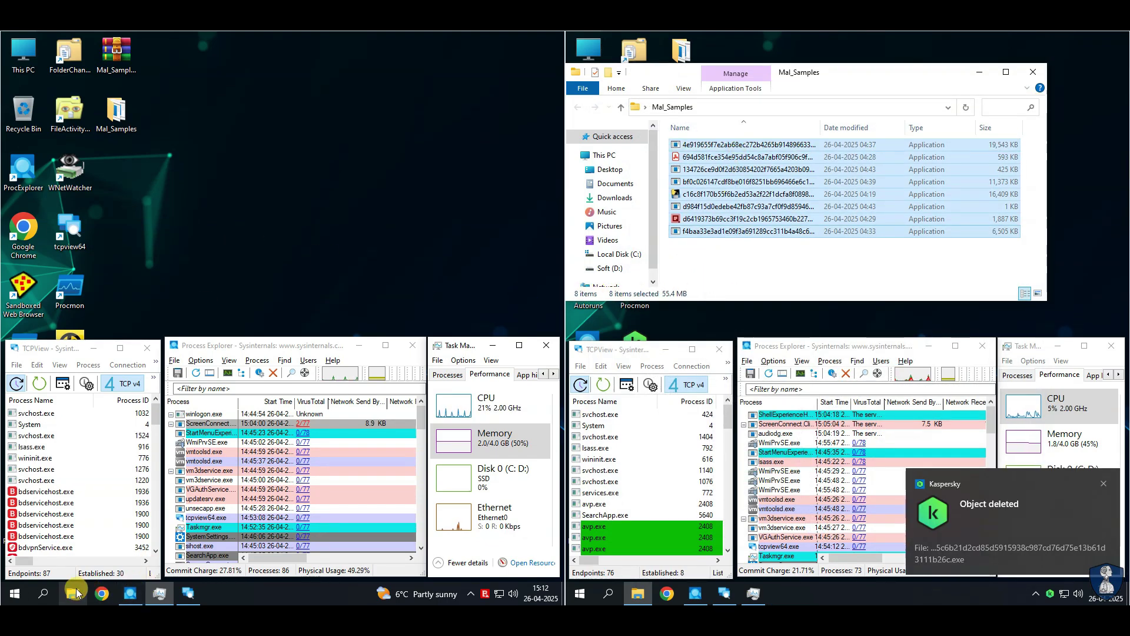
pyautogui.doubleClick(24, 53)
pyautogui.click(482, 56)
pyautogui.doubleClick(116, 111)
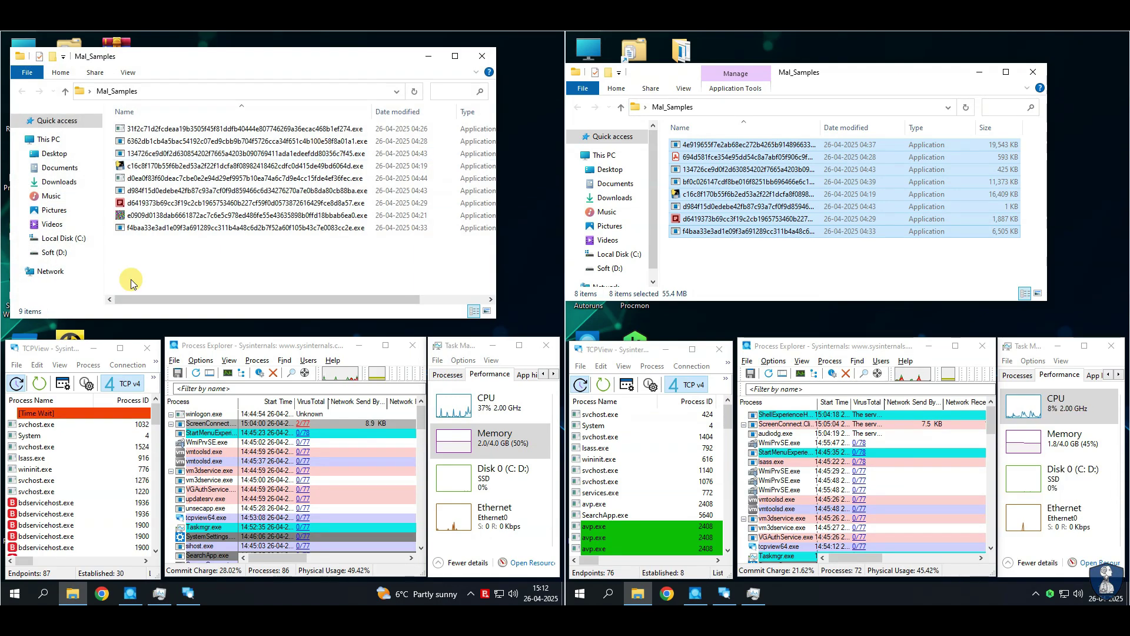
pyautogui.moveTo(141, 254); pyautogui.dragTo(173, 108)
pyautogui.click(148, 279)
pyautogui.click(482, 56)
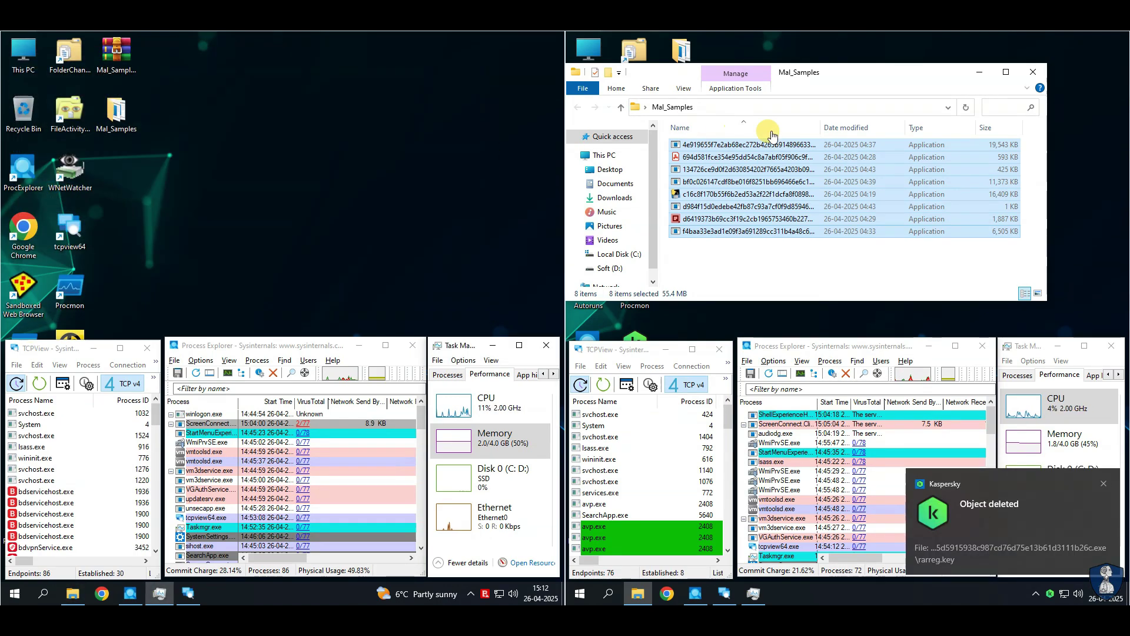
pyautogui.click(1033, 72)
# - Scan the Mal_Samples folder for viruses with Kaspersky on one machine and with Bitdefender on the other
pyautogui.rightClick(681, 52)
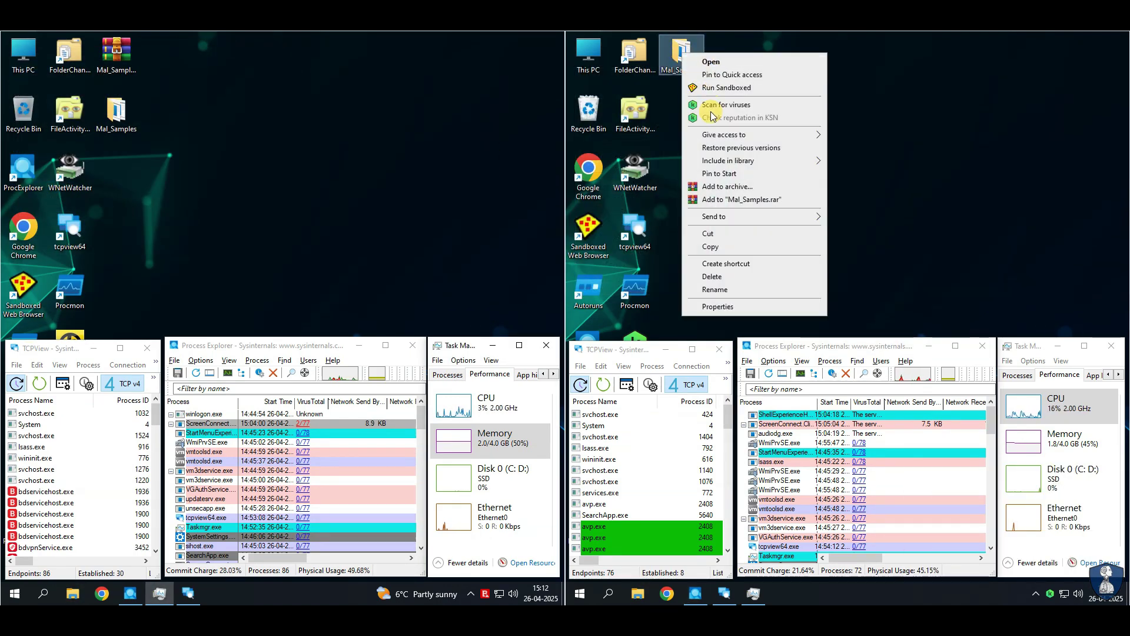
pyautogui.click(736, 113)
pyautogui.rightClick(113, 116)
pyautogui.moveTo(212, 193)
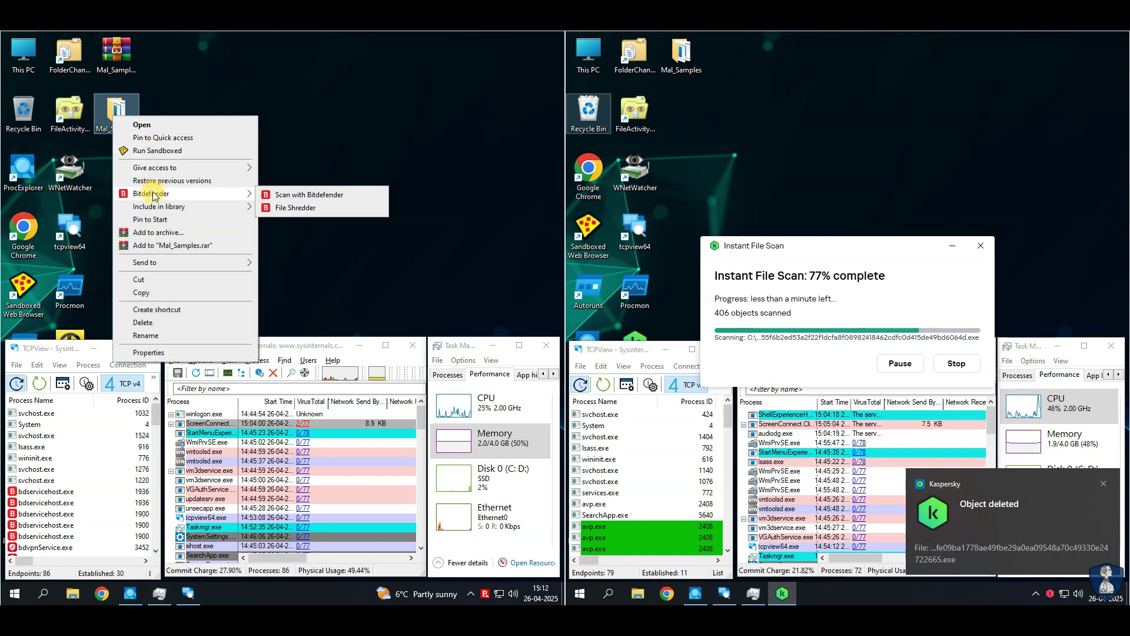
pyautogui.click(292, 198)
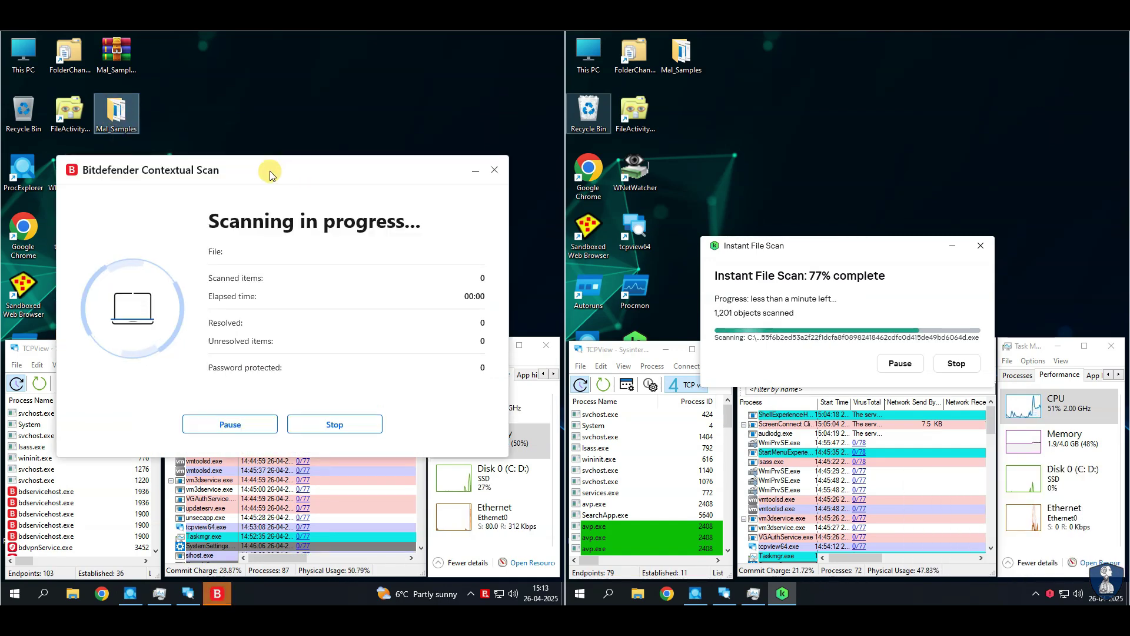
# - Close TCPView on both machines while the scans run
pyautogui.click(25, 346)
pyautogui.click(147, 350)
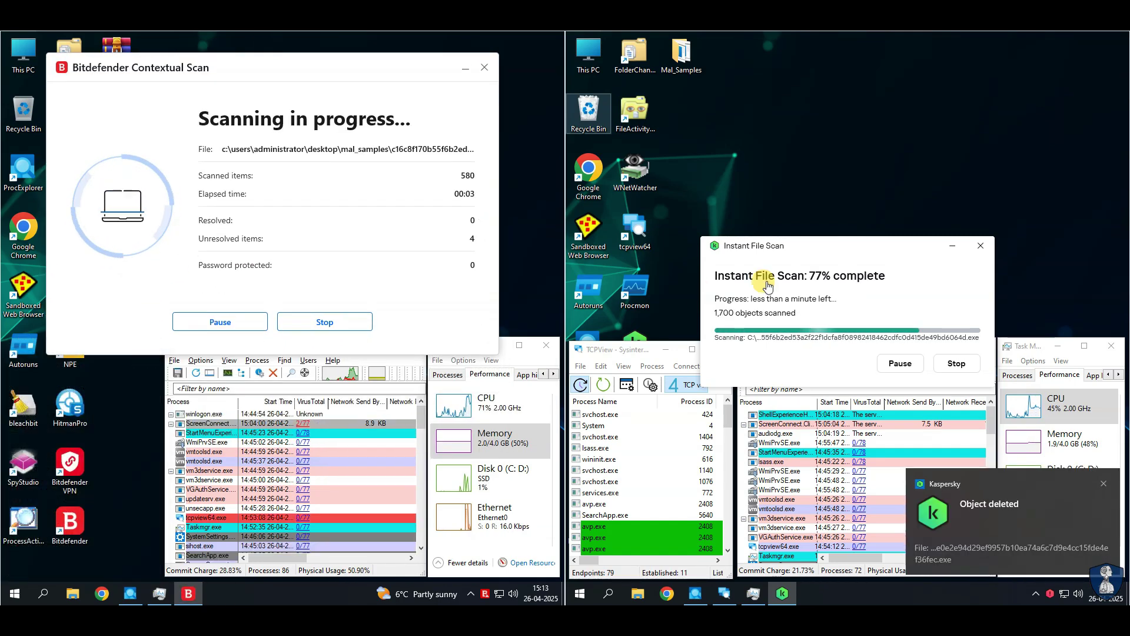
pyautogui.click(616, 355)
pyautogui.click(719, 349)
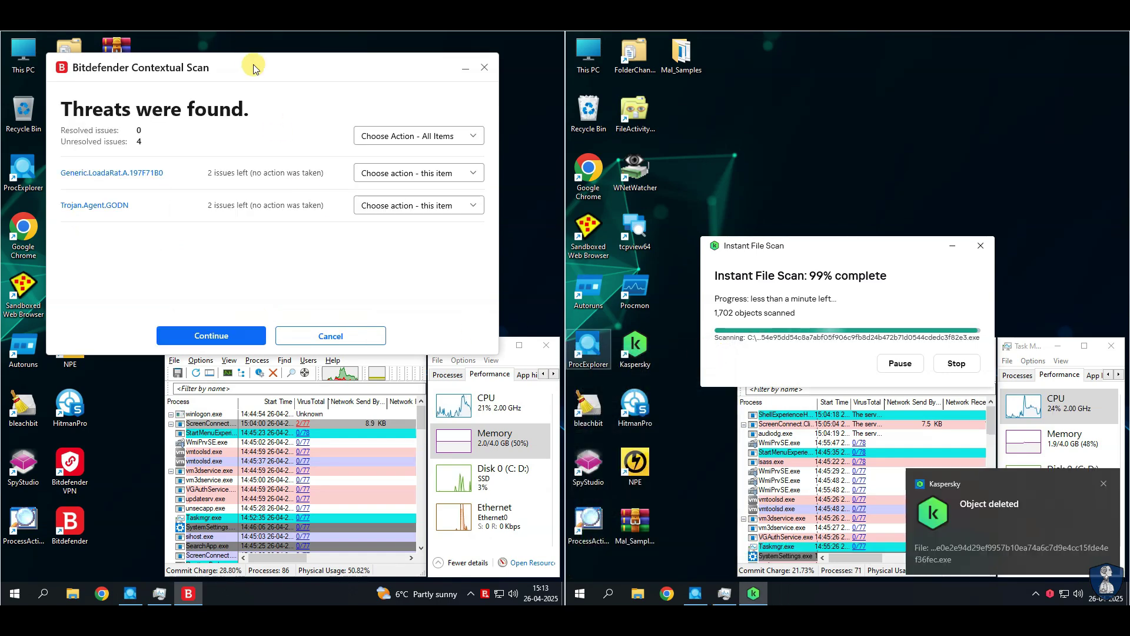
# - Apply the Delete action to all threats found by the Bitdefender Contextual Scan and continue
pyautogui.moveTo(252, 67); pyautogui.dragTo(252, 58)
pyautogui.click(406, 126)
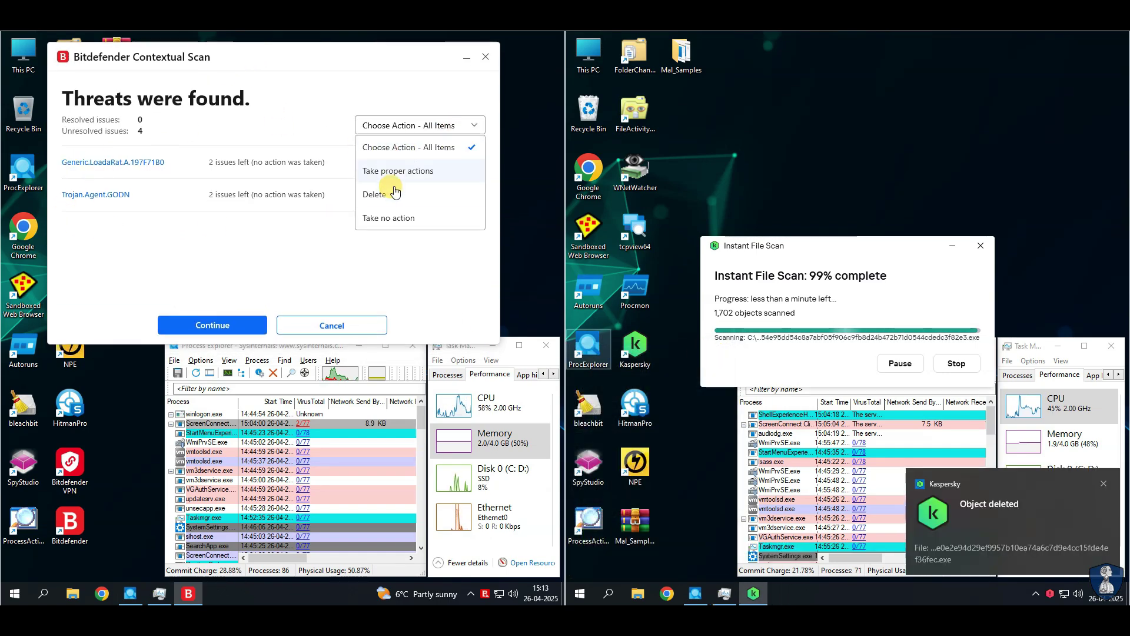
pyautogui.click(391, 192)
pyautogui.click(215, 326)
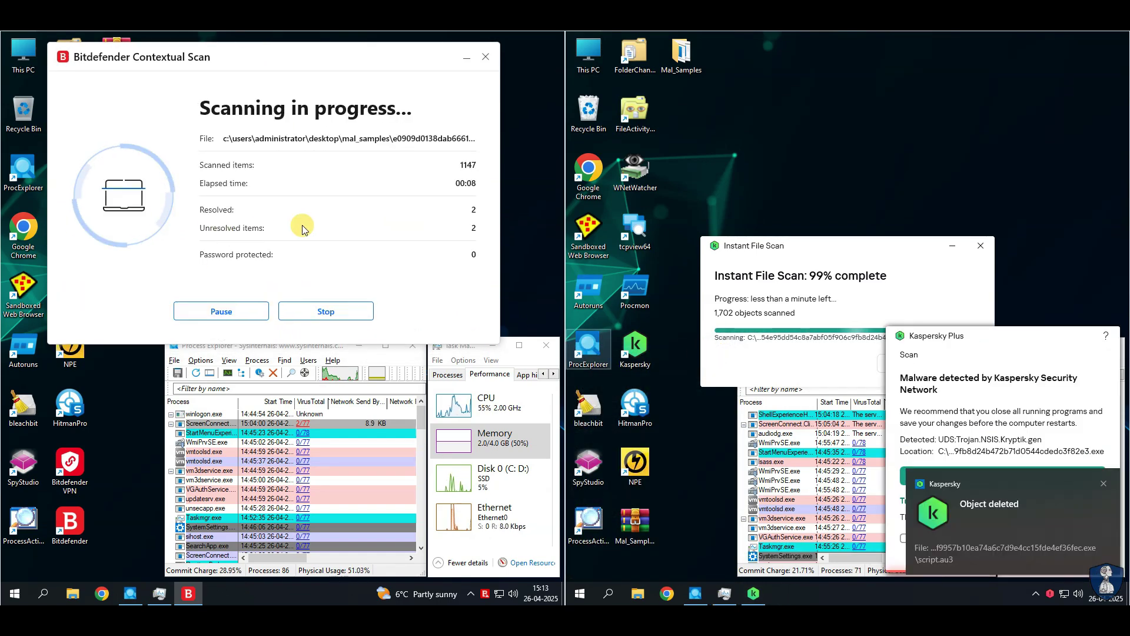
# - Apply "Take proper actions" to the threat left in the Bitdefender Contextual Scan, and close the completed scan
pyautogui.click(406, 133)
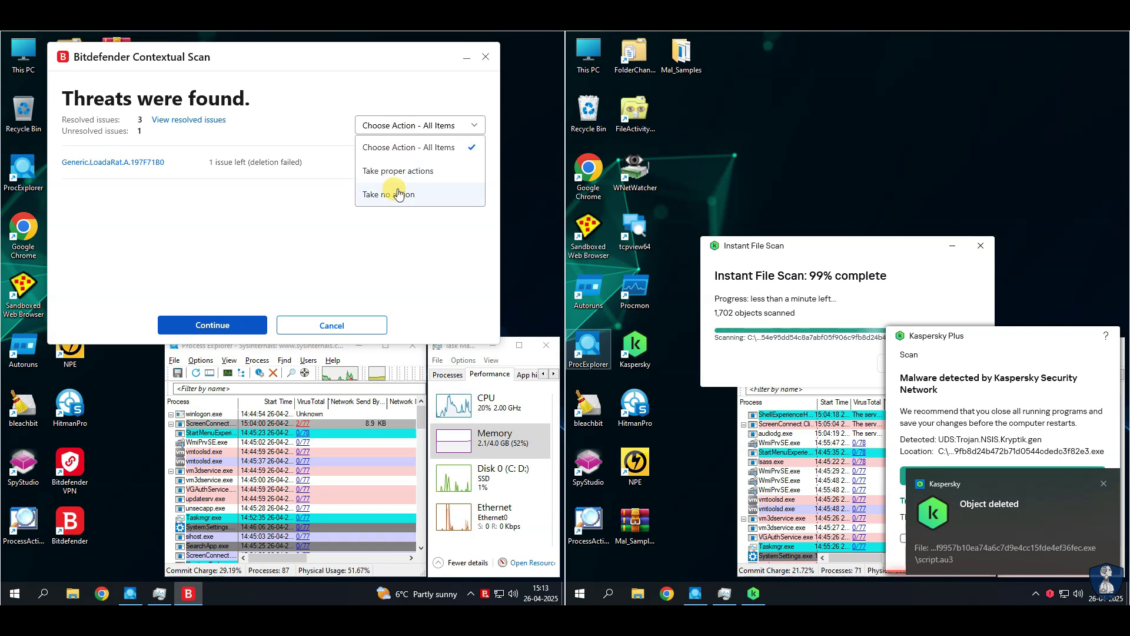
pyautogui.click(390, 171)
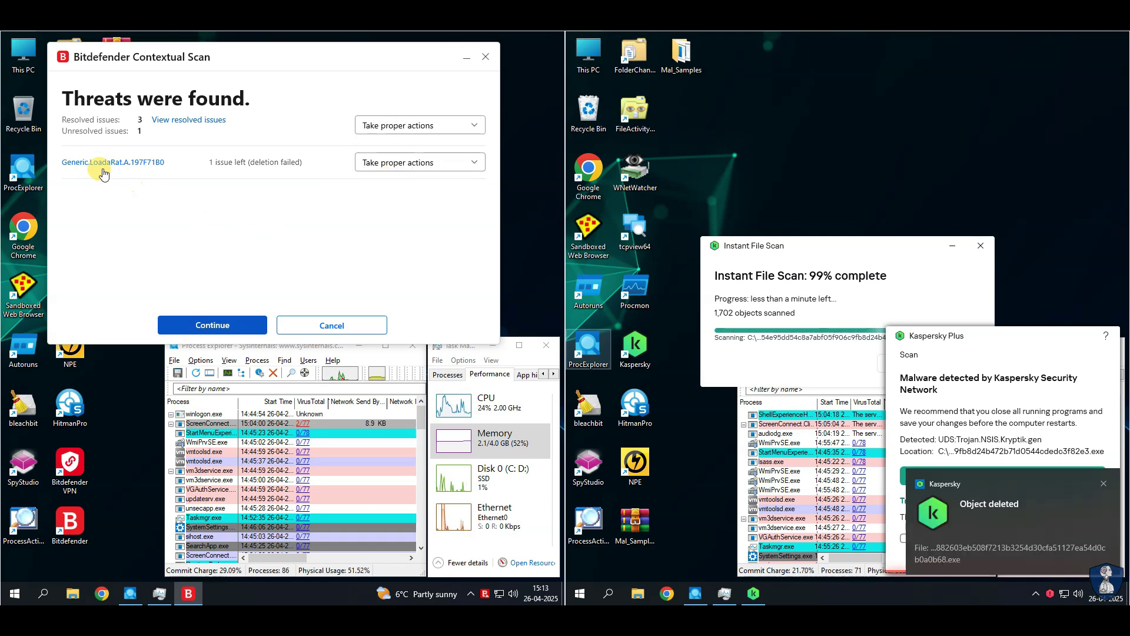
pyautogui.click(230, 331)
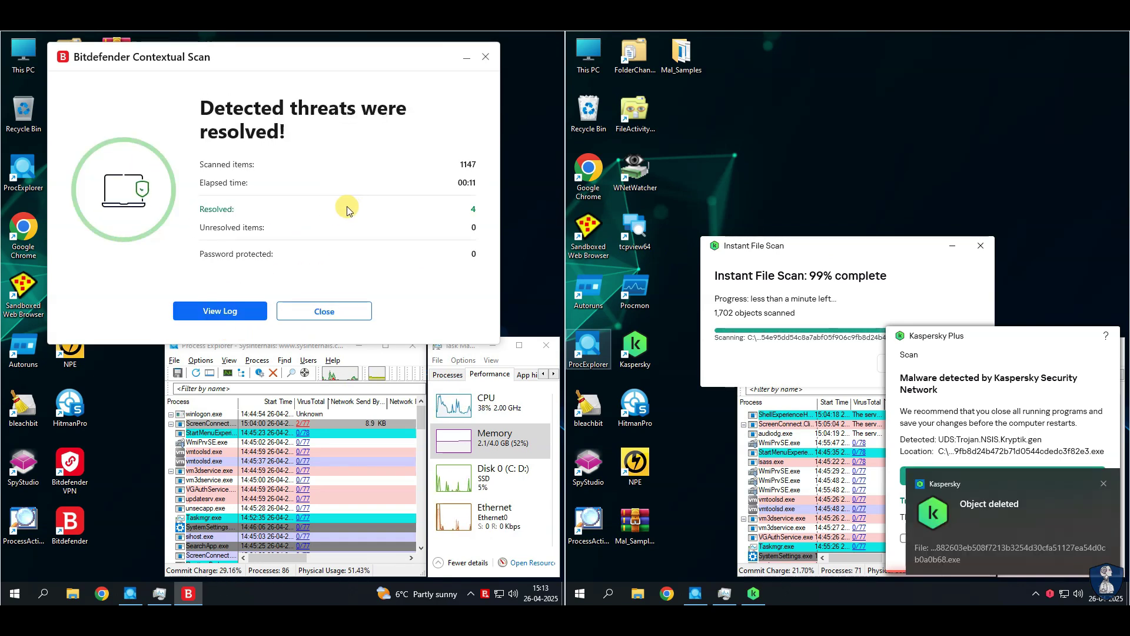
pyautogui.click(310, 312)
# - Rearrange the Kaspersky machine's windows and choose to try disinfecting the detected malware without a computer restart
pyautogui.moveTo(832, 241); pyautogui.dragTo(823, 94)
pyautogui.click(1105, 488)
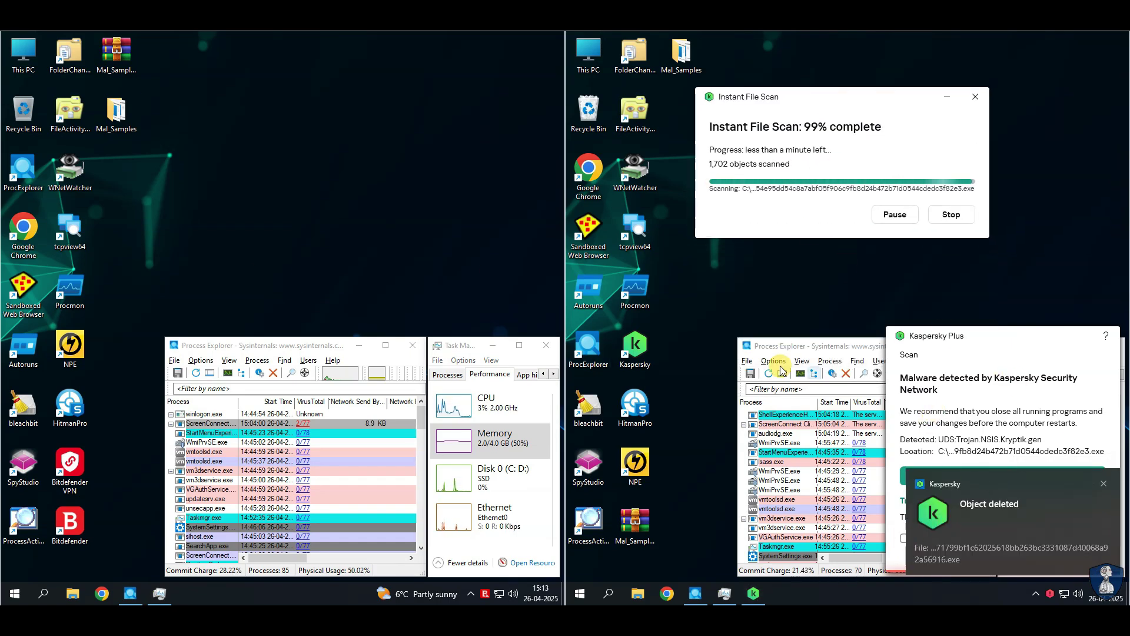
pyautogui.moveTo(777, 346); pyautogui.dragTo(613, 348)
pyautogui.moveTo(1007, 343); pyautogui.dragTo(839, 162)
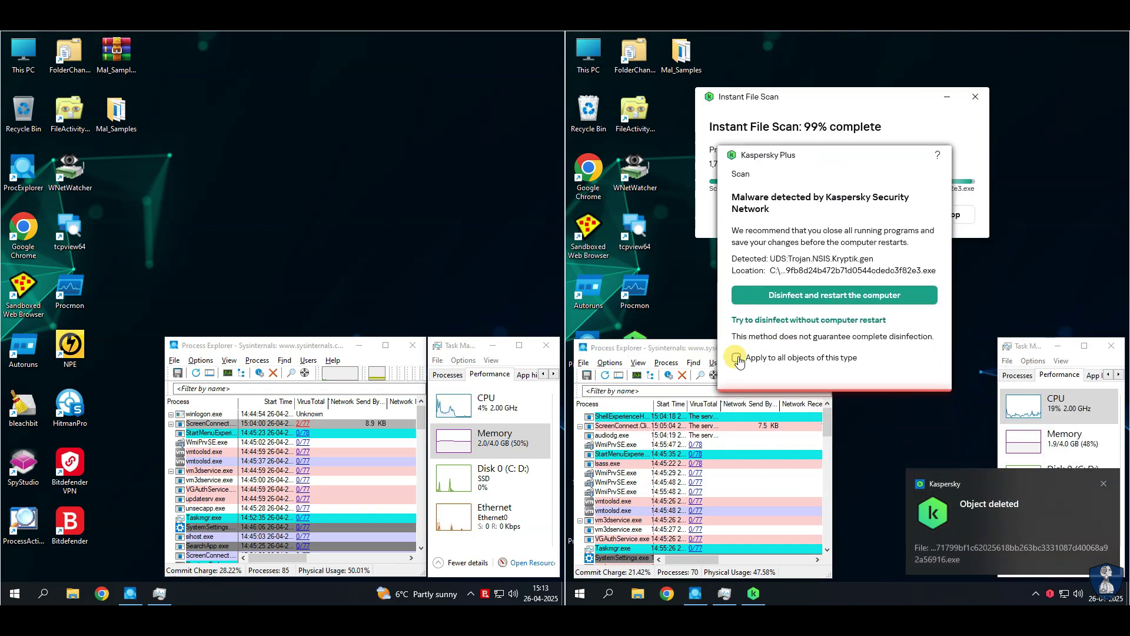
pyautogui.click(792, 321)
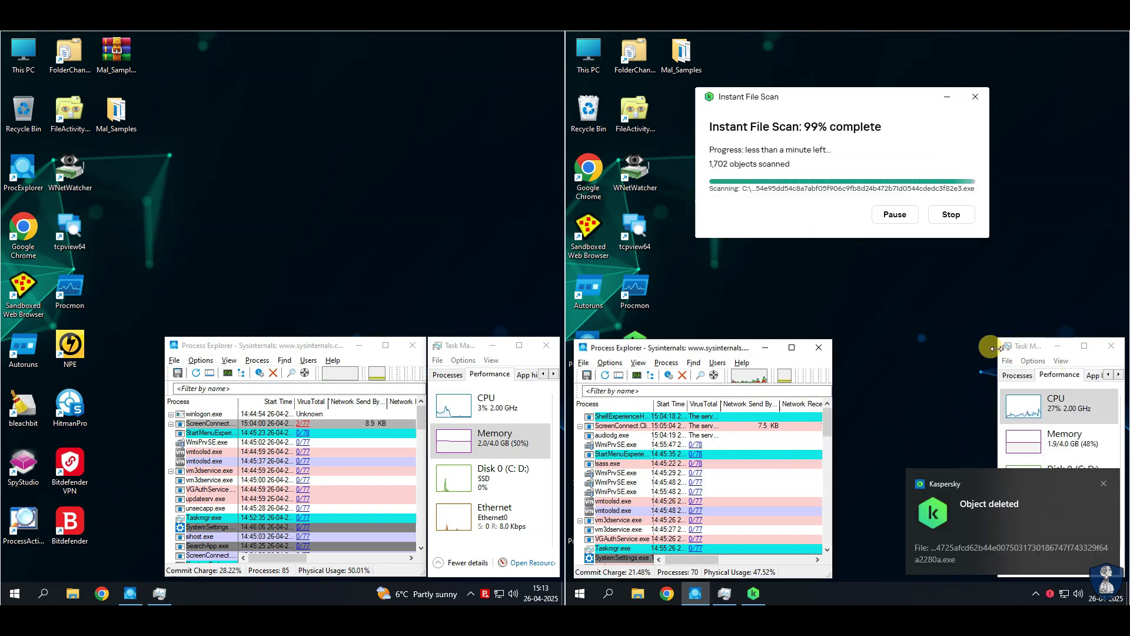
pyautogui.moveTo(1003, 350); pyautogui.dragTo(840, 351)
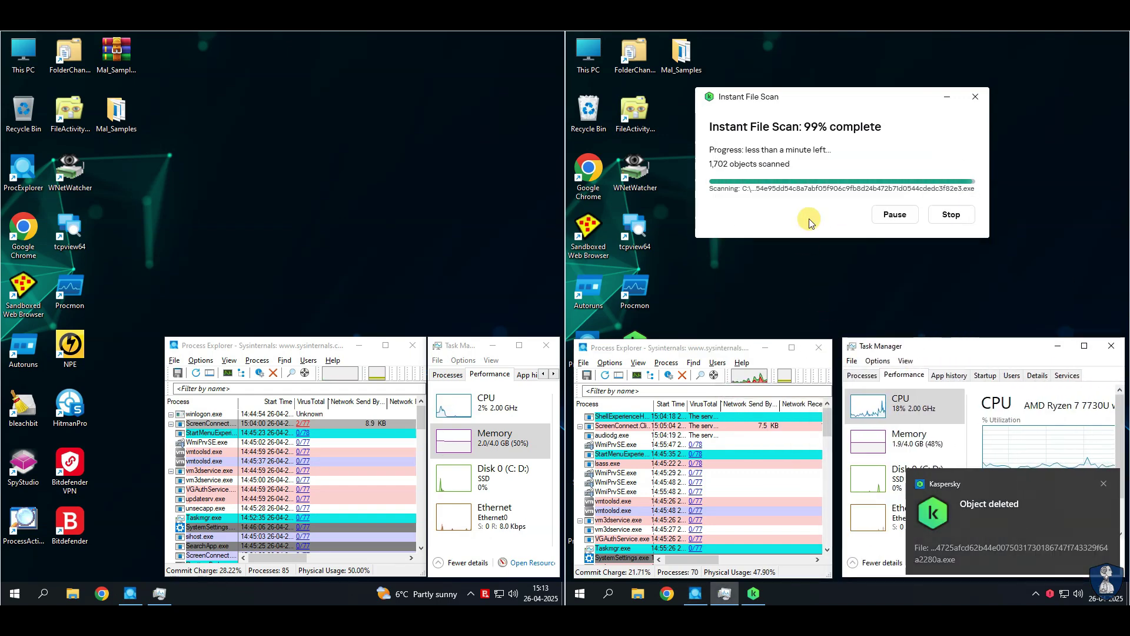
# - Try to end the ScreenConnect process in the Bitdefender machine's Process Explorer, and widen and reposition that window
pyautogui.click(199, 425)
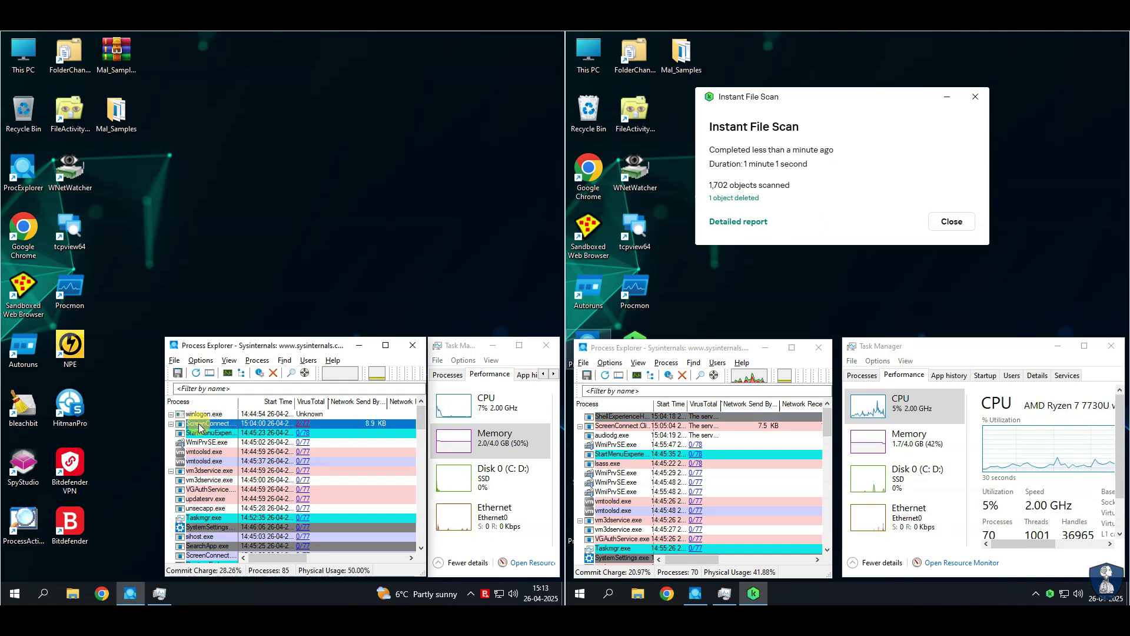
pyautogui.press('Delete')
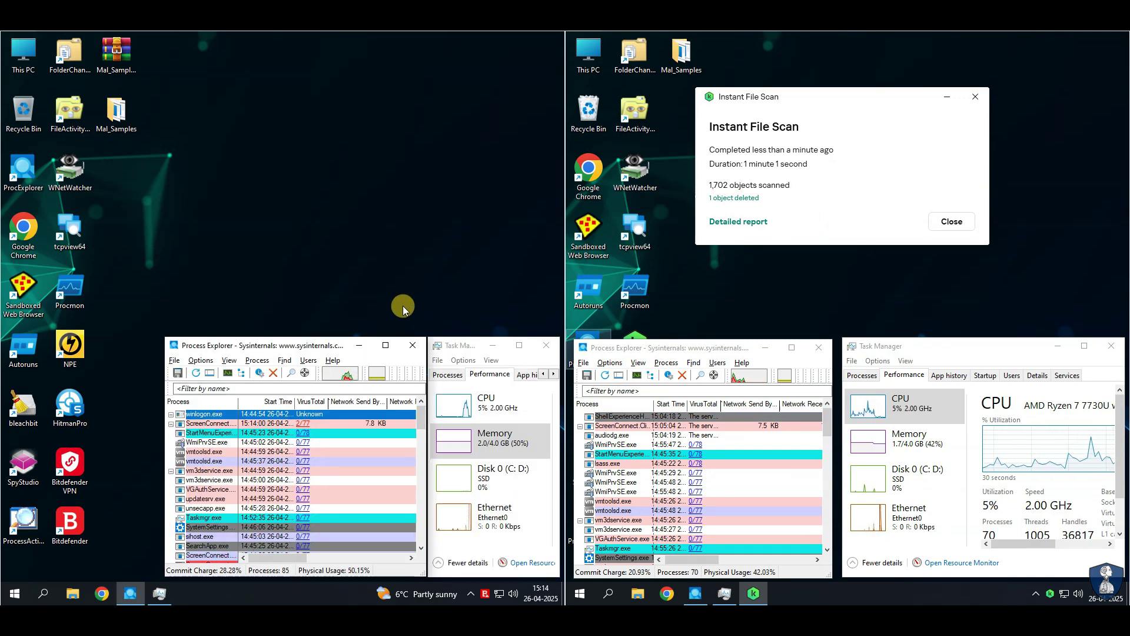
pyautogui.moveTo(165, 353); pyautogui.dragTo(52, 353)
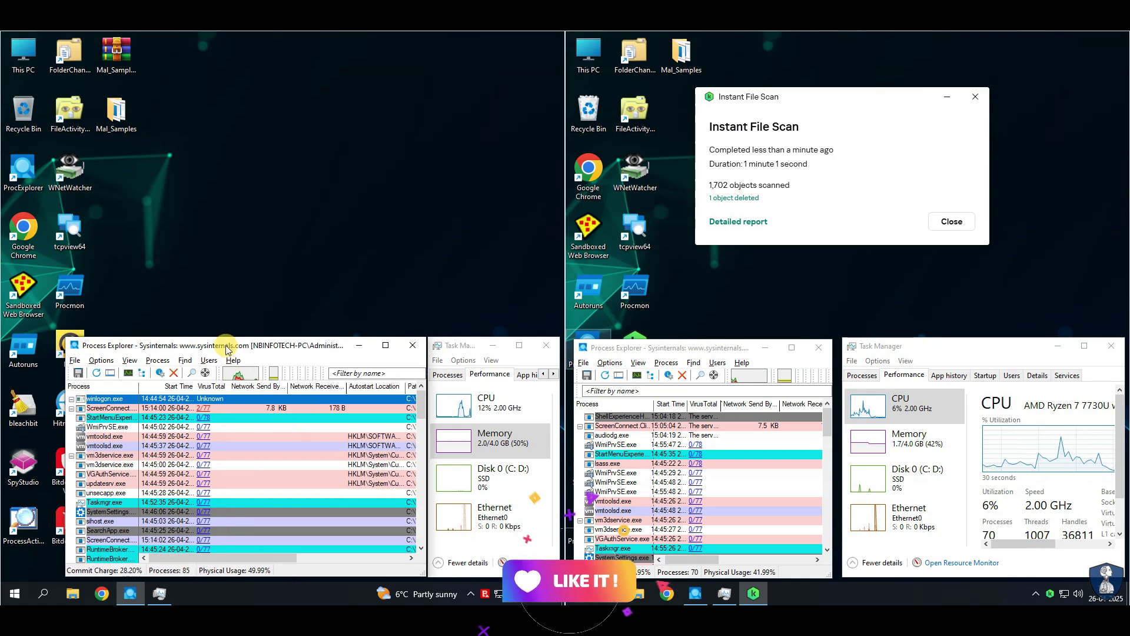
pyautogui.moveTo(215, 346); pyautogui.dragTo(166, 349)
pyautogui.click(403, 274)
pyautogui.click(848, 289)
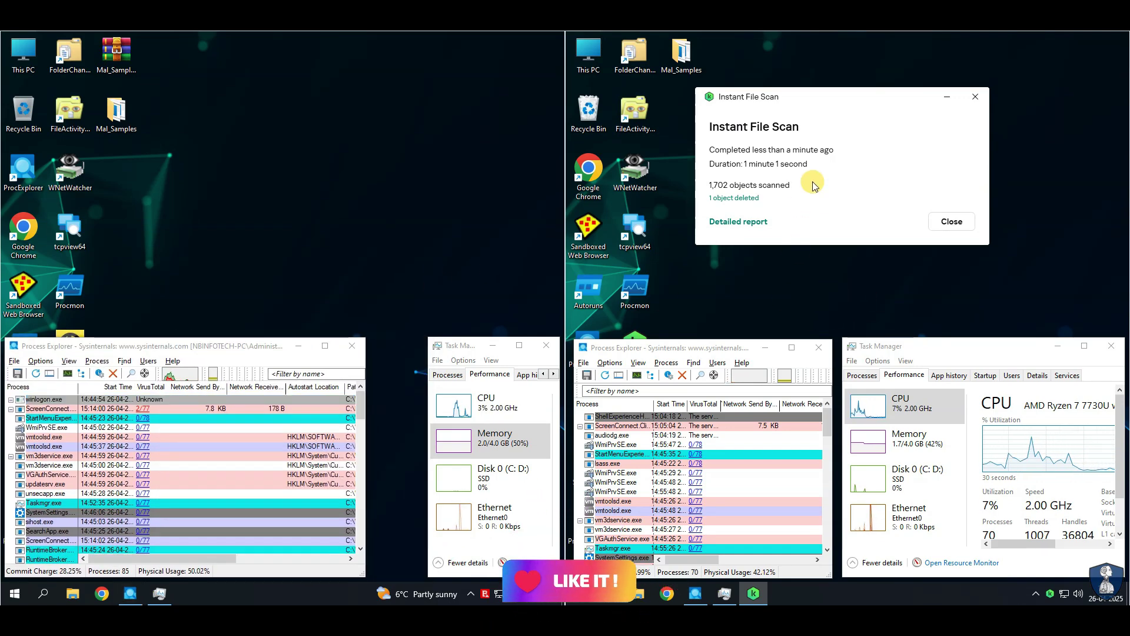
# - Review the detailed report of Kaspersky's Instant File Scan, and close the report and the scan window
pyautogui.click(745, 222)
pyautogui.moveTo(747, 169); pyautogui.dragTo(725, 183)
pyautogui.click(1036, 183)
pyautogui.click(956, 223)
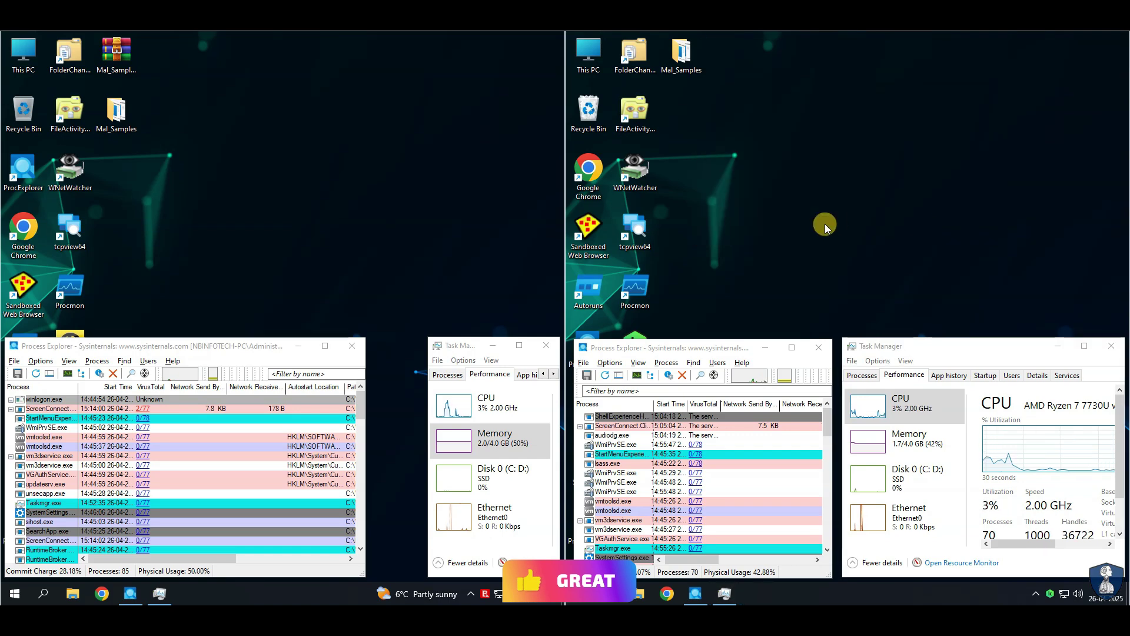
# - Refresh the Kaspersky machine's desktop and close Process Explorer and Task Manager on both machines
pyautogui.rightClick(801, 135)
pyautogui.click(845, 169)
pyautogui.click(818, 347)
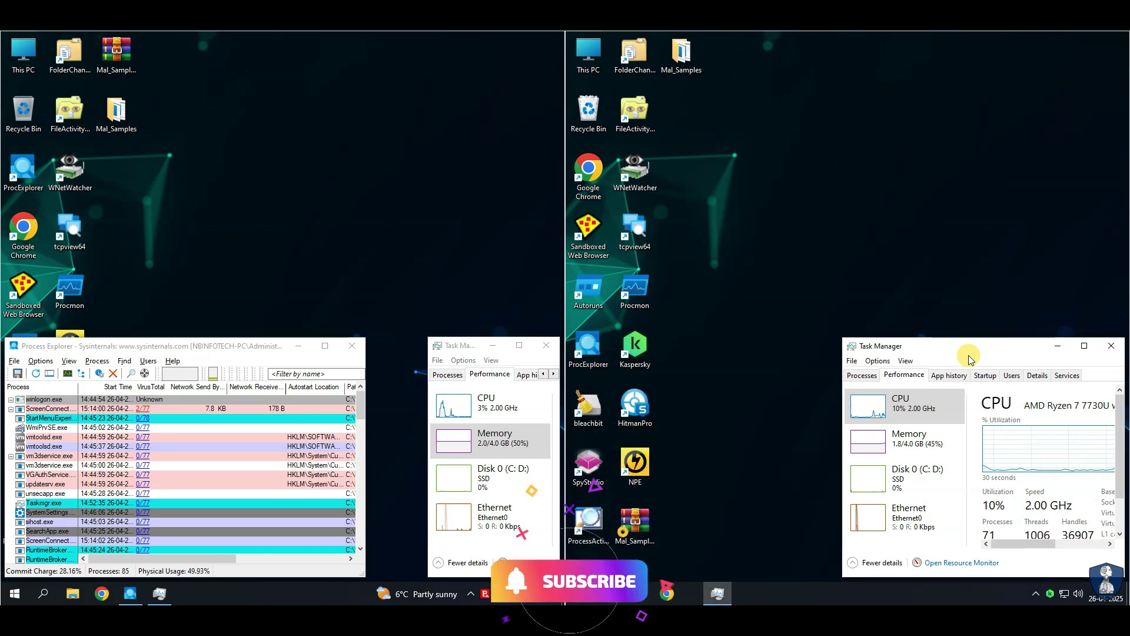
pyautogui.moveTo(1040, 347); pyautogui.dragTo(986, 353)
pyautogui.click(1057, 353)
pyautogui.click(545, 349)
pyautogui.click(352, 347)
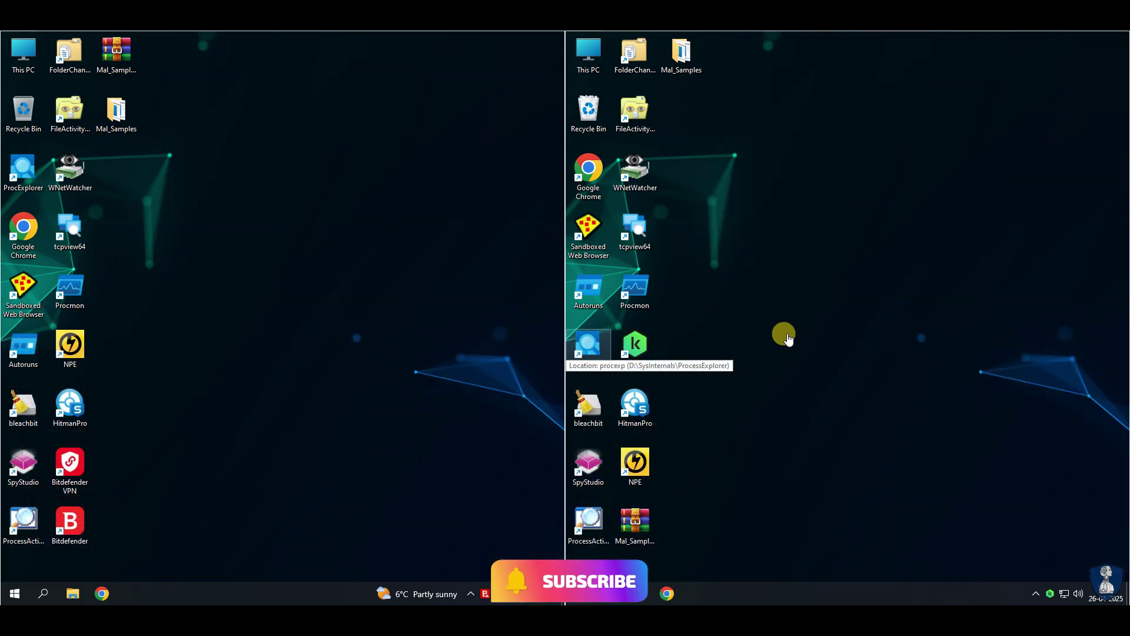
# - Check the files left in the Kaspersky machine's Mal_Samples folder, and permanently empty that machine's Recycle Bin
pyautogui.doubleClick(680, 54)
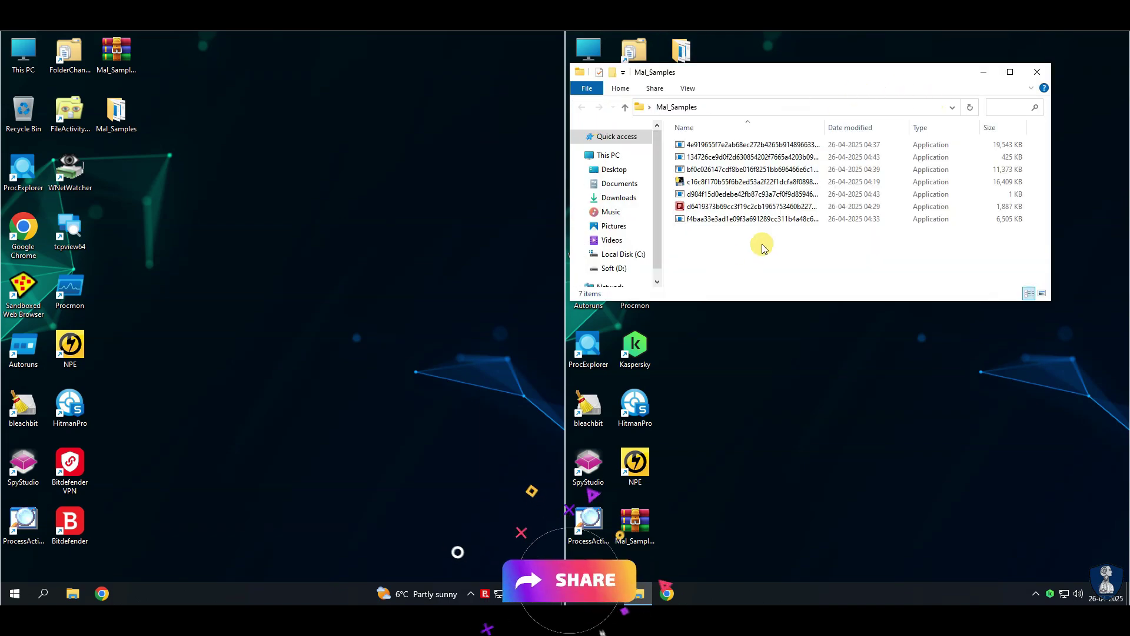
pyautogui.click(1037, 71)
pyautogui.rightClick(586, 107)
pyautogui.click(623, 142)
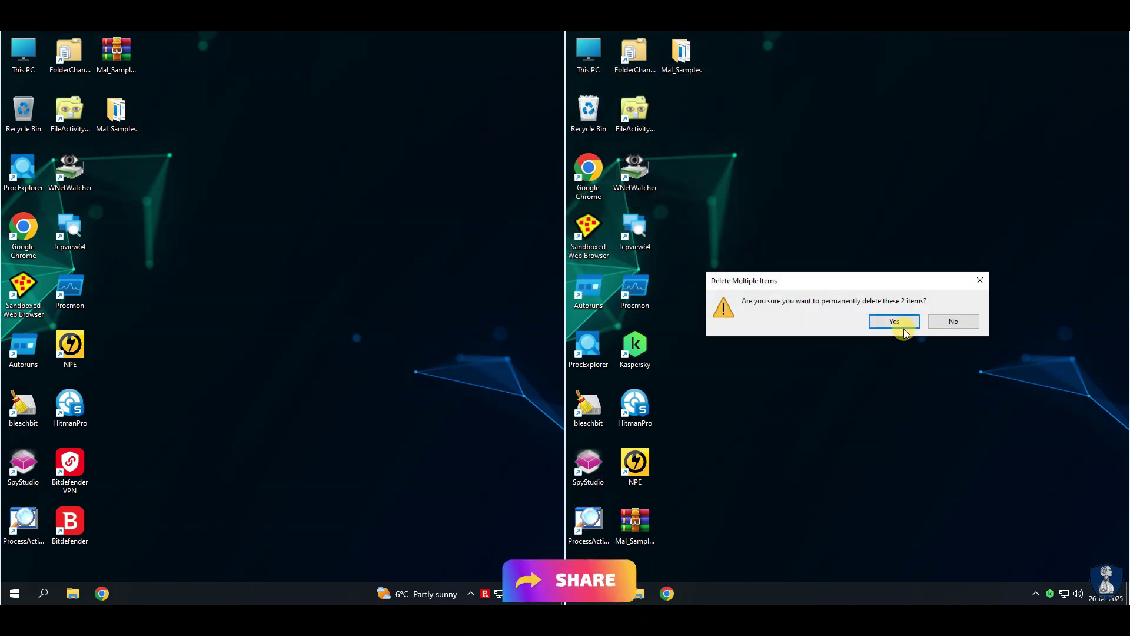
pyautogui.click(904, 328)
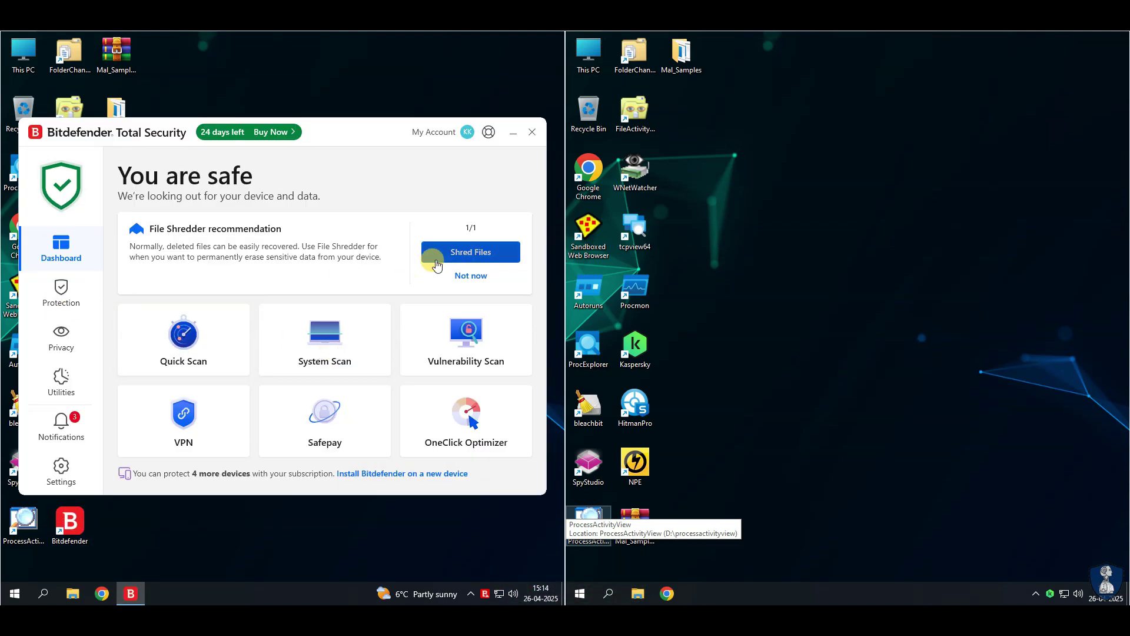
# - Open and dismiss Bitdefender's File Shredder recommendation, and start the first System Scan
pyautogui.click(425, 252)
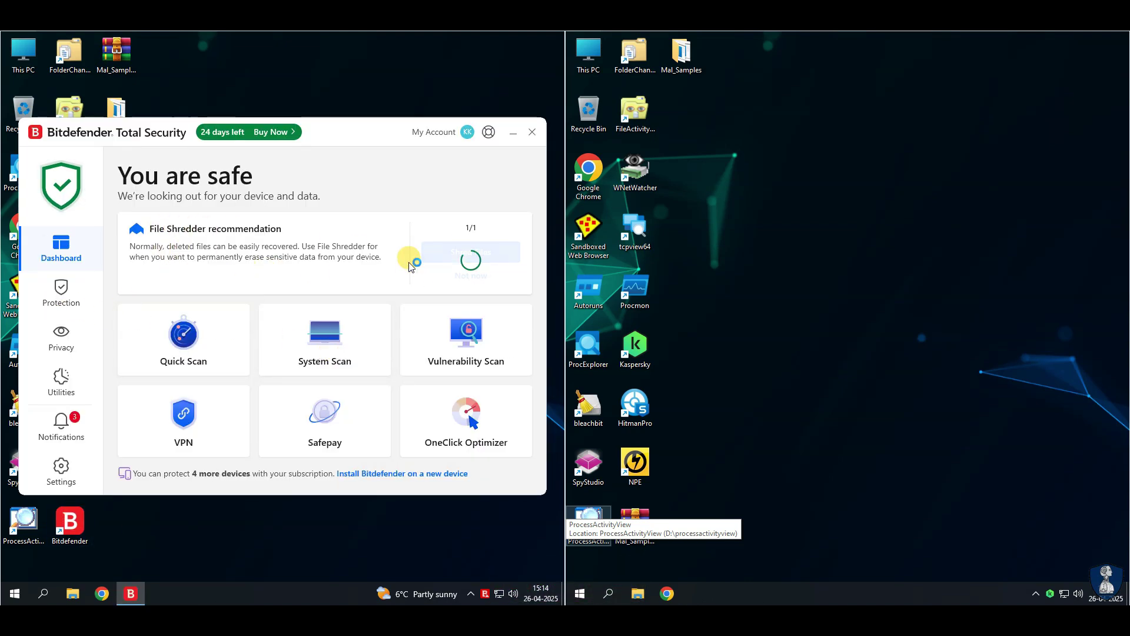
pyautogui.click(493, 172)
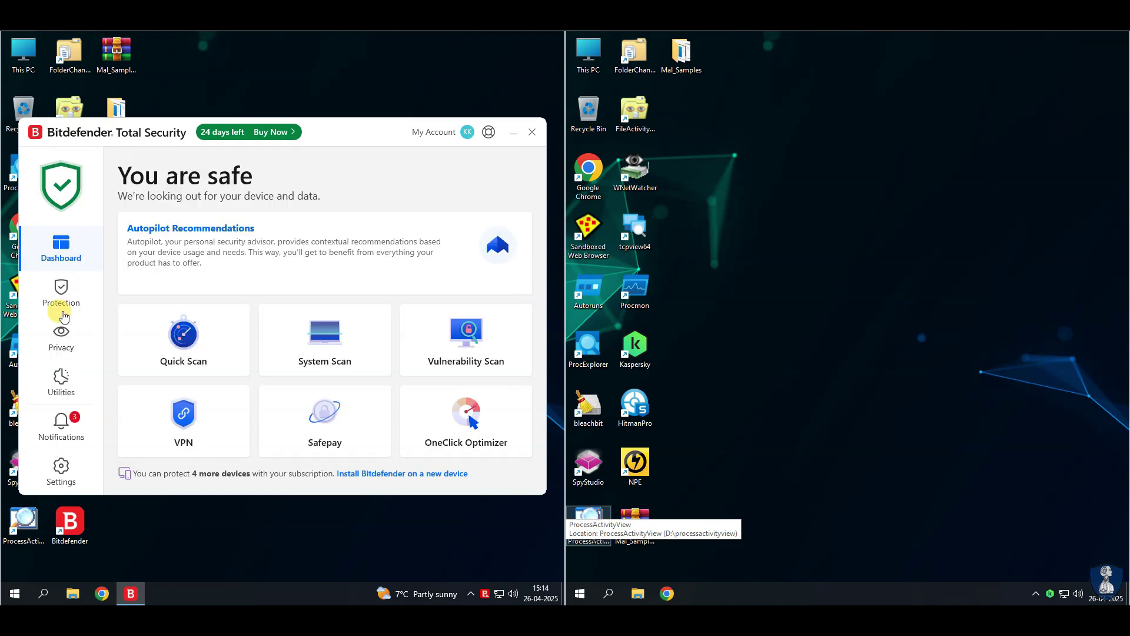
pyautogui.click(329, 347)
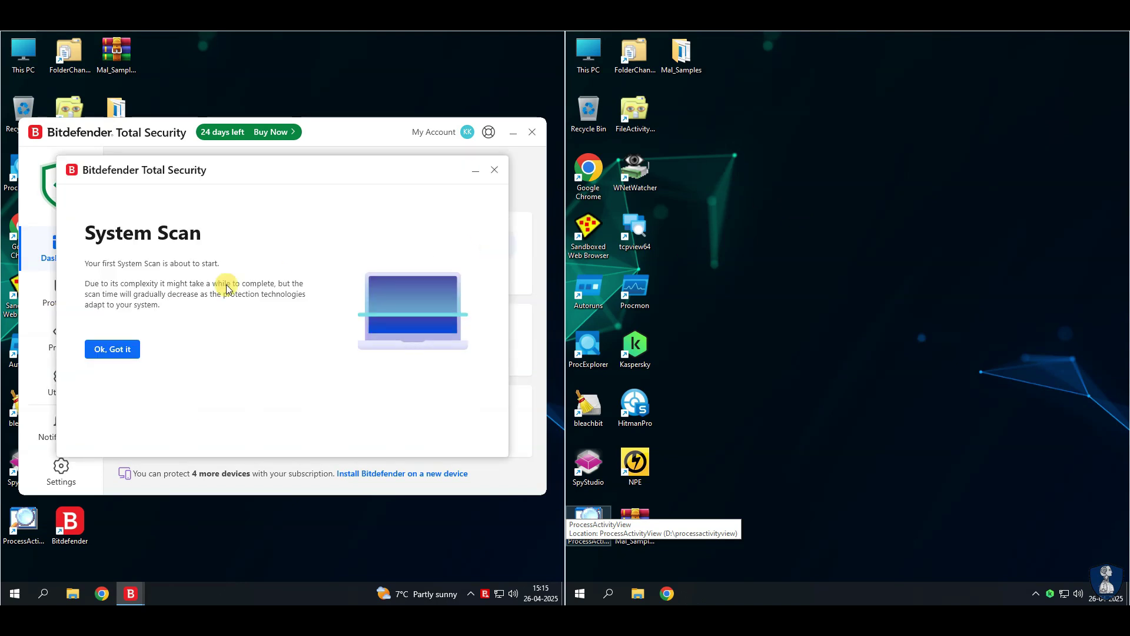
pyautogui.click(112, 349)
# - Open Kaspersky Plus and run a Full Scan set to keep the computer turned on after the scan
pyautogui.doubleClick(636, 347)
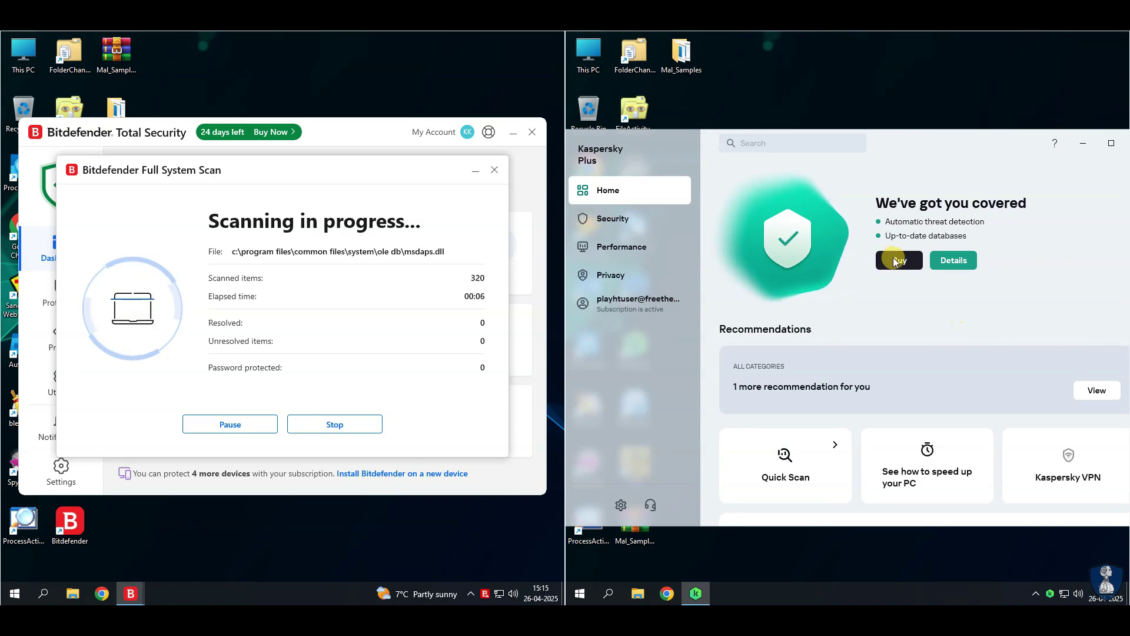
pyautogui.scroll(-4, 883, 412)
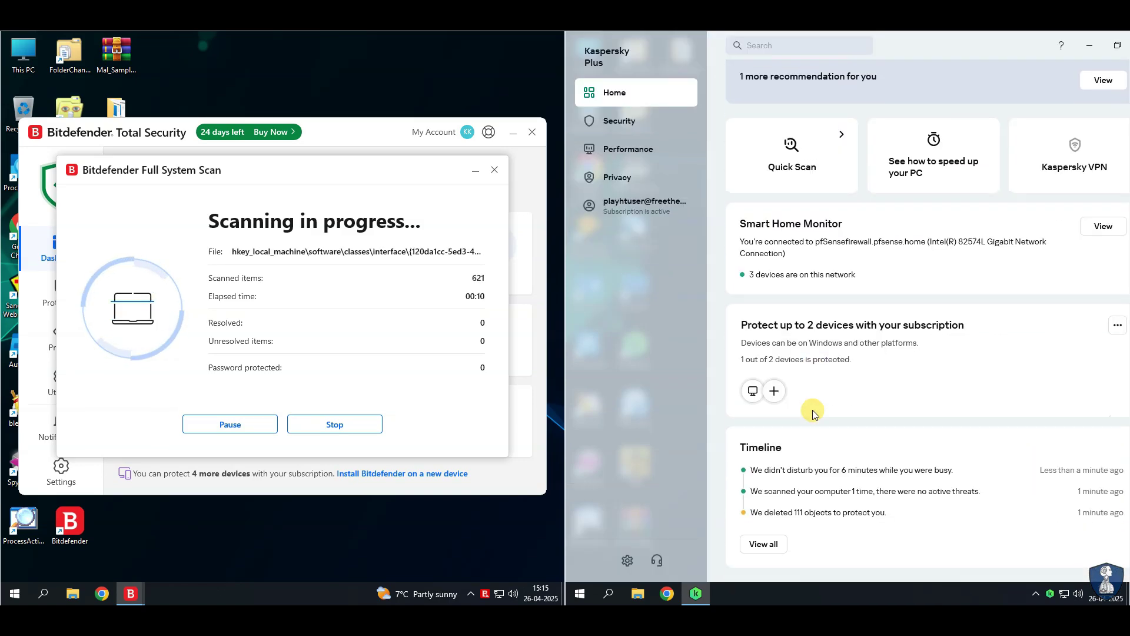
pyautogui.scroll(4, 812, 412)
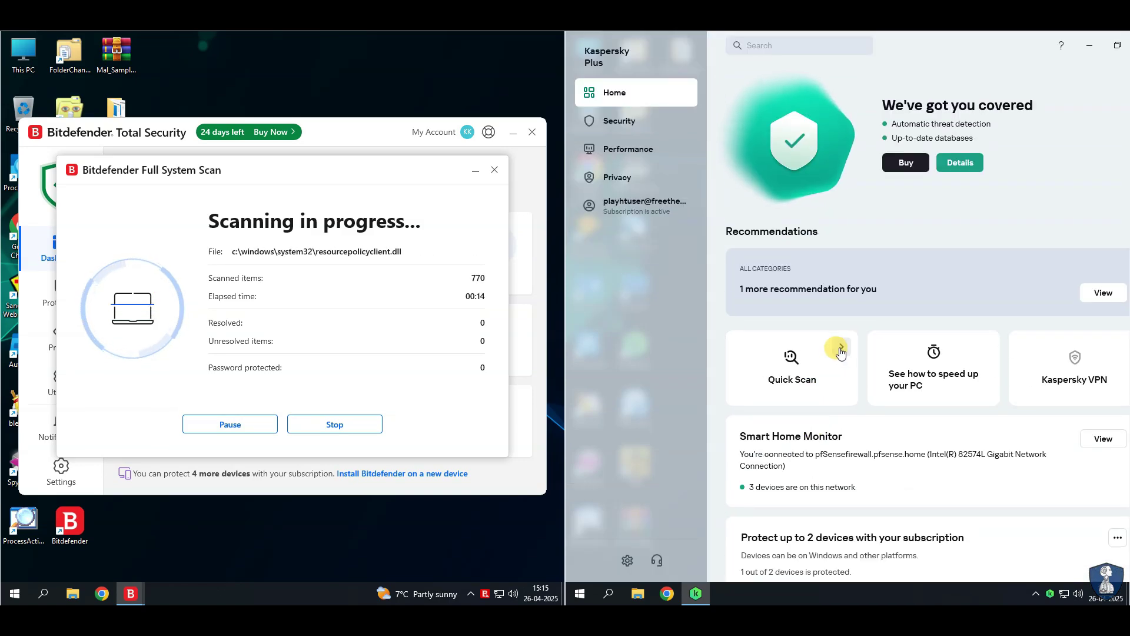
pyautogui.click(840, 352)
pyautogui.click(881, 405)
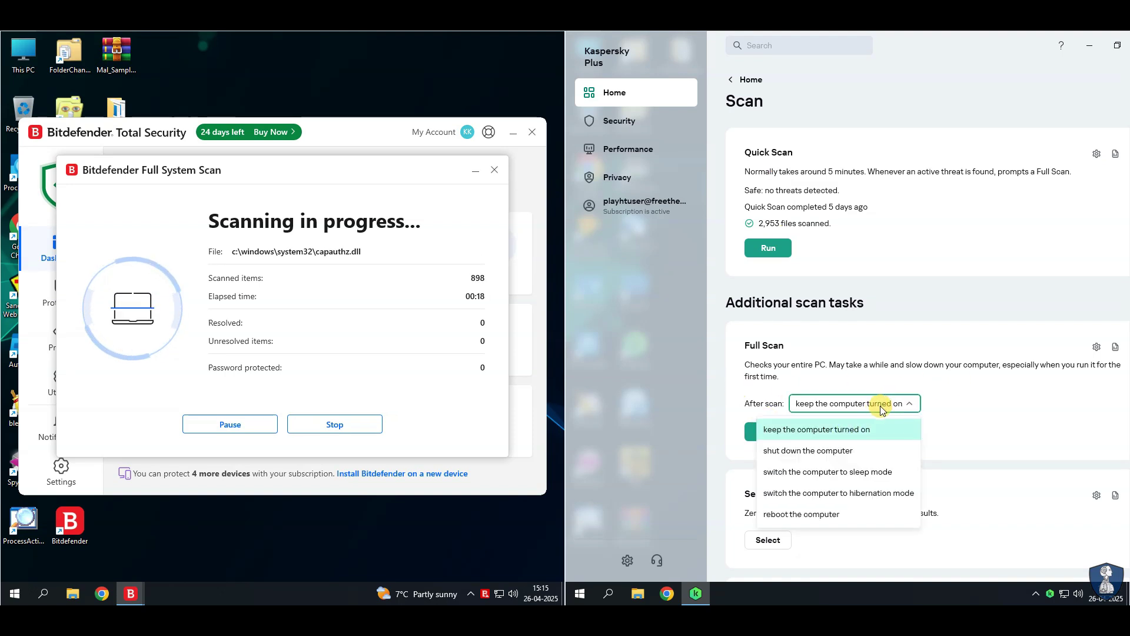
pyautogui.click(818, 429)
pyautogui.click(765, 431)
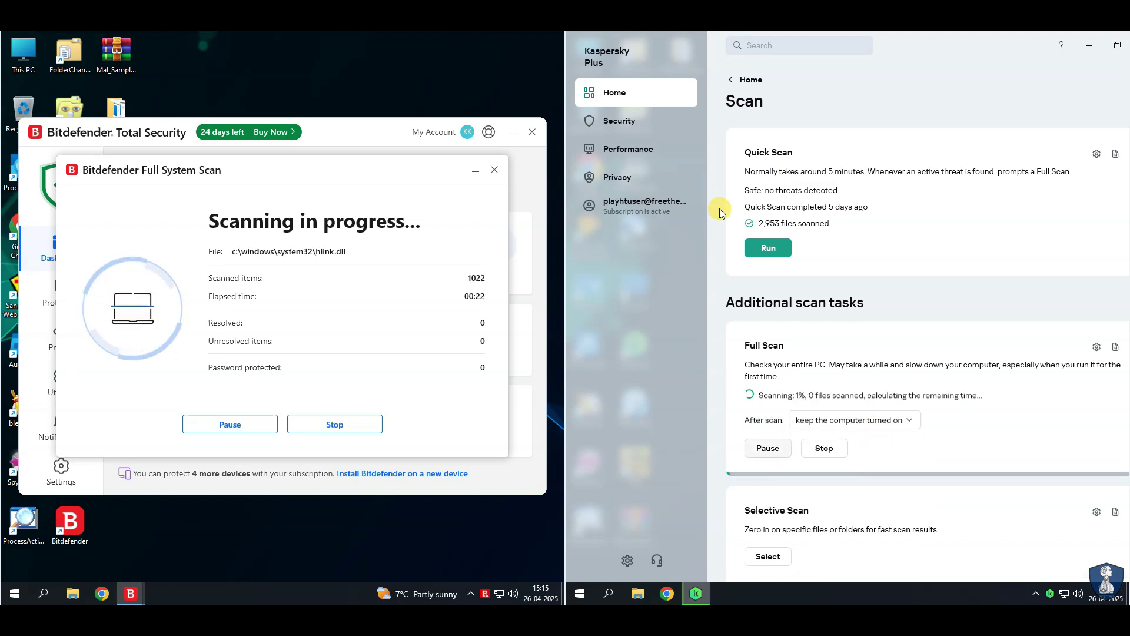
# - Restore the Kaspersky window to its smaller size and check the Full Scan's progress and report
pyautogui.doubleClick(931, 47)
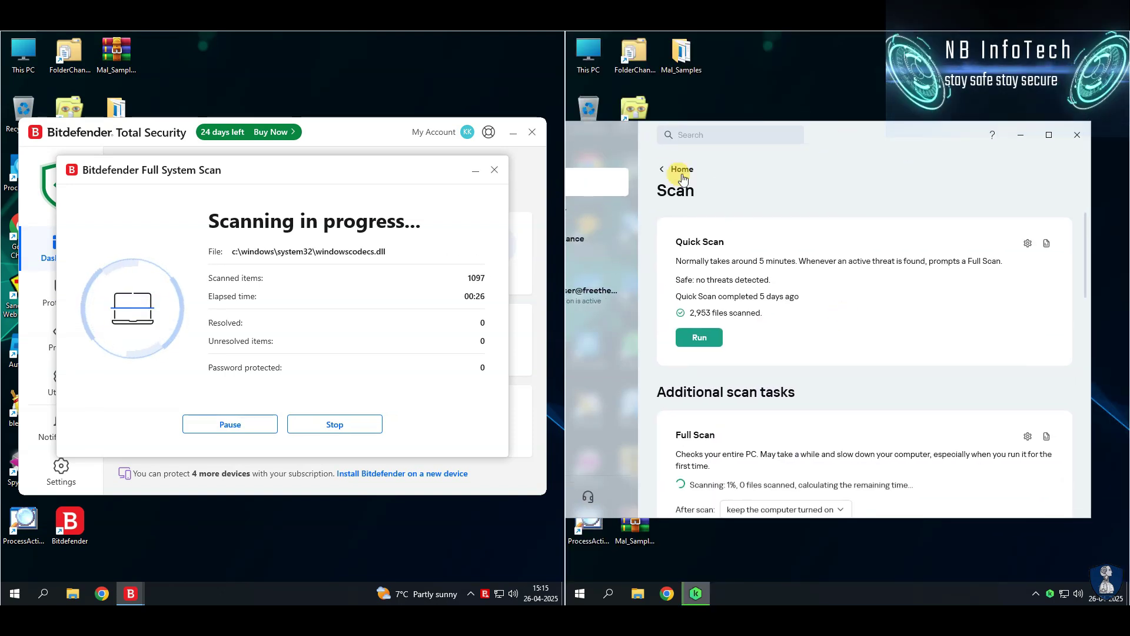
pyautogui.click(681, 170)
pyautogui.scroll(-1, 866, 365)
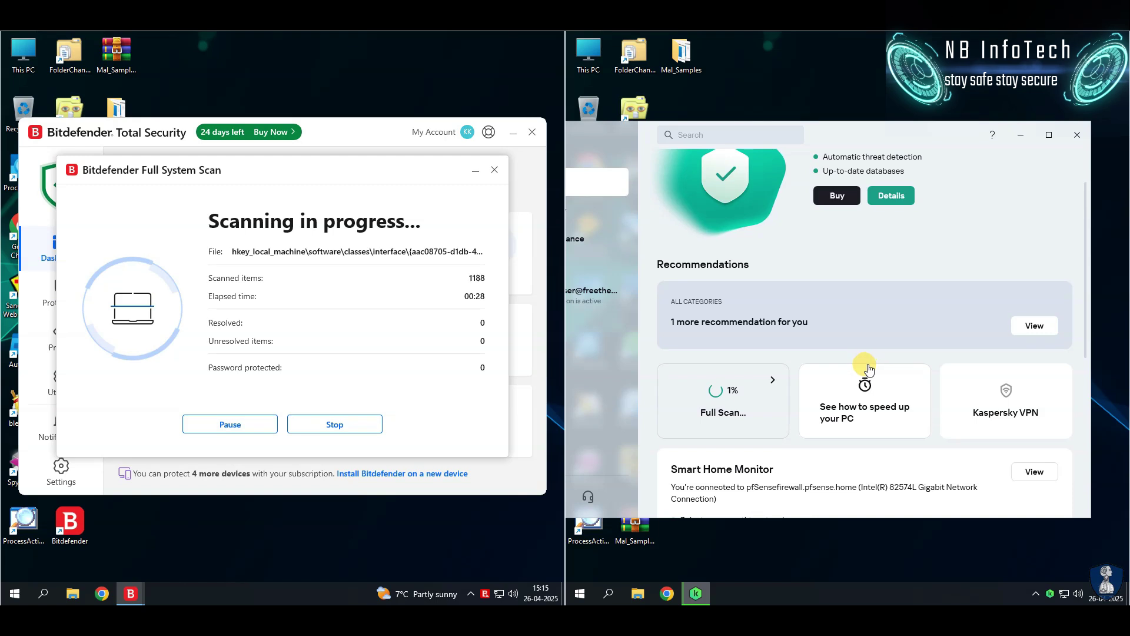
pyautogui.click(778, 417)
pyautogui.scroll(-2, 853, 353)
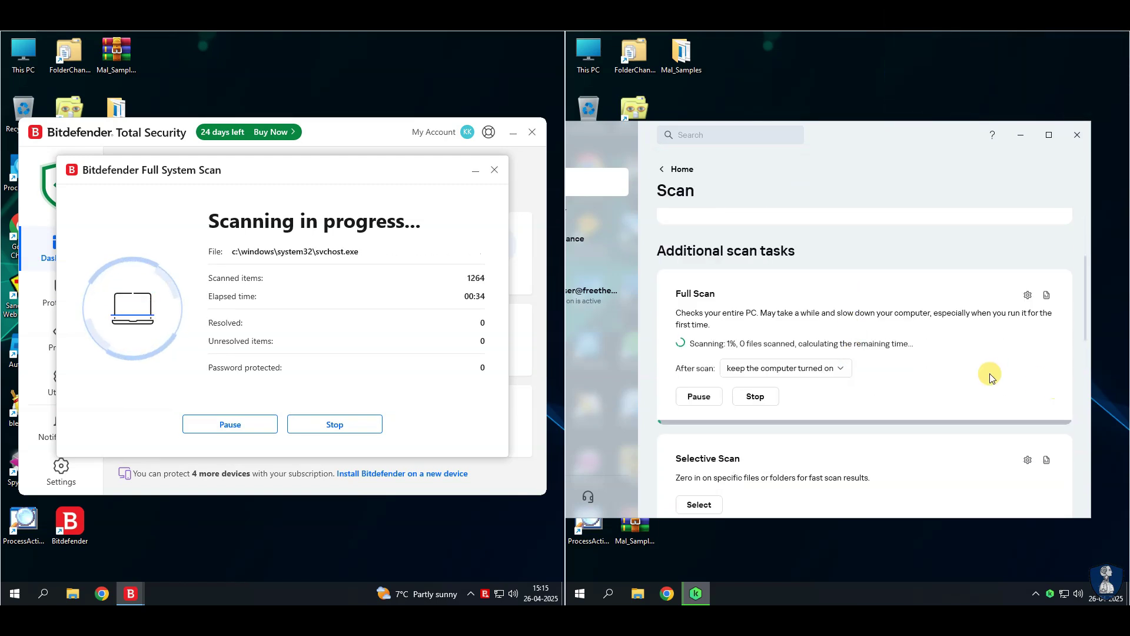
pyautogui.click(1046, 296)
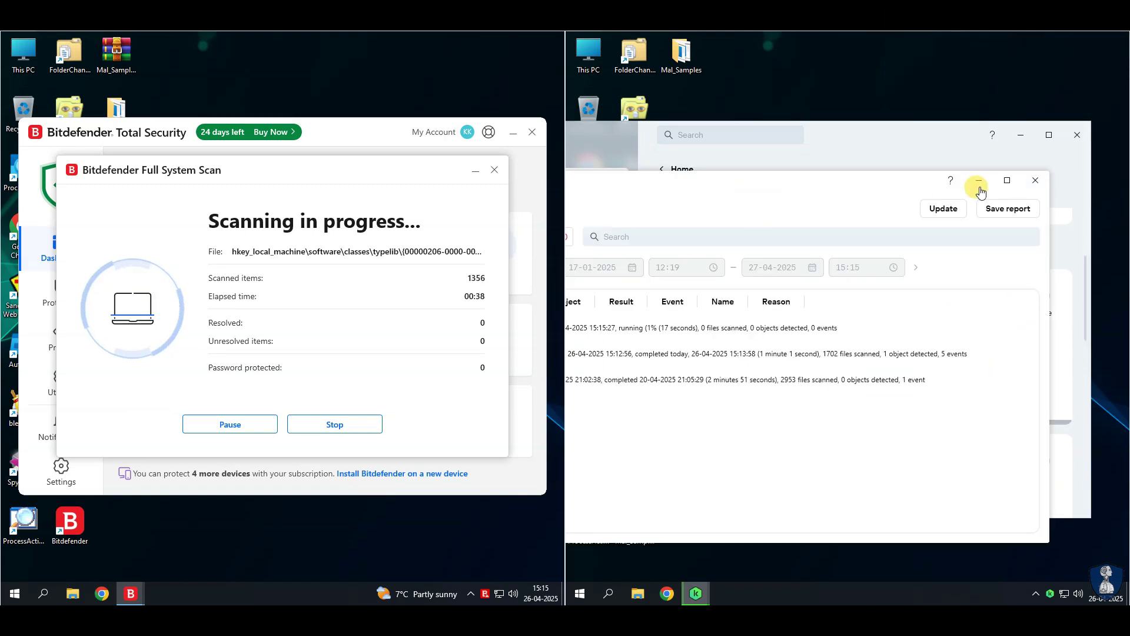
pyautogui.click(1033, 182)
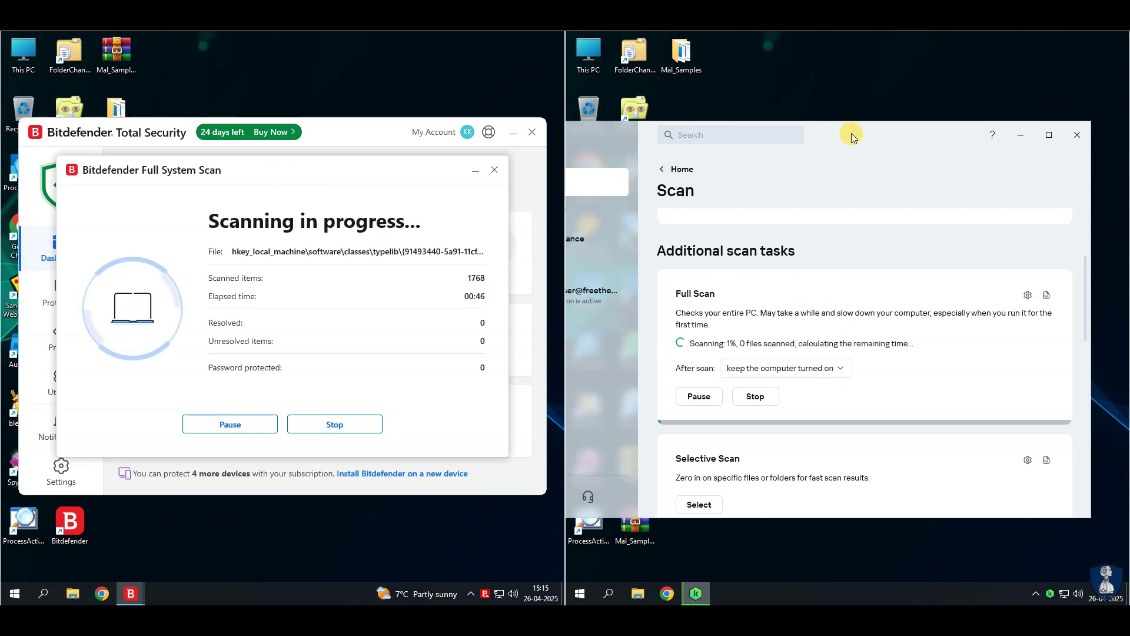
pyautogui.moveTo(851, 134); pyautogui.dragTo(846, 132)
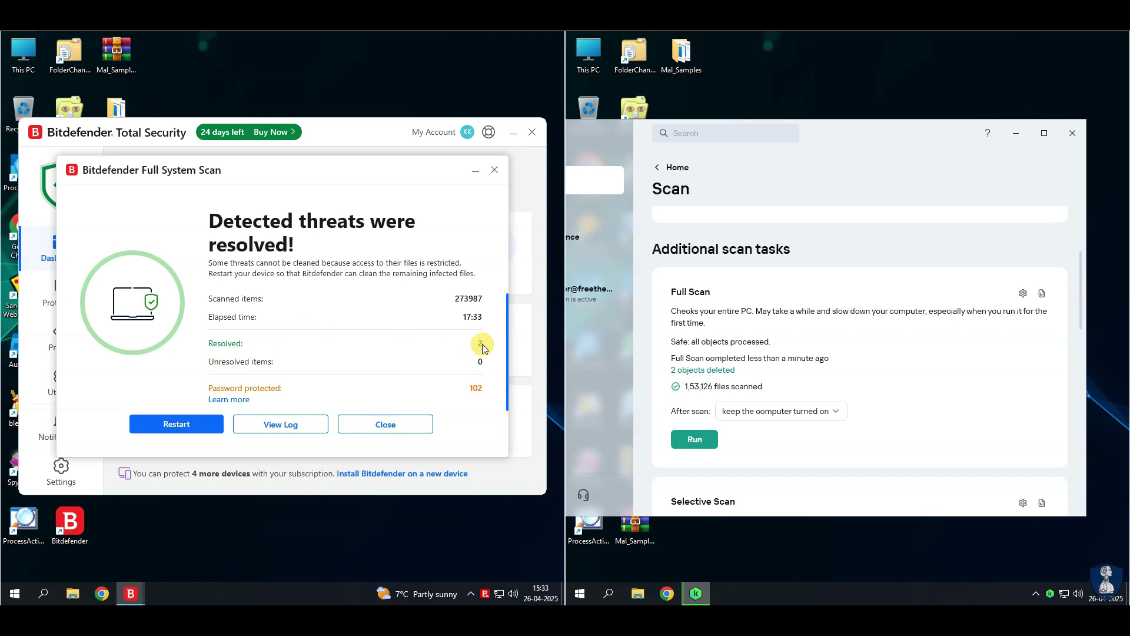
# - Review the resolved issues in Bitdefender's Full System Scan log, and restart the Bitdefender machine from the scan results
pyautogui.click(285, 422)
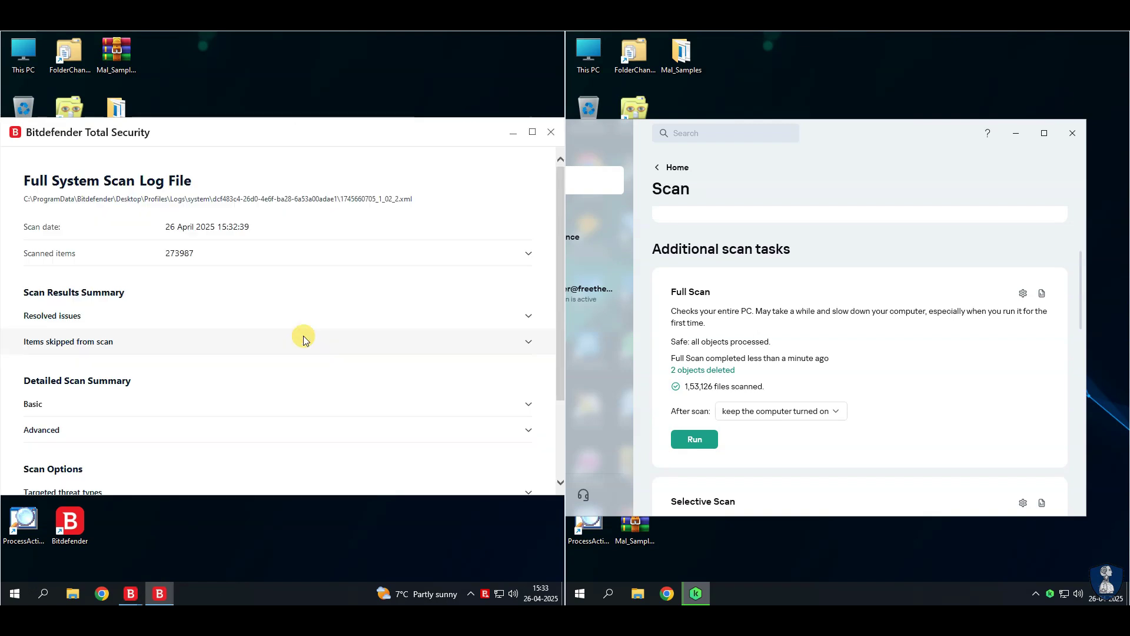
pyautogui.click(507, 315)
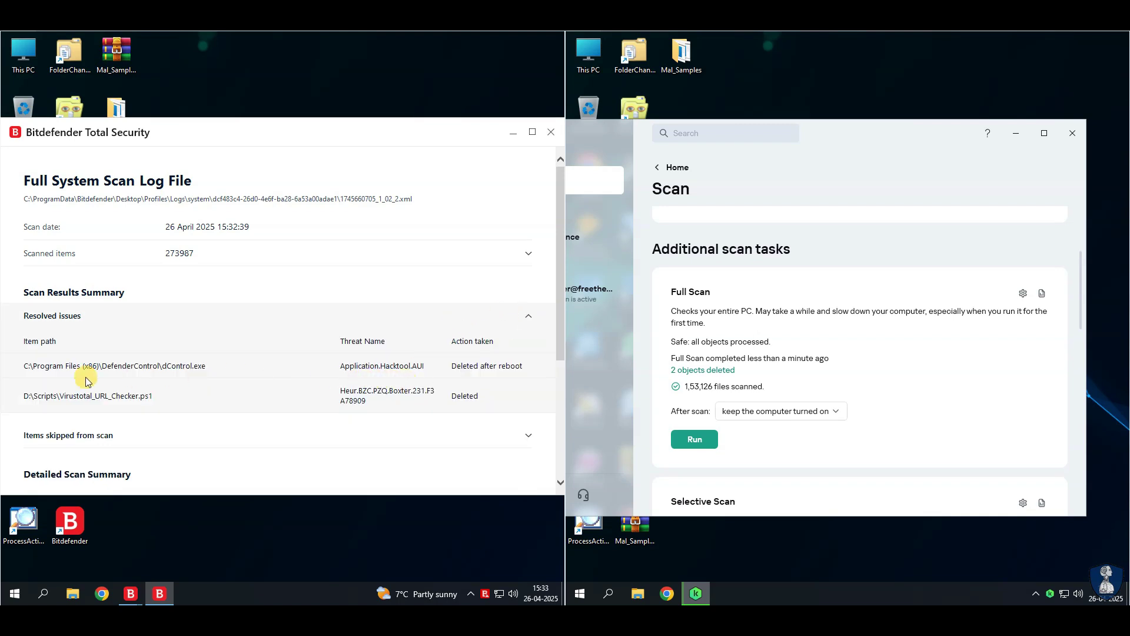
pyautogui.moveTo(61, 402); pyautogui.dragTo(163, 394)
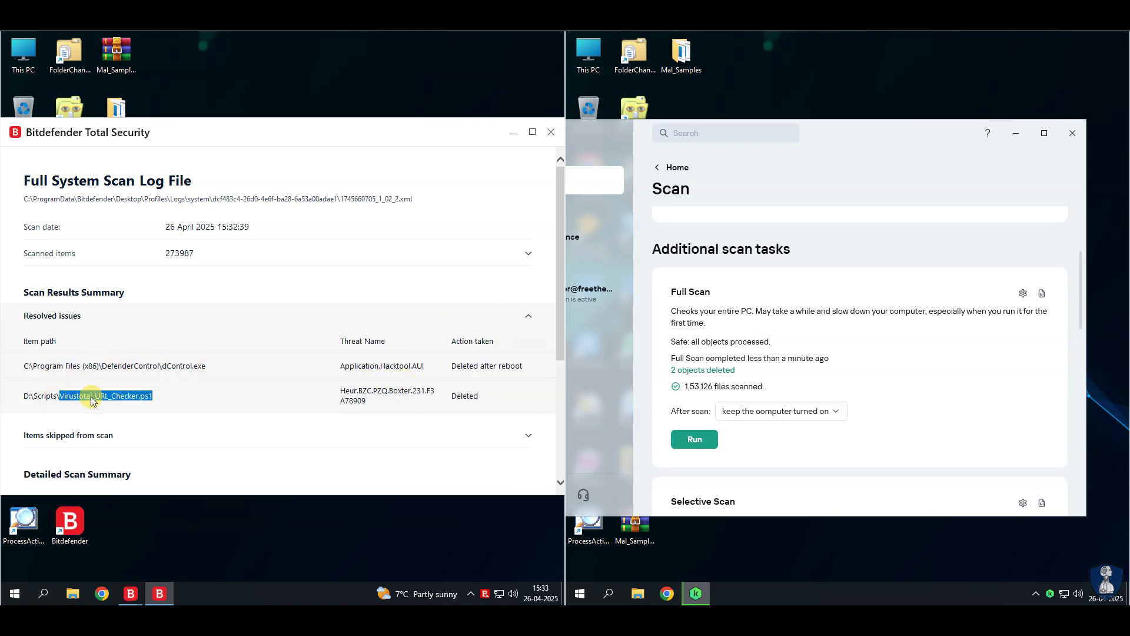
pyautogui.moveTo(25, 366); pyautogui.dragTo(475, 396)
pyautogui.click(512, 317)
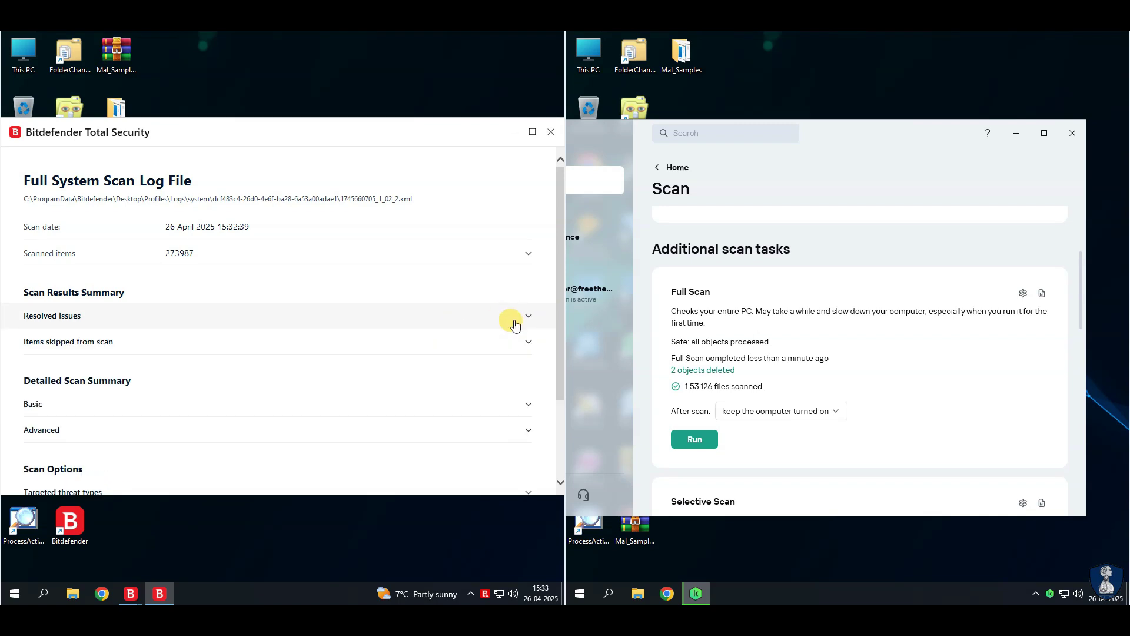
pyautogui.click(551, 133)
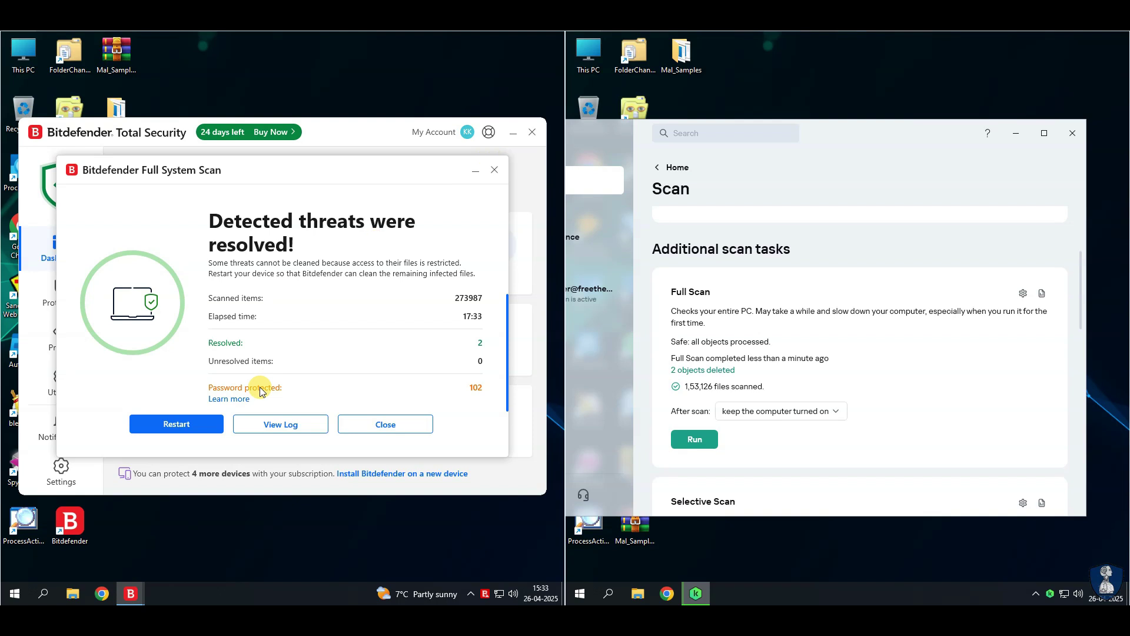
pyautogui.click(174, 423)
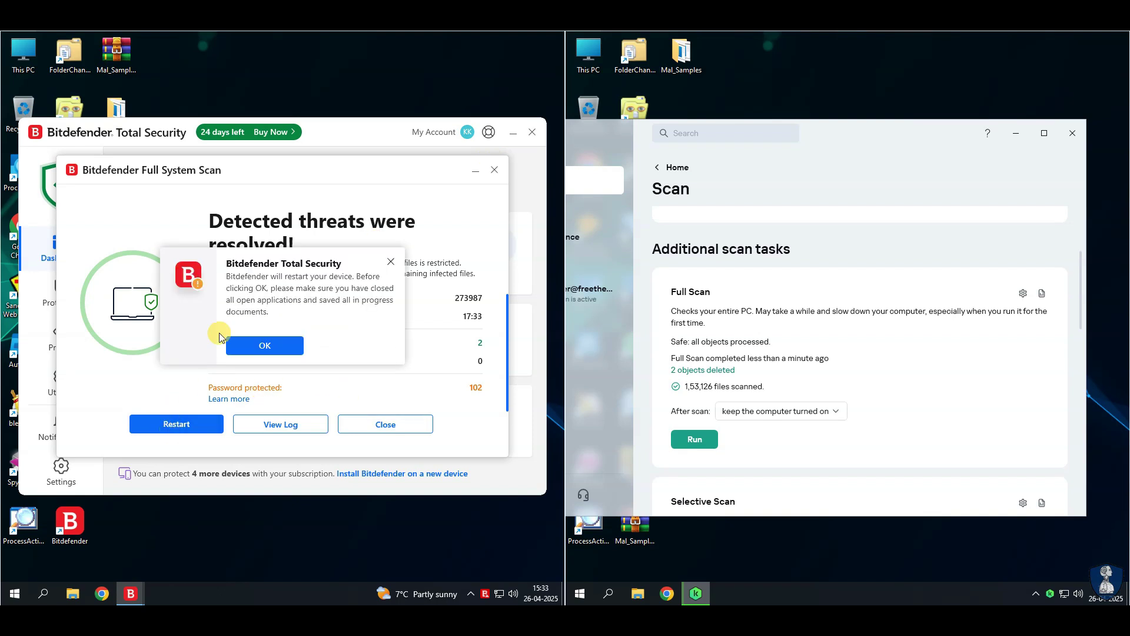
pyautogui.click(259, 344)
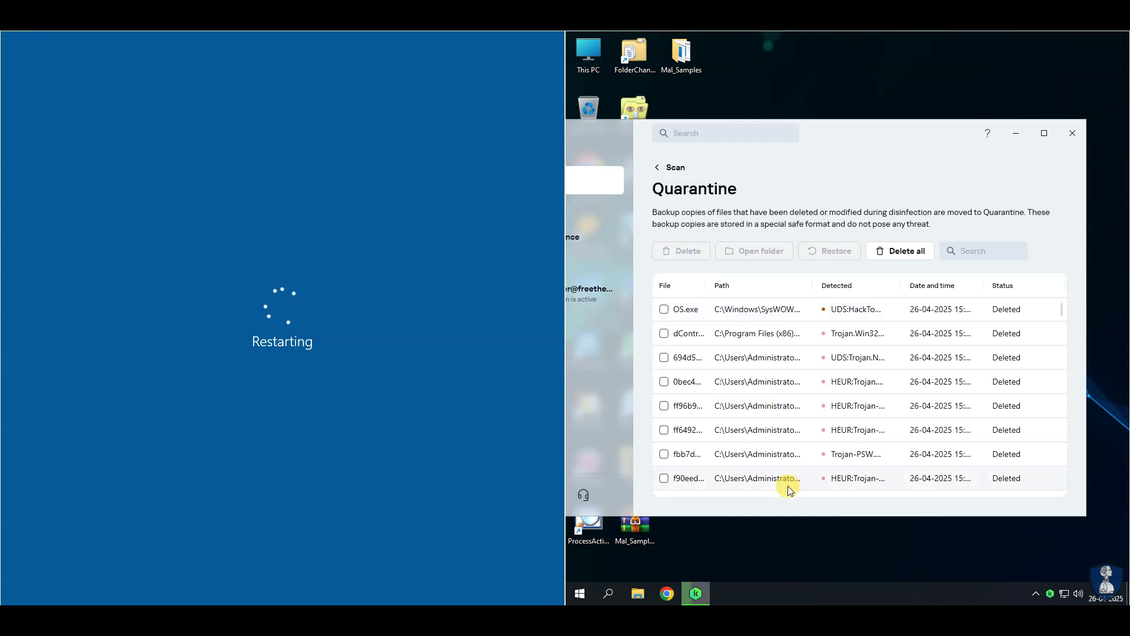
# - Look through Kaspersky's Quarantine list, delete all the quarantined files, and return to the Scan page
pyautogui.scroll(-10, 803, 436)
pyautogui.scroll(-3, 803, 437)
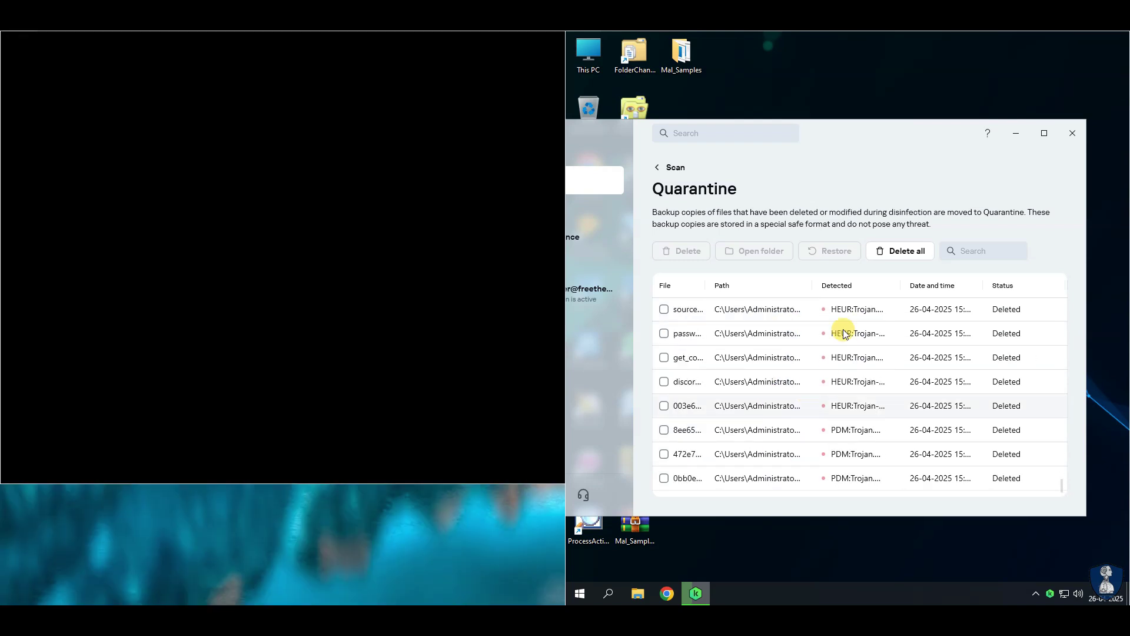
pyautogui.click(900, 251)
pyautogui.click(850, 341)
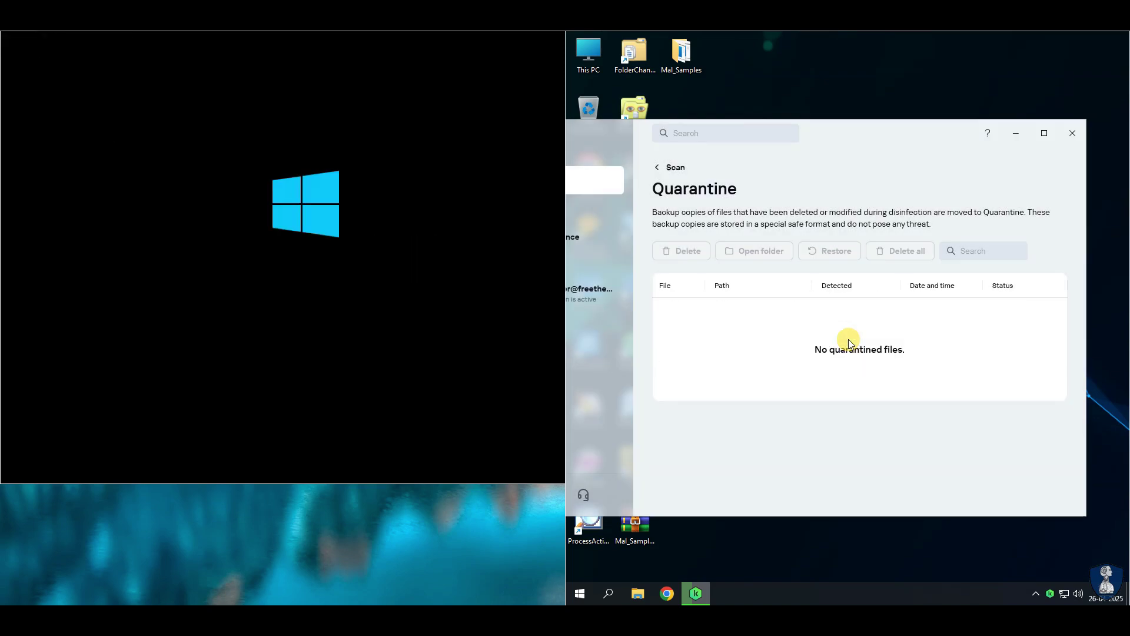
pyautogui.click(676, 168)
# - Stop Kaspersky's running Background Scan and close the Kaspersky window
pyautogui.scroll(-3, 913, 404)
pyautogui.scroll(5, 913, 403)
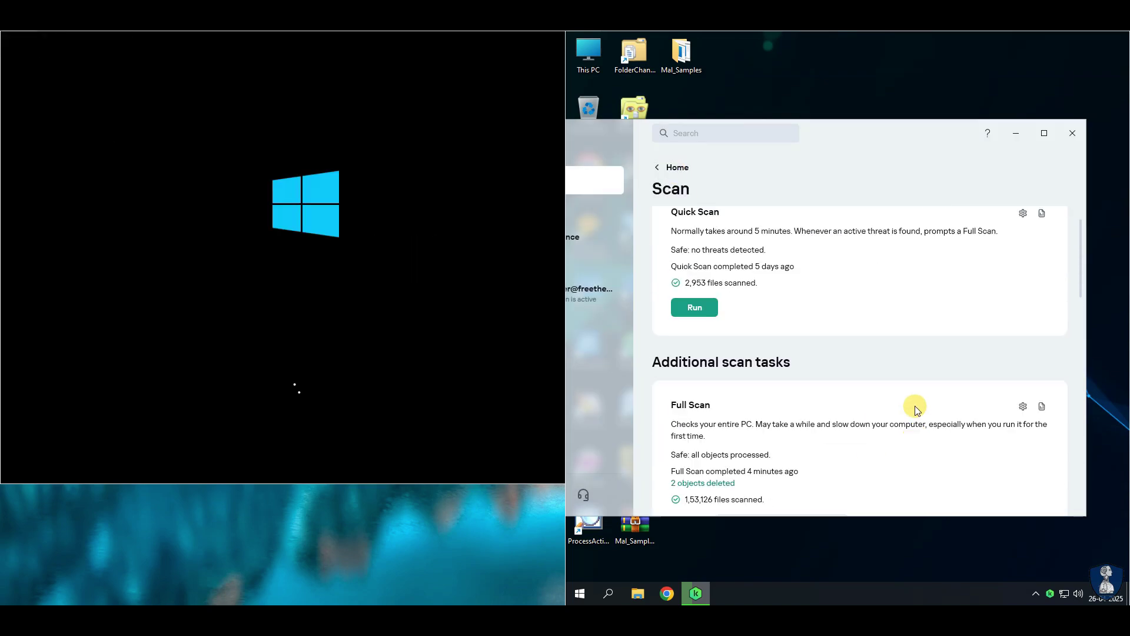
pyautogui.click(669, 169)
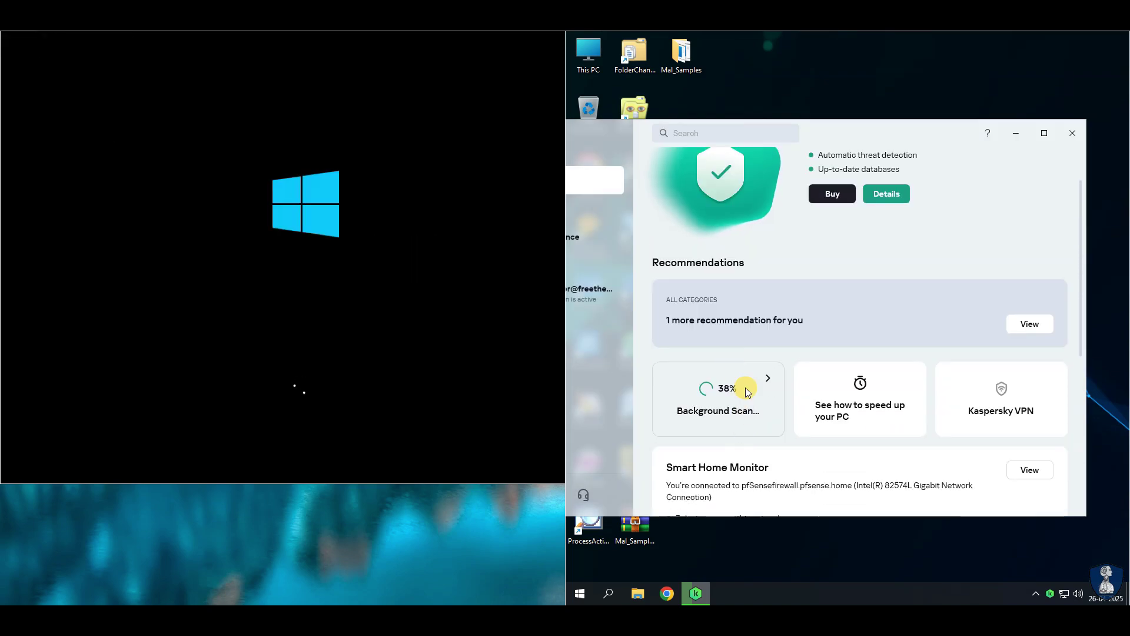
pyautogui.click(773, 381)
pyautogui.scroll(-2, 785, 411)
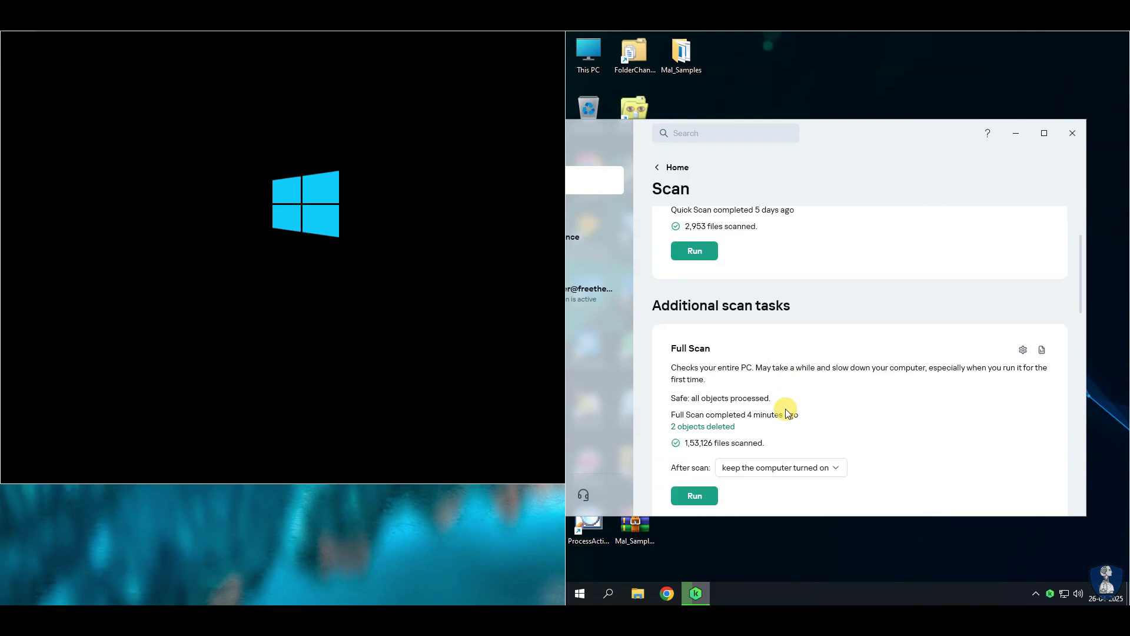
pyautogui.scroll(-5, 785, 411)
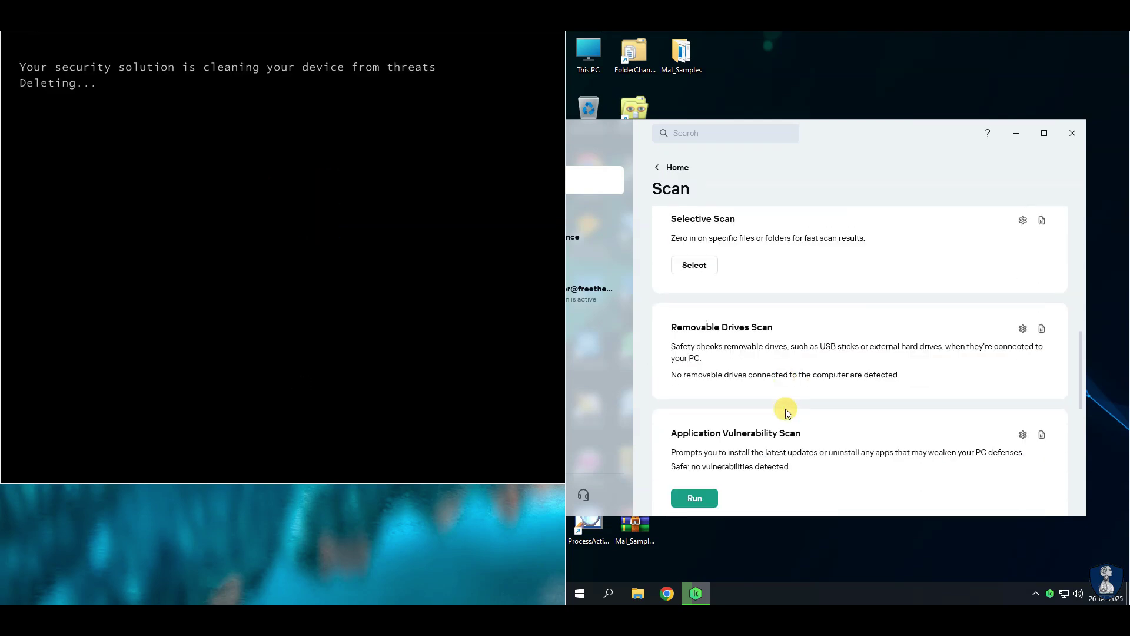
pyautogui.scroll(-5, 785, 409)
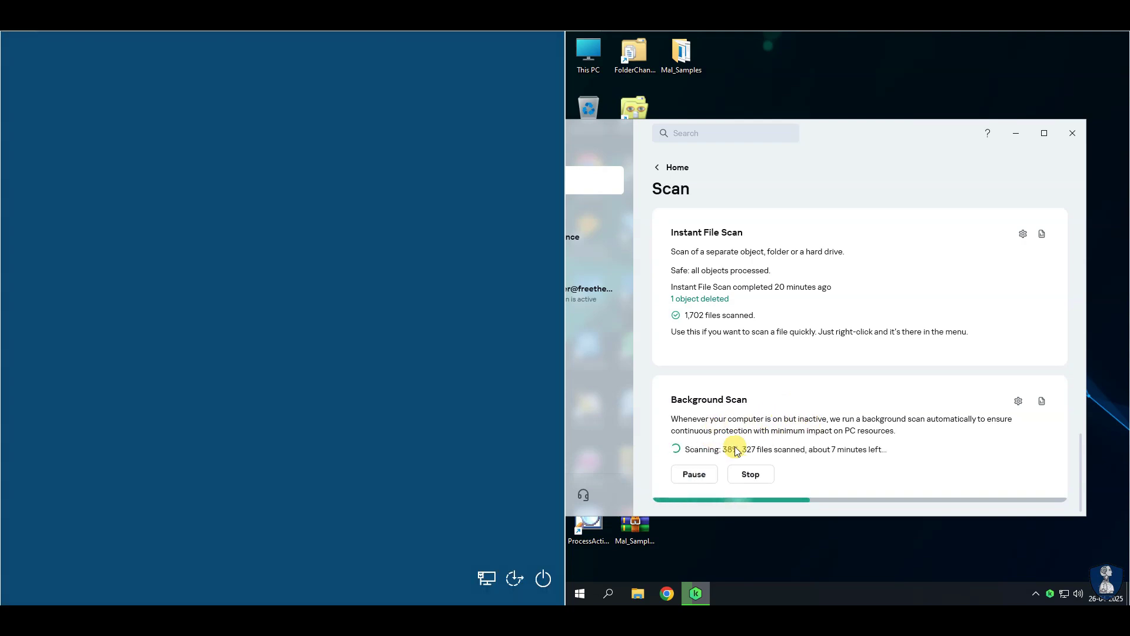
pyautogui.click(756, 473)
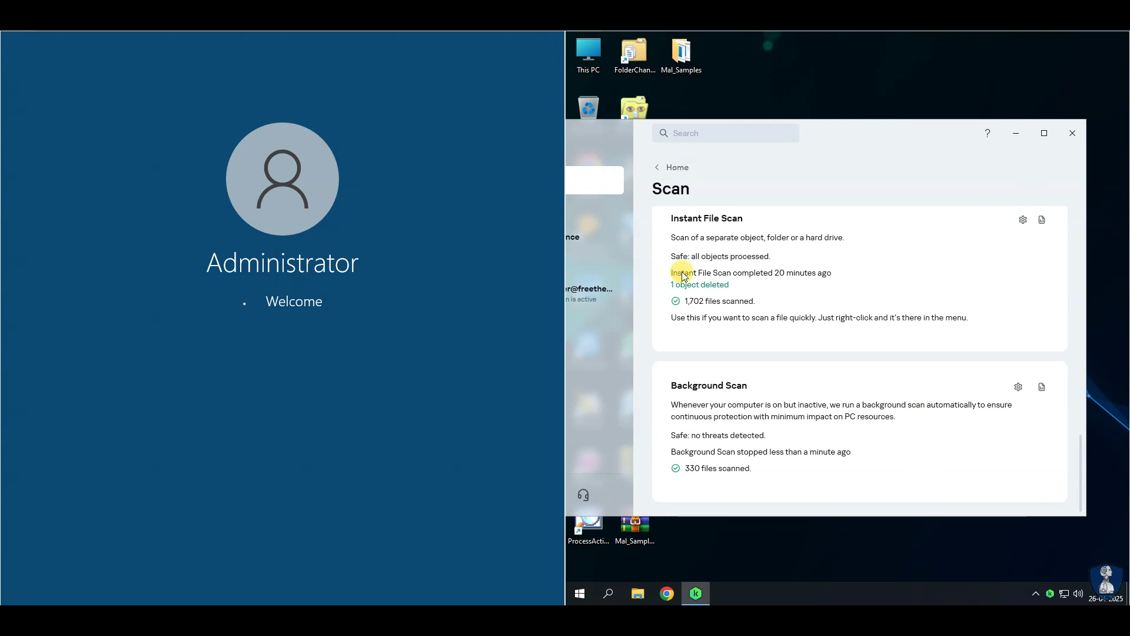
pyautogui.click(663, 168)
pyautogui.click(1070, 134)
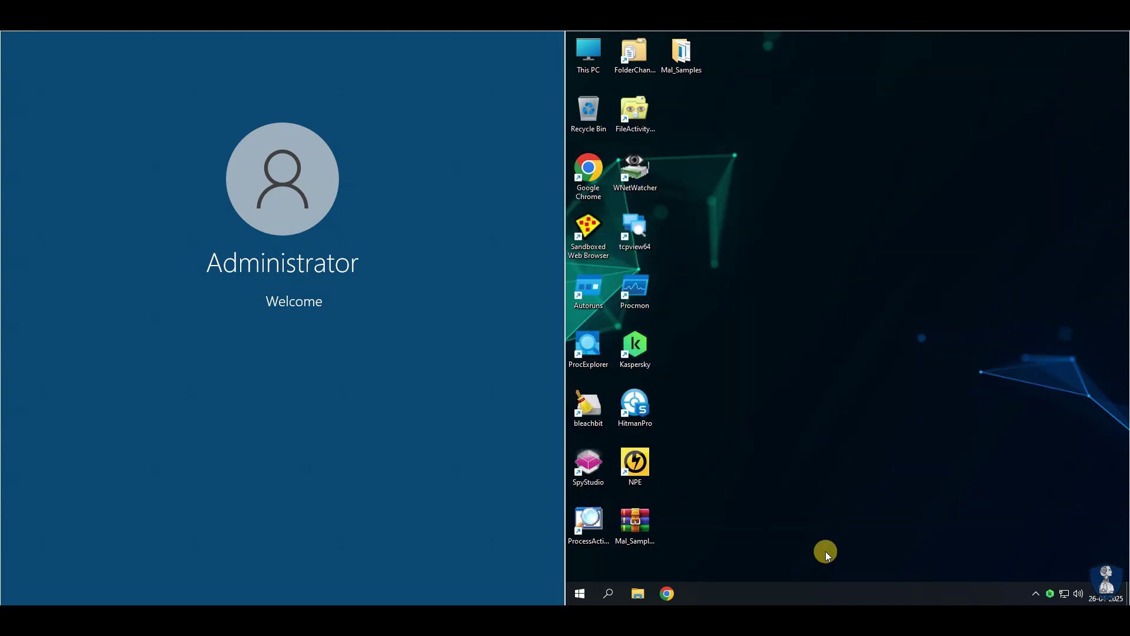
# - Check the startup entries in the Kaspersky machine's Task Manager, and close it
pyautogui.rightClick(827, 593)
pyautogui.click(827, 535)
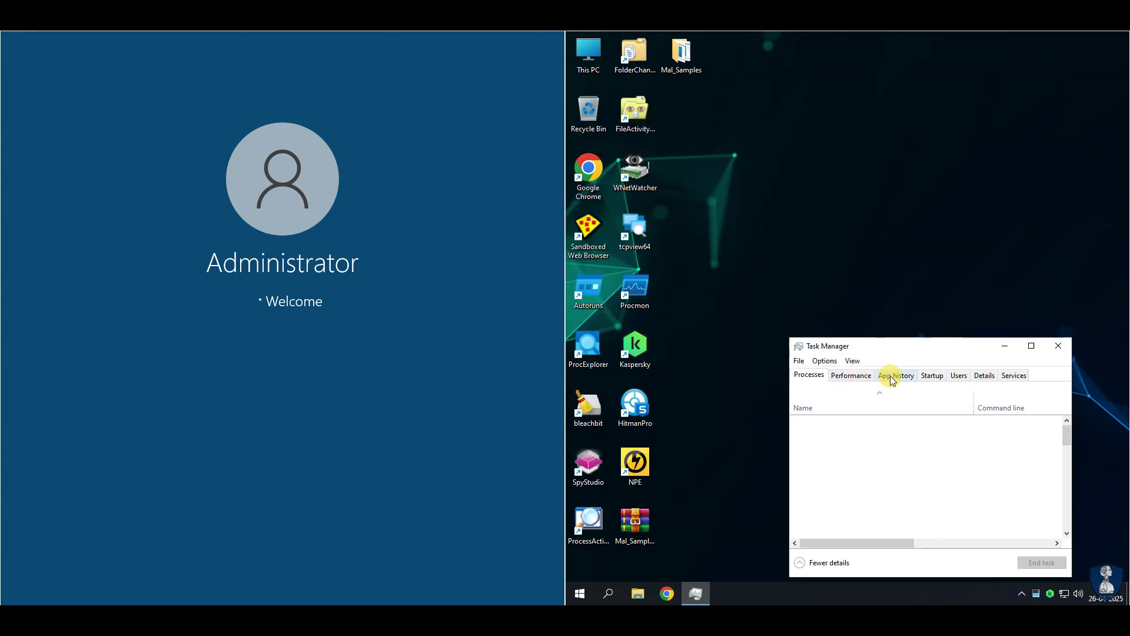
pyautogui.click(1055, 346)
# - Restart the Kaspersky machine
pyautogui.rightClick(580, 593)
pyautogui.moveTo(671, 555)
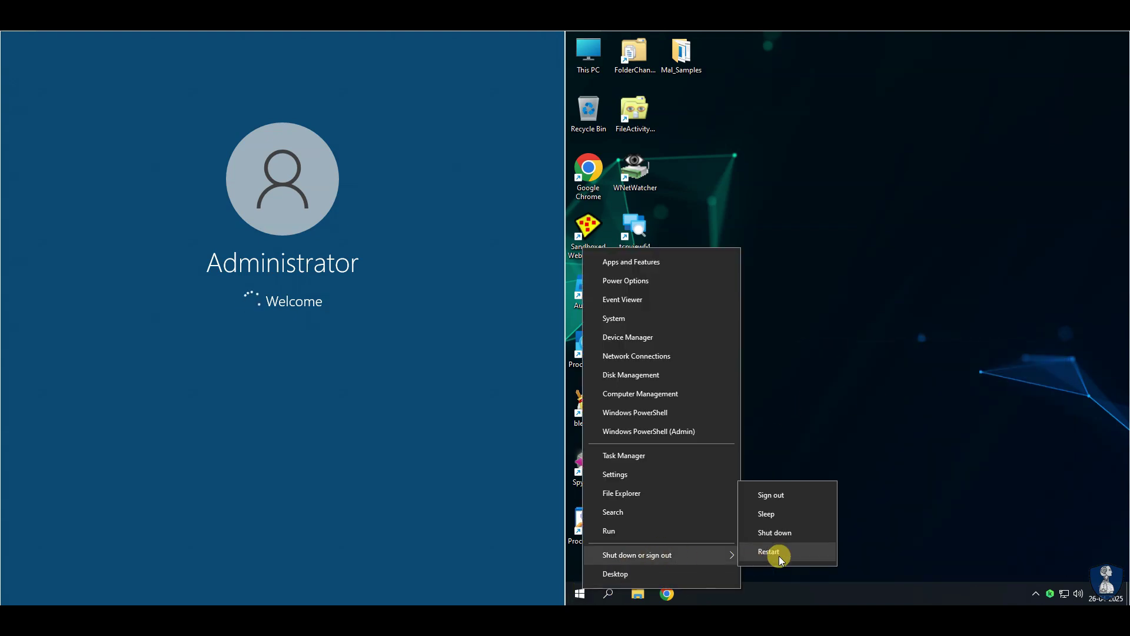
pyautogui.click(779, 556)
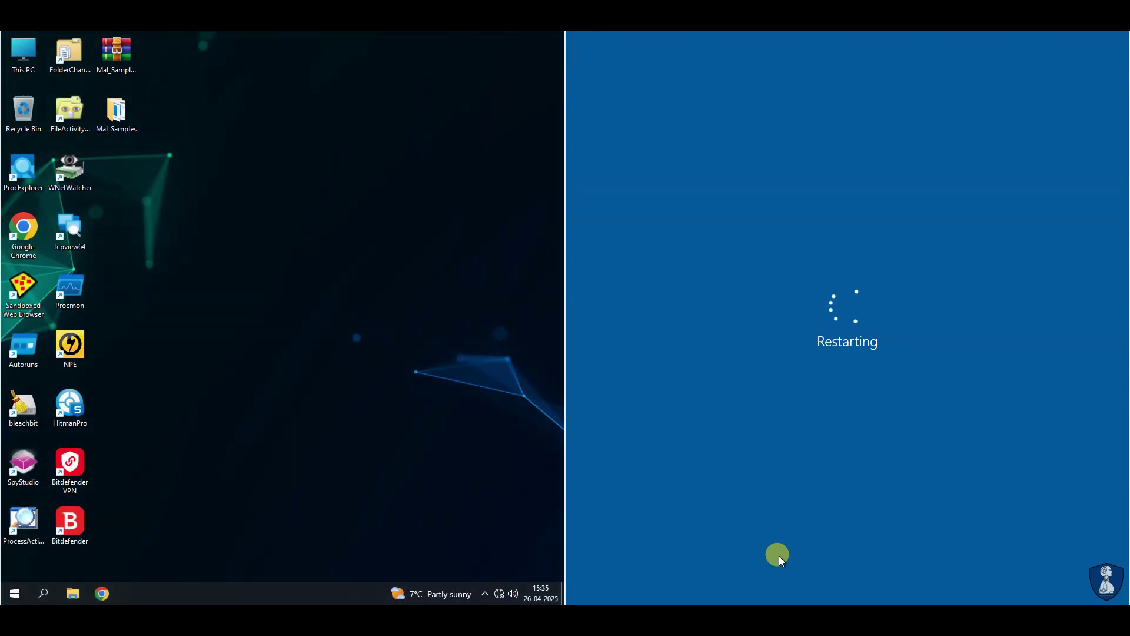
# - Disable the Microsoft Edge and Bitdefender Vpn App startup entries in the Bitdefender machine's Task Manager, and close it
pyautogui.rightClick(204, 591)
pyautogui.click(250, 534)
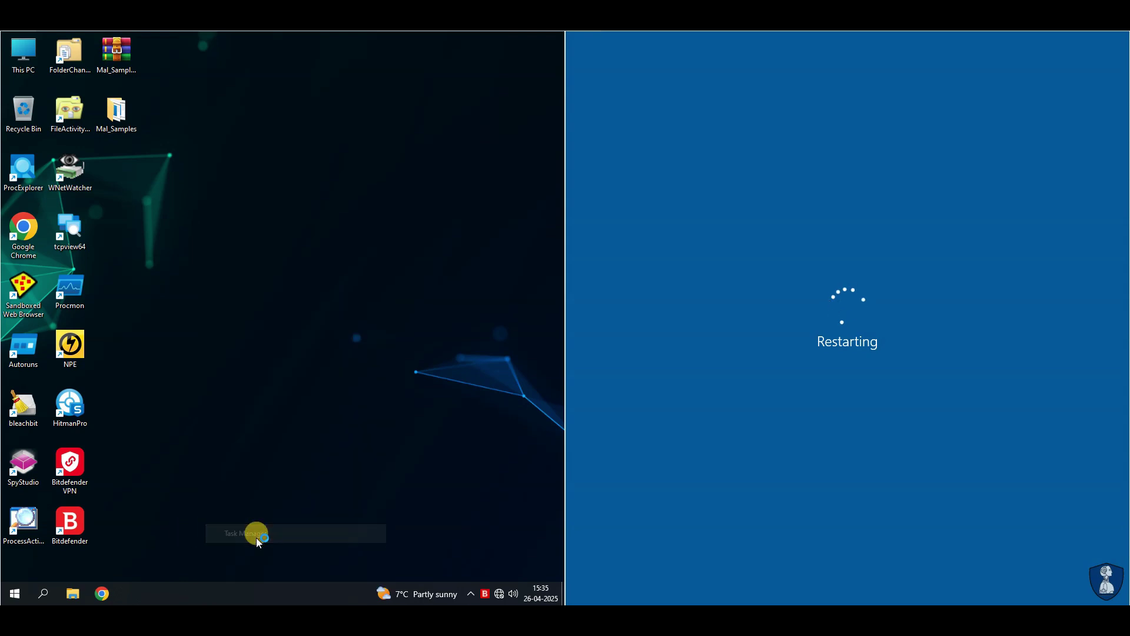
pyautogui.moveTo(424, 383); pyautogui.dragTo(292, 383)
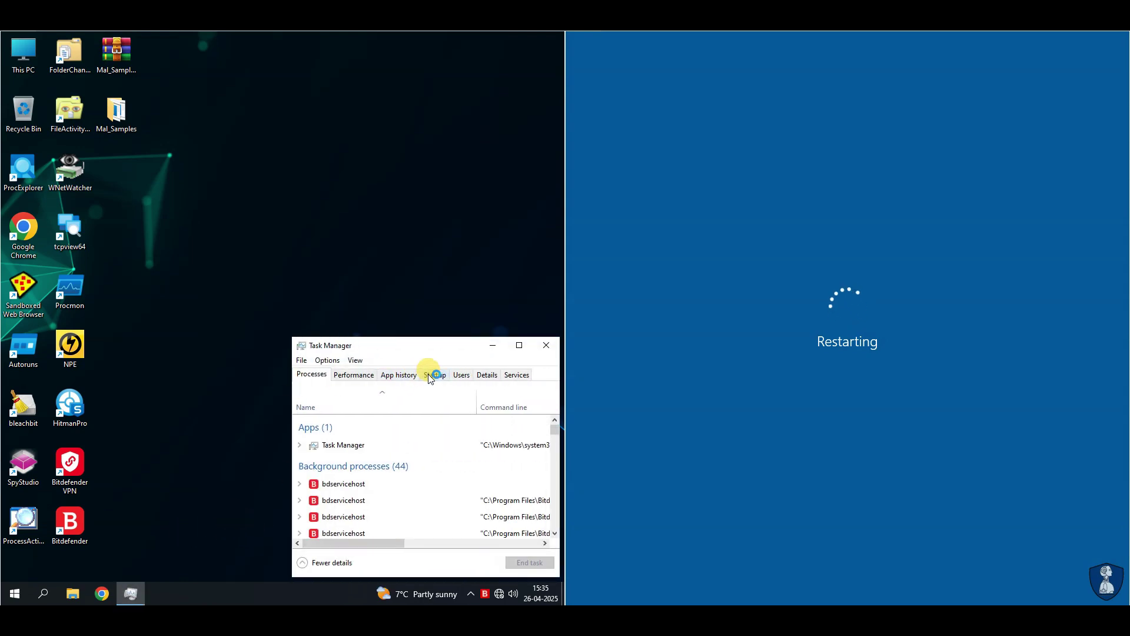
pyautogui.click(435, 374)
pyautogui.click(383, 470)
pyautogui.click(521, 565)
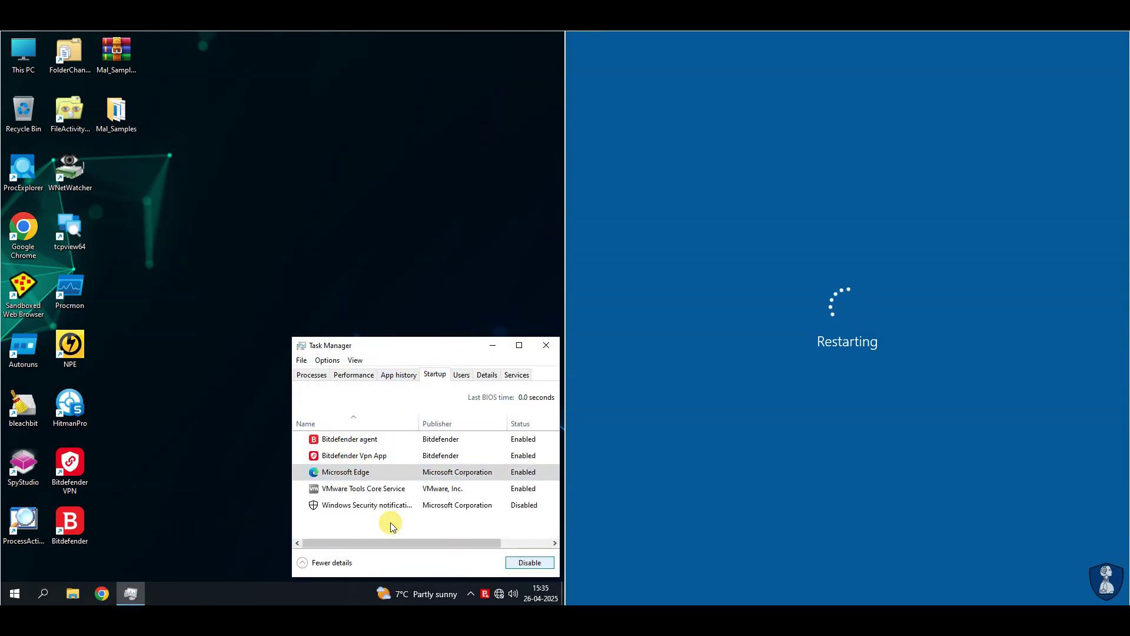
pyautogui.click(366, 455)
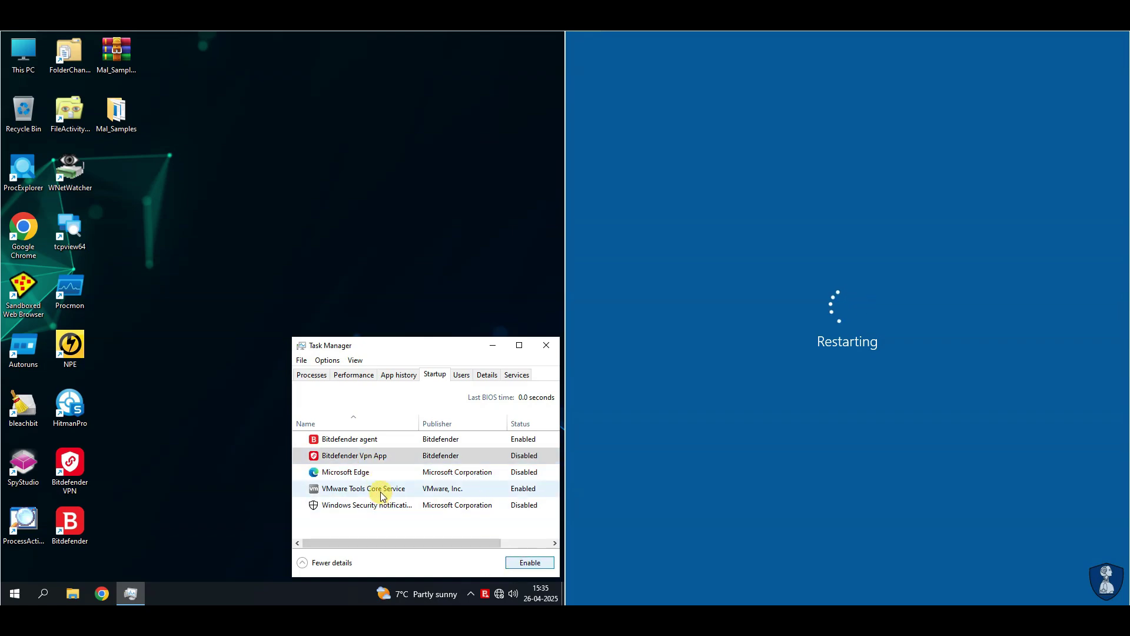
pyautogui.click(547, 345)
# - Refresh the Bitdefender machine's desktop, check which samples remain in its Mal_Samples folder, and close the folder
pyautogui.rightClick(292, 360)
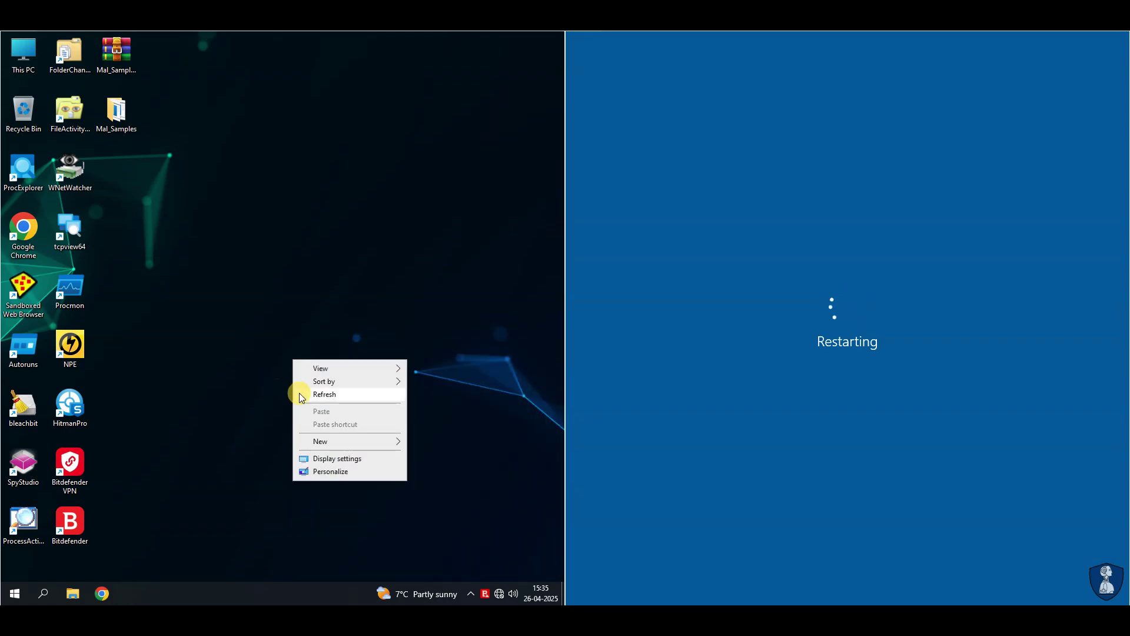
pyautogui.click(299, 393)
pyautogui.doubleClick(116, 112)
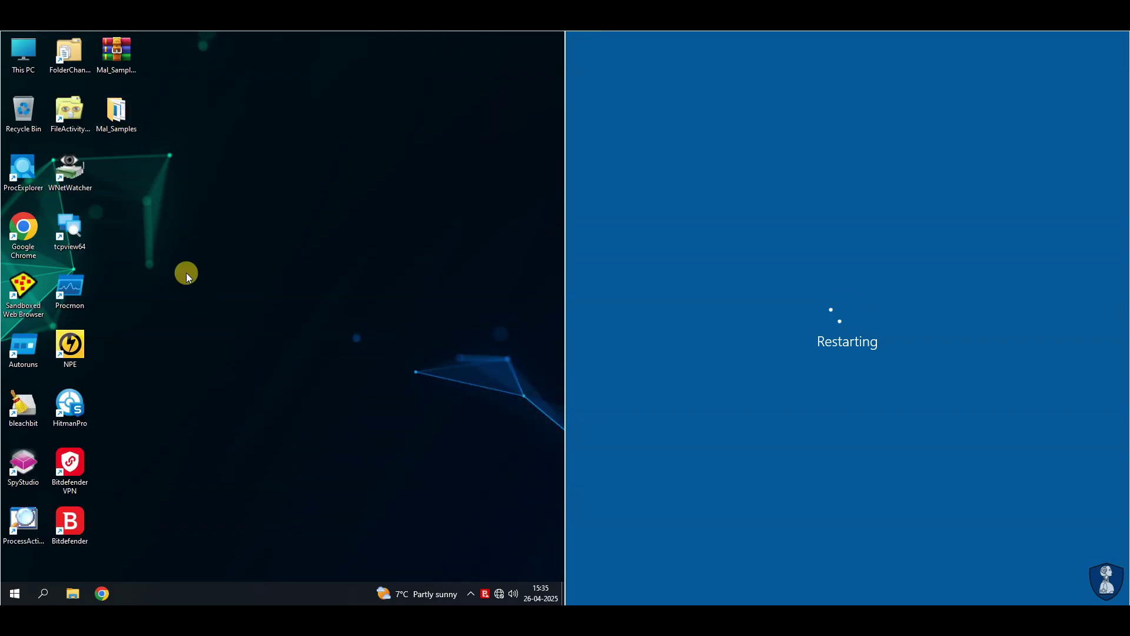
pyautogui.moveTo(222, 239); pyautogui.dragTo(233, 126)
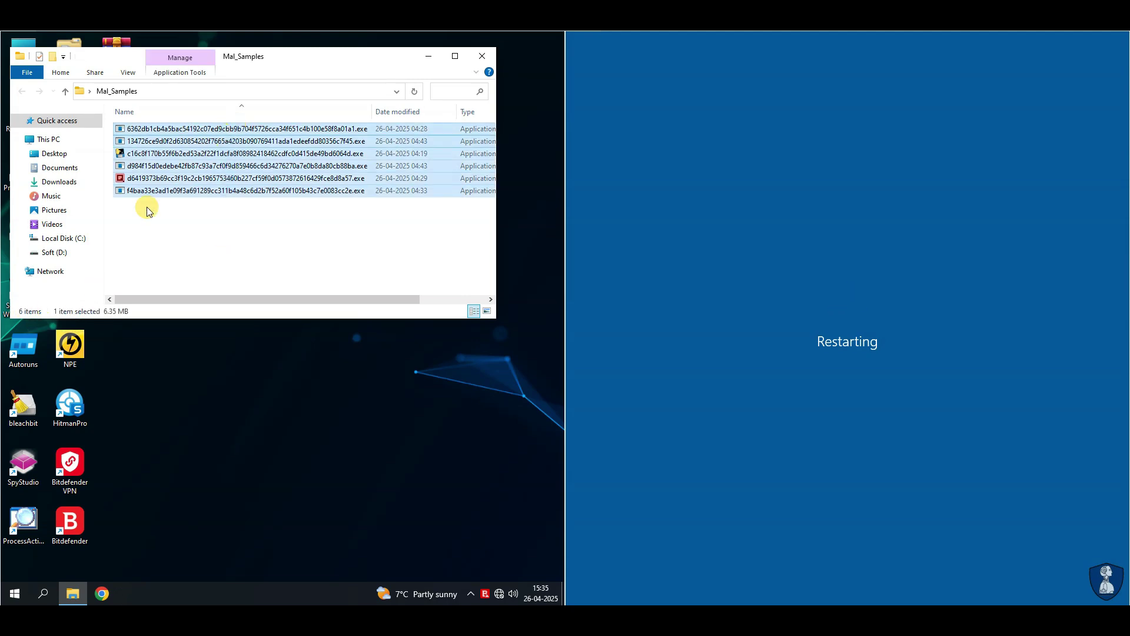
pyautogui.click(122, 292)
pyautogui.click(481, 56)
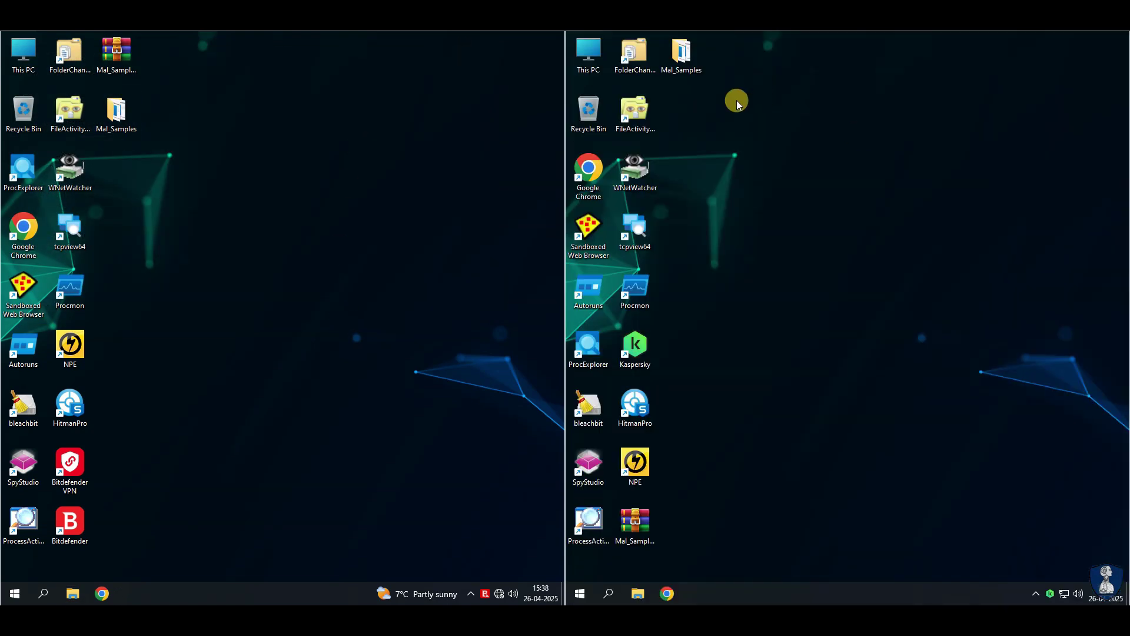
# - Check which samples remain in the Kaspersky machine's Mal_Samples folder, then close the folder and the new-device notification
pyautogui.doubleClick(677, 59)
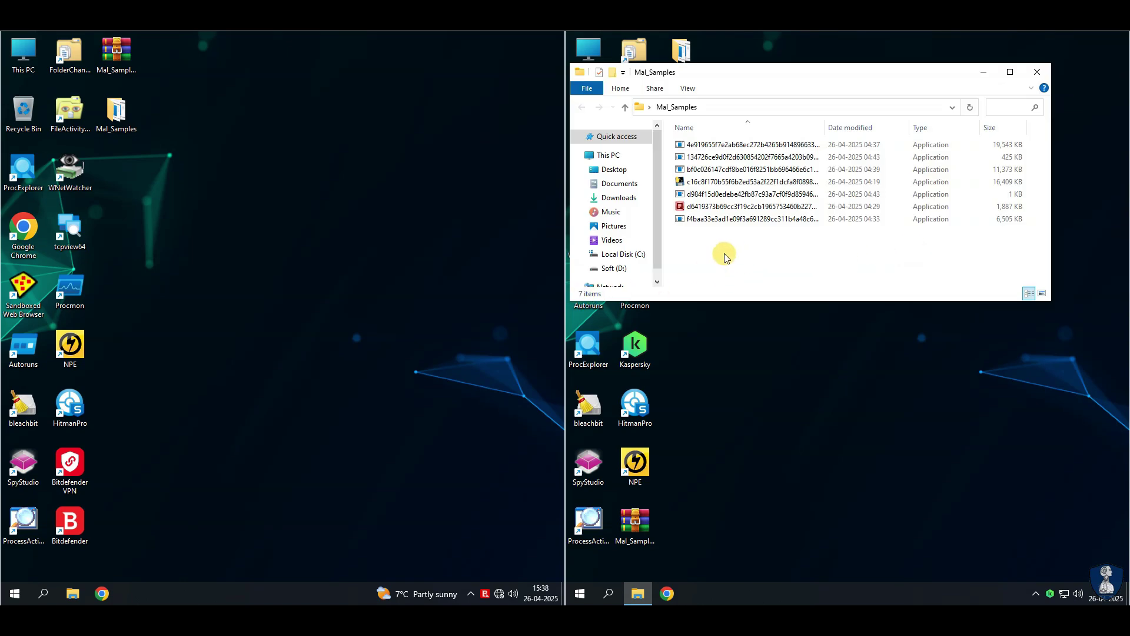
pyautogui.moveTo(725, 257); pyautogui.dragTo(736, 147)
pyautogui.click(750, 270)
pyautogui.click(1037, 72)
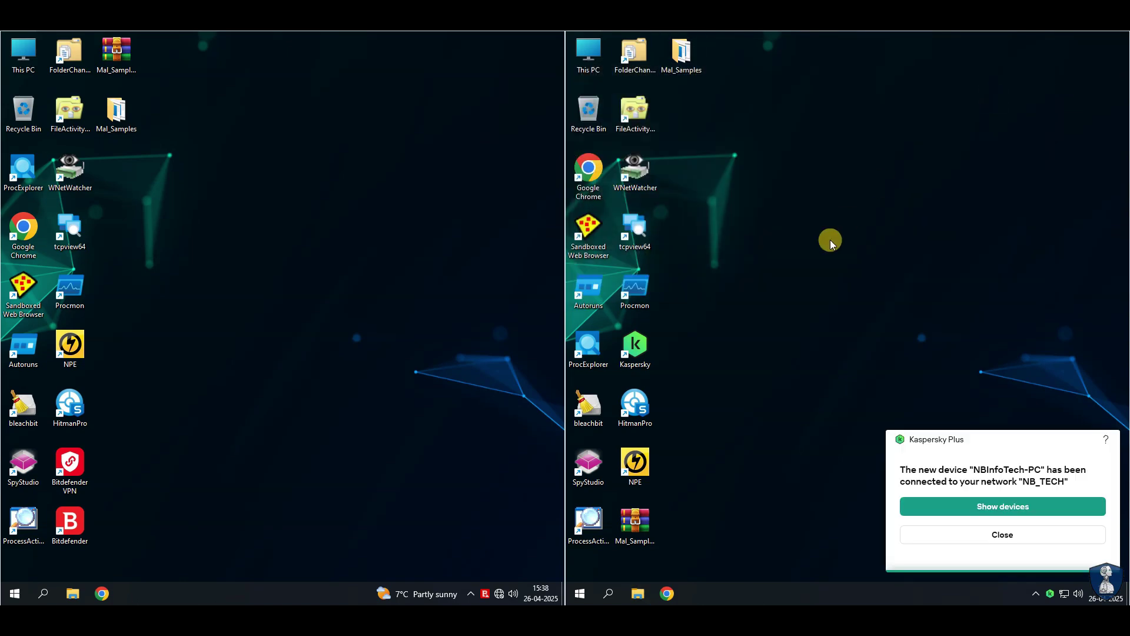
pyautogui.click(1001, 533)
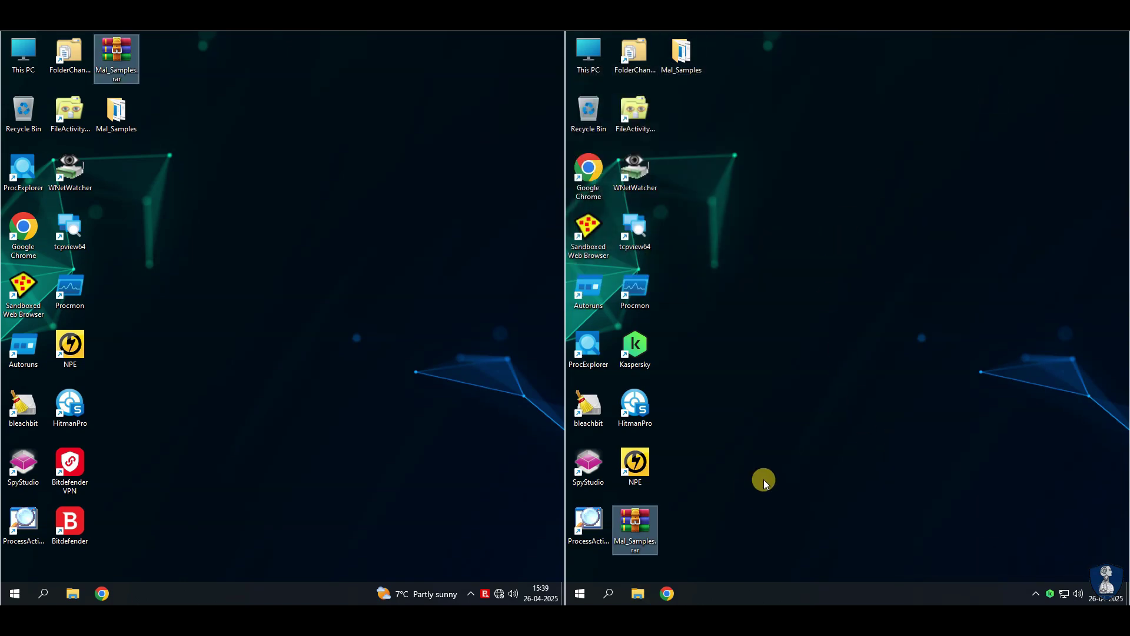
# - Permanently delete the Mal_Samples.rar archive from the desktops of both machines
pyautogui.hotkey('shift', 'Delete')
pyautogui.press('Return')
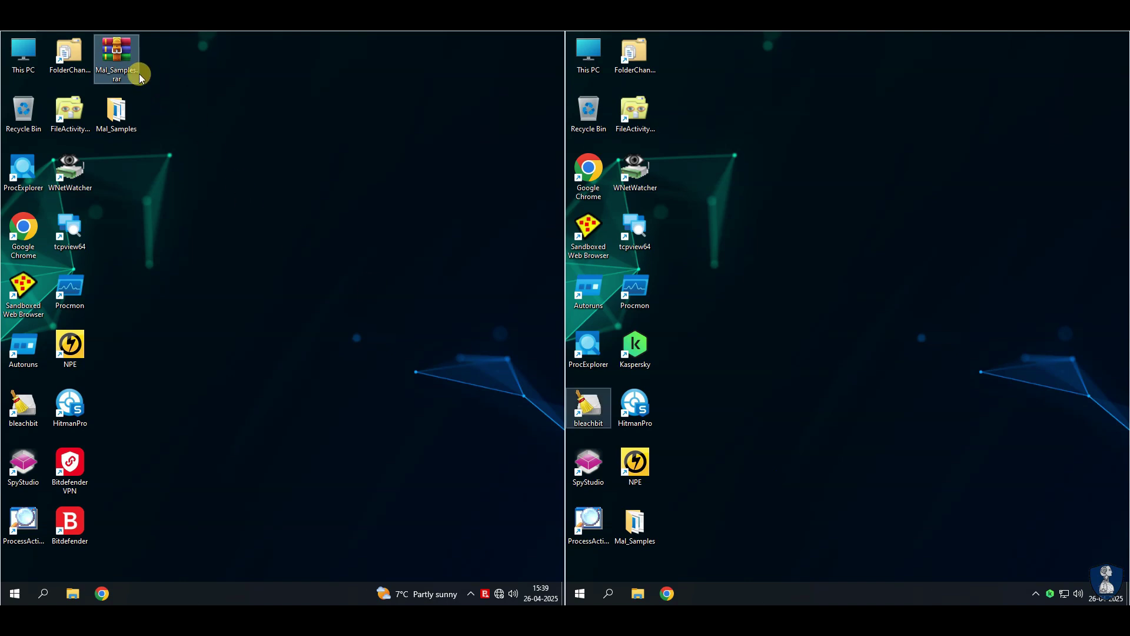
pyautogui.press('BackSpace')
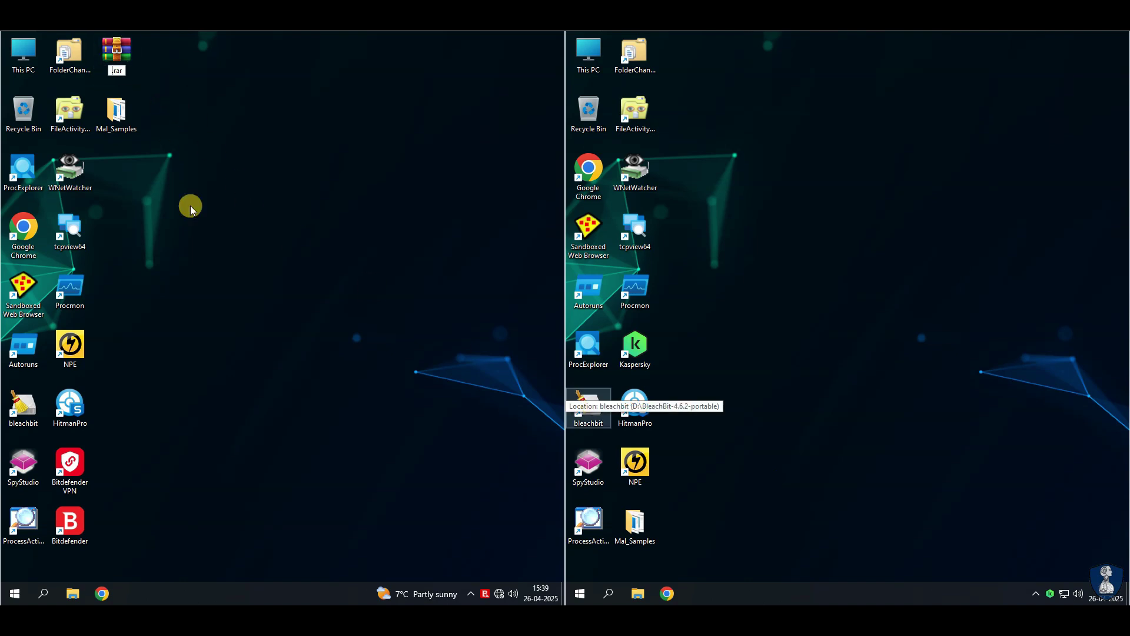
pyautogui.press('Escape')
pyautogui.hotkey('shift', 'Delete')
pyautogui.press('Return')
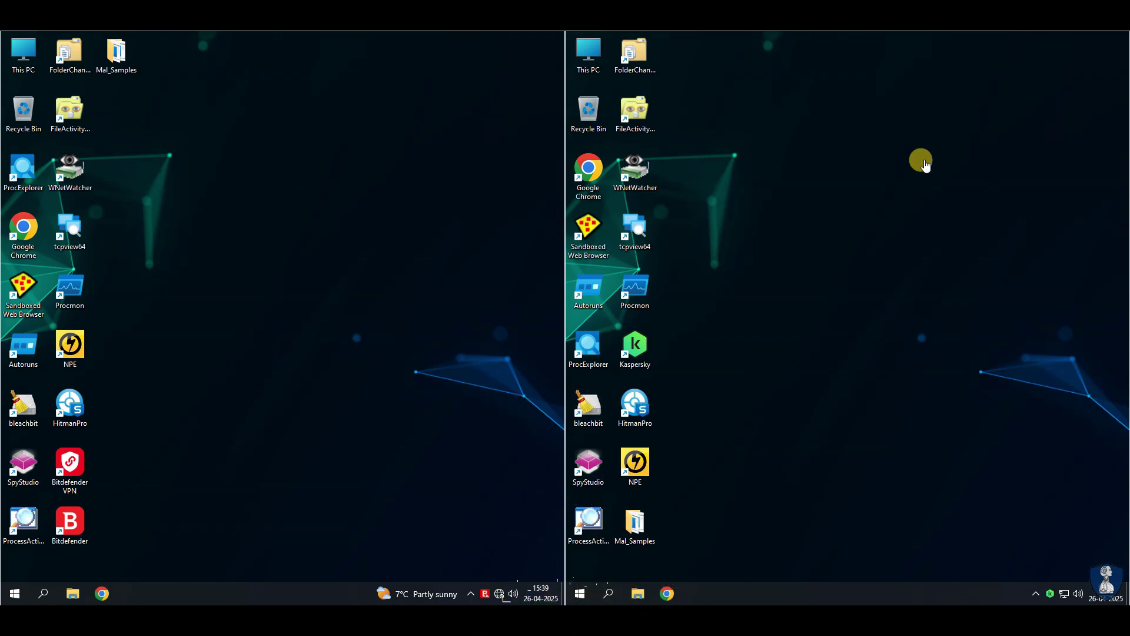
# - Start a Norton Power Eraser folder scan of the desktop's Mal_Samples folder on the Bitdefender machine
pyautogui.doubleClick(65, 342)
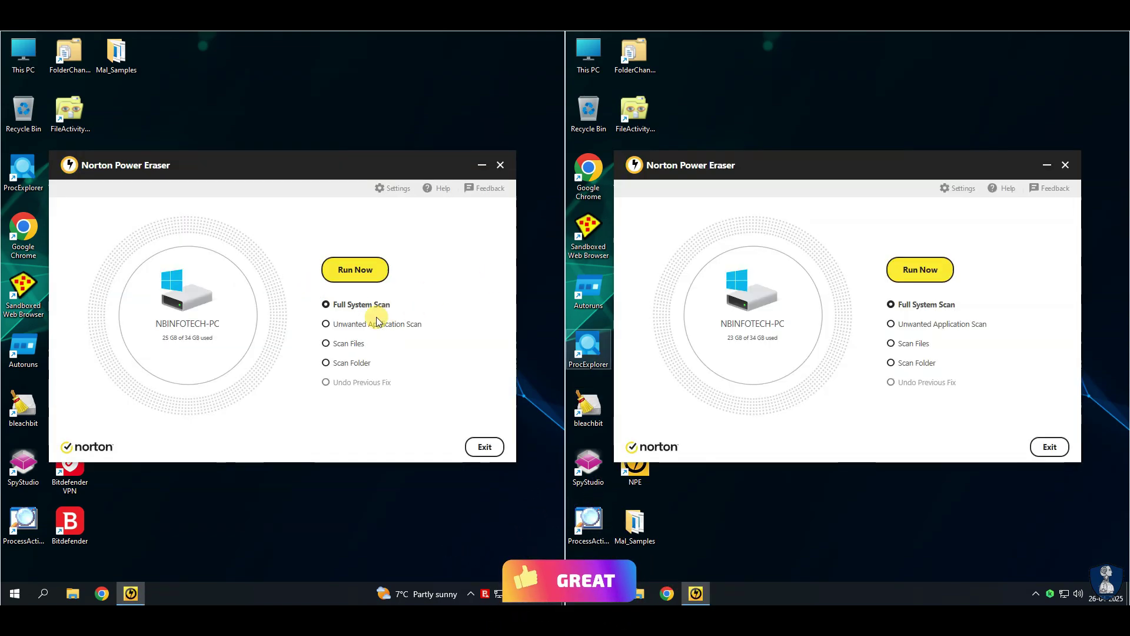
pyautogui.click(367, 279)
pyautogui.click(318, 235)
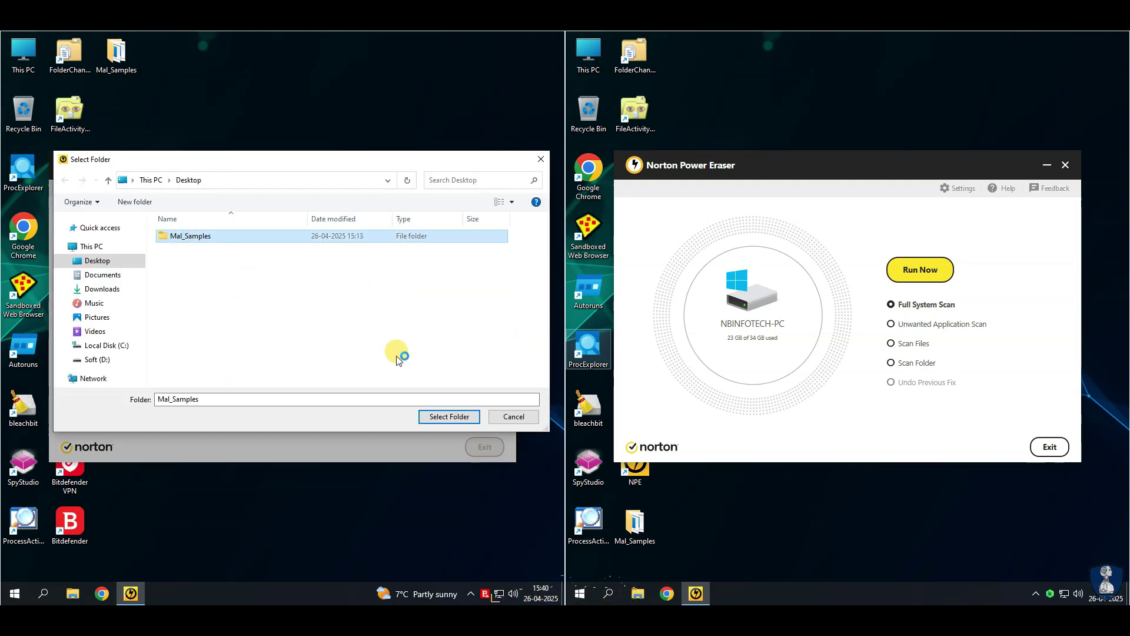
pyautogui.click(447, 414)
# - Start a Norton Power Eraser folder scan of the desktop's Mal_Samples folder on the Kaspersky machine
pyautogui.click(894, 363)
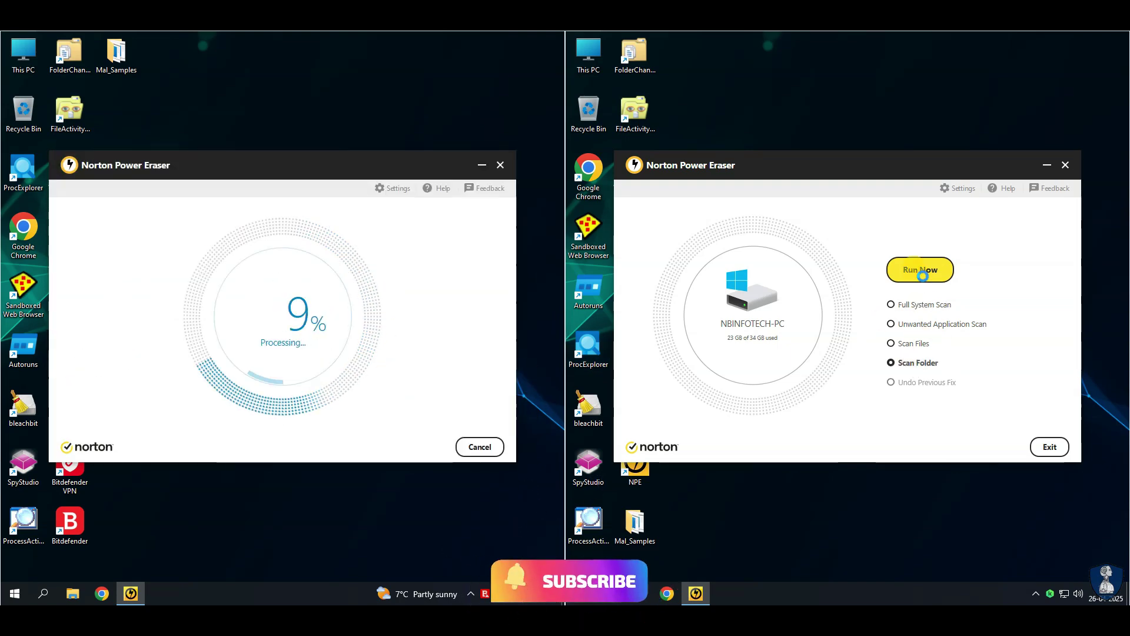
pyautogui.click(920, 269)
pyautogui.click(662, 260)
pyautogui.click(765, 236)
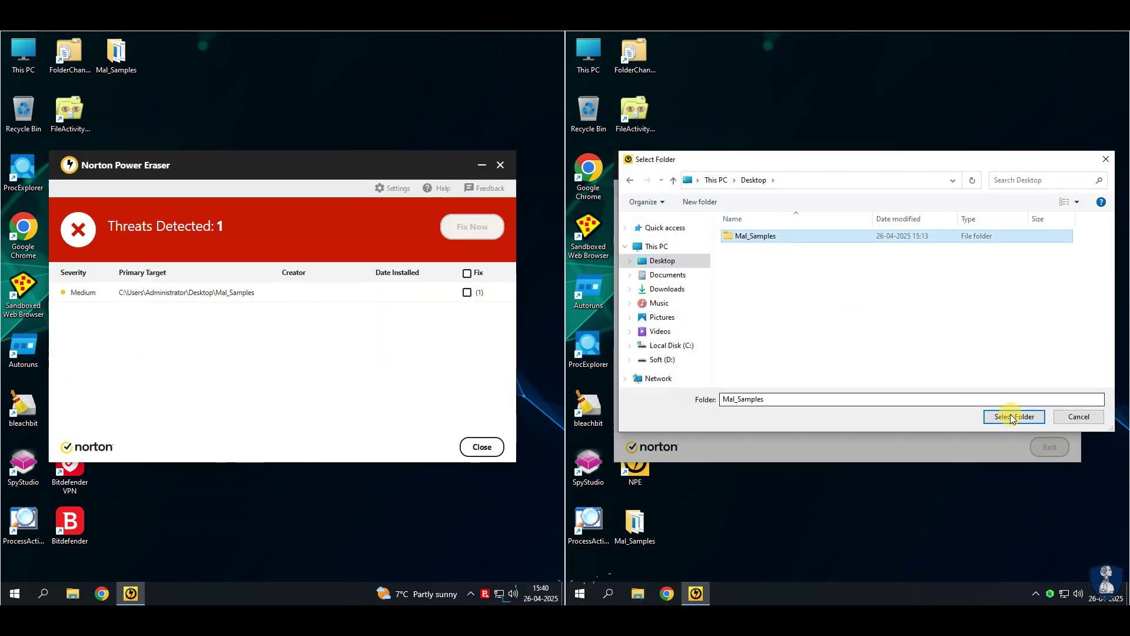
pyautogui.click(1014, 416)
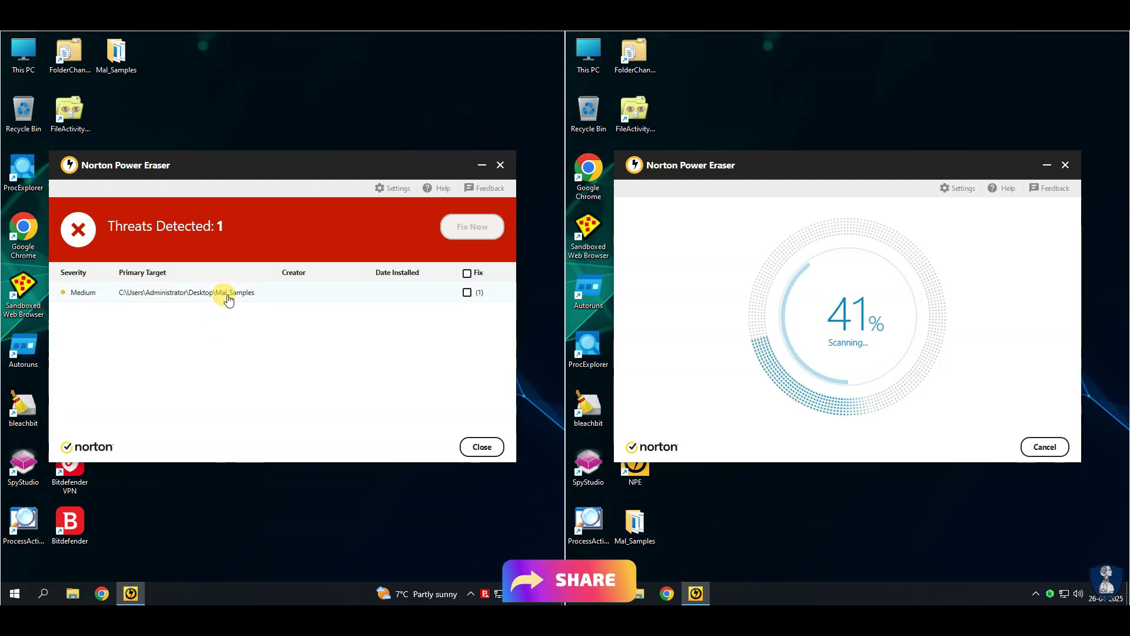
# - Review the details of the threat detected on the Bitdefender machine, mark it for fixing, and restart to complete the repair
pyautogui.click(479, 294)
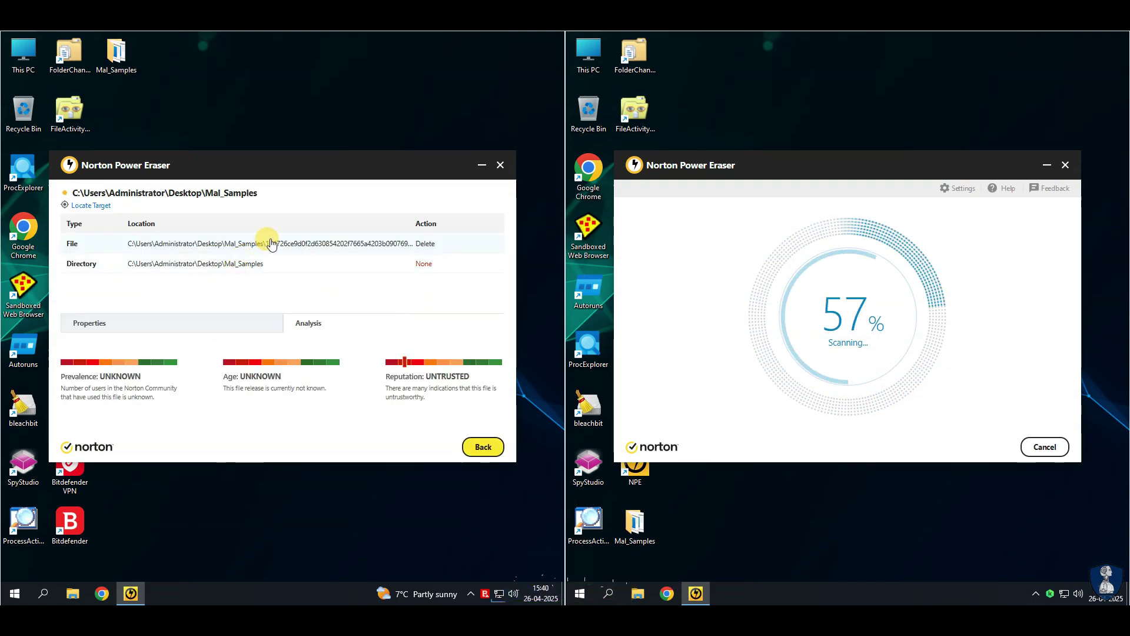
pyautogui.click(481, 446)
pyautogui.click(467, 292)
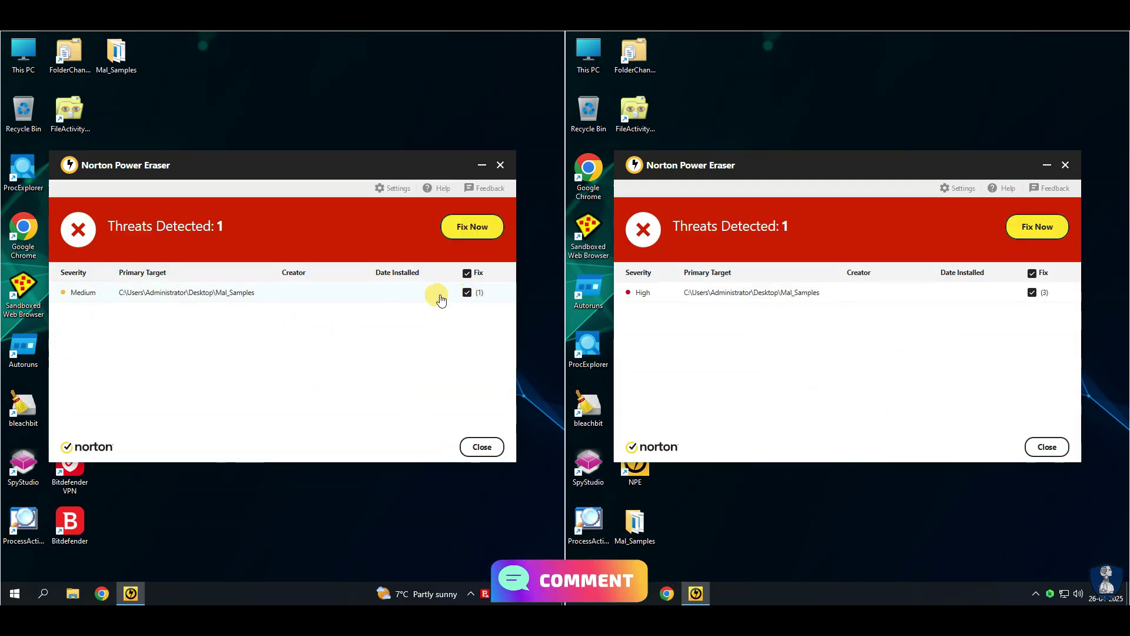
pyautogui.click(472, 227)
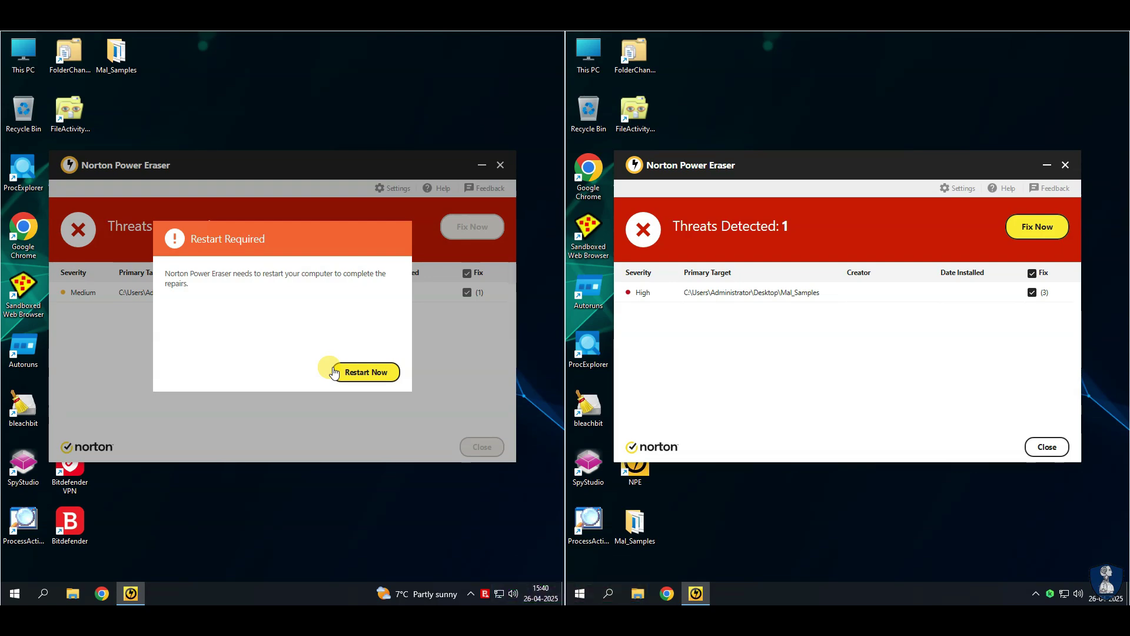
pyautogui.click(364, 375)
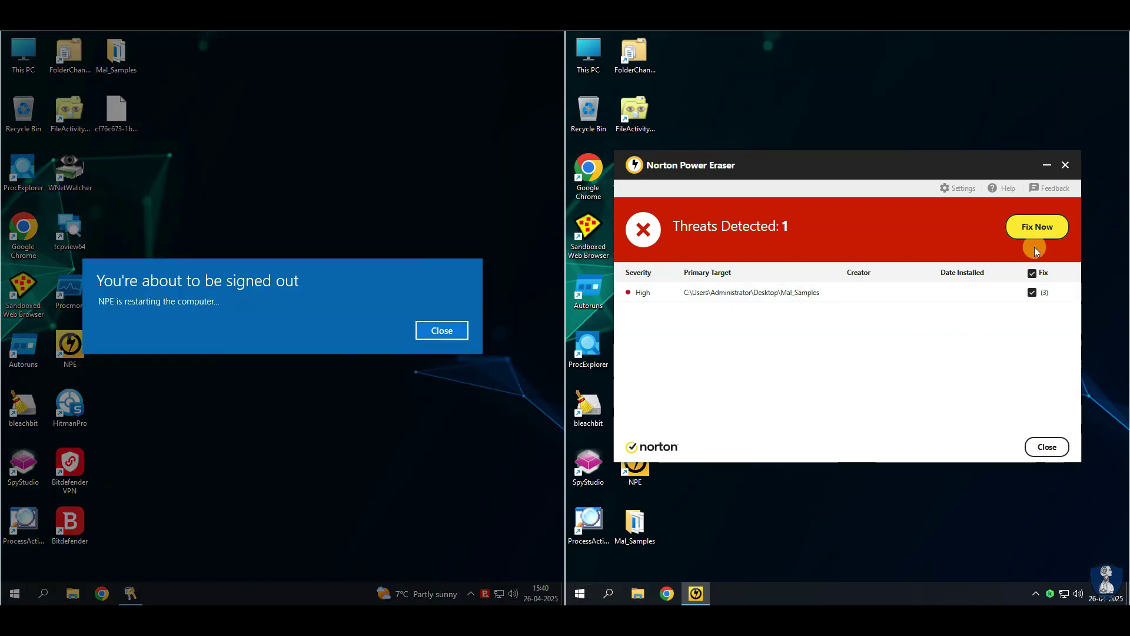
# - Fix the threat detected by Norton Power Eraser on the Kaspersky machine, and restart to complete the repair
pyautogui.click(1036, 233)
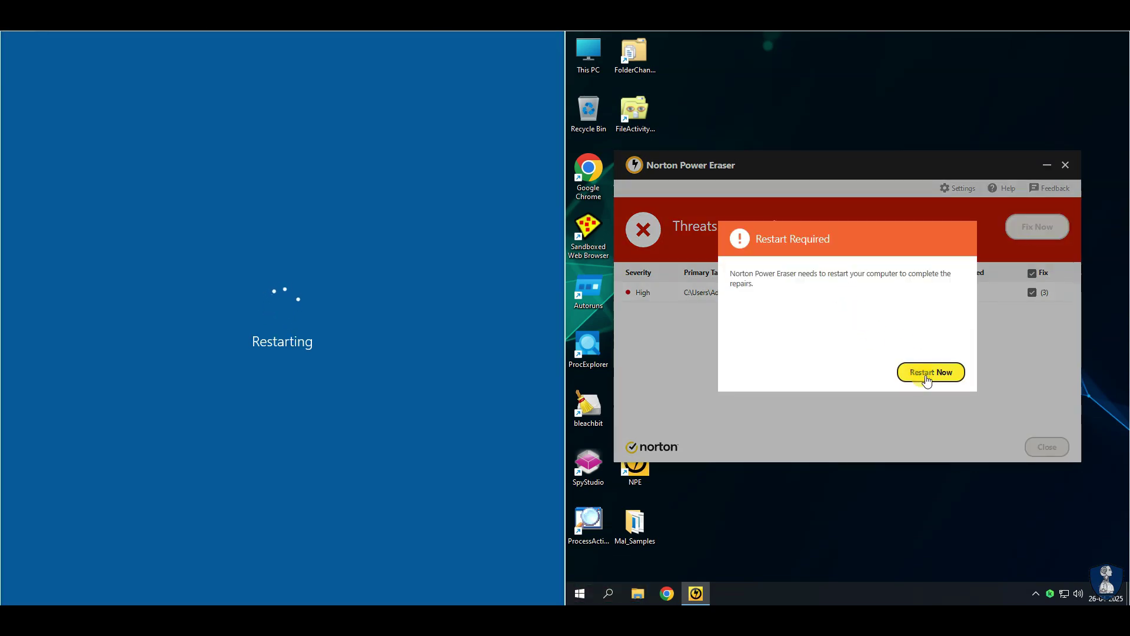
pyautogui.click(927, 377)
pyautogui.click(939, 372)
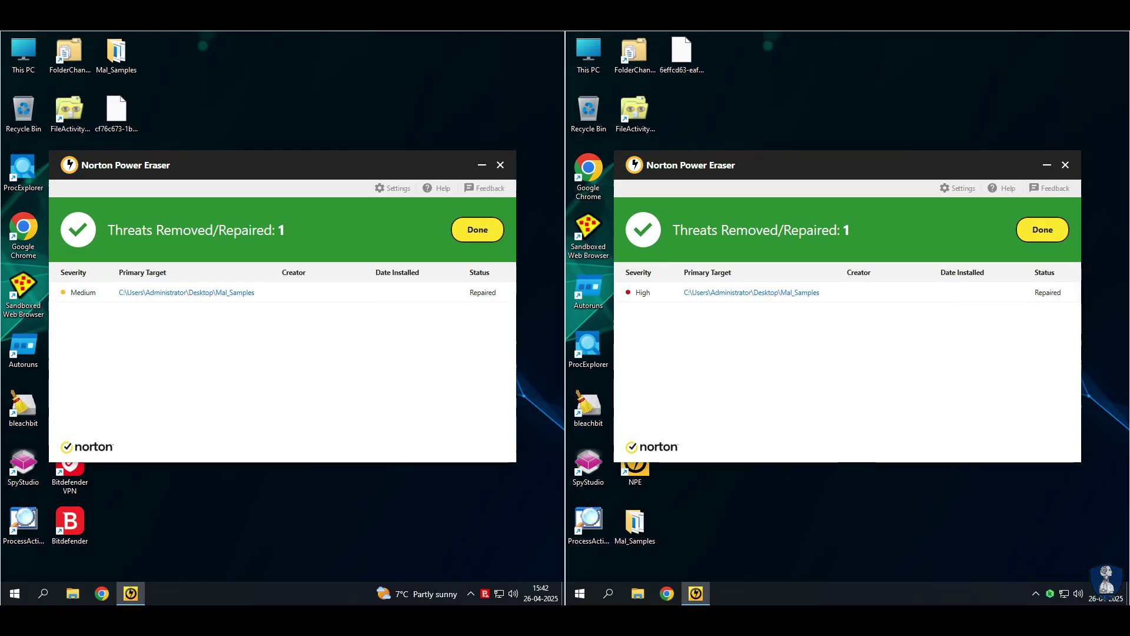
# - Dismiss the Norton Power Eraser repair results on both machines and minimize both windows
pyautogui.click(476, 230)
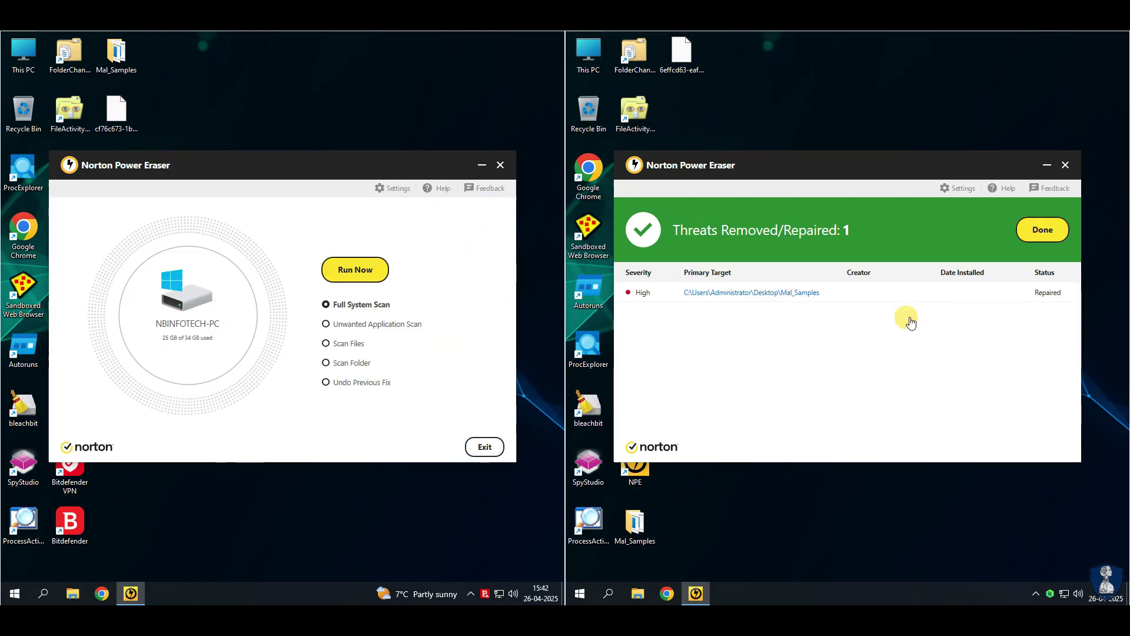
pyautogui.click(1043, 231)
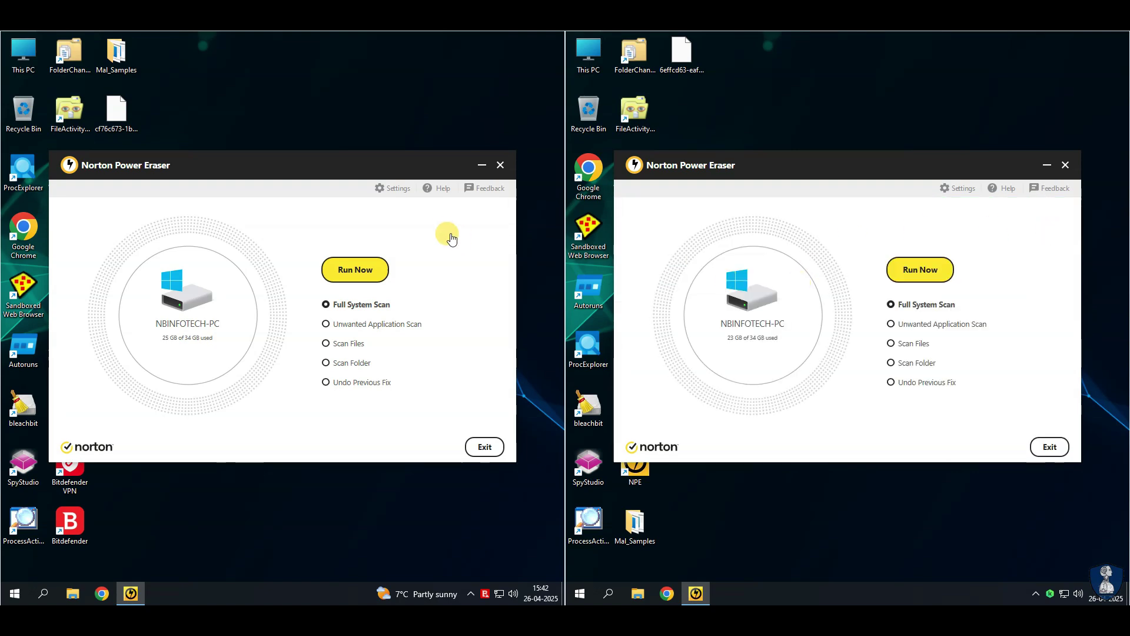
pyautogui.click(479, 167)
pyautogui.click(1046, 165)
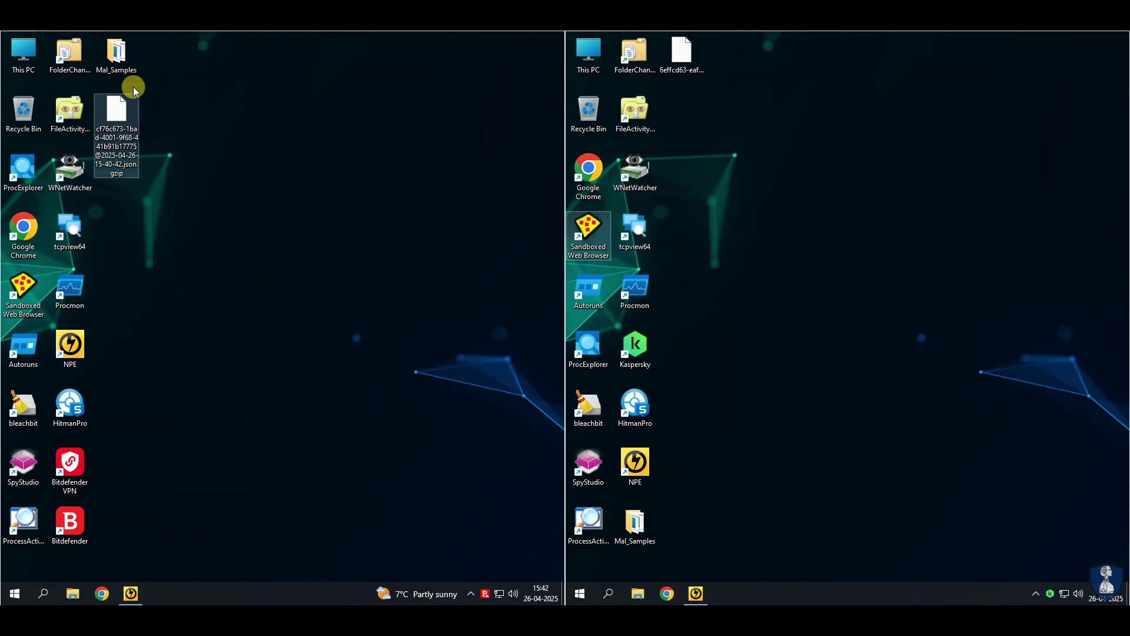
# - Check which samples are left in the Mal_Samples folders of both machines after the repair, and close the folders
pyautogui.doubleClick(116, 56)
pyautogui.moveTo(196, 258); pyautogui.dragTo(236, 139)
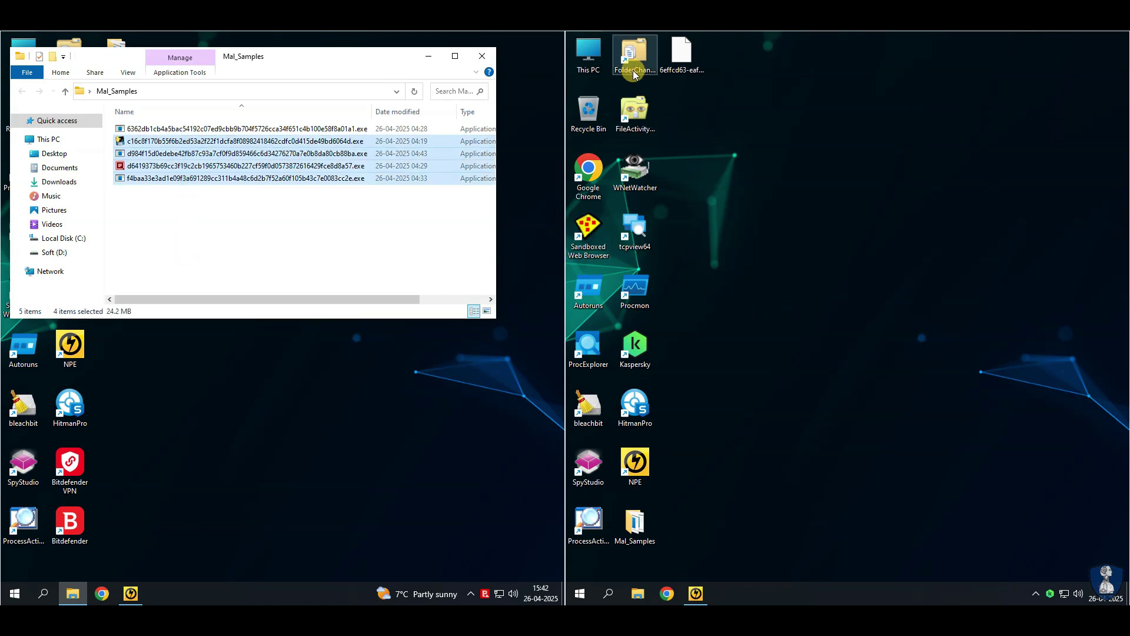
pyautogui.doubleClick(643, 532)
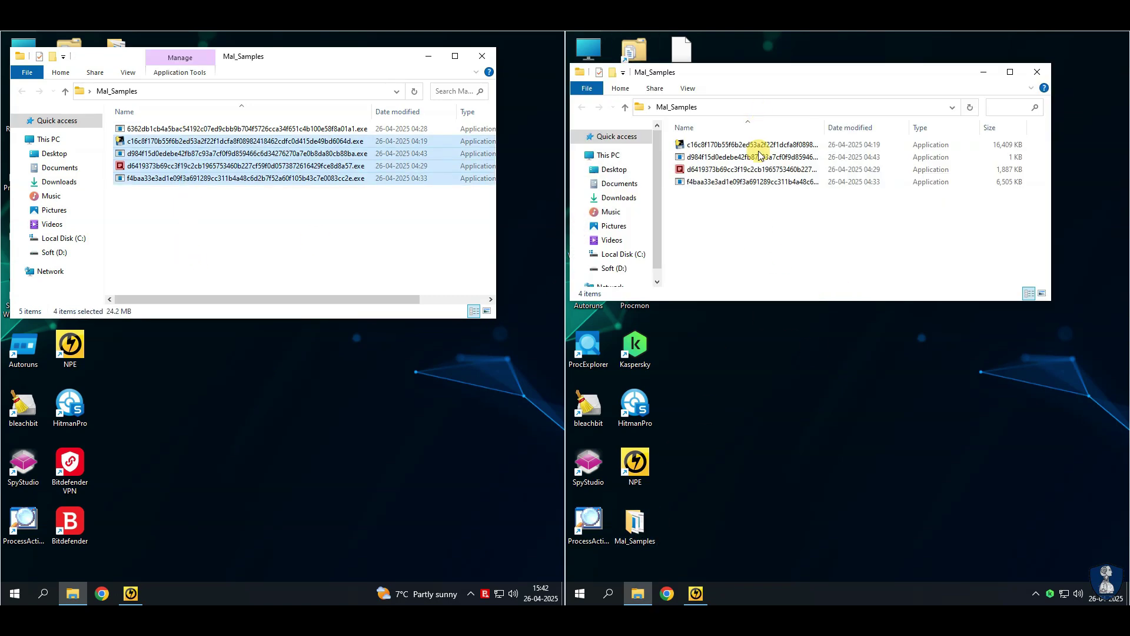
pyautogui.click(1040, 74)
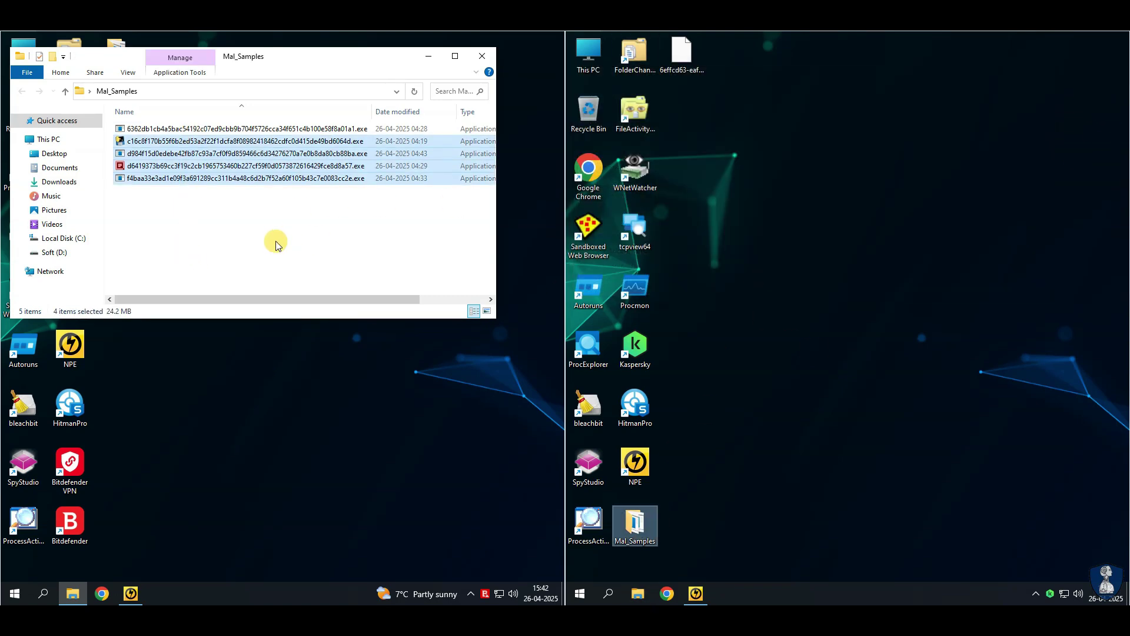
pyautogui.click(482, 56)
pyautogui.click(130, 593)
pyautogui.click(353, 268)
pyautogui.click(467, 446)
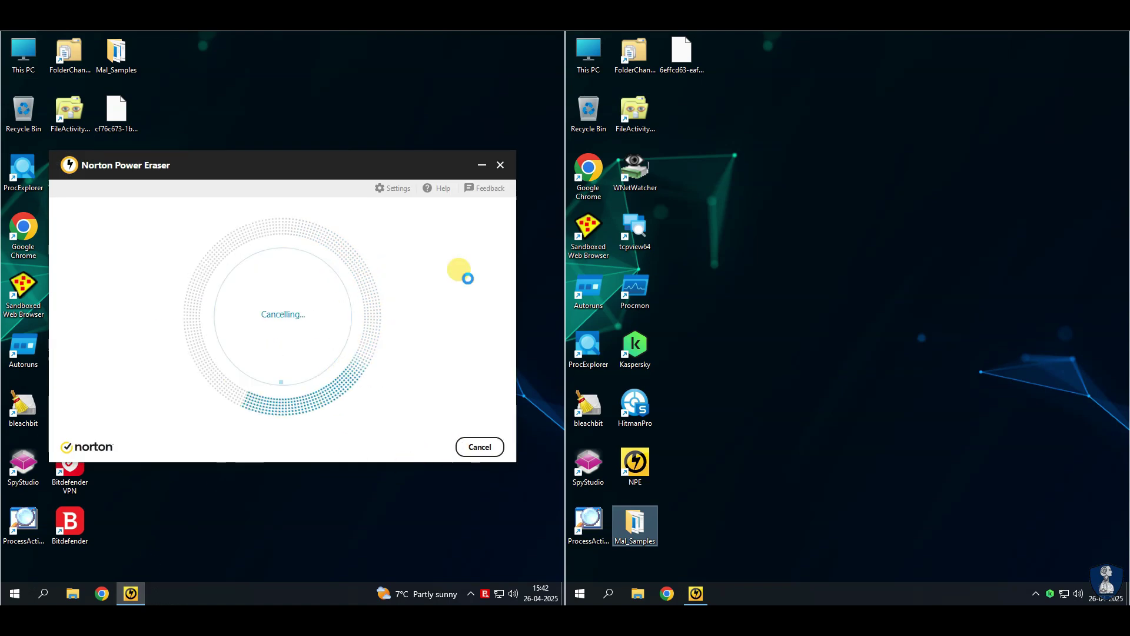
# - Set Norton Power Eraser on the Kaspersky machine to include the rootkit scan, start a scan, and accept the required restart
pyautogui.doubleClick(648, 471)
pyautogui.click(944, 371)
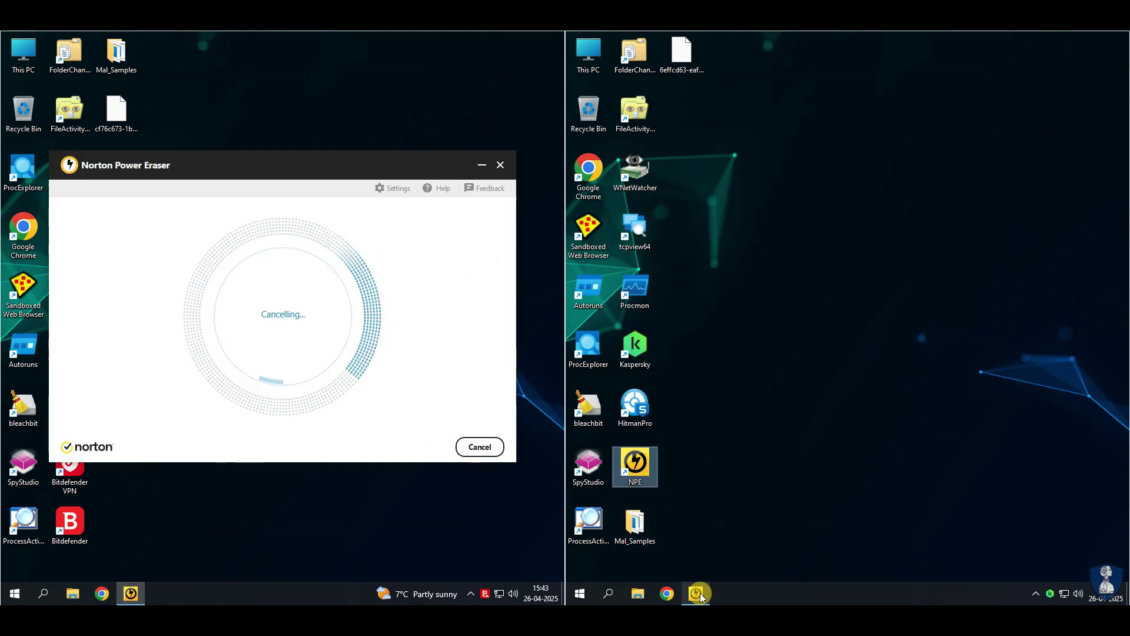
pyautogui.click(950, 190)
pyautogui.click(1053, 447)
pyautogui.click(920, 269)
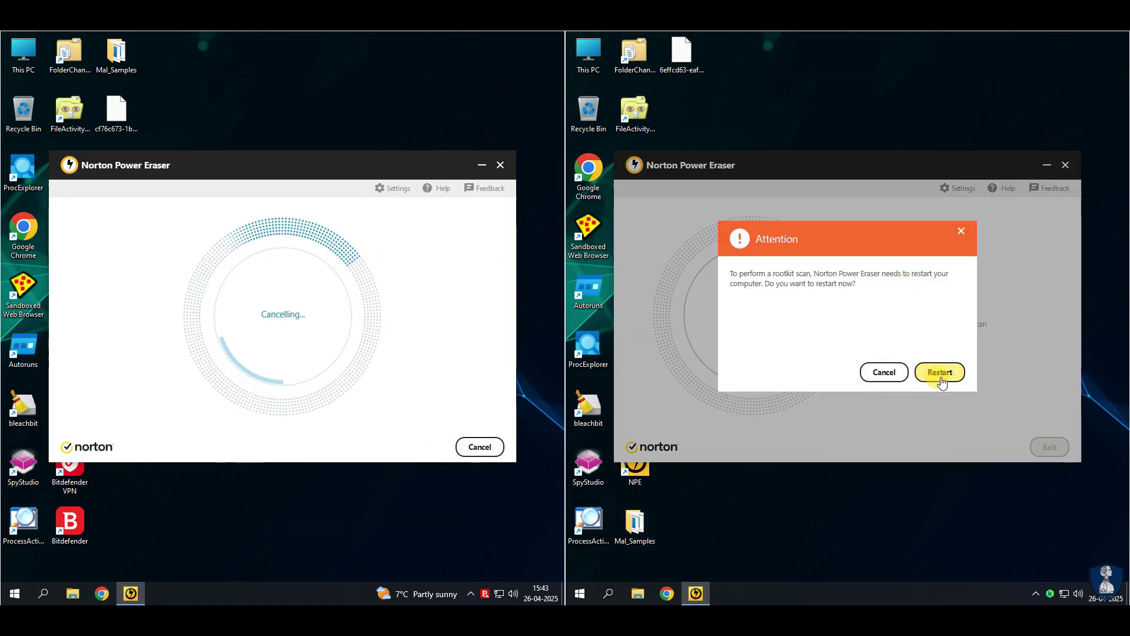
pyautogui.click(938, 371)
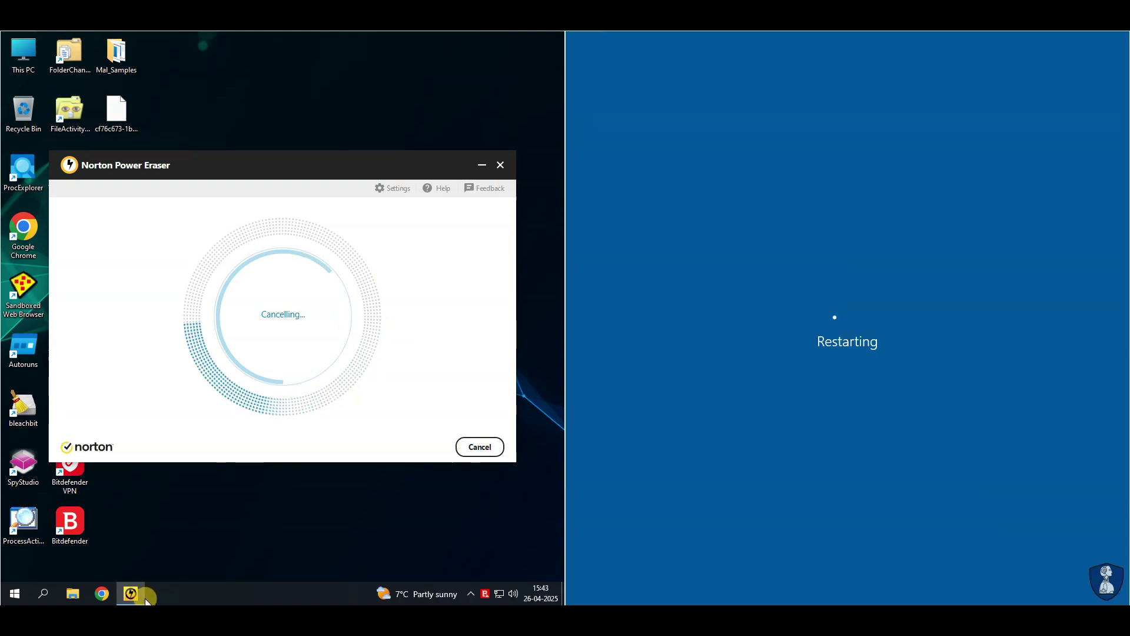
# - Close the cancelled Norton Power Eraser scan on the Bitdefender machine, reopen the tool, and start a scan with the rootkit option and restart
pyautogui.moveTo(131, 593)
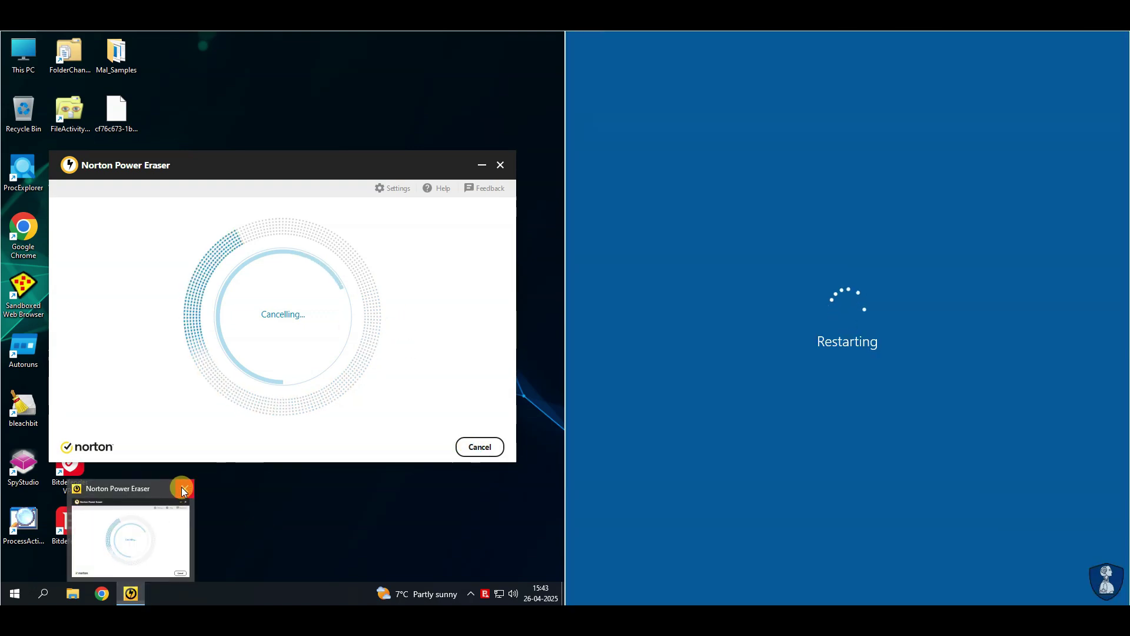
pyautogui.click(181, 487)
pyautogui.doubleClick(71, 348)
pyautogui.click(394, 187)
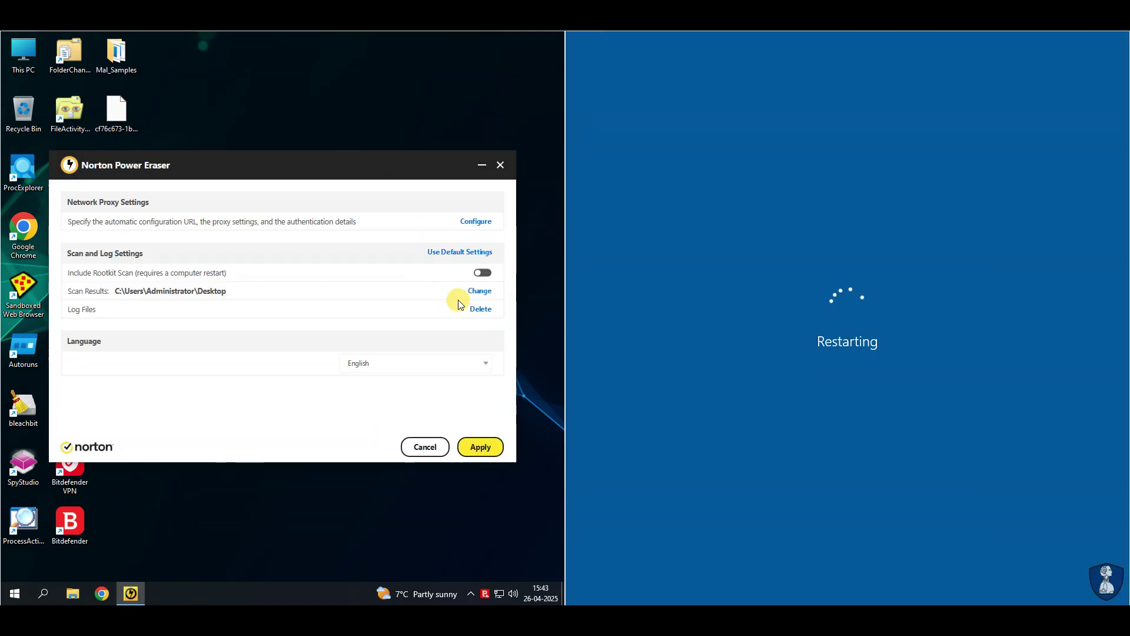
pyautogui.click(467, 450)
pyautogui.click(353, 269)
pyautogui.click(357, 372)
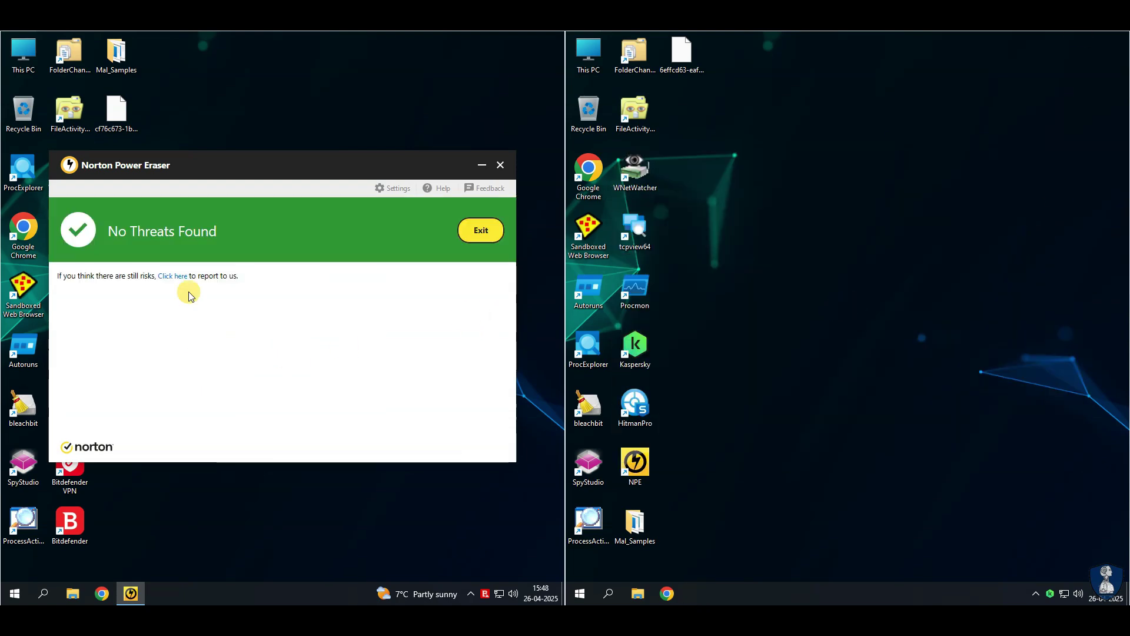
# - Exit Norton Power Eraser on the Bitdefender machine and start HitmanPro context scans of the Mal_Samples folders on both machines
pyautogui.click(481, 230)
pyautogui.doubleClick(70, 407)
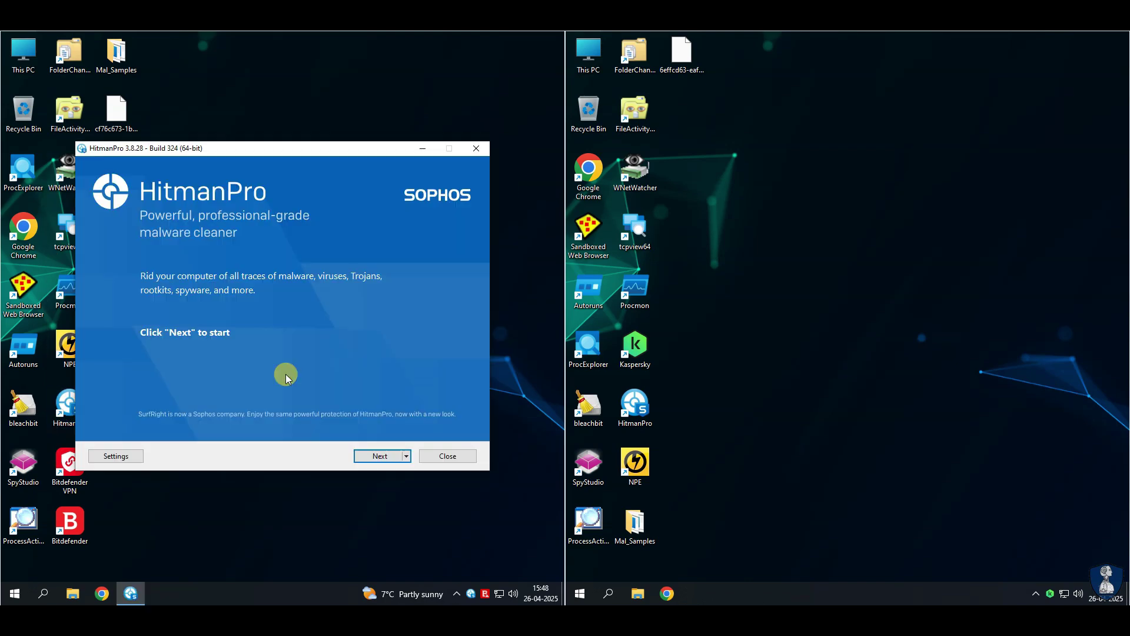
pyautogui.doubleClick(635, 406)
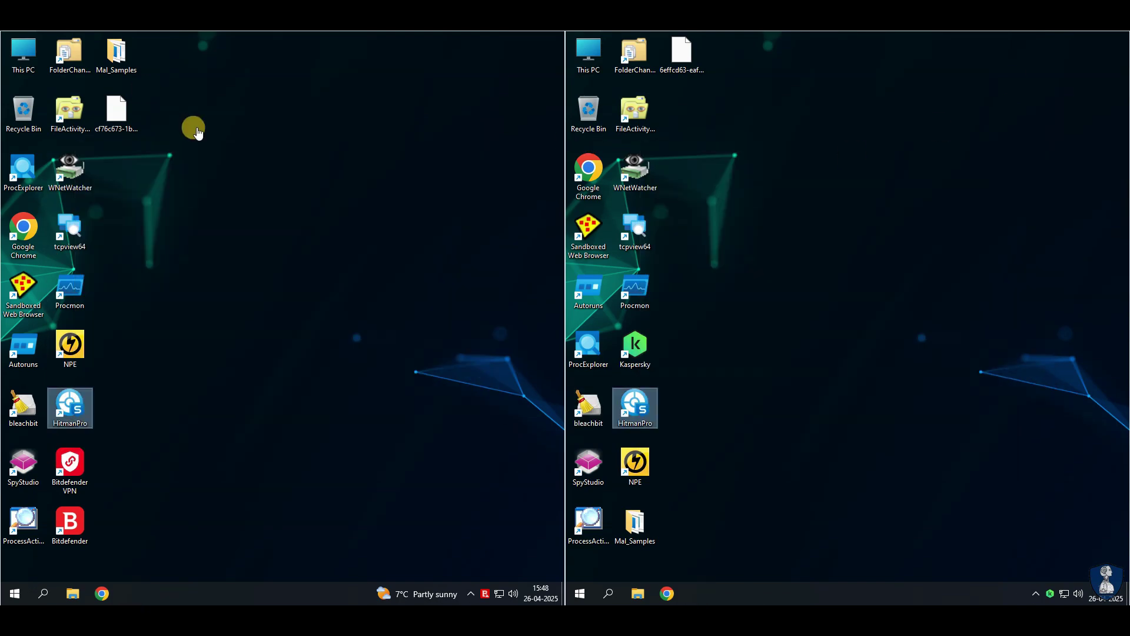
pyautogui.rightClick(116, 53)
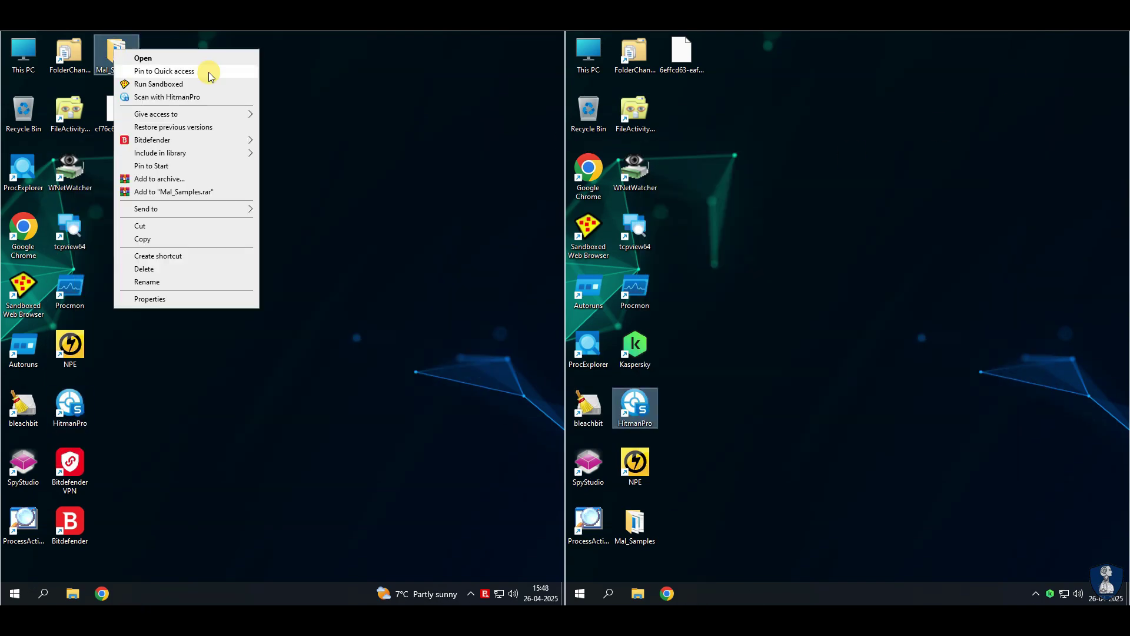
pyautogui.click(177, 82)
pyautogui.rightClick(634, 524)
pyautogui.click(694, 290)
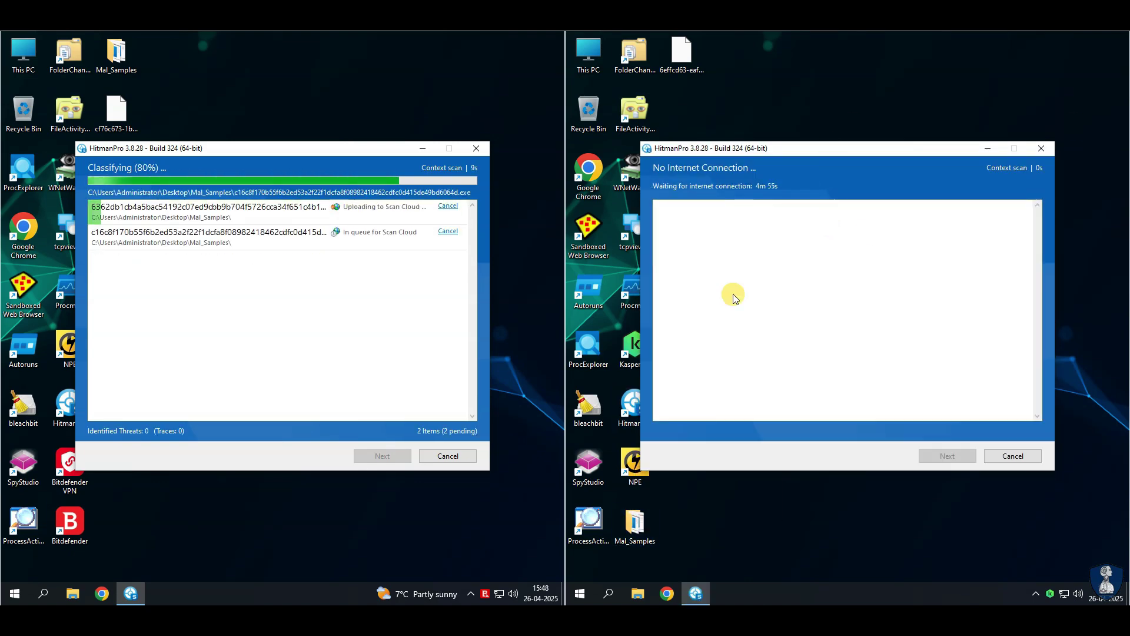
# - Disable and re-enable the Ethernet0 network adapter on the Kaspersky machine to restore its internet connection
pyautogui.click(1065, 593)
pyautogui.click(1023, 522)
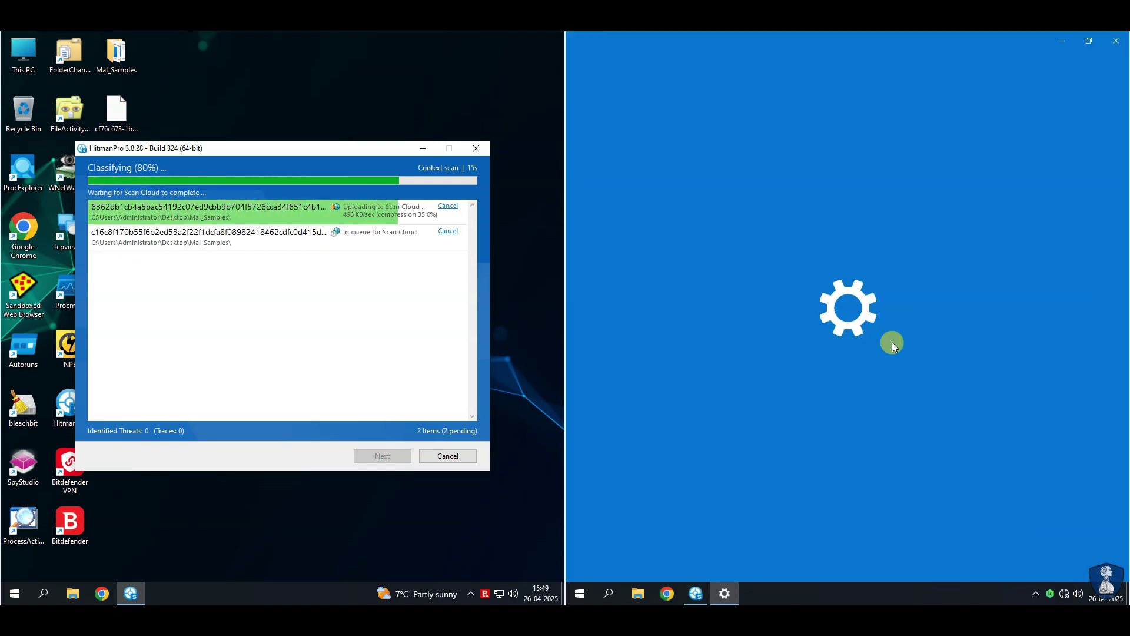
pyautogui.click(811, 187)
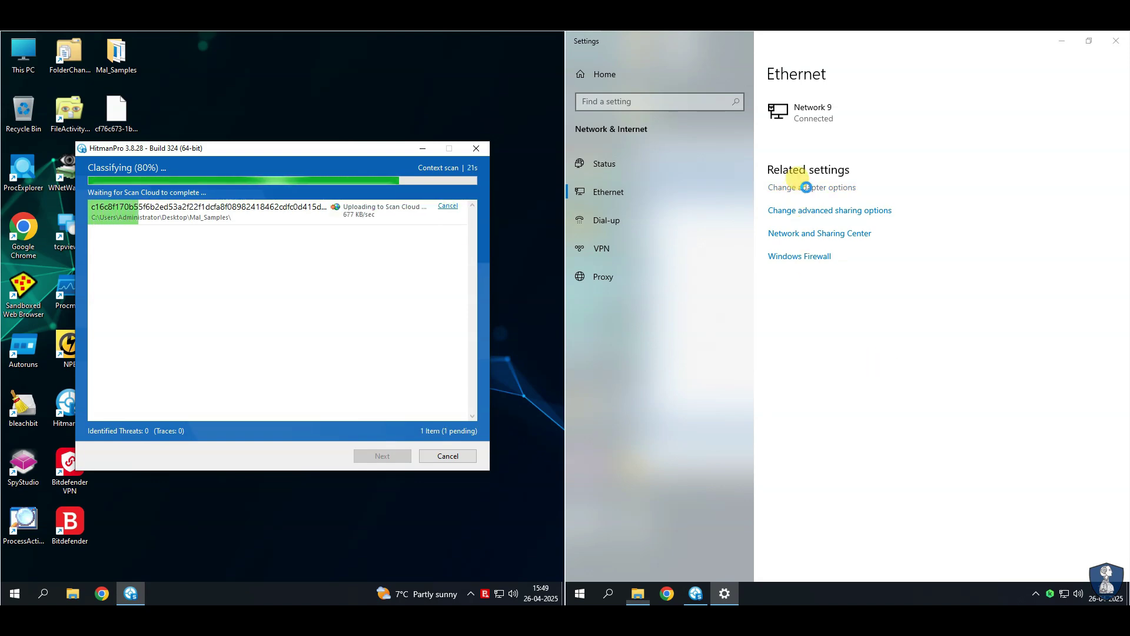
pyautogui.rightClick(659, 200)
pyautogui.click(688, 209)
pyautogui.rightClick(652, 201)
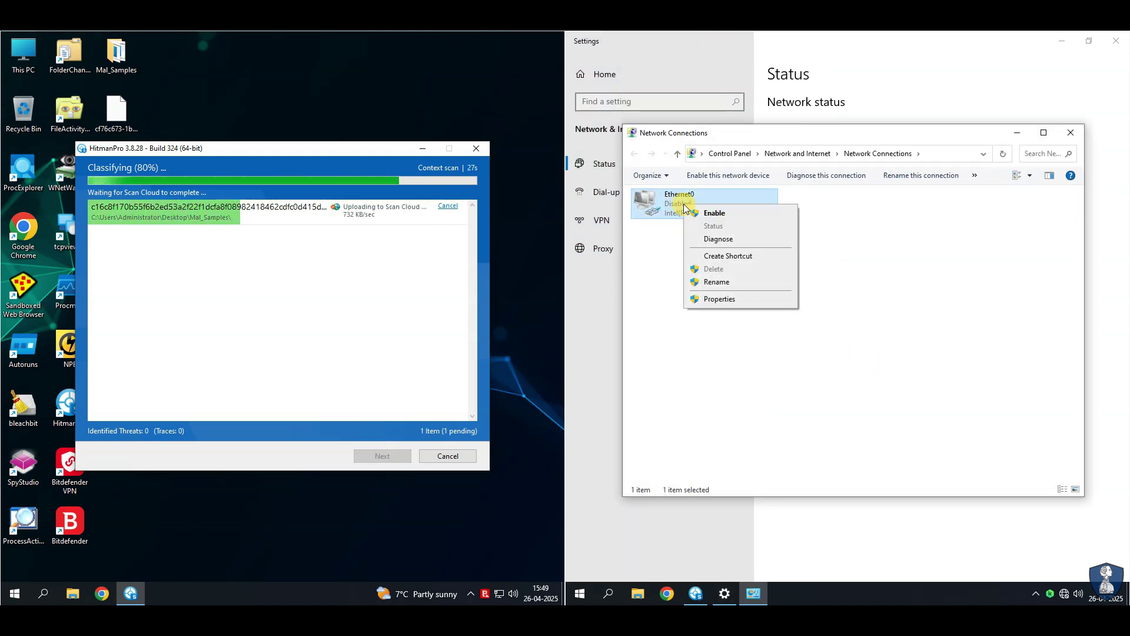
pyautogui.click(719, 214)
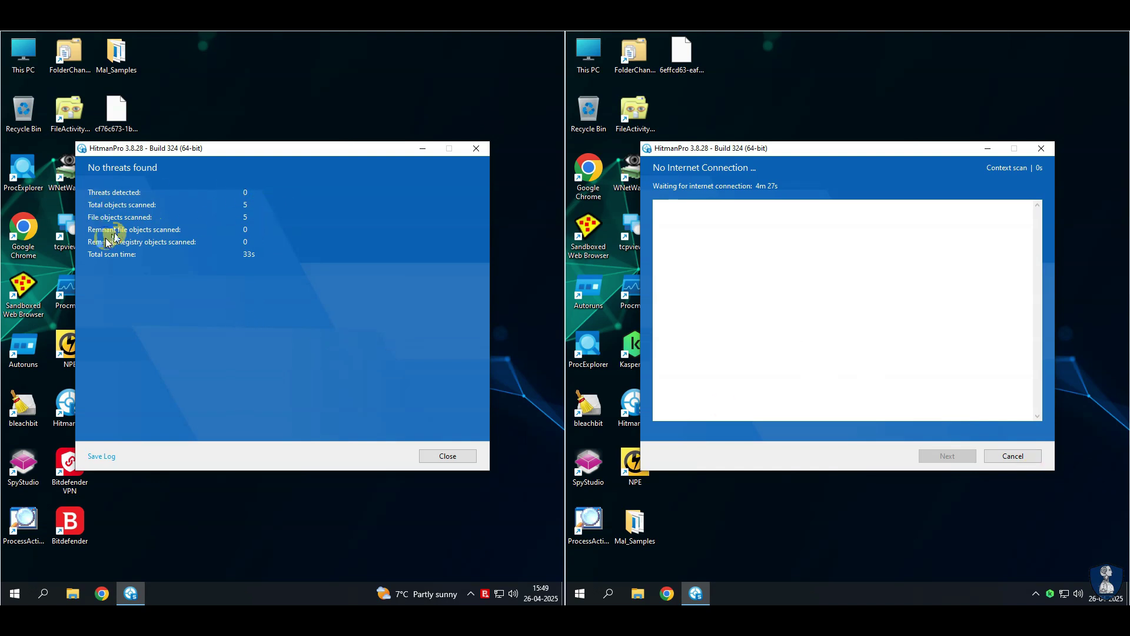
# - Close HitmanPro's results on the Bitdefender machine, rescan the Mal_Samples folder on the Kaspersky machine, and close that result too
pyautogui.click(439, 457)
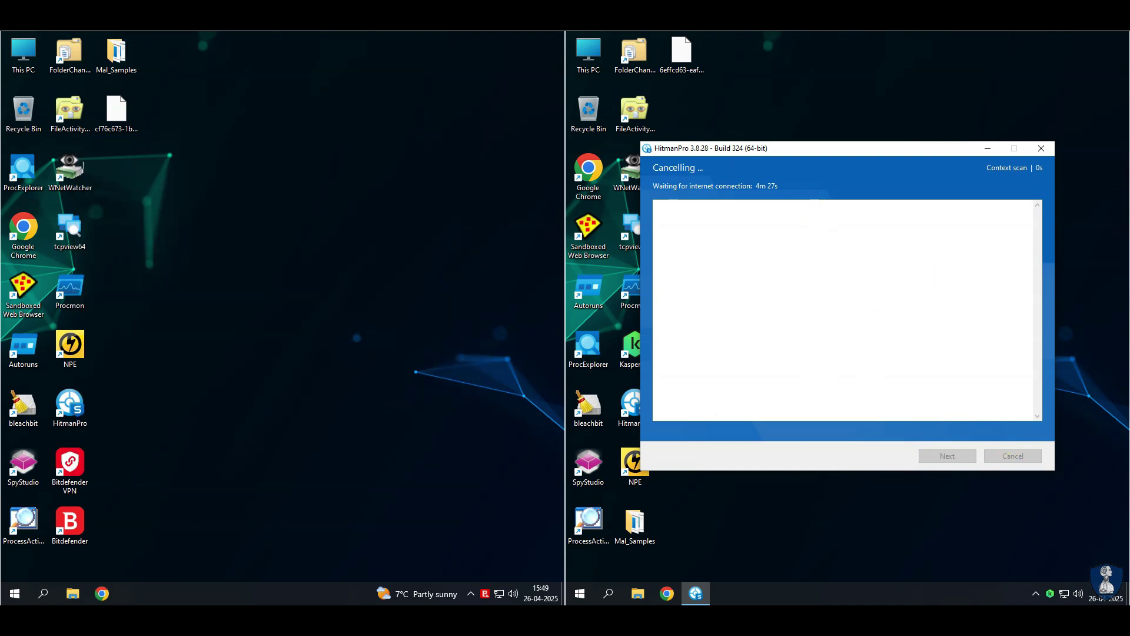
pyautogui.rightClick(651, 518)
pyautogui.click(707, 291)
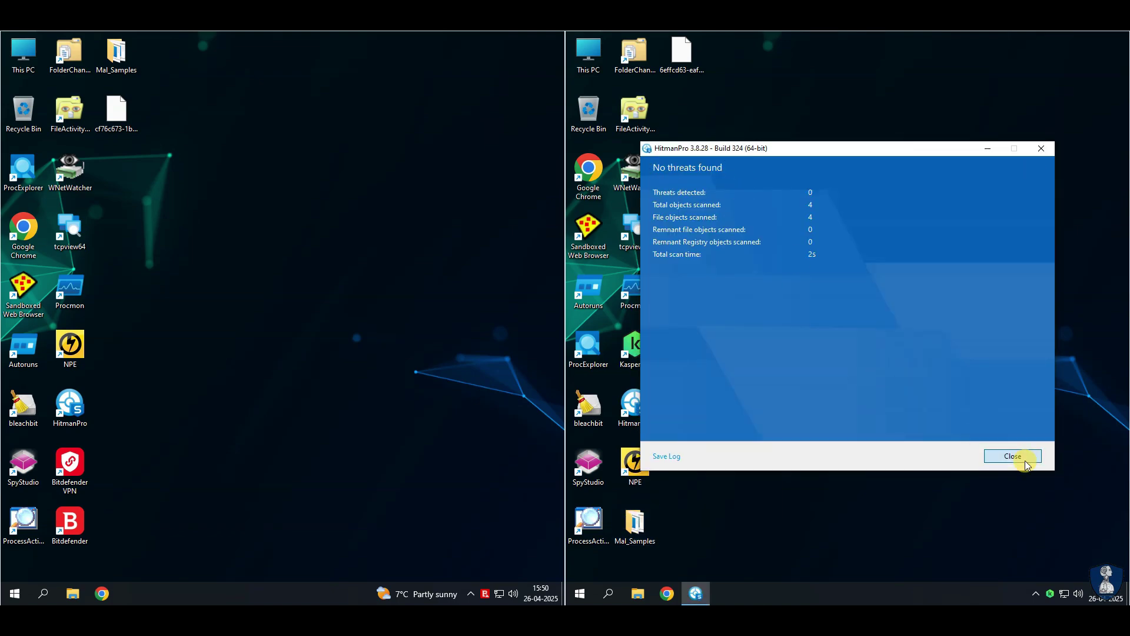
pyautogui.click(1025, 461)
# - Run HitmanPro scans of the whole computer on both the Bitdefender and Kaspersky machines
pyautogui.doubleClick(70, 405)
pyautogui.click(380, 454)
pyautogui.doubleClick(638, 402)
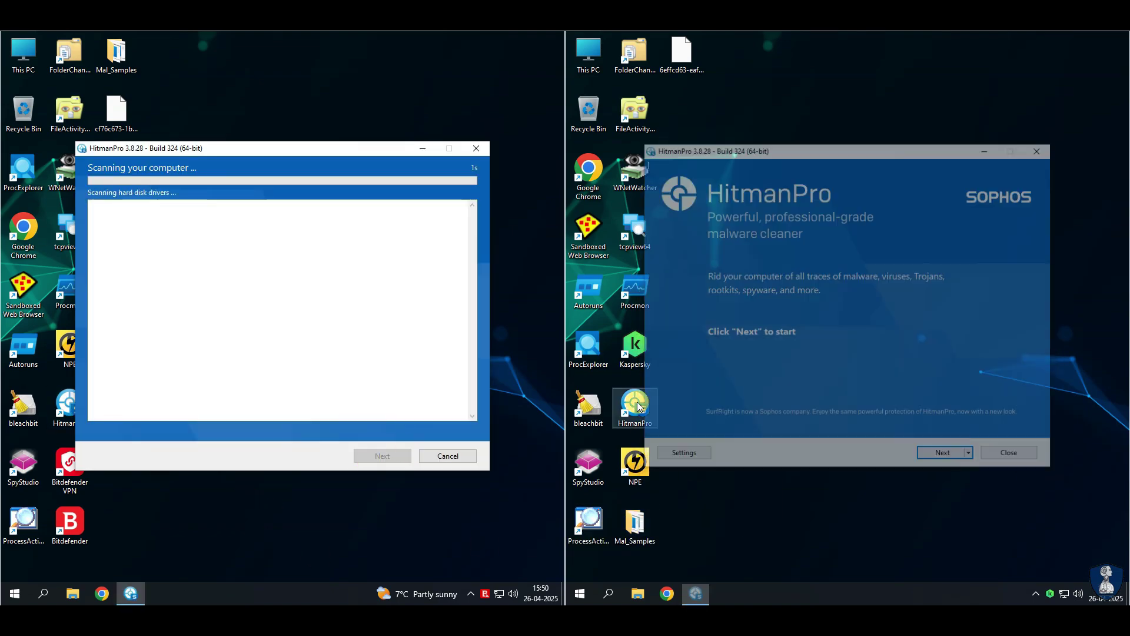
pyautogui.click(942, 452)
pyautogui.click(862, 554)
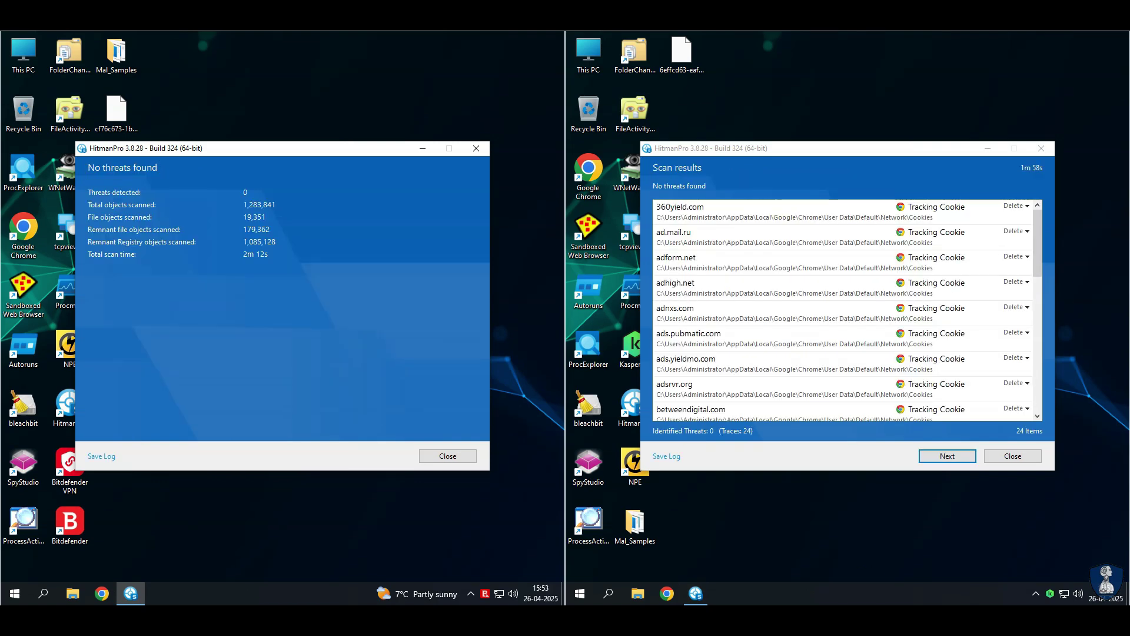
# - Close the Bitdefender machine's HitmanPro results, then review and delete the tracking cookies listed on the Kaspersky machine and close HitmanPro
pyautogui.click(434, 457)
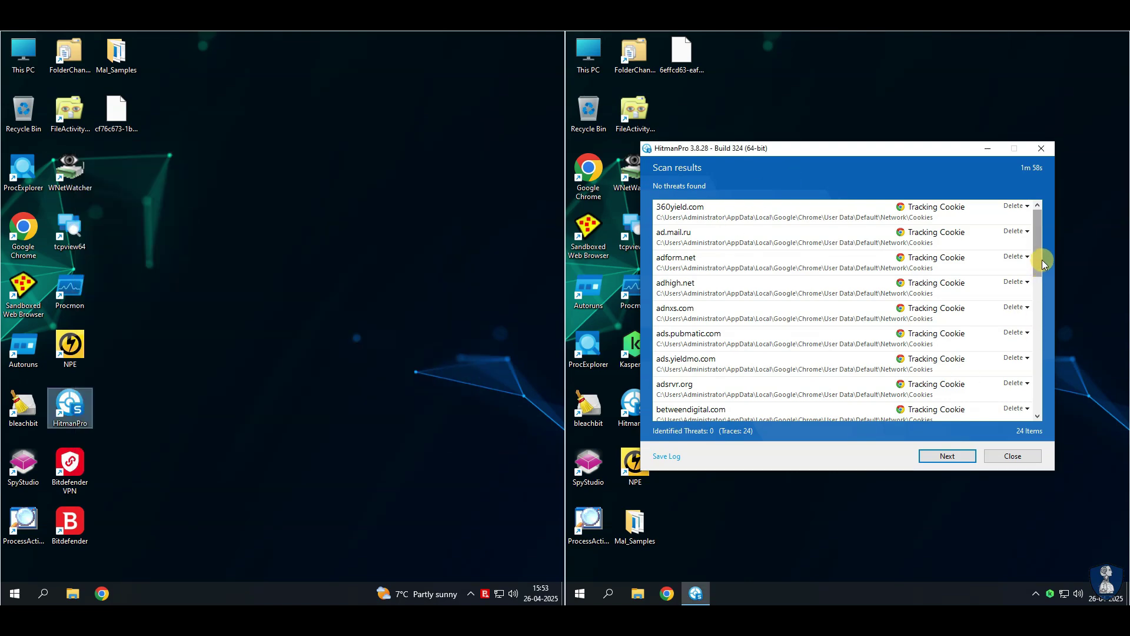
pyautogui.moveTo(1042, 260); pyautogui.dragTo(1030, 404)
pyautogui.click(947, 455)
pyautogui.click(1012, 456)
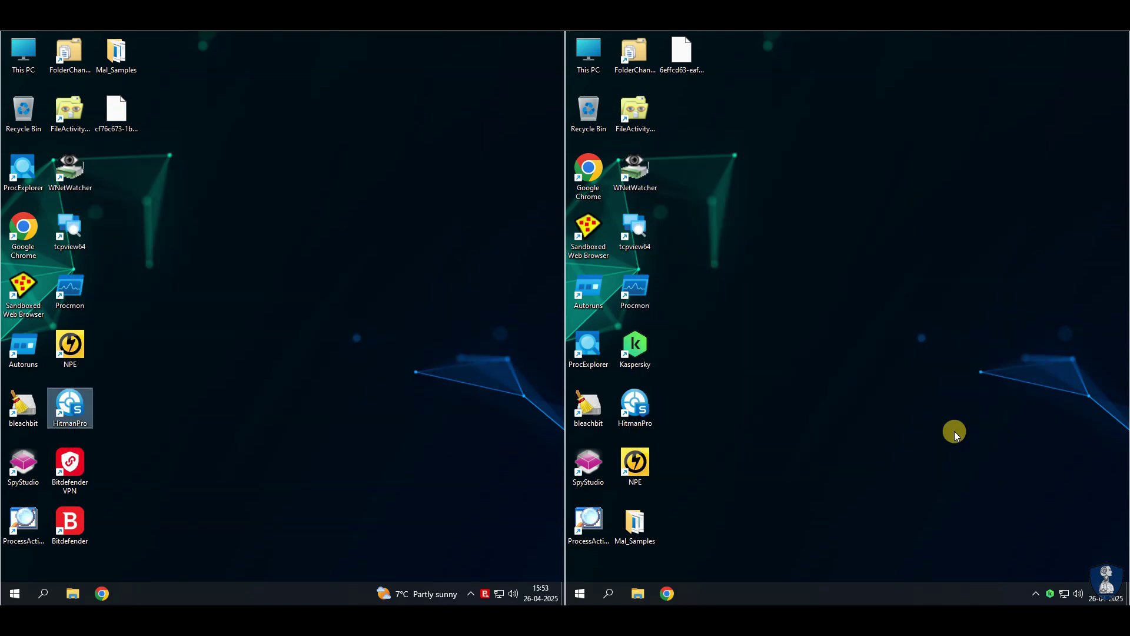
# - Check which samples remain in the Mal_Samples folders of both machines, and close the Bitdefender machine's folder
pyautogui.doubleClick(116, 53)
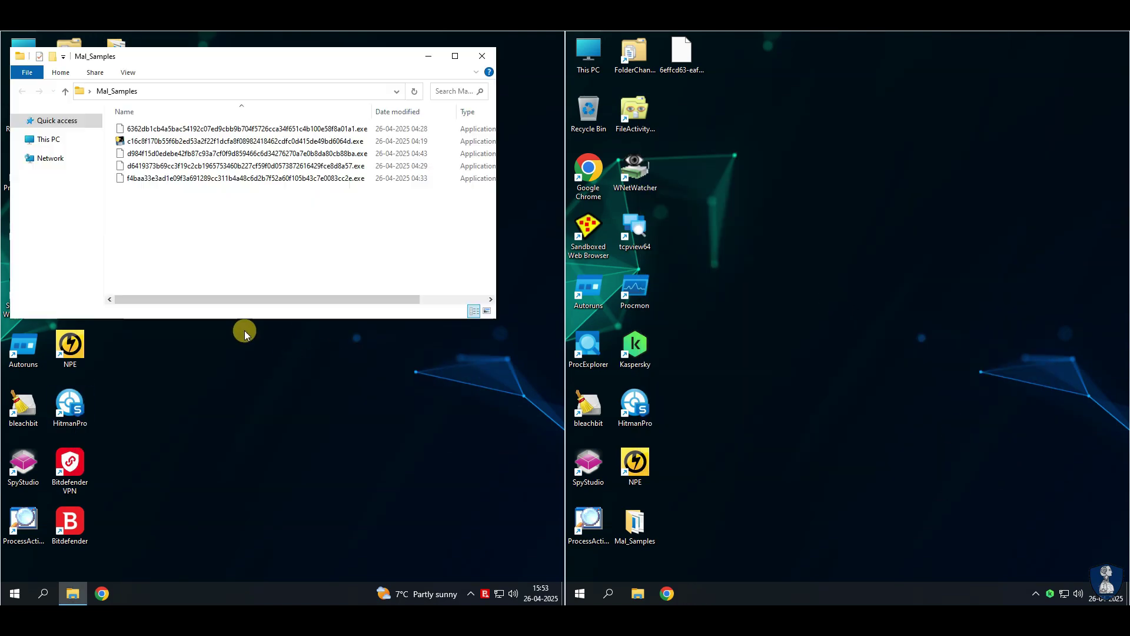
pyautogui.doubleClick(635, 519)
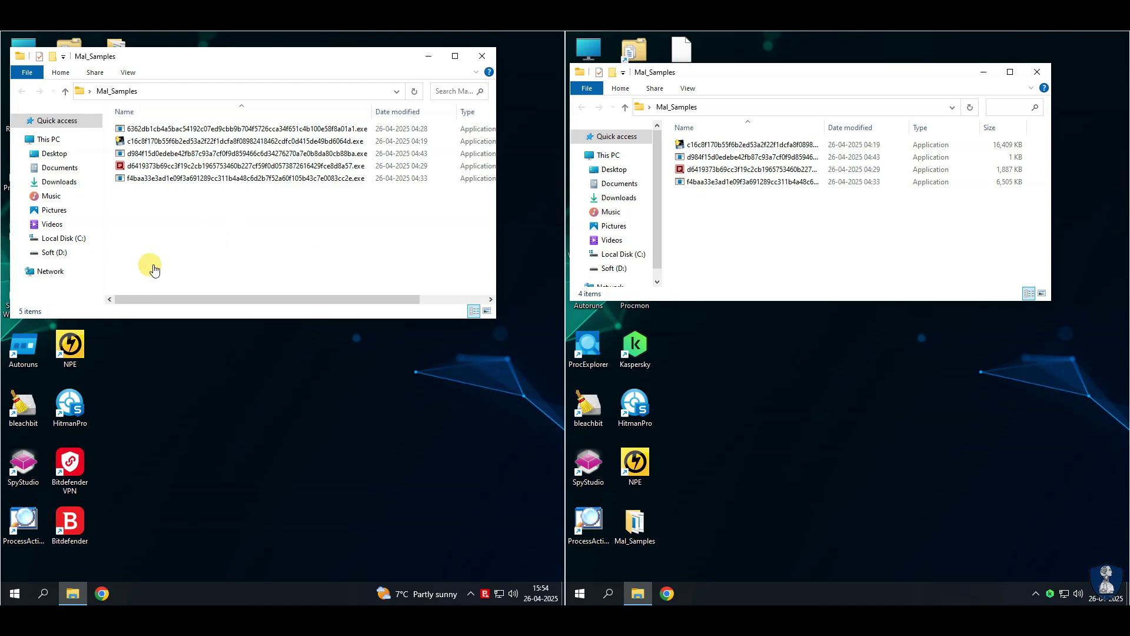
pyautogui.click(482, 56)
# - Submit the sample starting with c16c8f17 from the Kaspersky machine to VirusTotal and review the security vendors' verdicts
pyautogui.moveTo(797, 71); pyautogui.dragTo(801, 326)
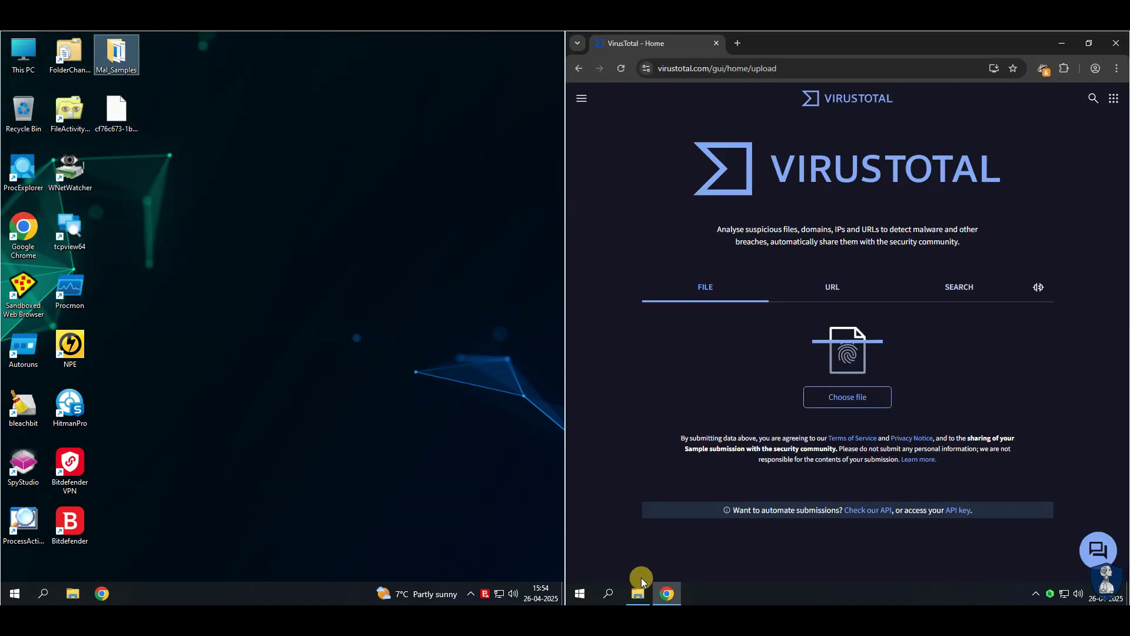
pyautogui.click(638, 593)
pyautogui.moveTo(706, 397); pyautogui.dragTo(771, 272)
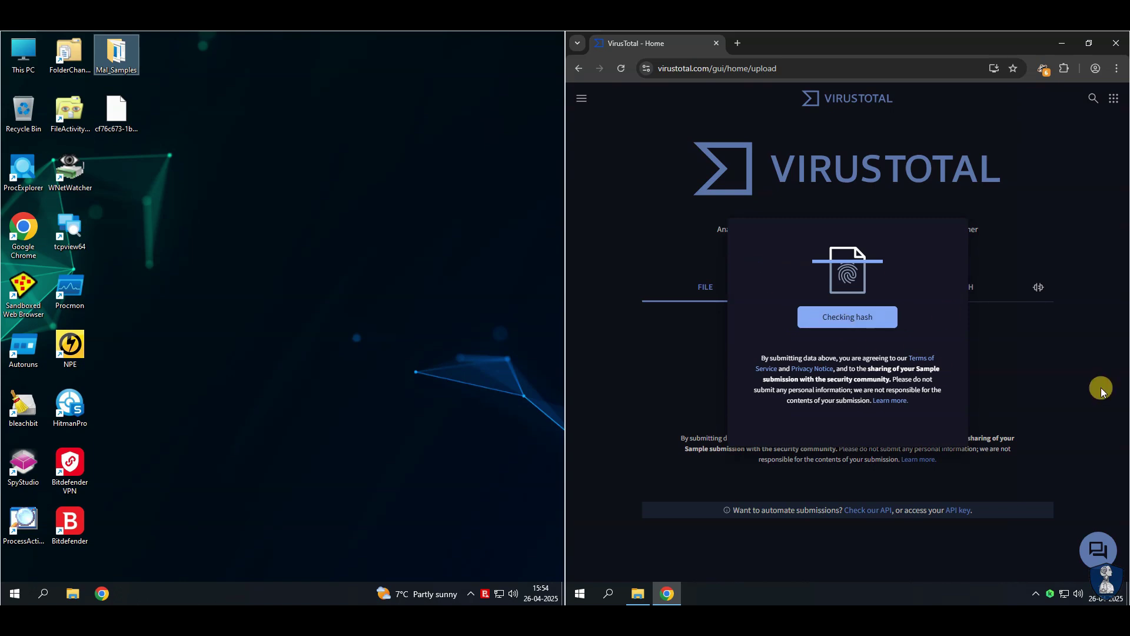
pyautogui.moveTo(641, 264); pyautogui.dragTo(700, 265)
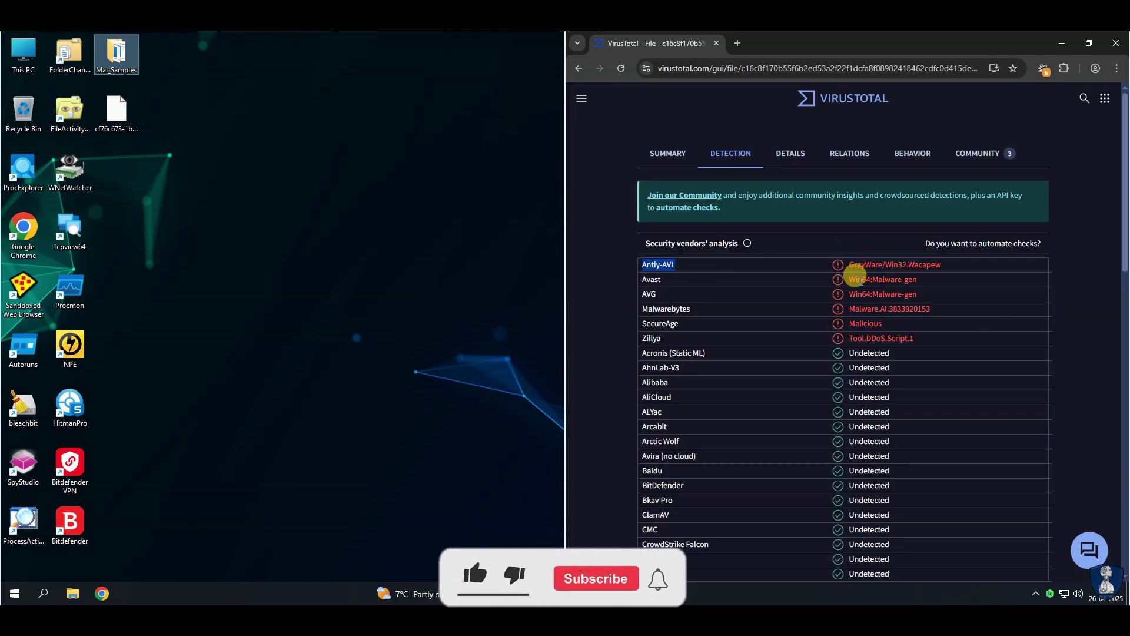
pyautogui.moveTo(873, 339); pyautogui.dragTo(641, 266)
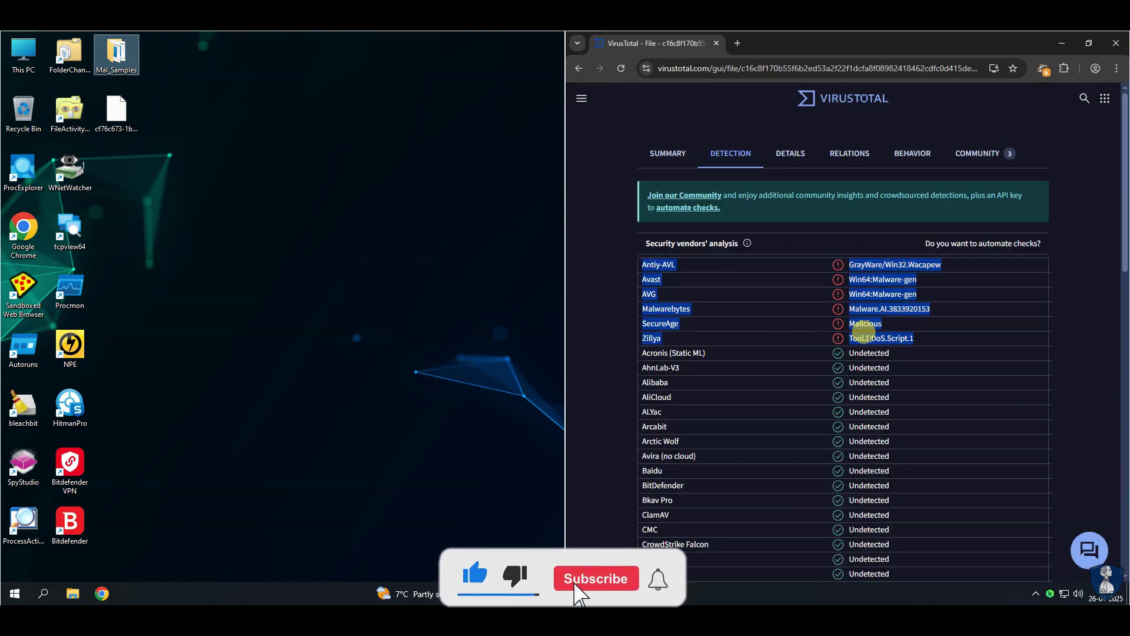
pyautogui.scroll(-1, 866, 332)
pyautogui.scroll(1, 866, 332)
# - Submit the sample starting with d984f15d to VirusTotal and review which security vendors flag it
pyautogui.click(637, 592)
pyautogui.moveTo(728, 414); pyautogui.dragTo(727, 246)
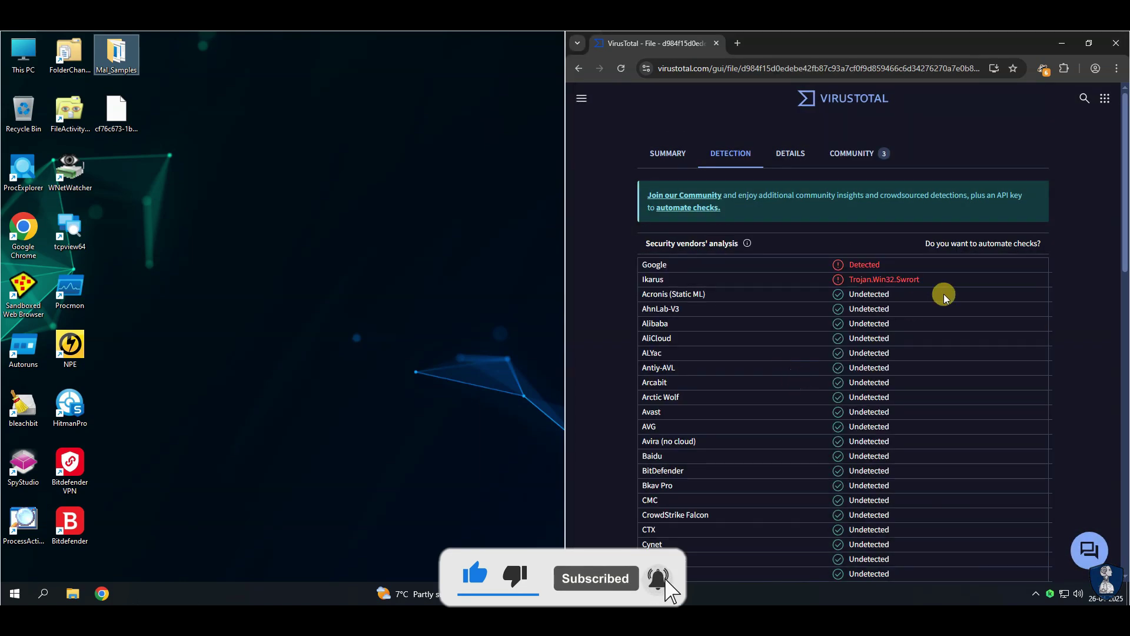
pyautogui.moveTo(930, 280); pyautogui.dragTo(625, 263)
pyautogui.scroll(-1, 768, 363)
pyautogui.scroll(1, 769, 366)
# - Submit the sample starting with d6419373 to VirusTotal and look through the security vendors' analysis
pyautogui.click(638, 592)
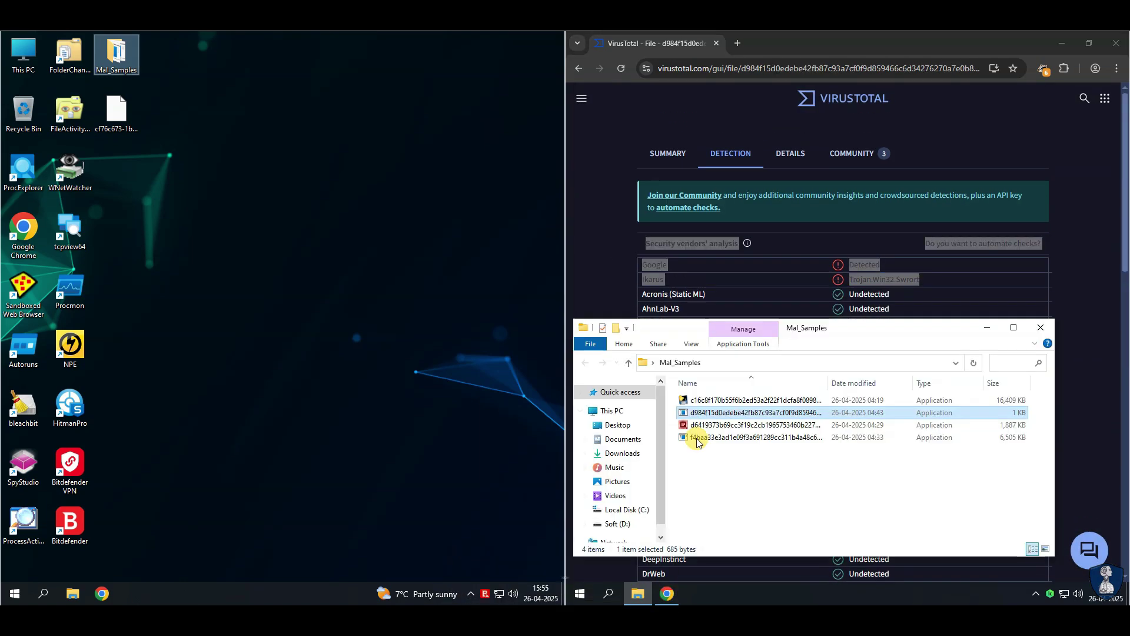
pyautogui.moveTo(753, 424); pyautogui.dragTo(730, 295)
pyautogui.scroll(-1, 788, 439)
pyautogui.scroll(1, 788, 439)
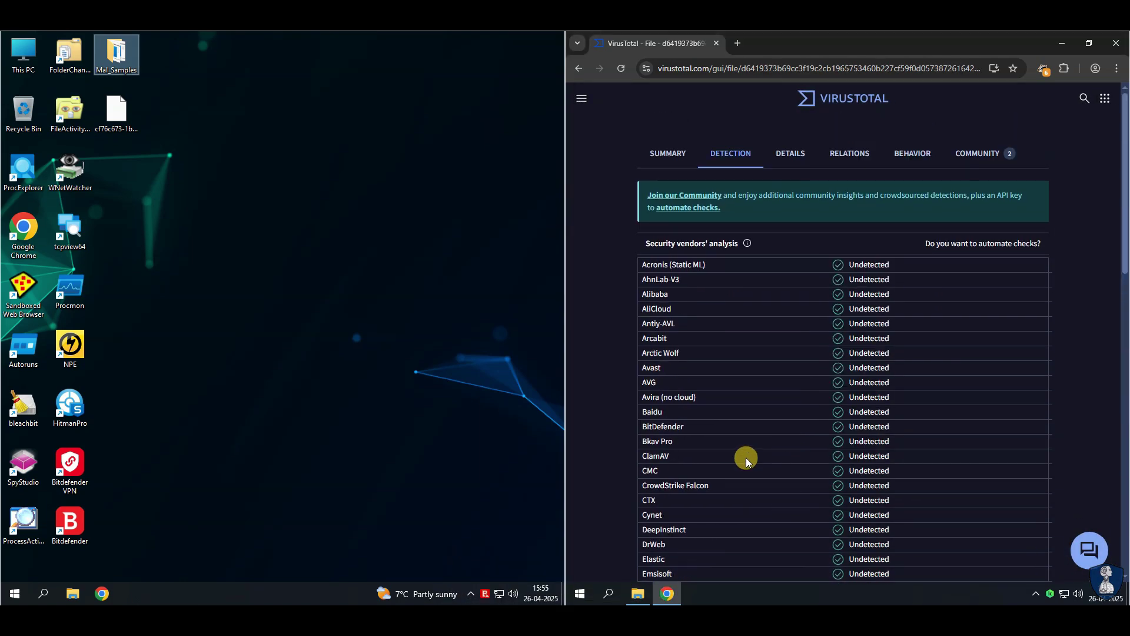
# - Submit the last sample, starting with f4baa33e, to VirusTotal and examine its detection list
pyautogui.click(637, 592)
pyautogui.moveTo(698, 444); pyautogui.dragTo(739, 259)
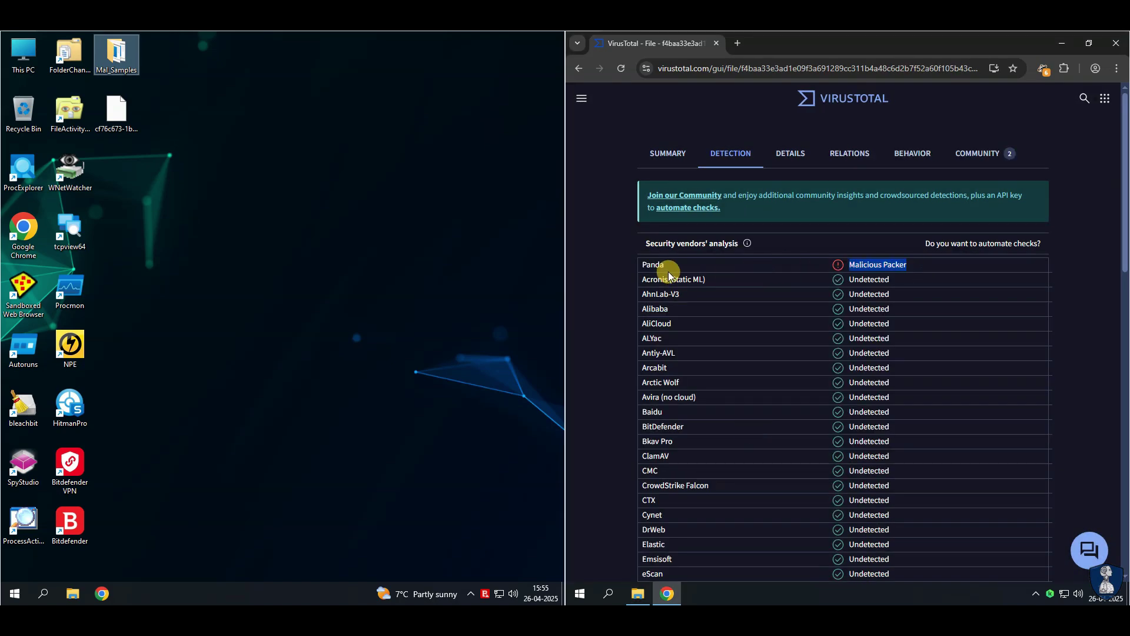
pyautogui.scroll(-5, 782, 416)
pyautogui.scroll(5, 782, 419)
# - Close the Mal_Samples folder and the VirusTotal browser window on the Kaspersky machine
pyautogui.click(642, 598)
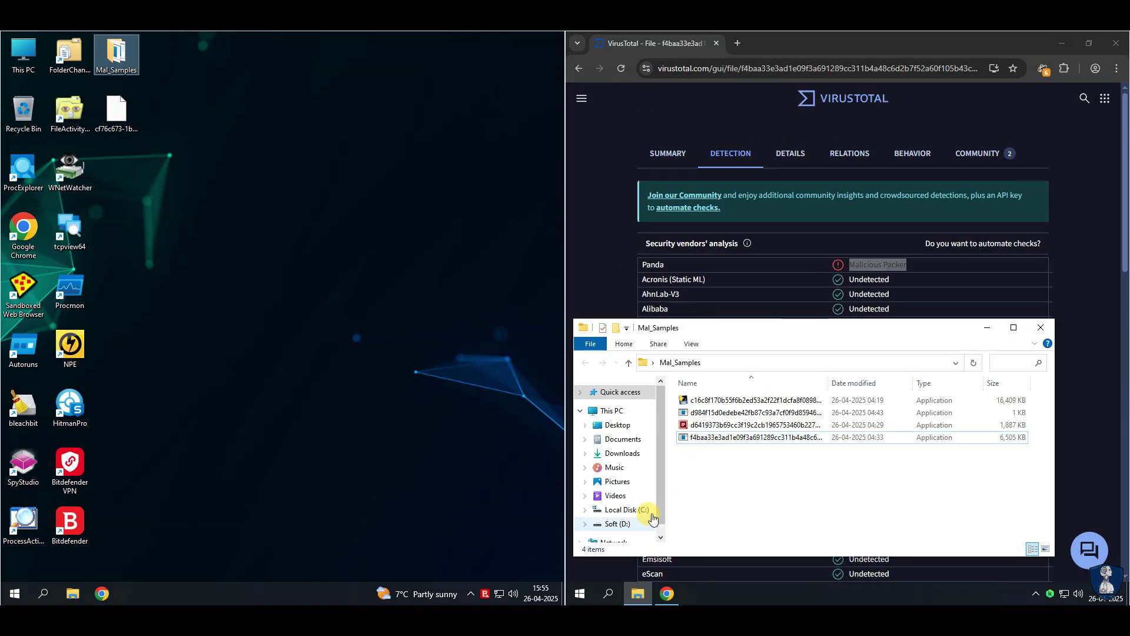
pyautogui.click(1041, 328)
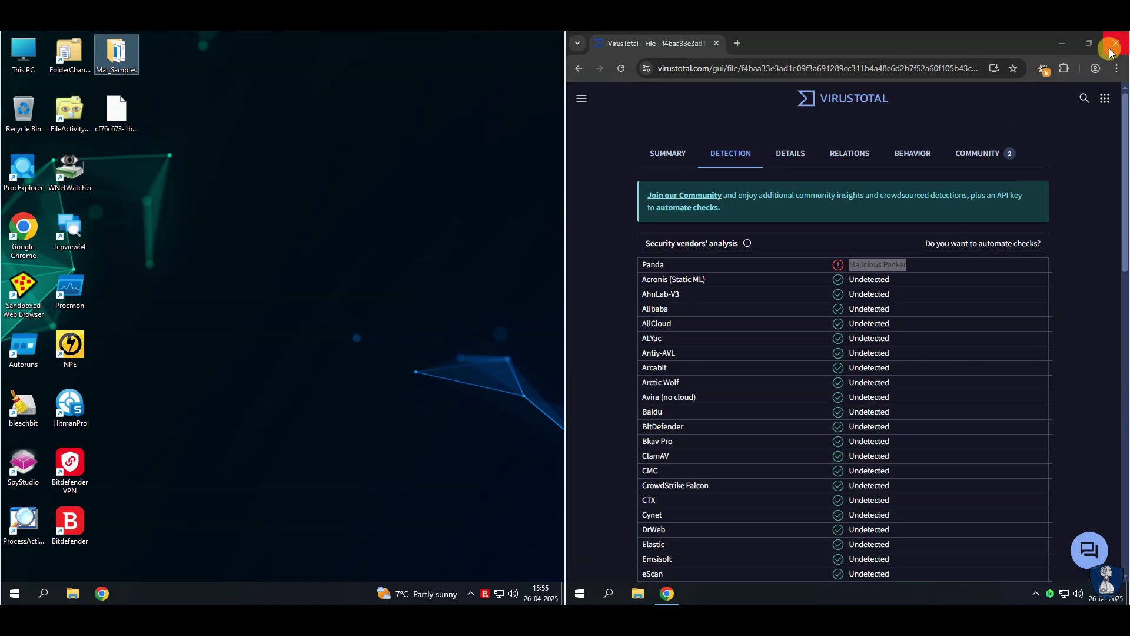
pyautogui.click(1115, 43)
pyautogui.click(945, 294)
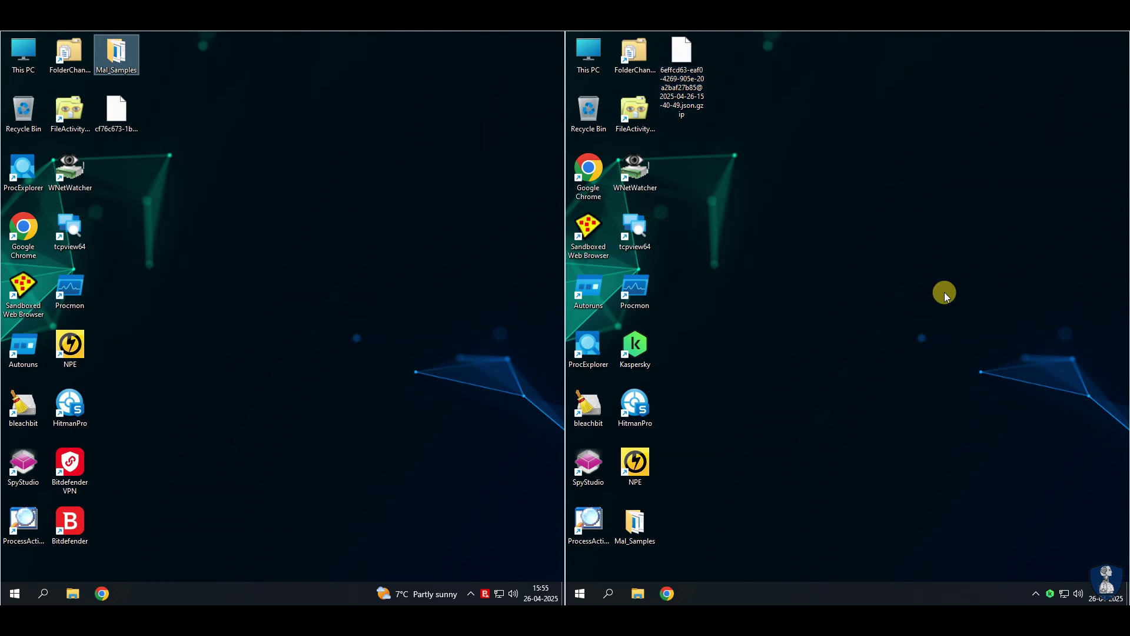
# - Shut down the Kaspersky machine and the Bitdefender machine
pyautogui.rightClick(584, 590)
pyautogui.moveTo(643, 547)
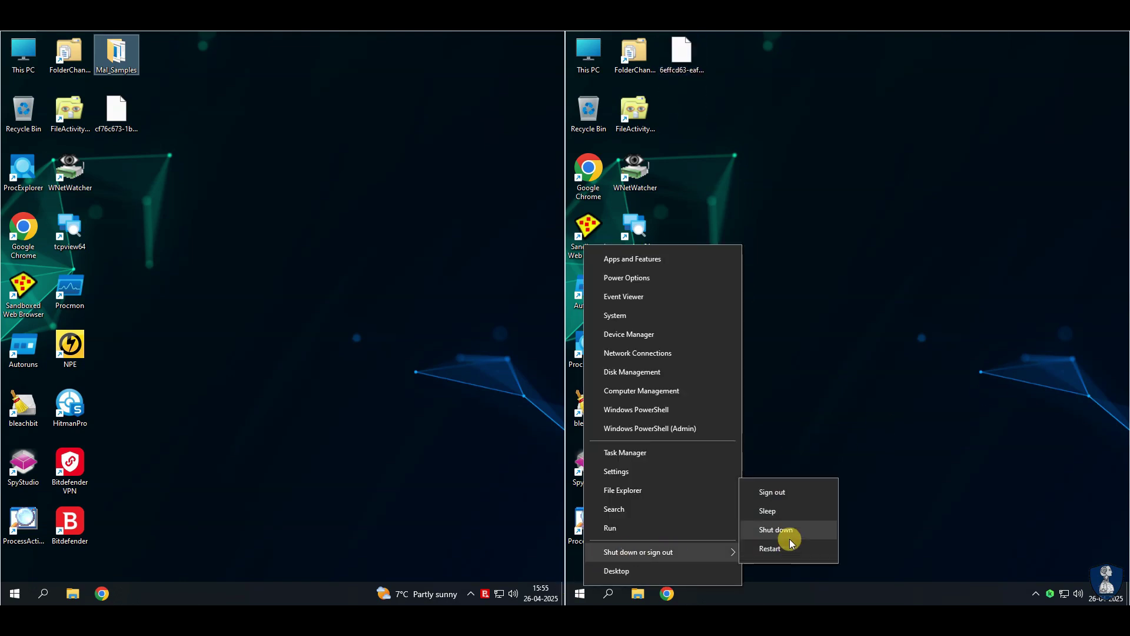
pyautogui.click(789, 535)
pyautogui.rightClick(15, 593)
pyautogui.moveTo(76, 558)
pyautogui.click(218, 536)
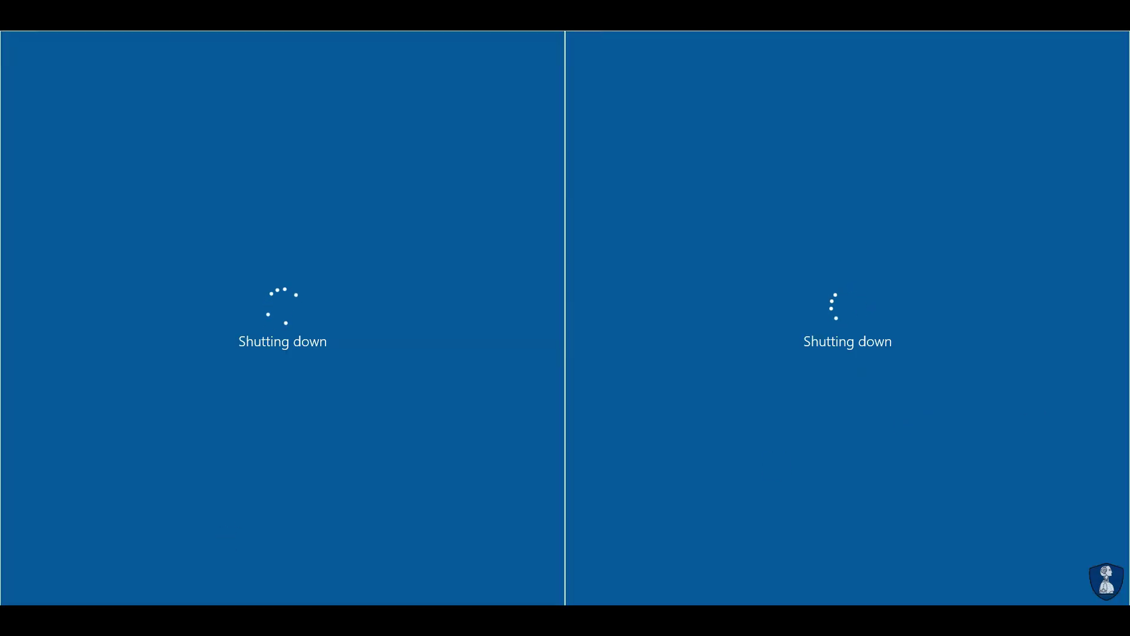